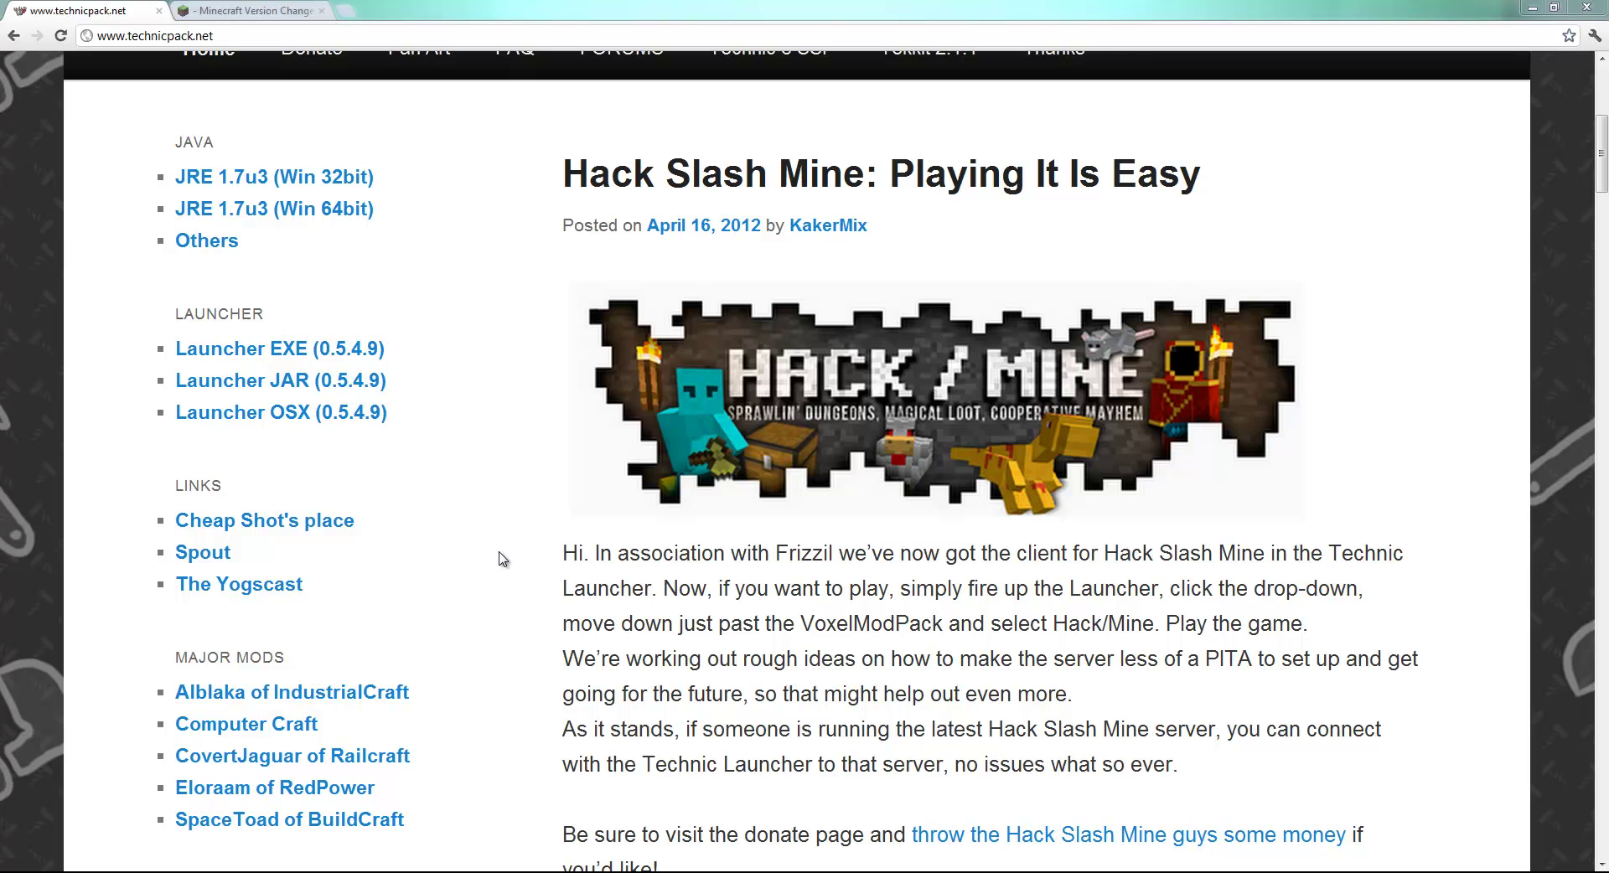
- Read the Hack Slash Mine post's paragraph about plans to make the server easier to set up
{"action": "left_click_drag", "start_coordinate": [560, 670], "coordinate": [885, 685]}
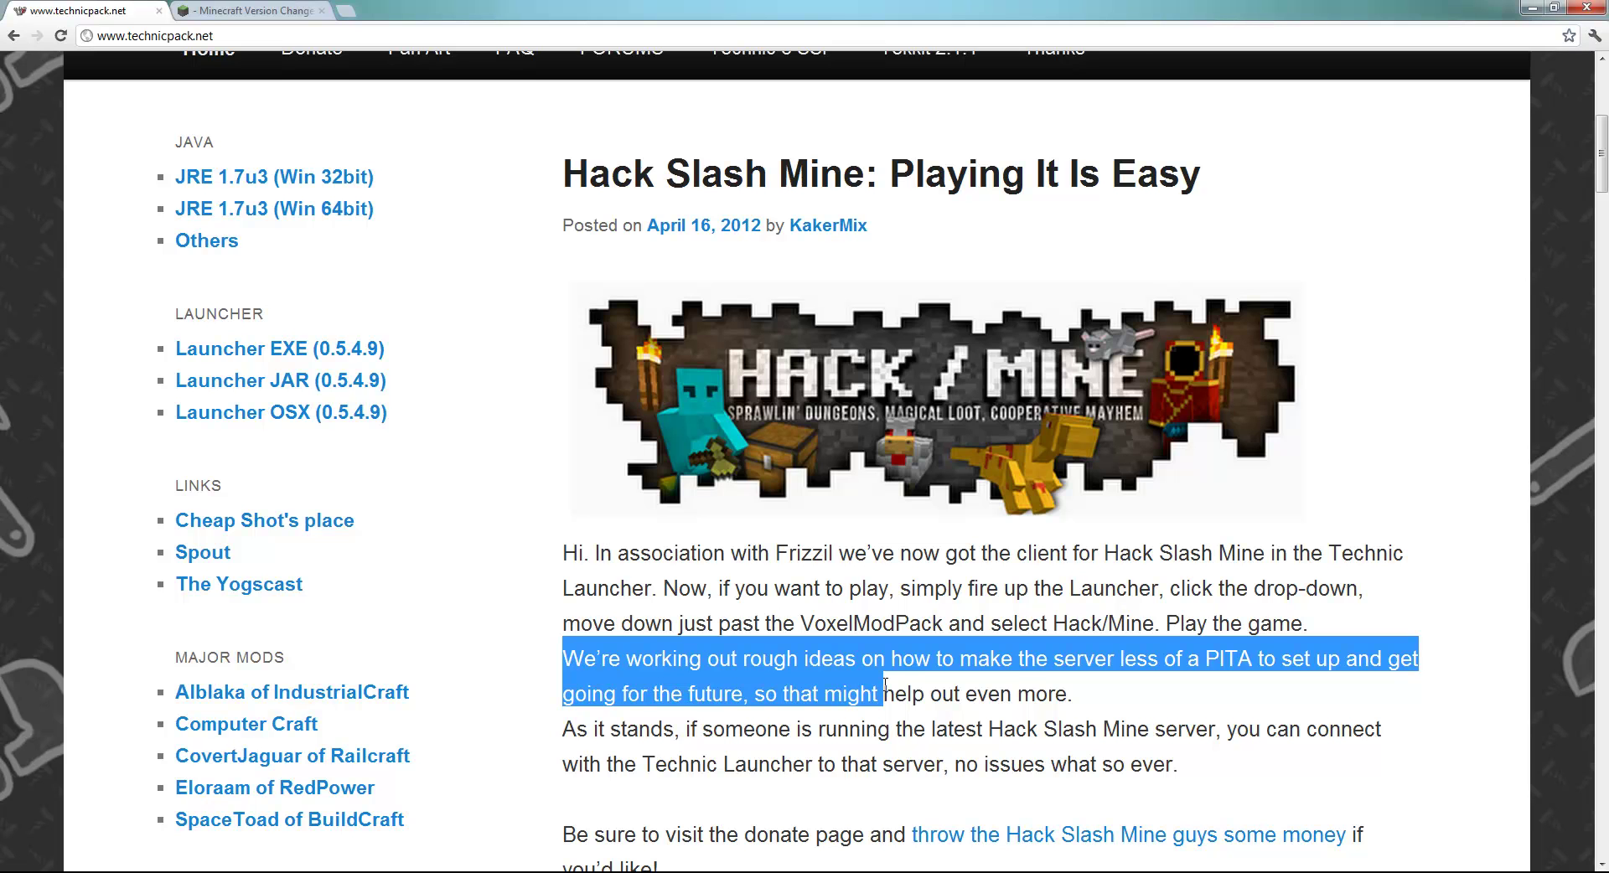
{"action": "left_click_drag", "start_coordinate": [890, 686], "coordinate": [1073, 694]}
{"action": "left_click", "coordinate": [1021, 618]}
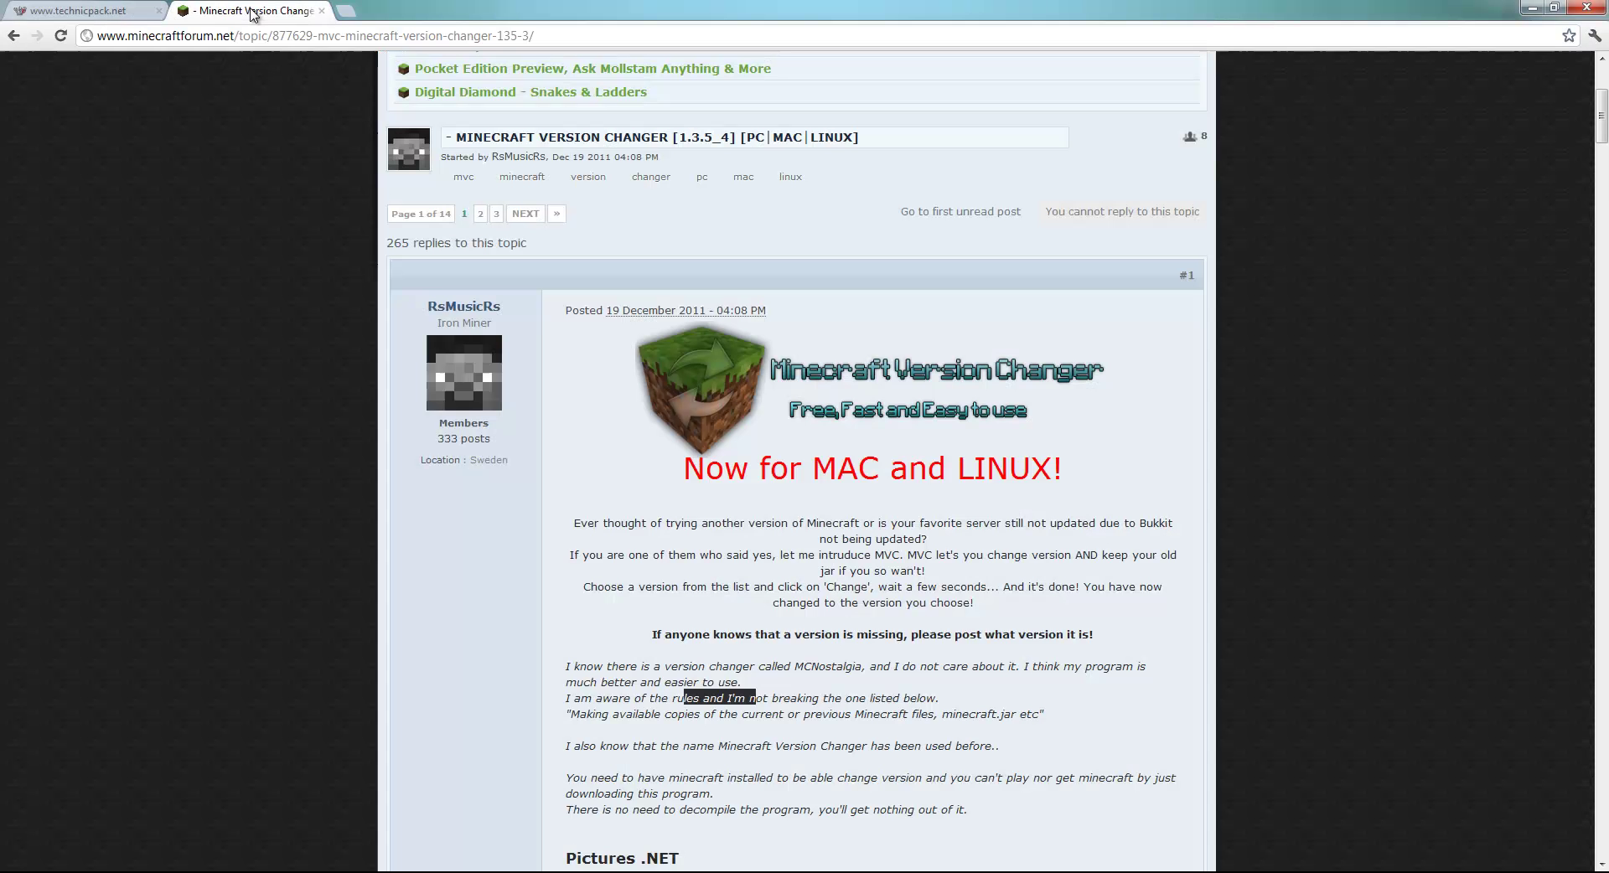
- Switch to the Minecraft Version Changer forum thread and read its statement about the rules on distributing Minecraft files
{"action": "left_click", "coordinate": [263, 15]}
{"action": "left_click", "coordinate": [252, 330]}
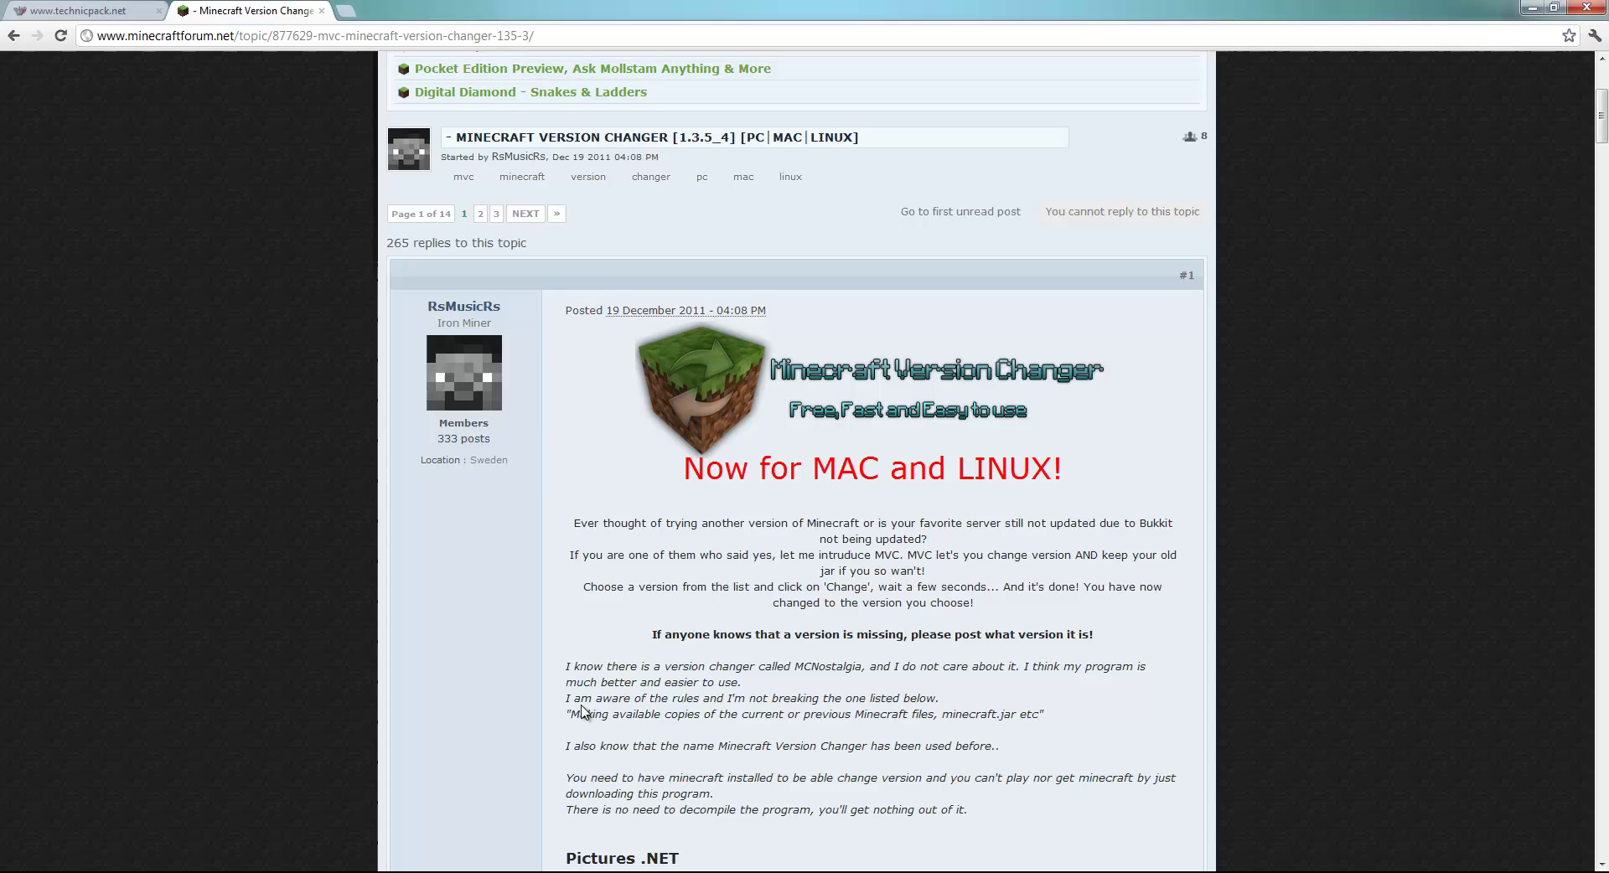
{"action": "left_click_drag", "start_coordinate": [580, 699], "coordinate": [936, 712]}
{"action": "left_click", "coordinate": [803, 716]}
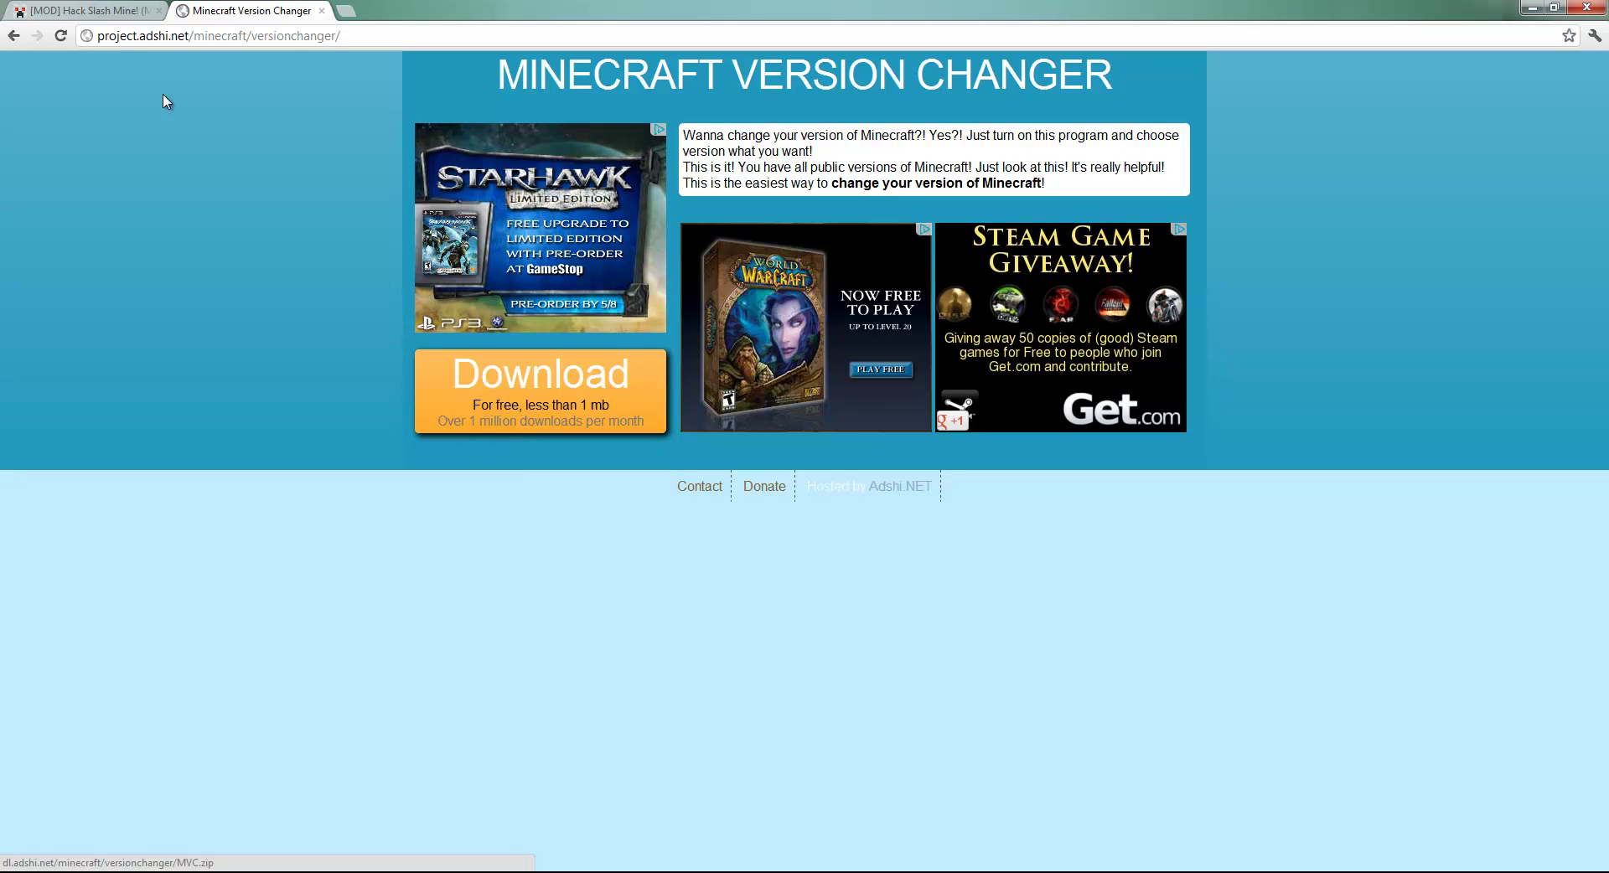
- Check the address of the Minecraft Version Changer download page, and locate Minecraft Version Changer.exe on the desktop
{"action": "left_click_drag", "start_coordinate": [153, 35], "coordinate": [95, 35]}
{"action": "left_click", "coordinate": [427, 33]}
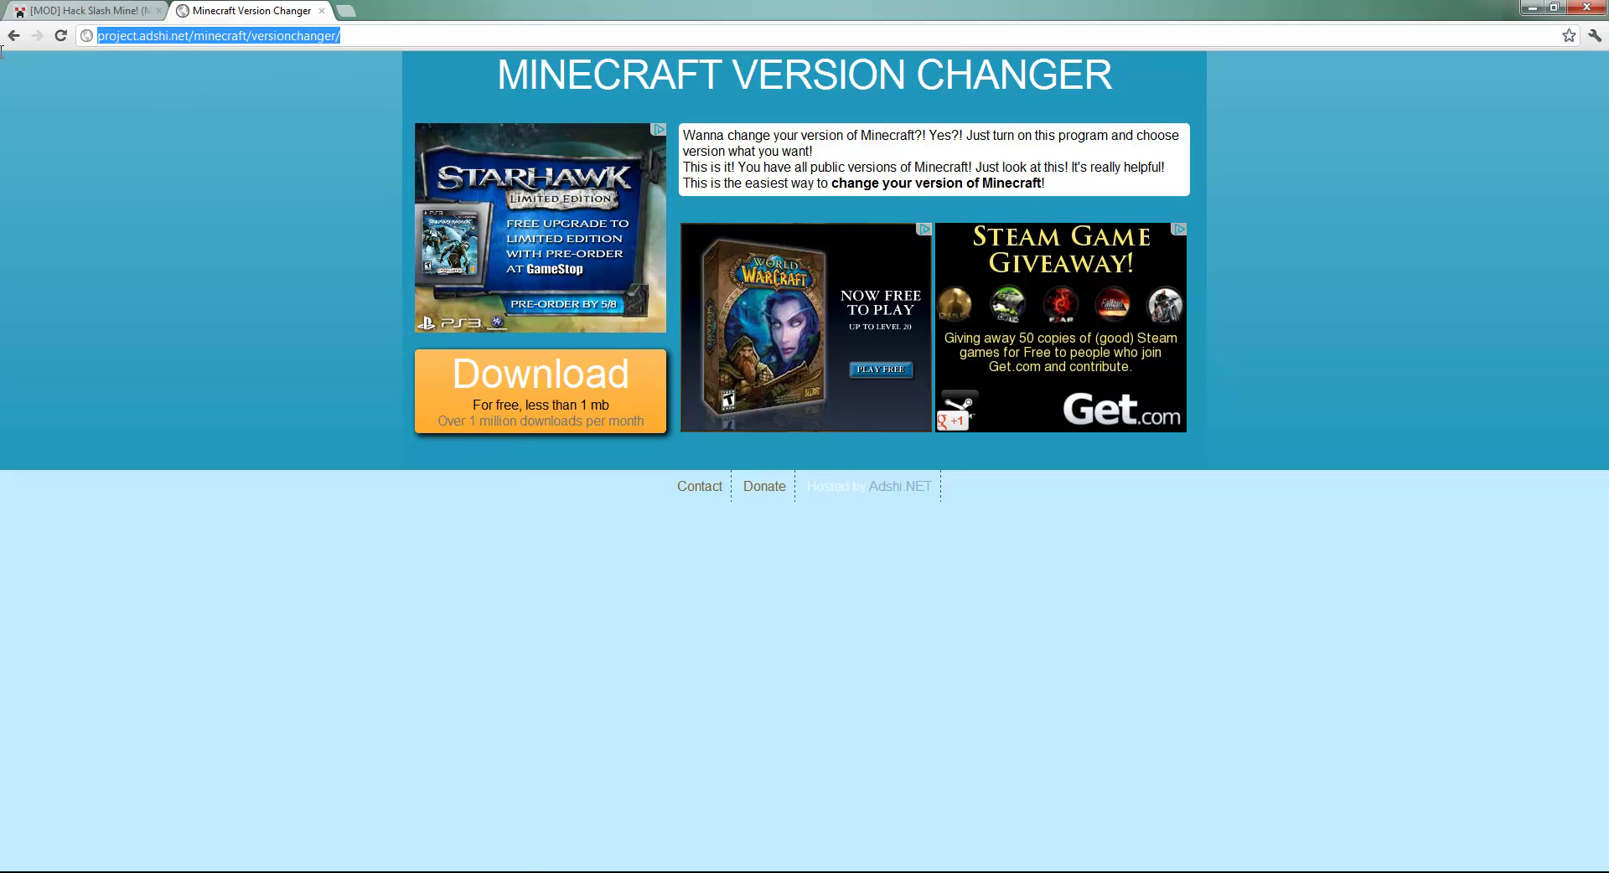
{"action": "left_click", "coordinate": [294, 216]}
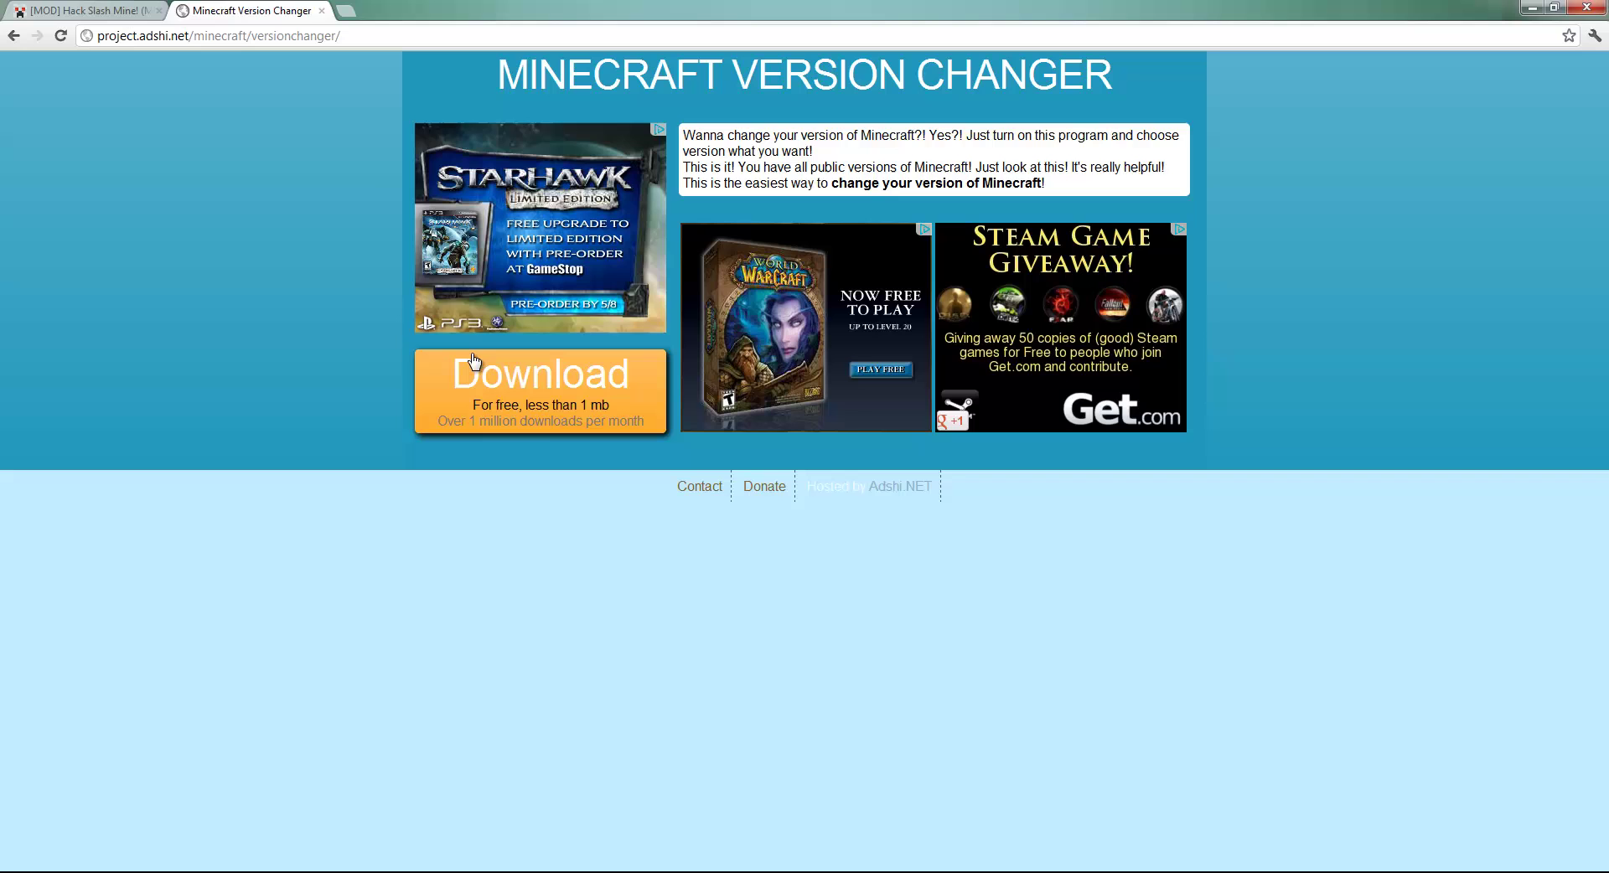
{"action": "left_click", "coordinate": [1532, 8]}
{"action": "double_click", "coordinate": [1307, 510]}
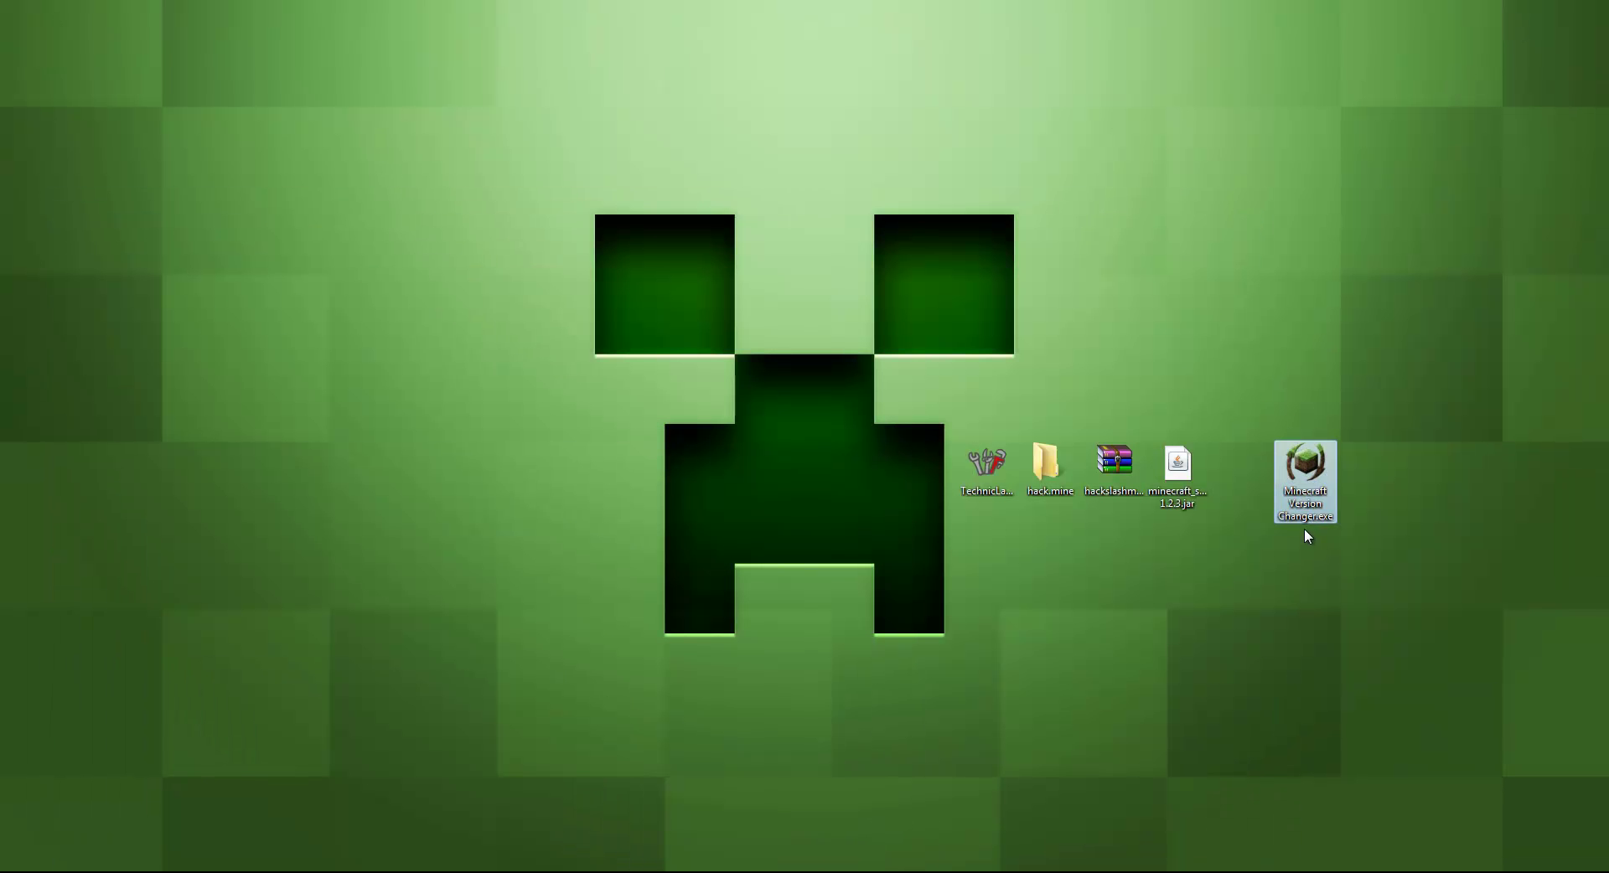
{"action": "left_click", "coordinate": [1304, 574]}
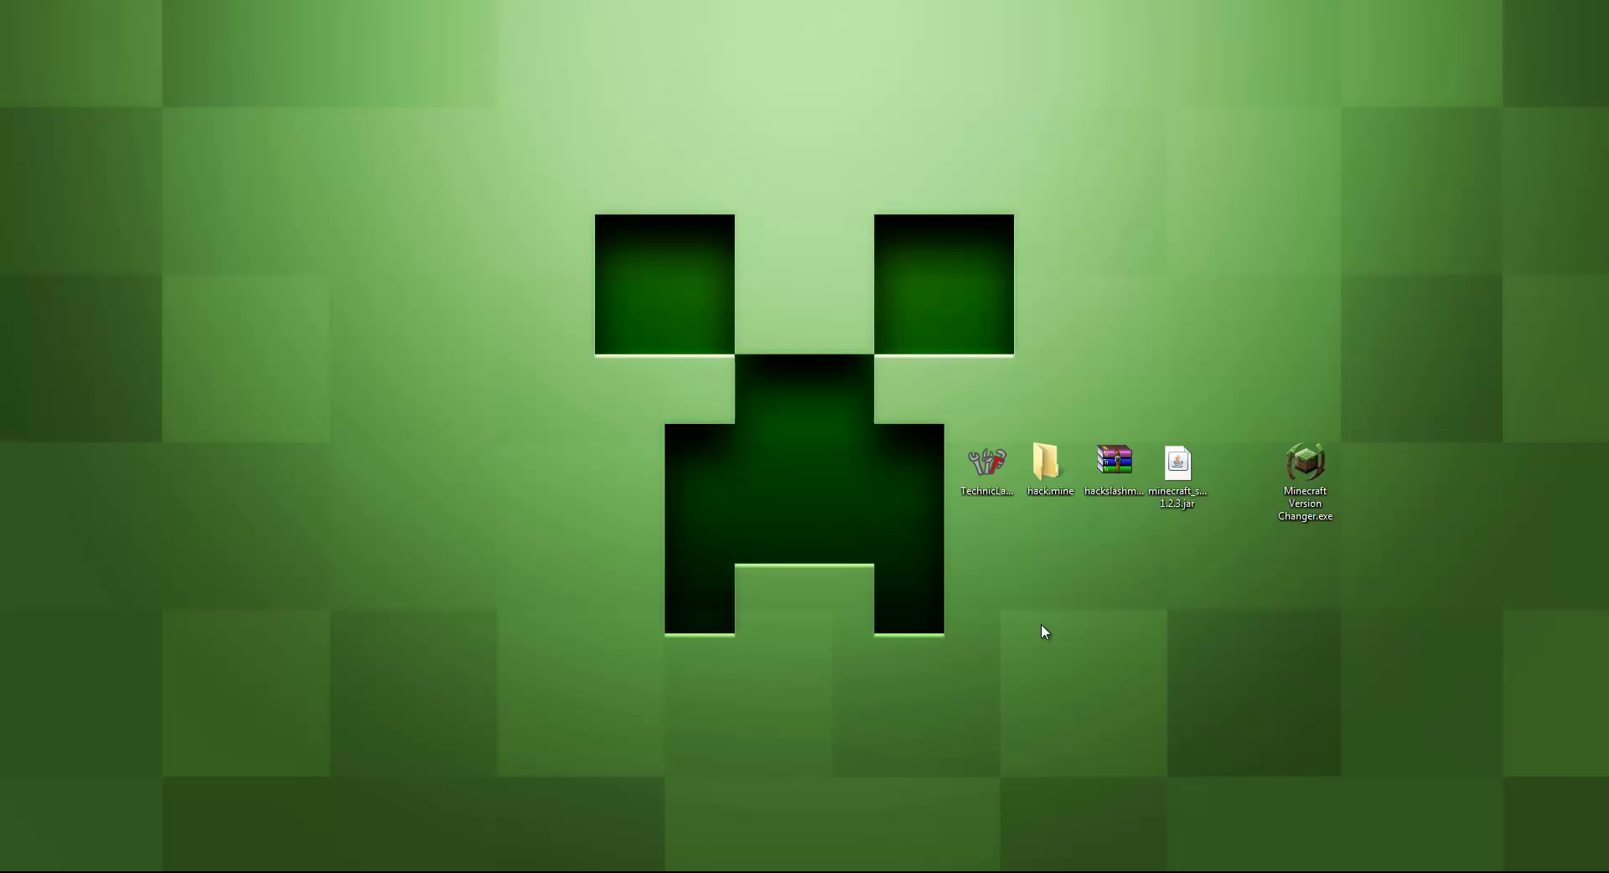
- Return to the browser and find the Download and Instructions section in the Yogscast forum thread for the Hack Slash Mine mod
{"action": "mouse_move", "coordinate": [227, 863]}
{"action": "left_click", "coordinate": [302, 805]}
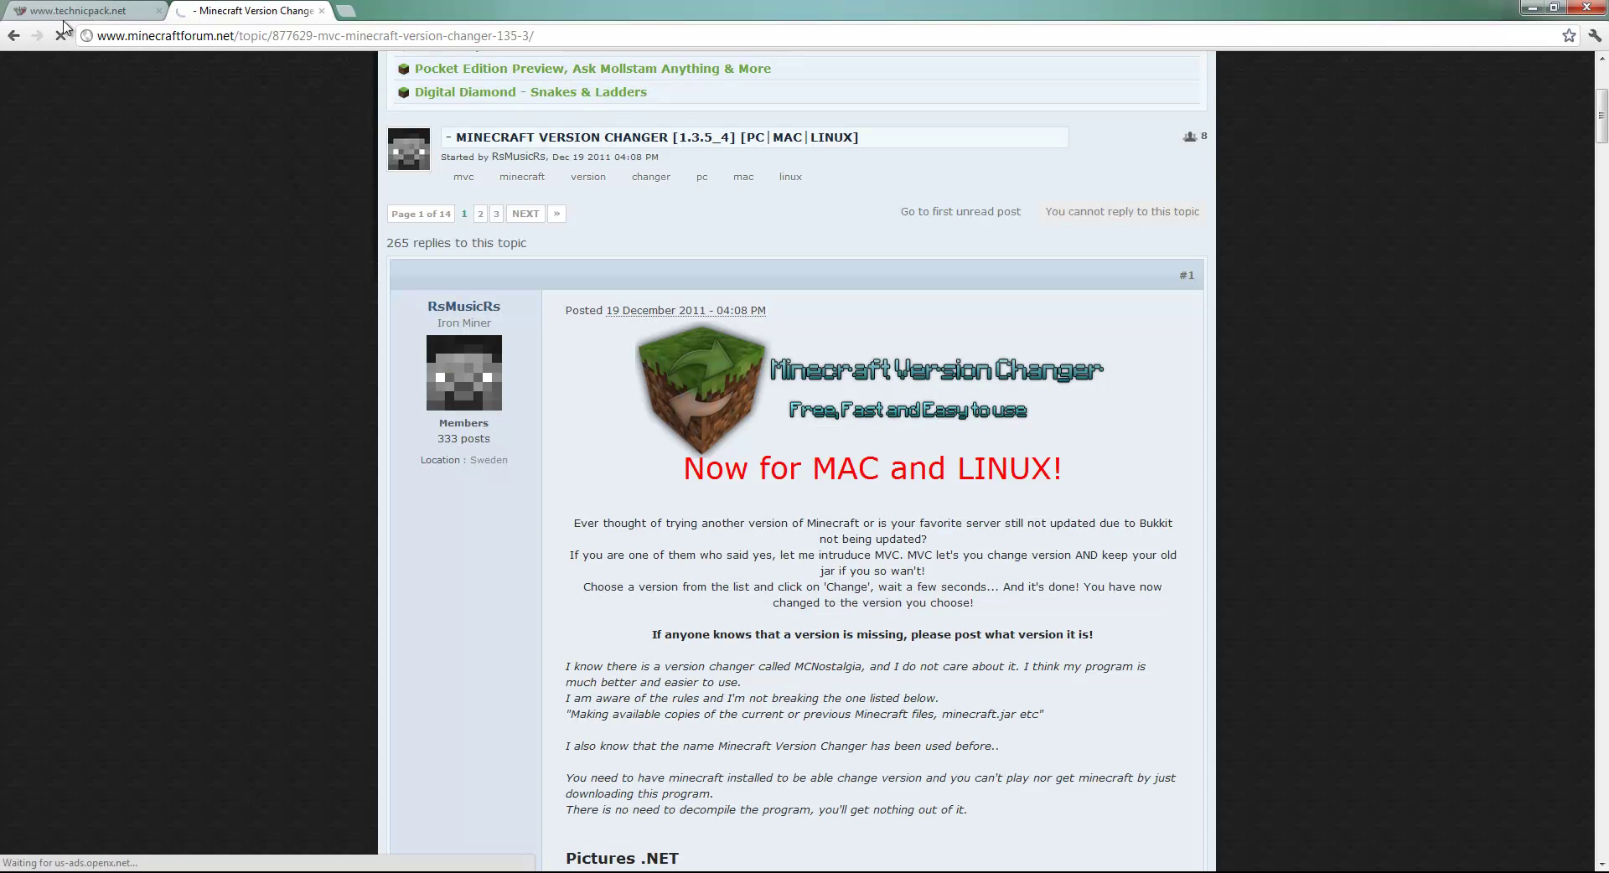
{"action": "left_click", "coordinate": [53, 12]}
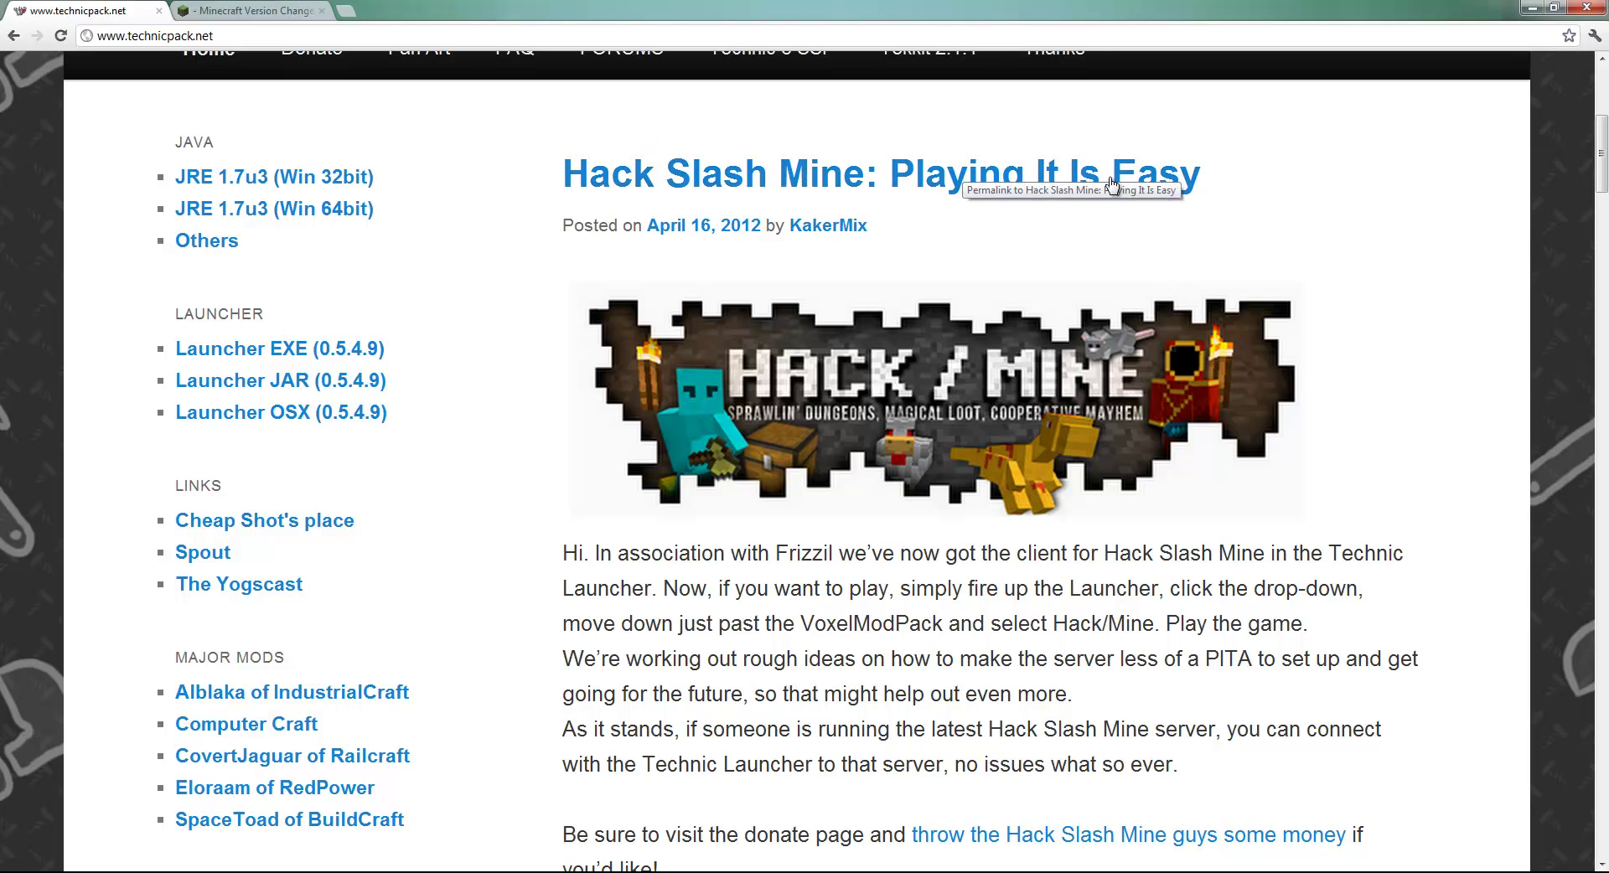
{"action": "mouse_move", "coordinate": [230, 870]}
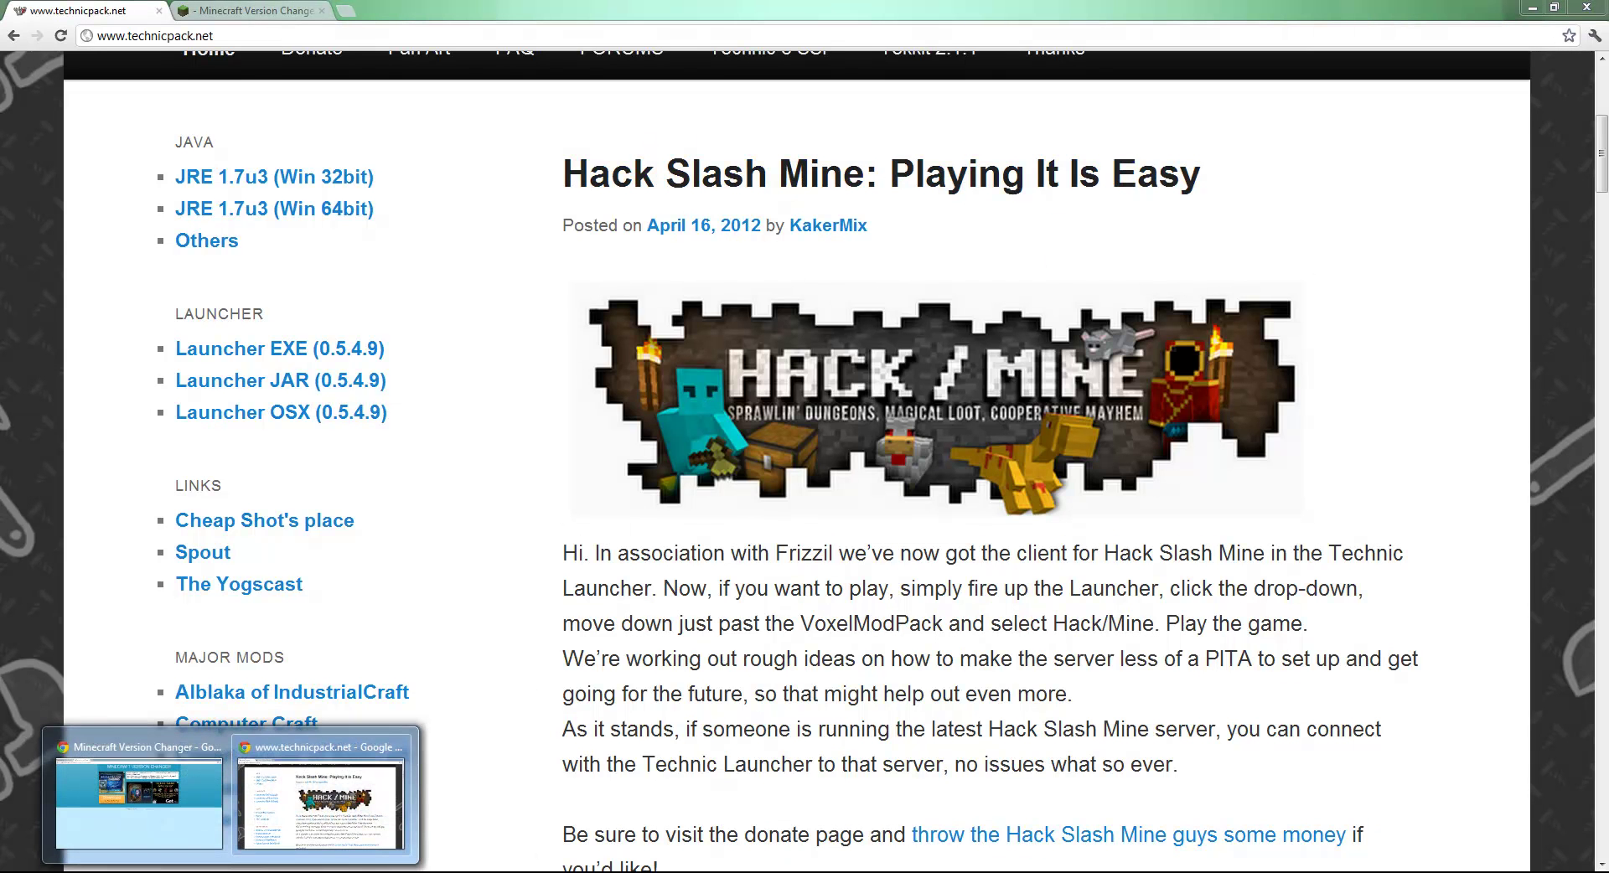
{"action": "left_click", "coordinate": [159, 817]}
{"action": "left_click", "coordinate": [117, 11]}
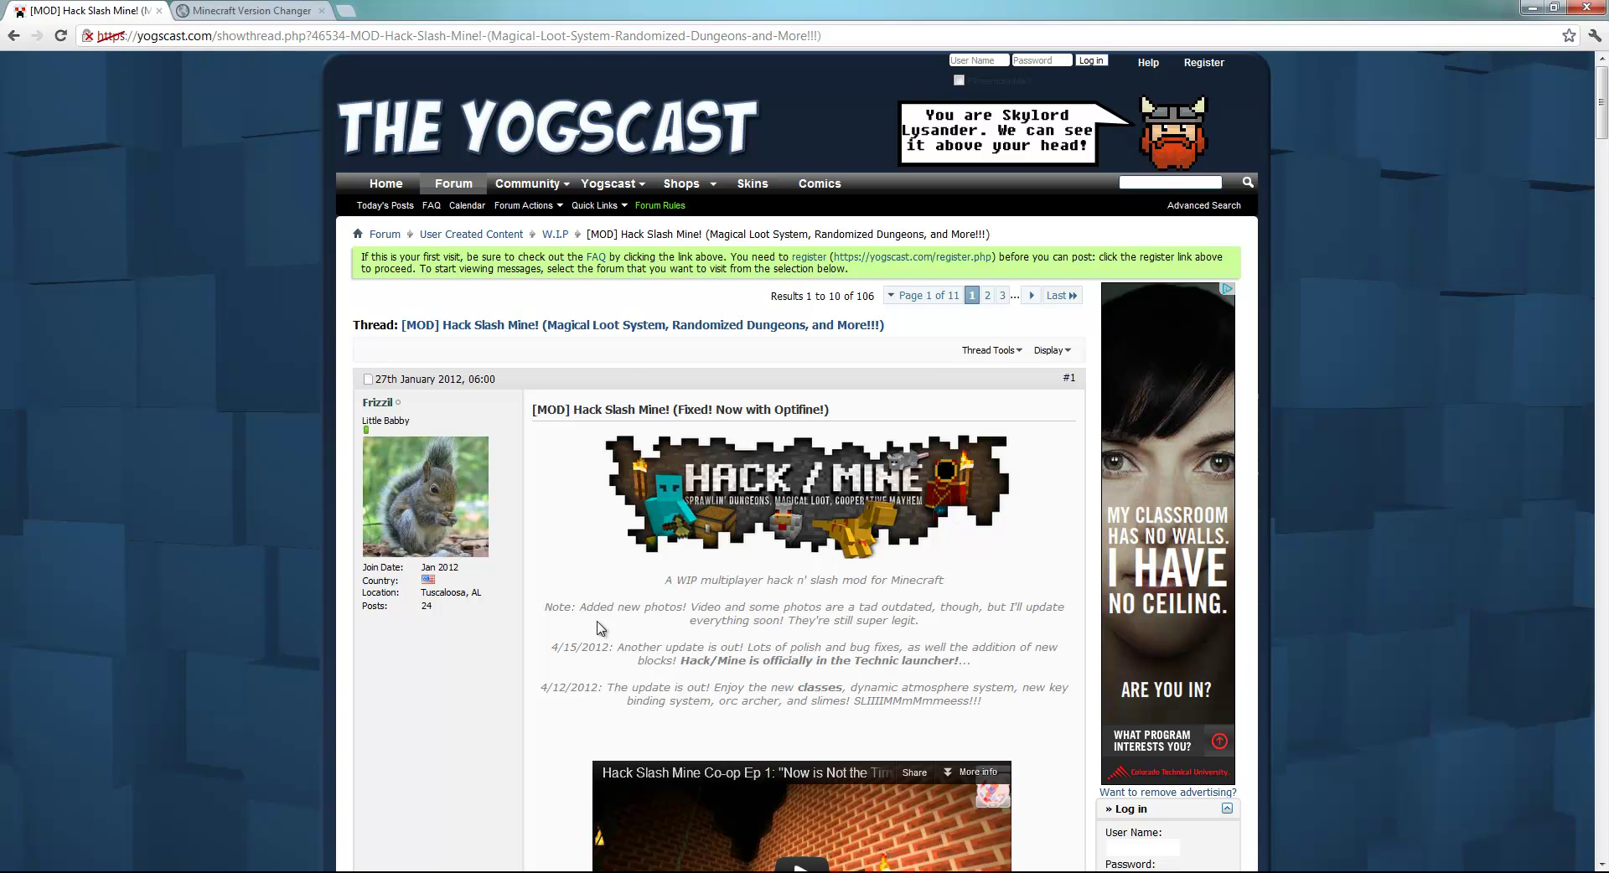
{"action": "scroll", "coordinate": [504, 629], "scroll_direction": "down", "scroll_amount": 20}
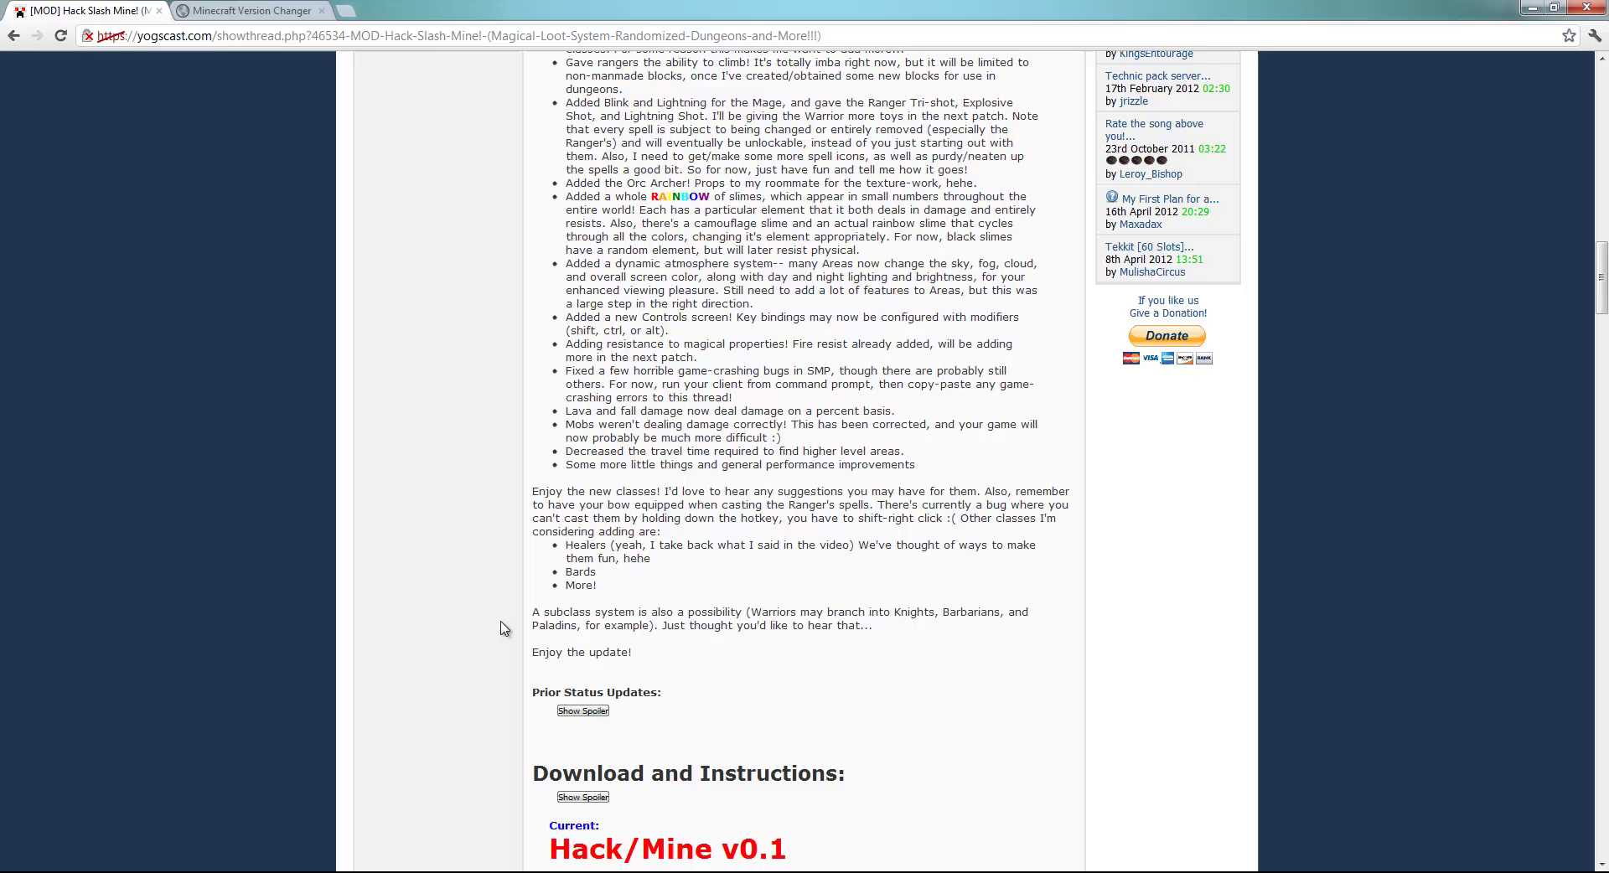
{"action": "scroll", "coordinate": [504, 629], "scroll_direction": "down", "scroll_amount": 7}
{"action": "scroll", "coordinate": [520, 583], "scroll_direction": "up", "scroll_amount": 1}
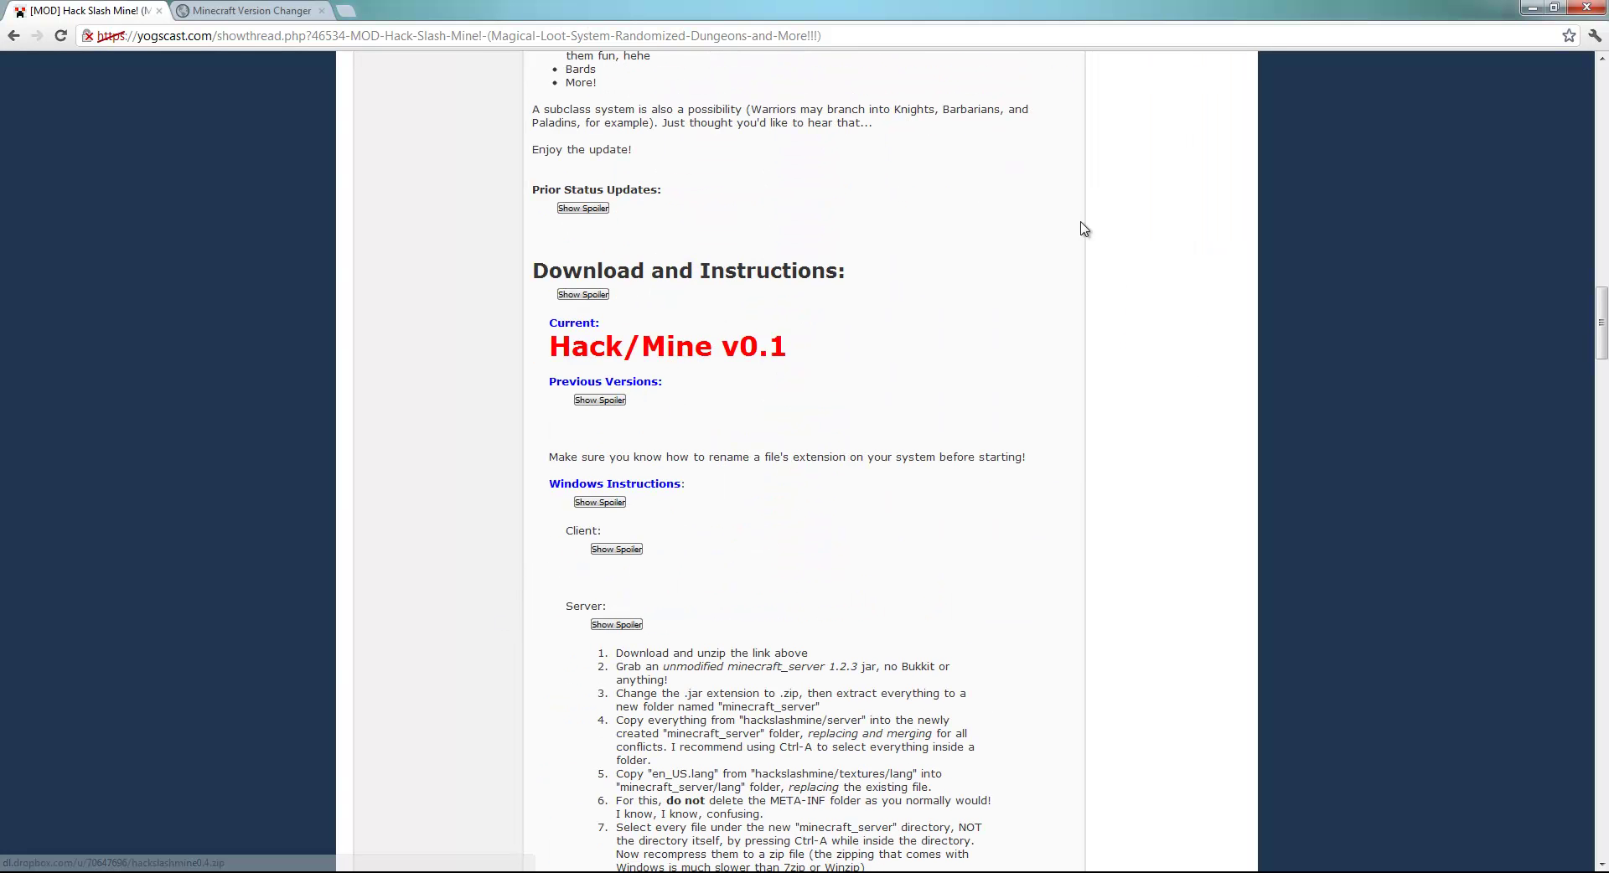
- Go to the desktop and examine the Technic launcher, hack.mine folder, hackslashmine archive, minecraft_server 1.2.3 jar and Minecraft Version Changer
{"action": "left_click", "coordinate": [1532, 7]}
{"action": "left_click", "coordinate": [1535, 12]}
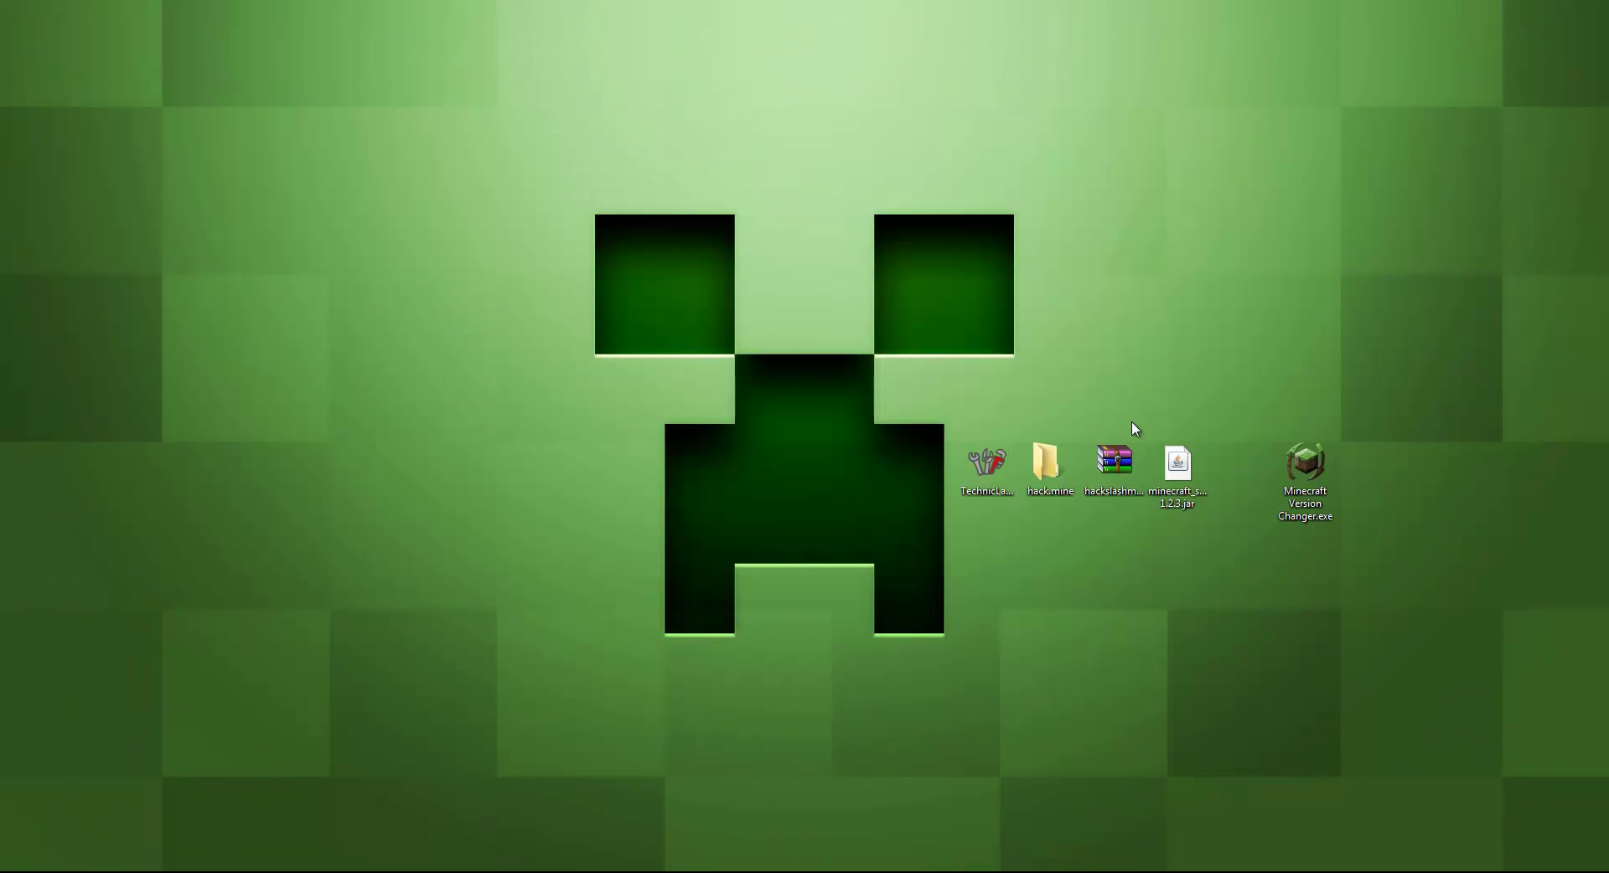
{"action": "left_click_drag", "start_coordinate": [742, 390], "coordinate": [993, 433]}
{"action": "left_click", "coordinate": [987, 470]}
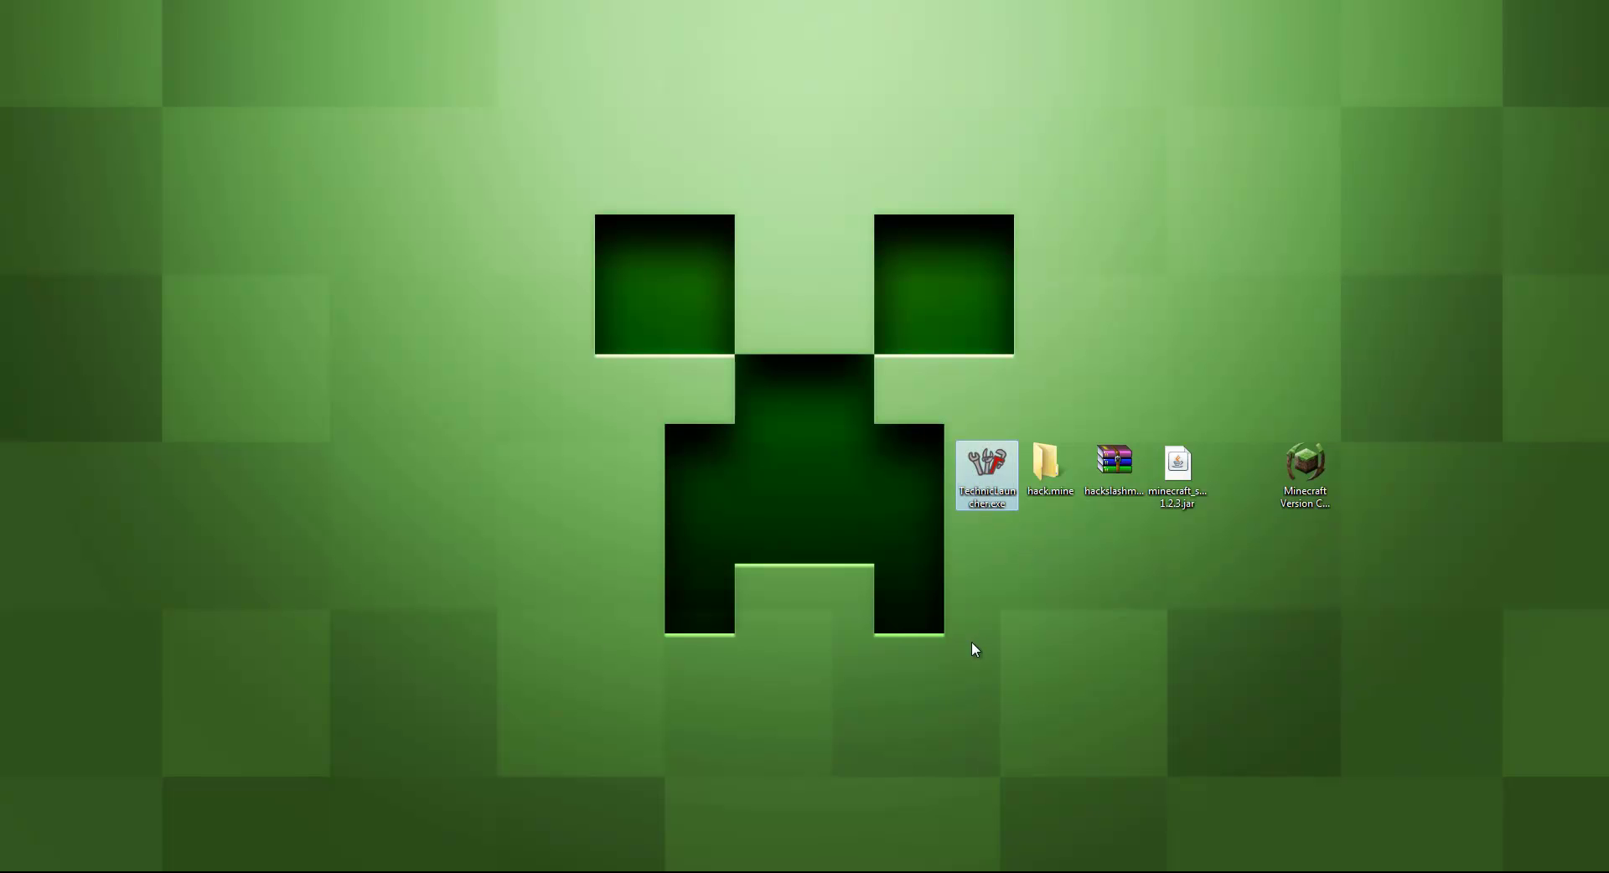
{"action": "double_click", "coordinate": [1054, 478]}
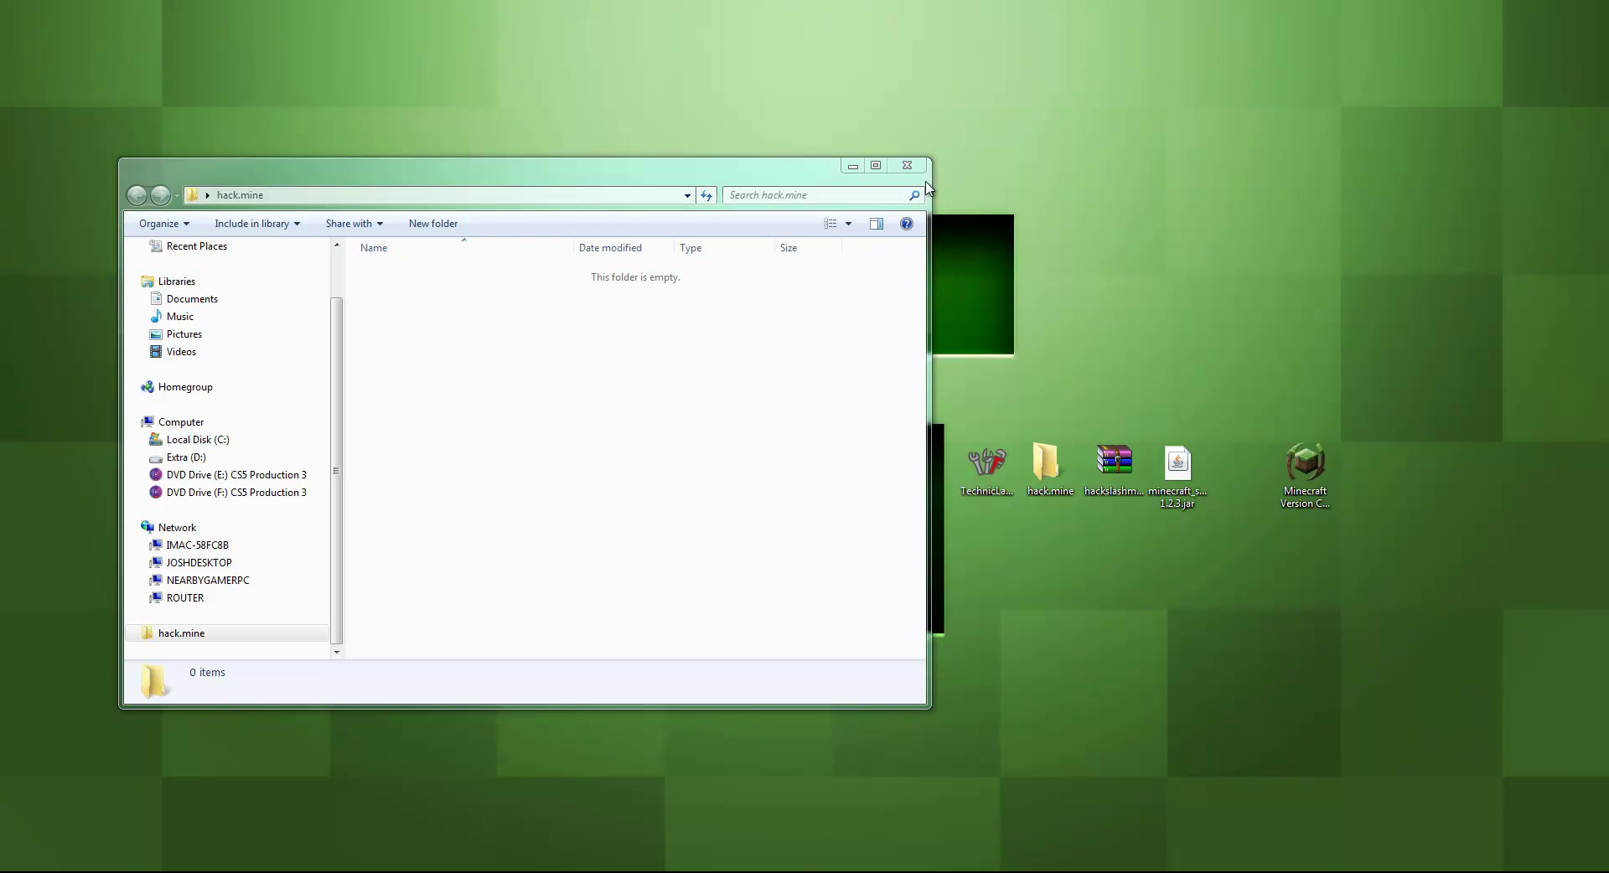
{"action": "left_click", "coordinate": [916, 167]}
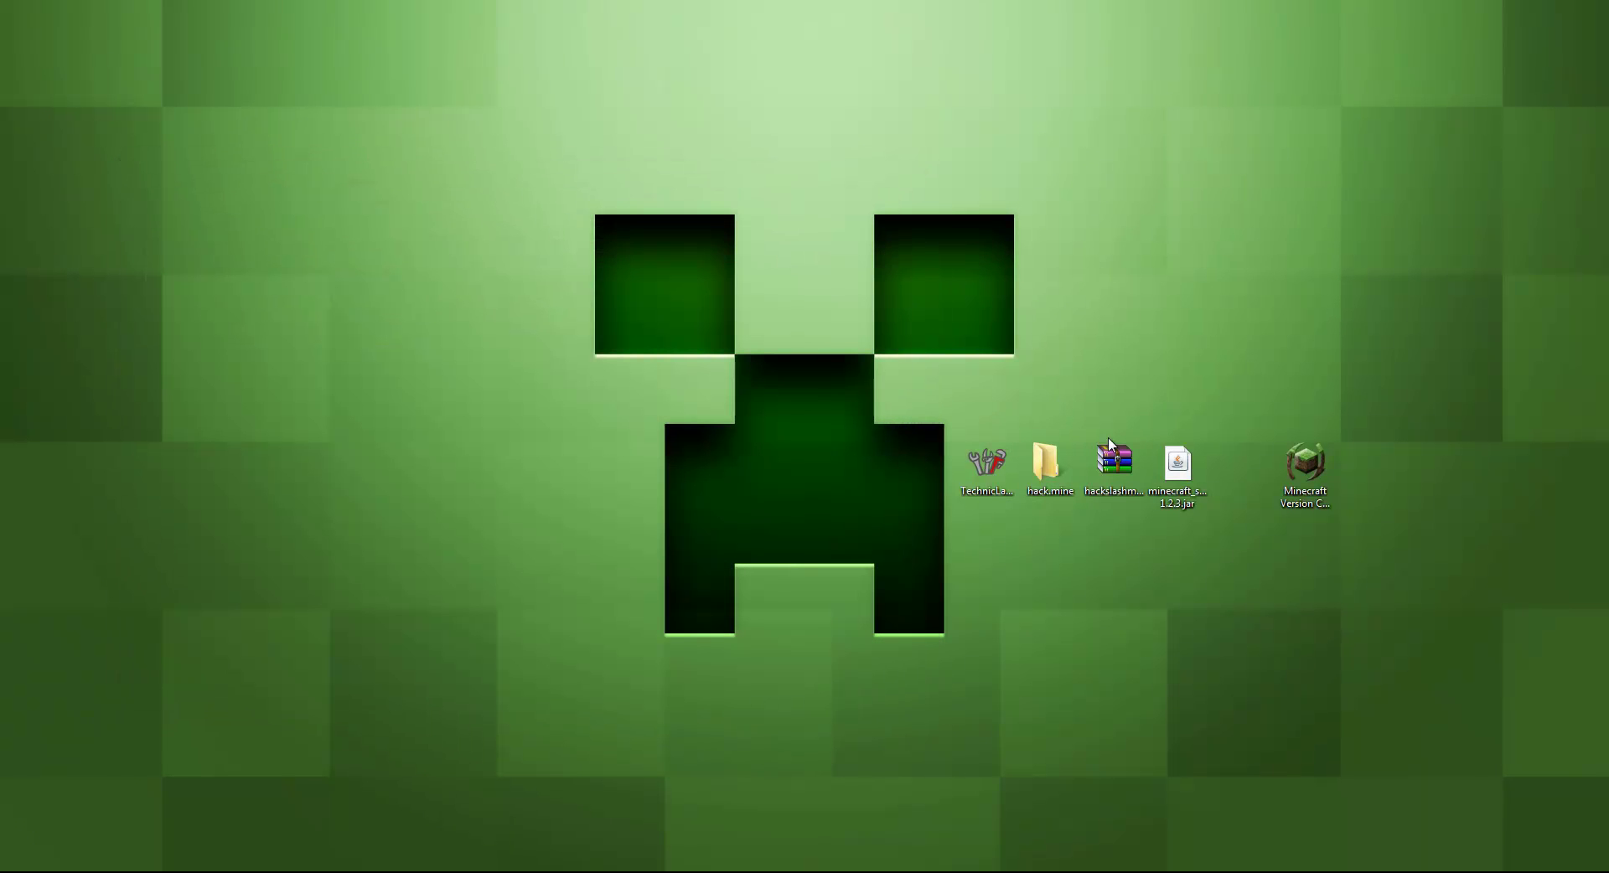
{"action": "left_click", "coordinate": [1115, 478]}
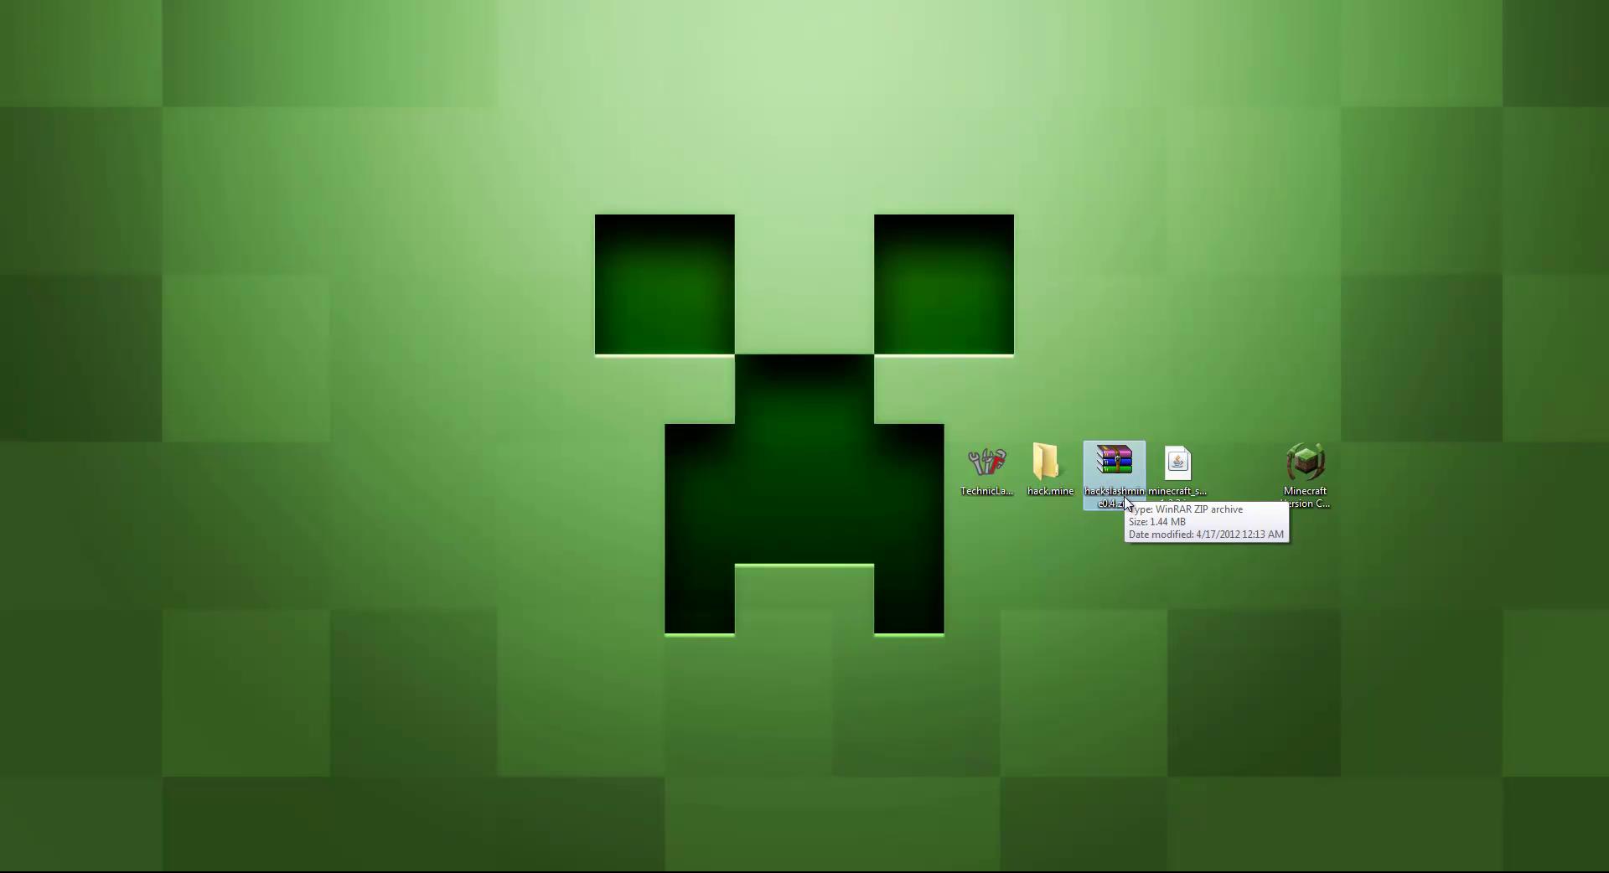
{"action": "left_click", "coordinate": [1178, 470]}
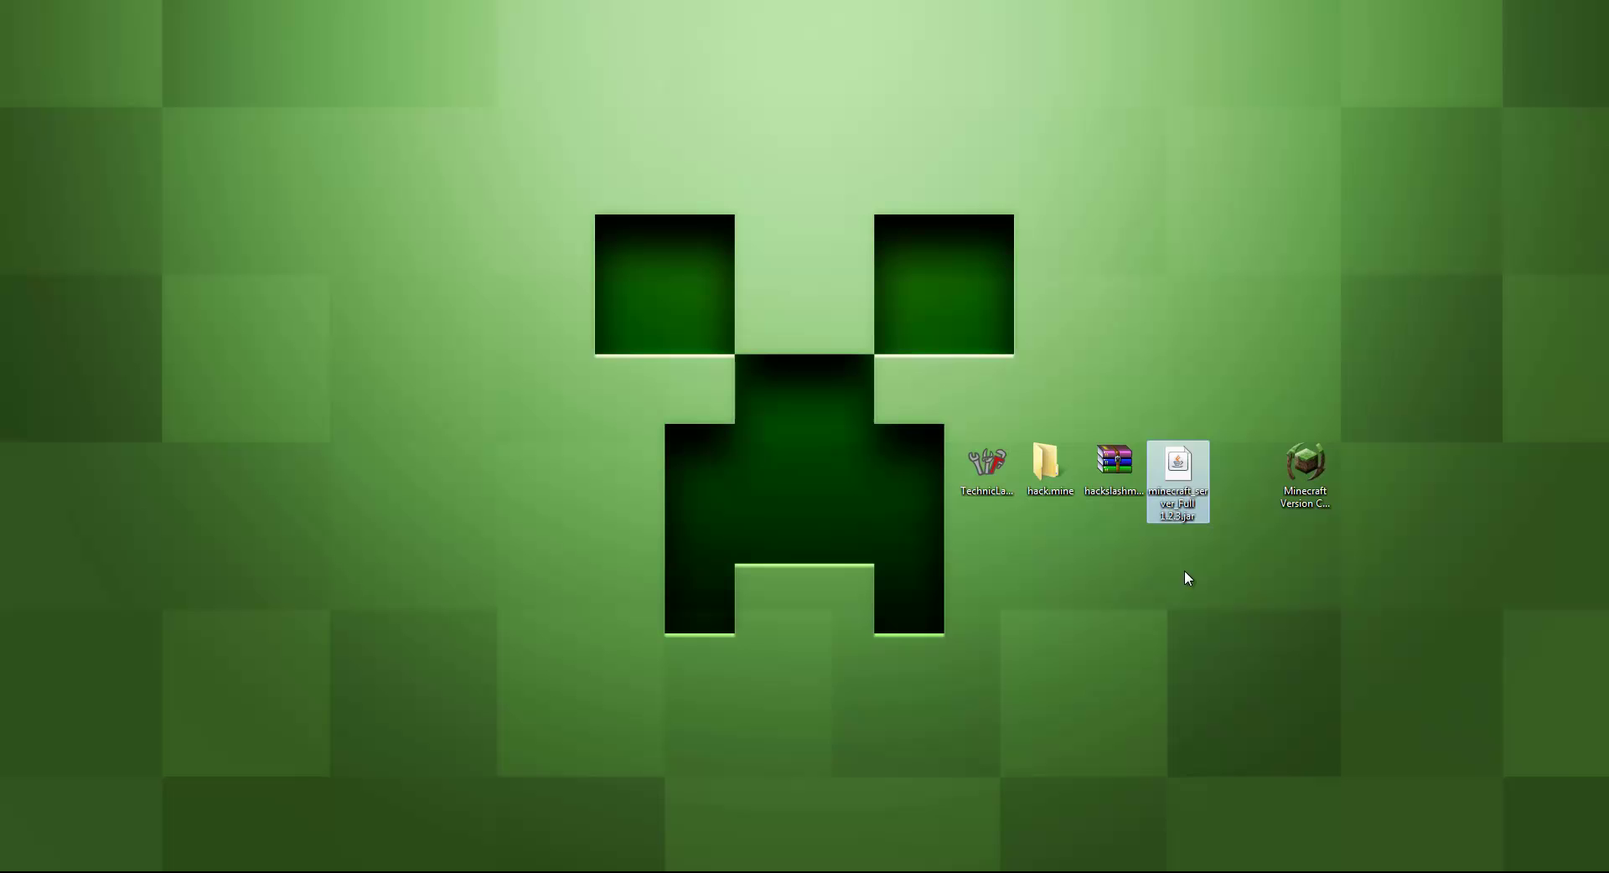
{"action": "left_click", "coordinate": [1305, 482]}
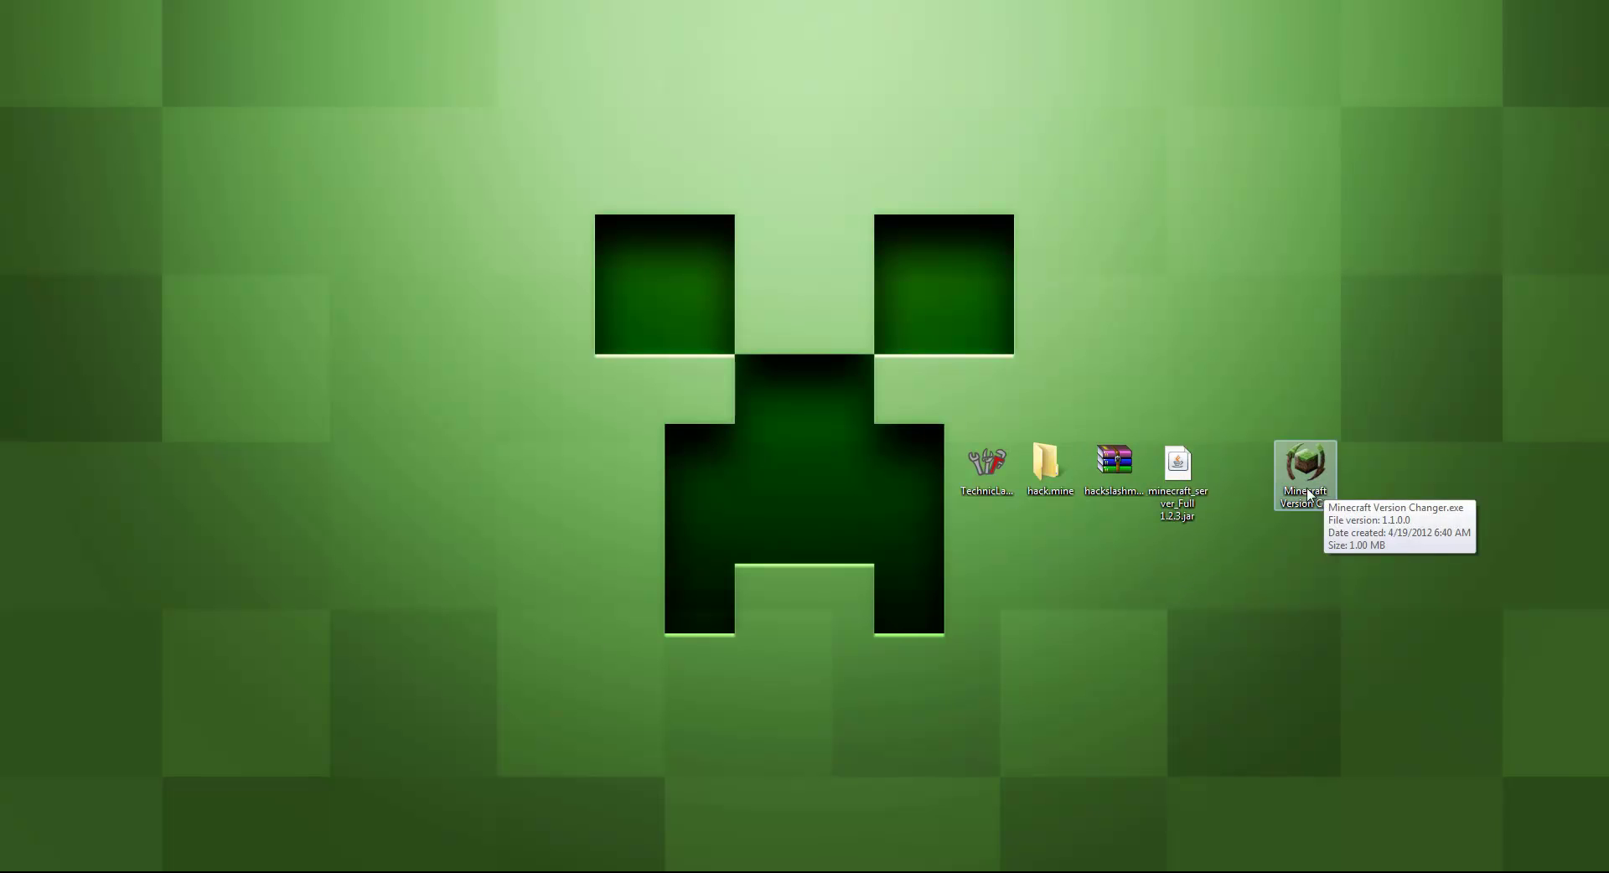
- Launch Minecraft Version Changer and select the version Full 1.2.3
{"action": "double_click", "coordinate": [1309, 495]}
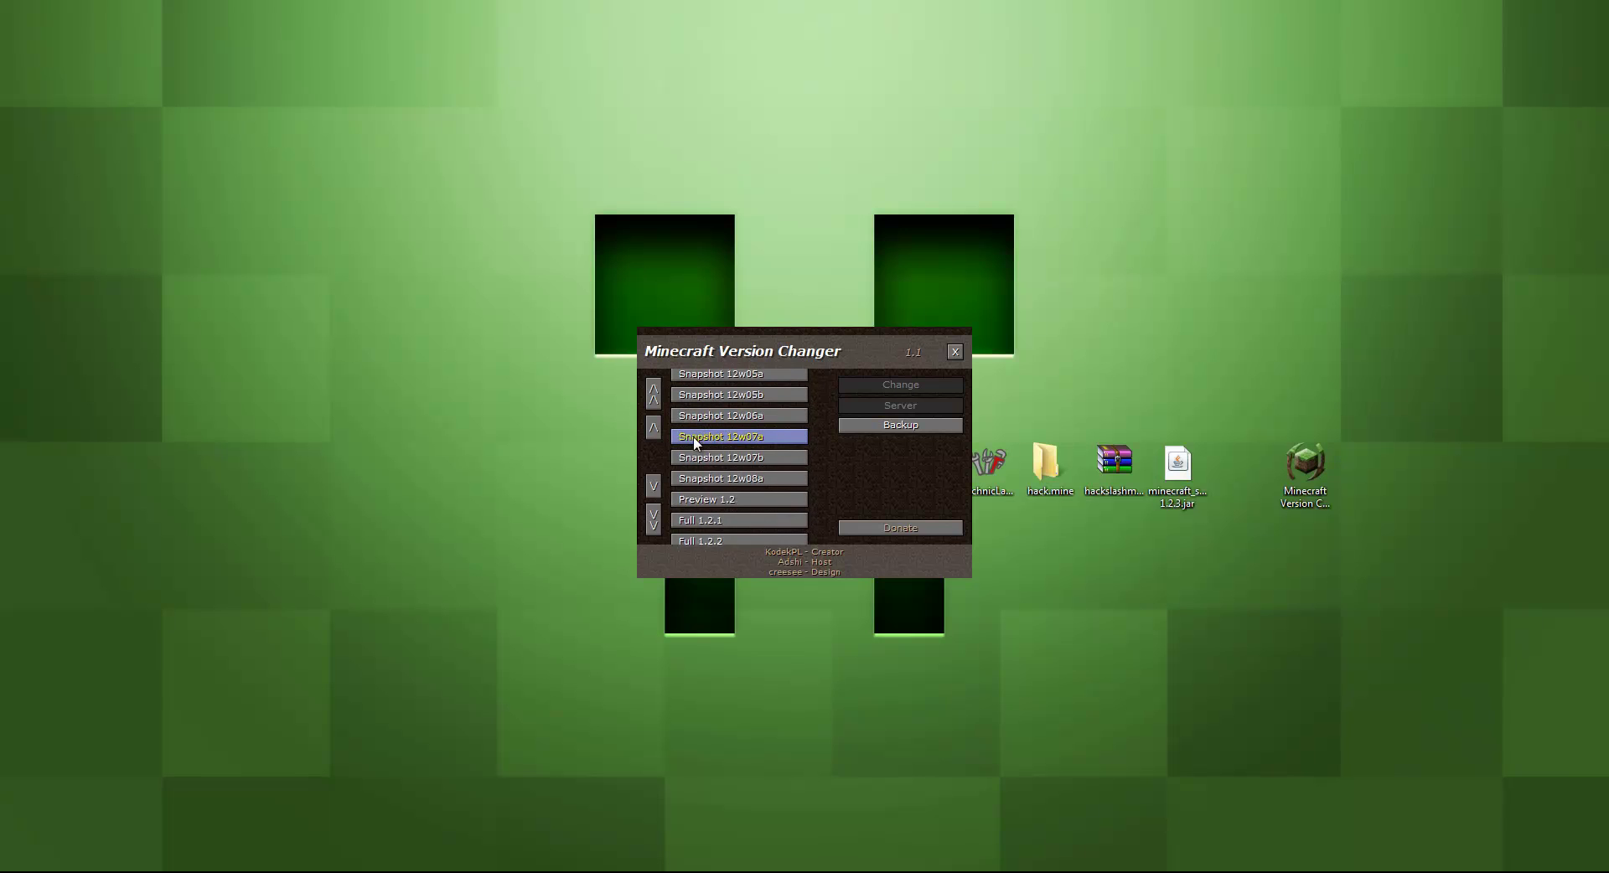
{"action": "scroll", "coordinate": [708, 447], "scroll_direction": "up", "scroll_amount": 10}
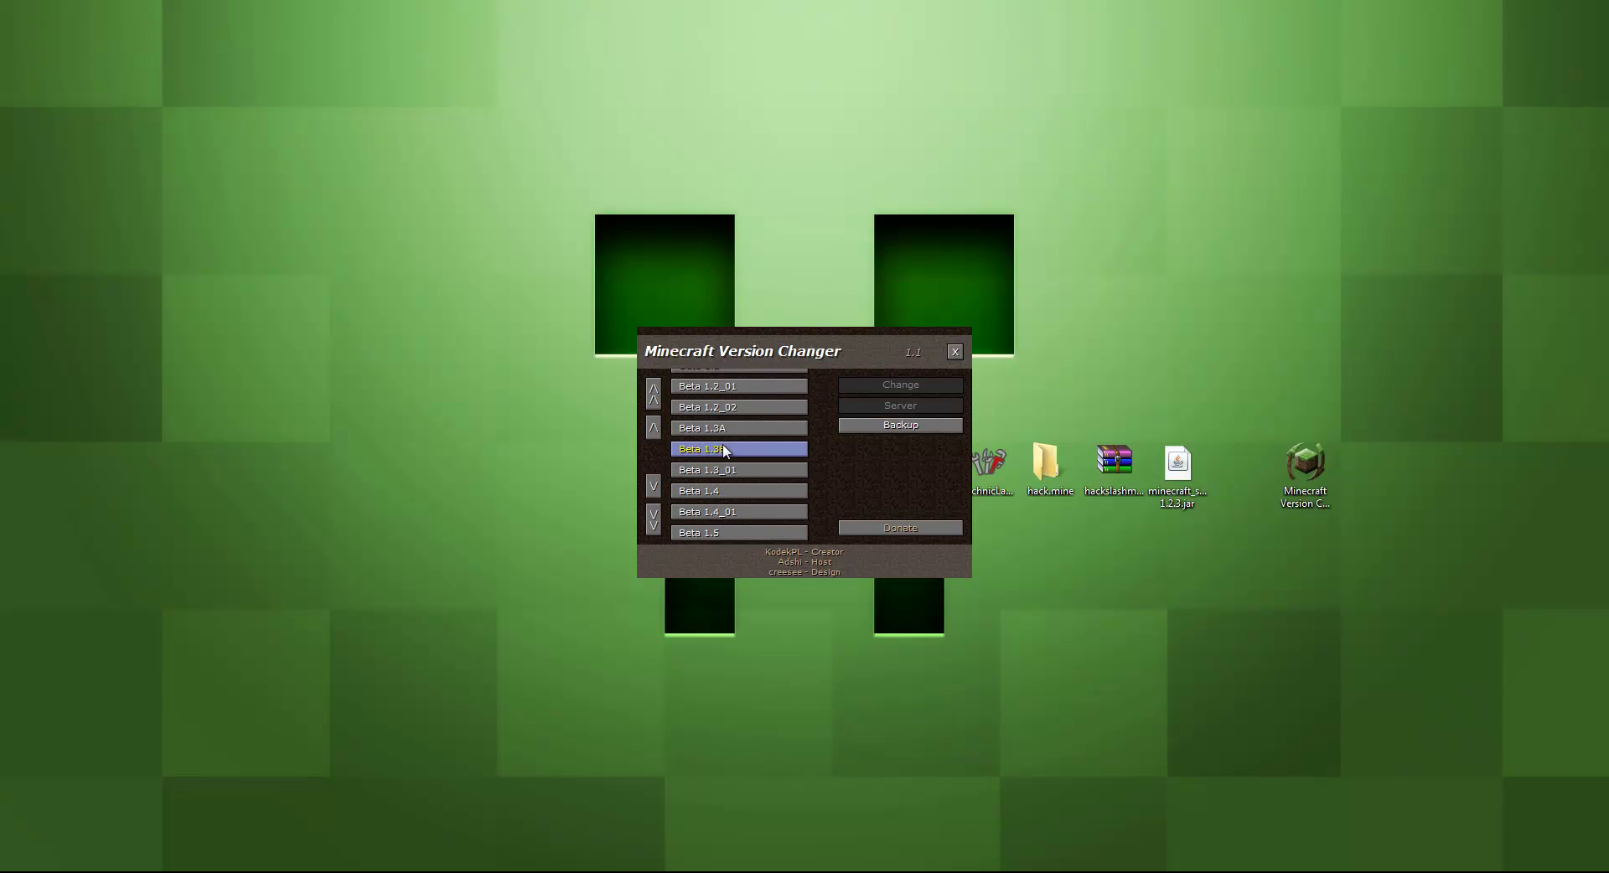
{"action": "scroll", "coordinate": [725, 450], "scroll_direction": "up", "scroll_amount": 15}
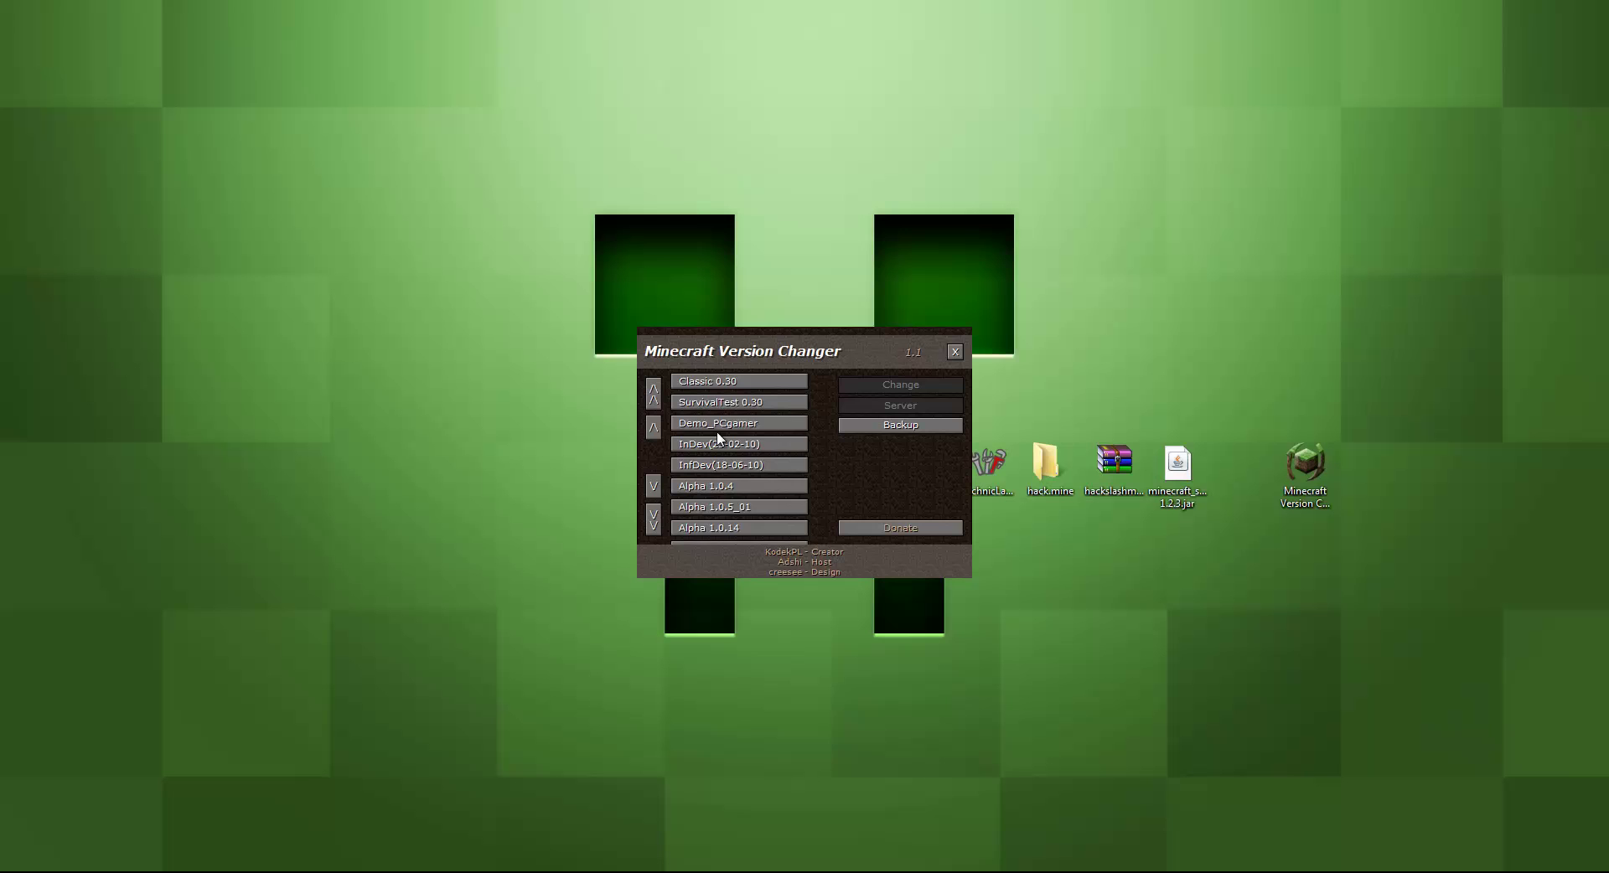
{"action": "scroll", "coordinate": [719, 465], "scroll_direction": "down", "scroll_amount": 6}
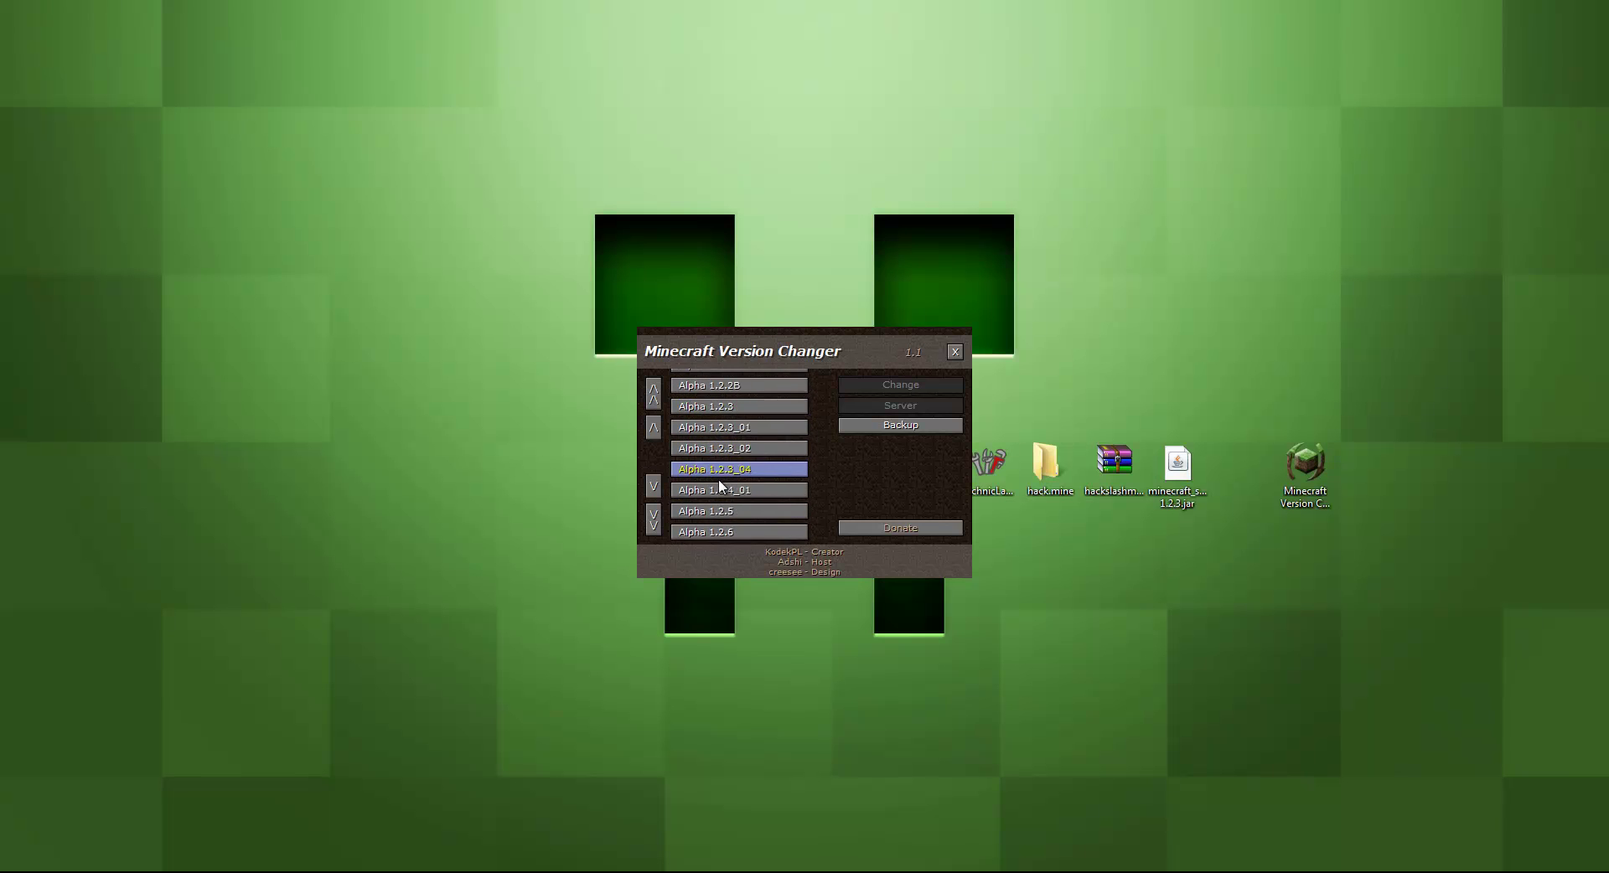
{"action": "scroll", "coordinate": [719, 485], "scroll_direction": "down", "scroll_amount": 12}
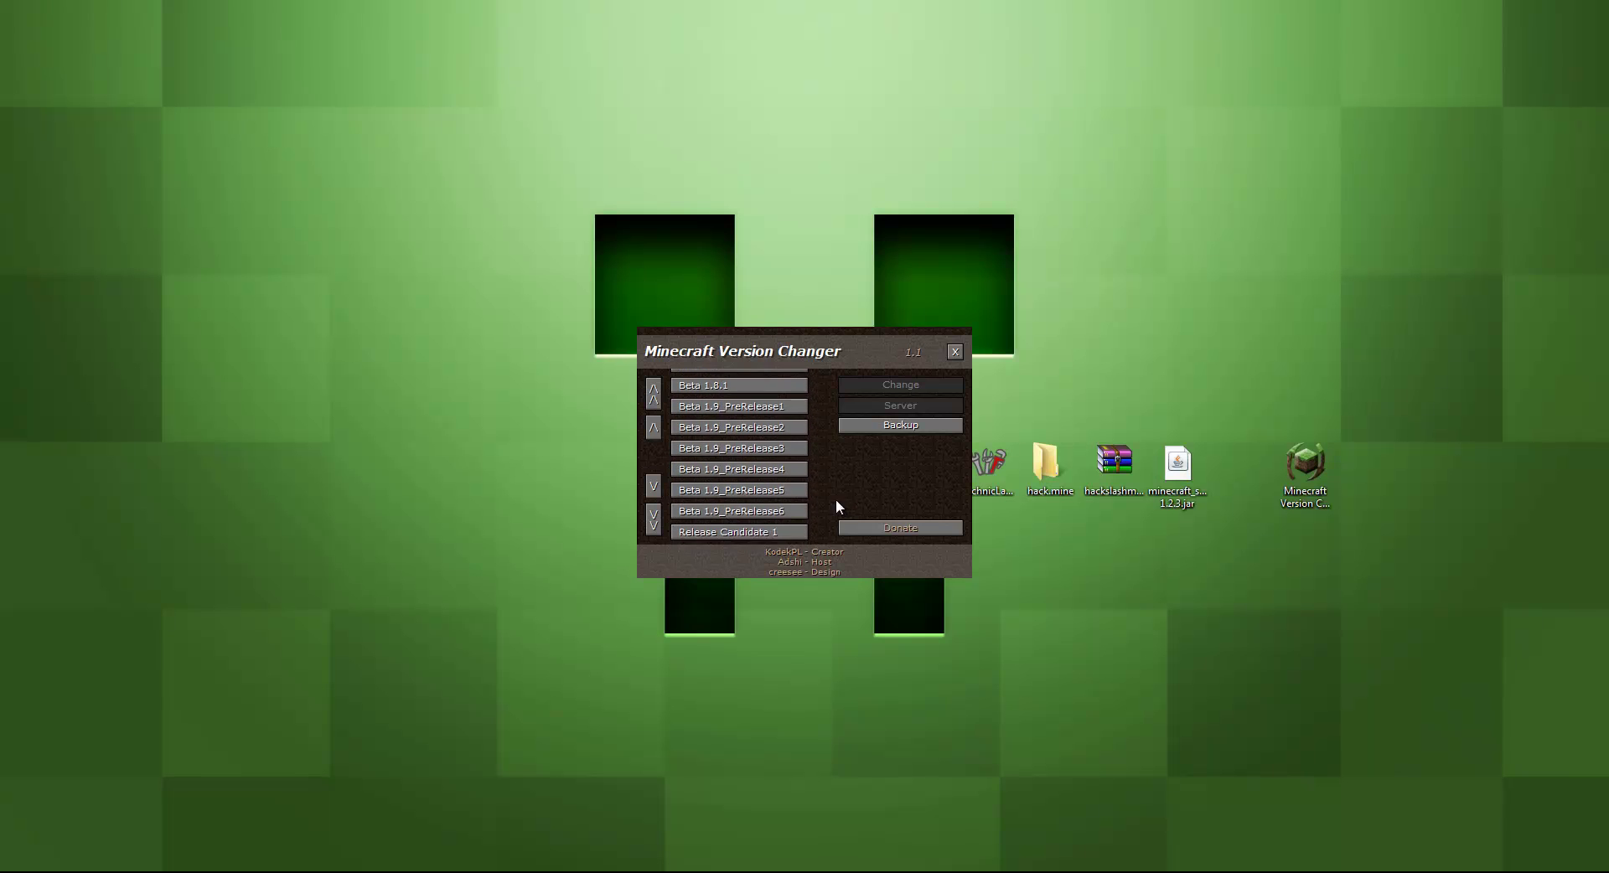
{"action": "scroll", "coordinate": [788, 496], "scroll_direction": "down", "scroll_amount": 8}
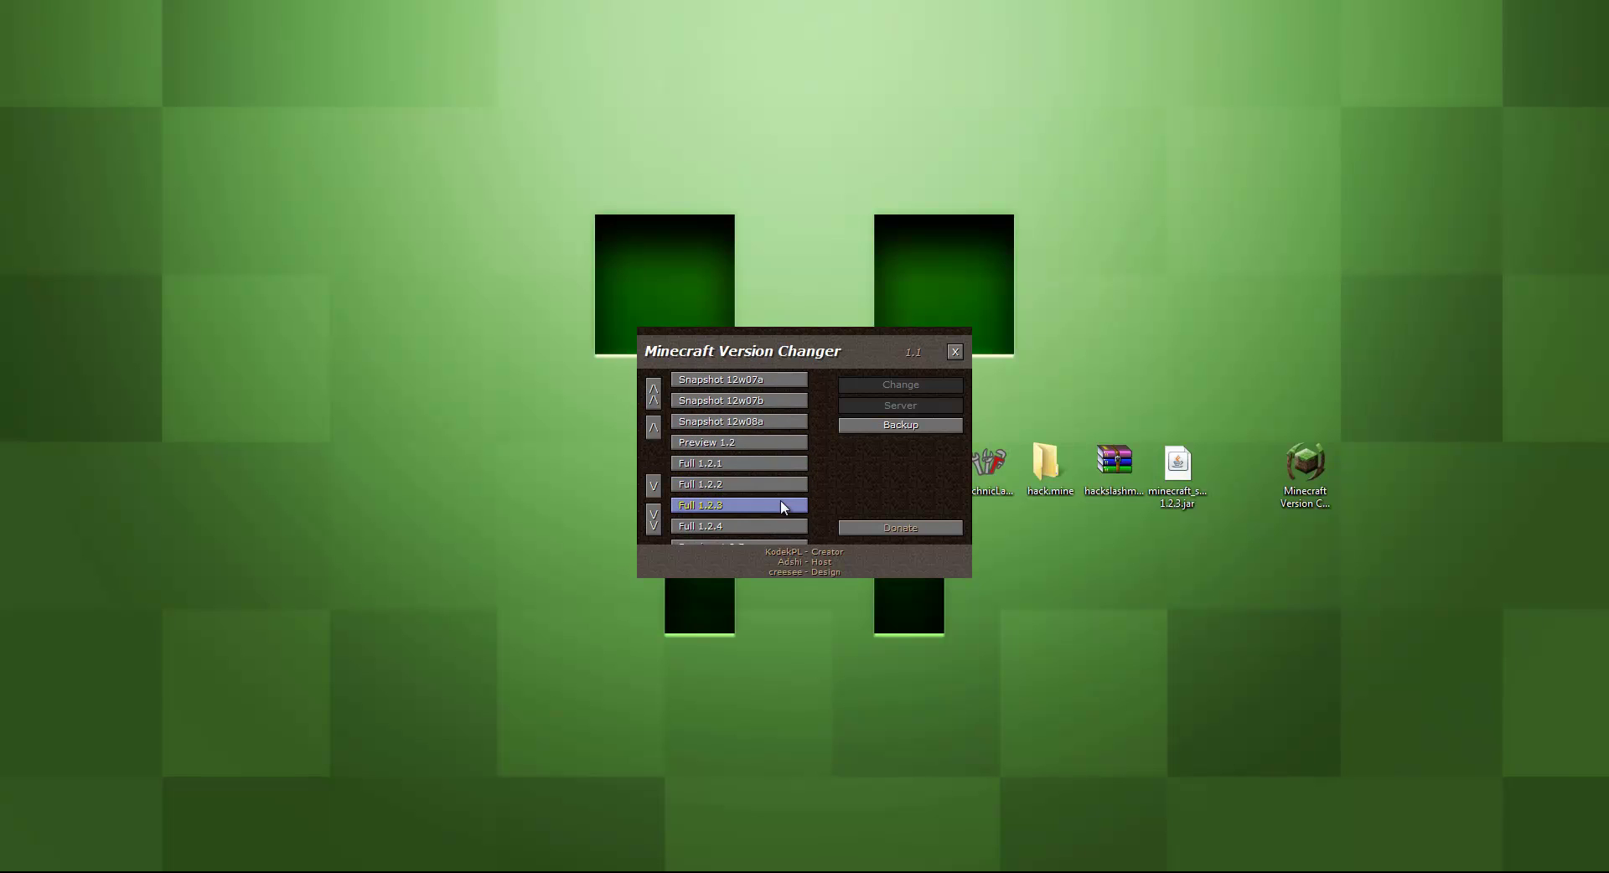
{"action": "left_click", "coordinate": [781, 502]}
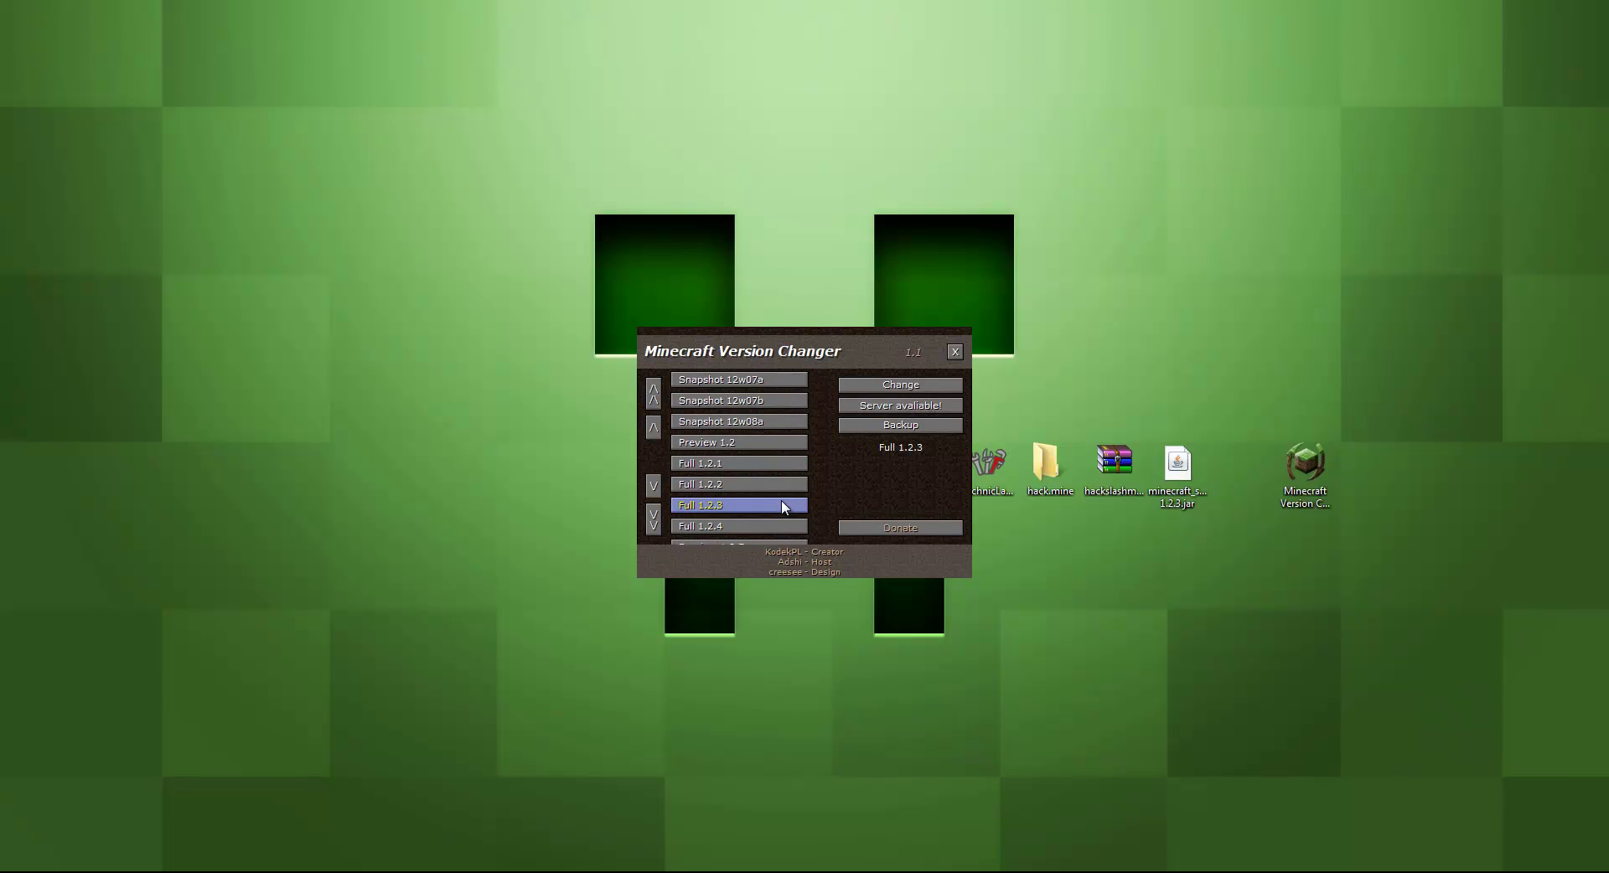
- Download the Full 1.2.3 server as minecraft_server_Full 1.2.3.jar and return to the desktop
{"action": "left_click", "coordinate": [938, 408]}
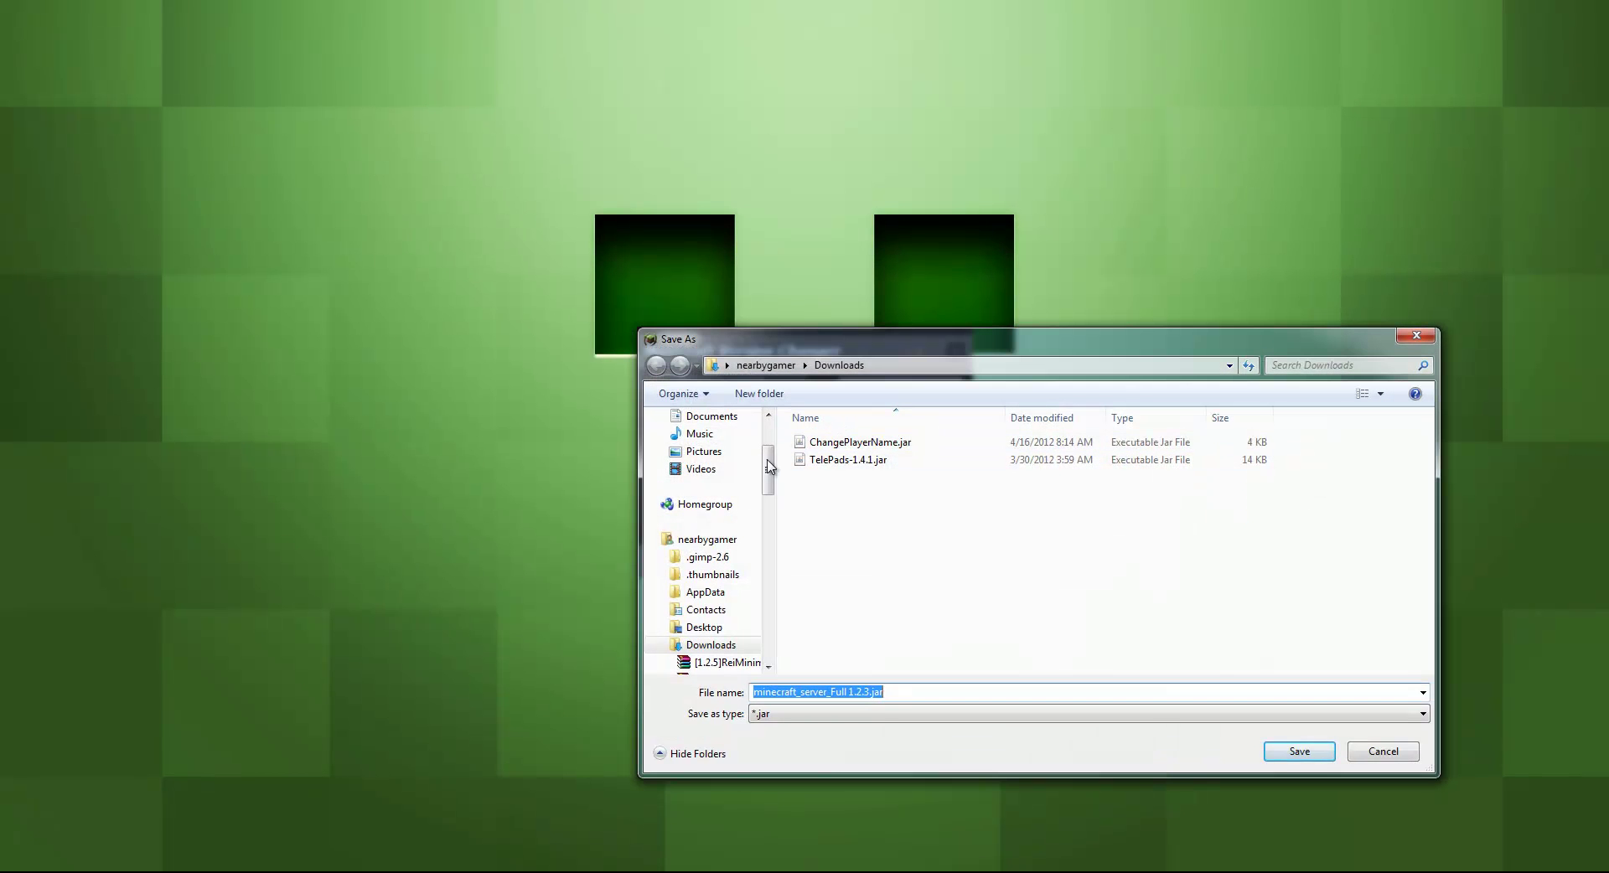
{"action": "left_click", "coordinate": [863, 522]}
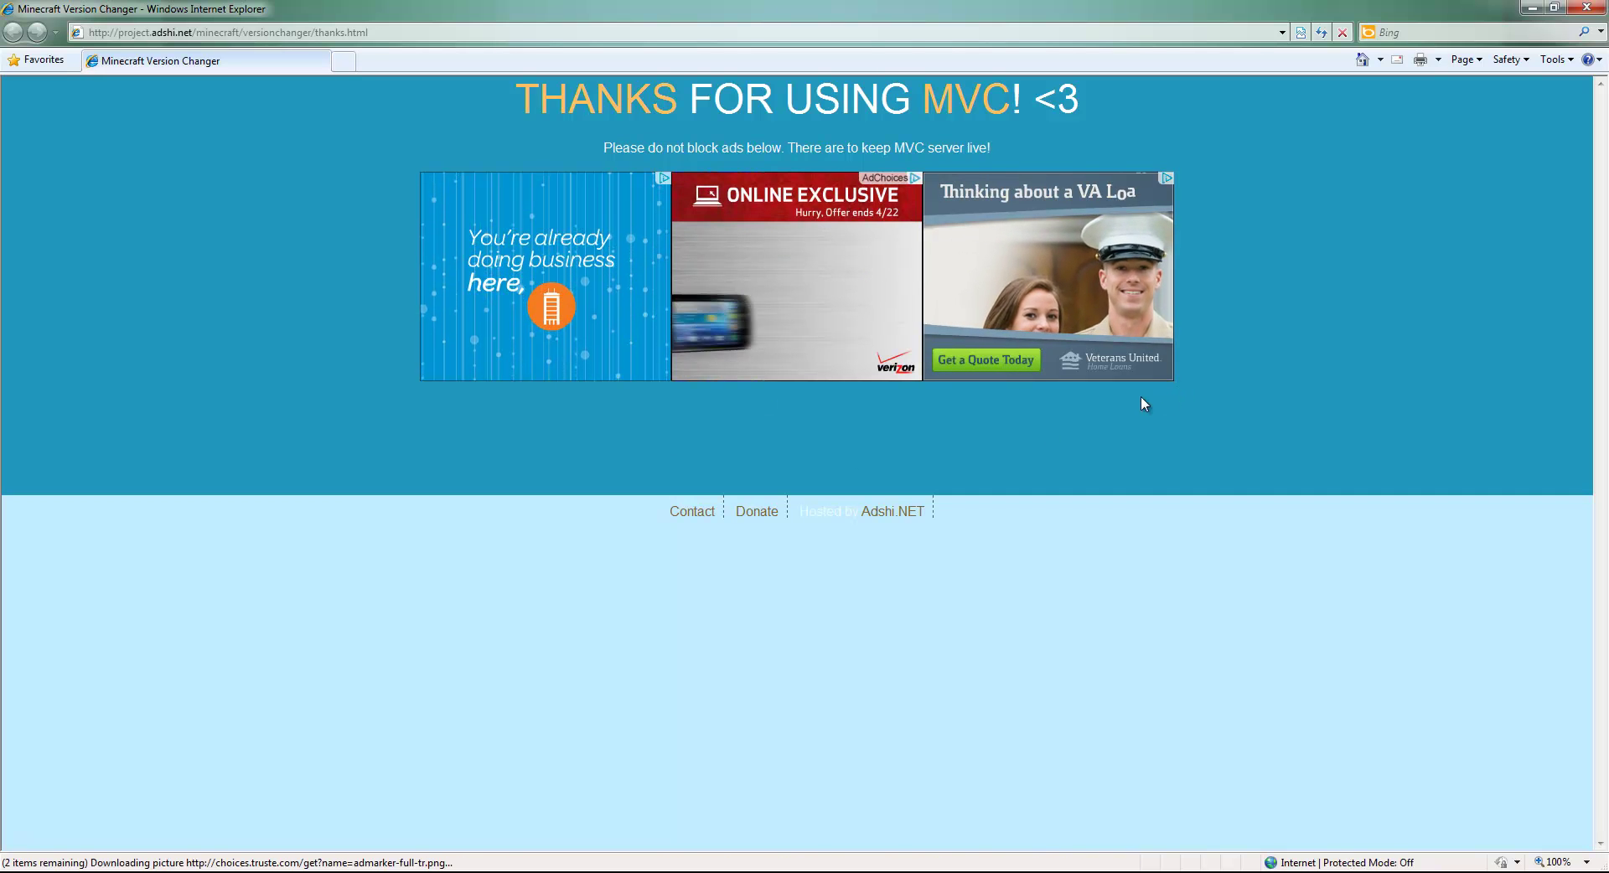
{"action": "left_click_drag", "start_coordinate": [33, 395], "coordinate": [440, 308]}
{"action": "left_click", "coordinate": [1395, 348]}
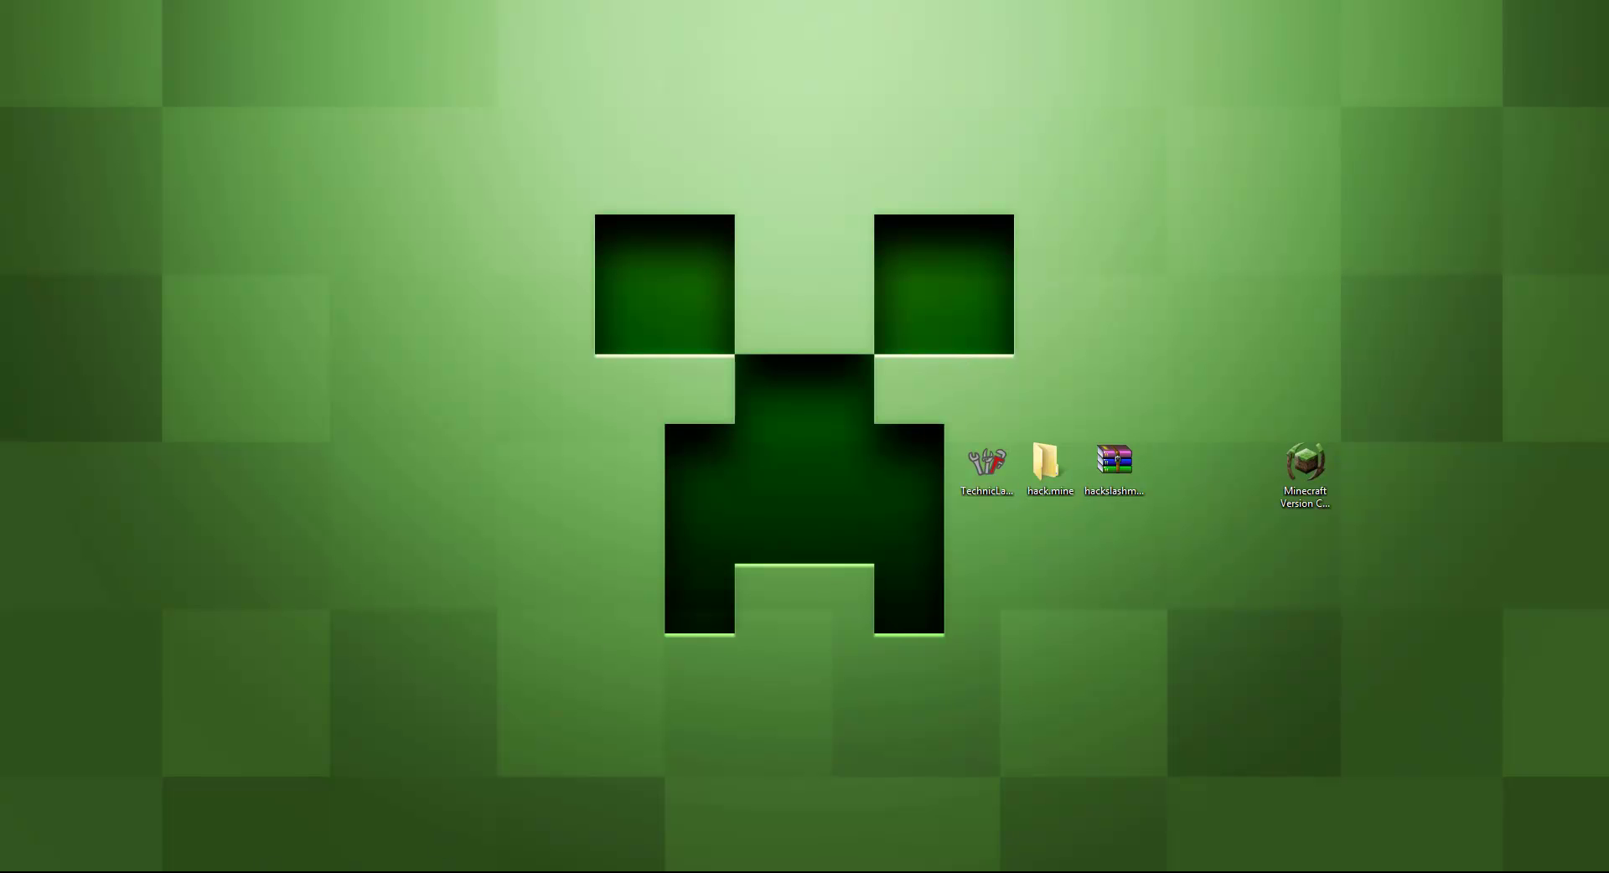
- Move minecraft_server_Full 1.2.3.jar onto the desktop beside the hackslashmine archive
{"action": "mouse_move", "coordinate": [154, 863]}
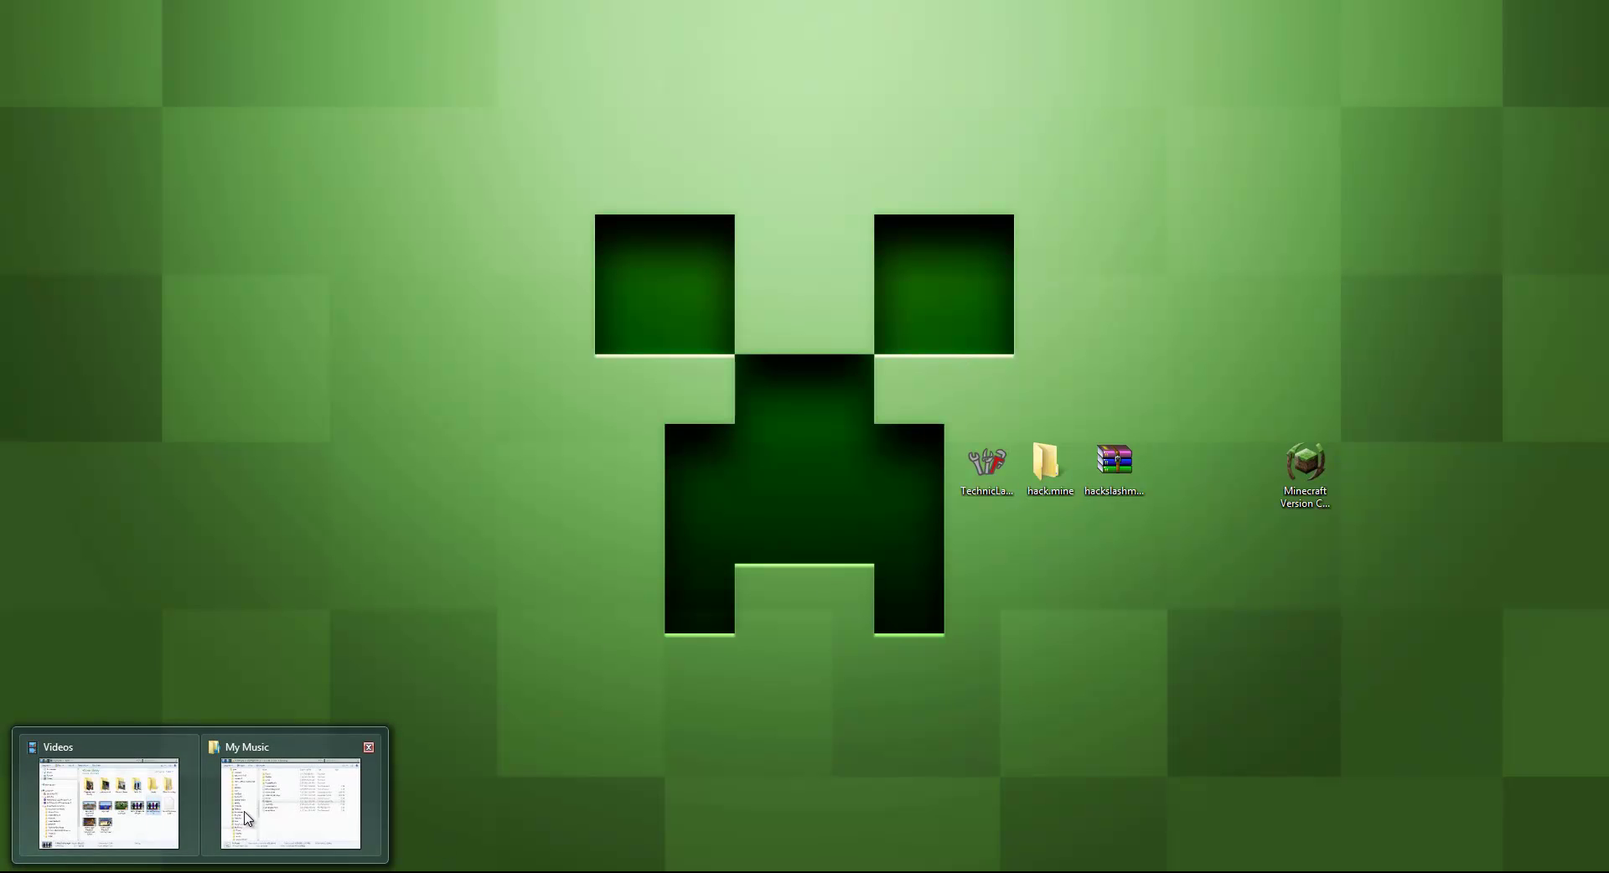
{"action": "left_click", "coordinate": [159, 825]}
{"action": "left_click", "coordinate": [155, 863]}
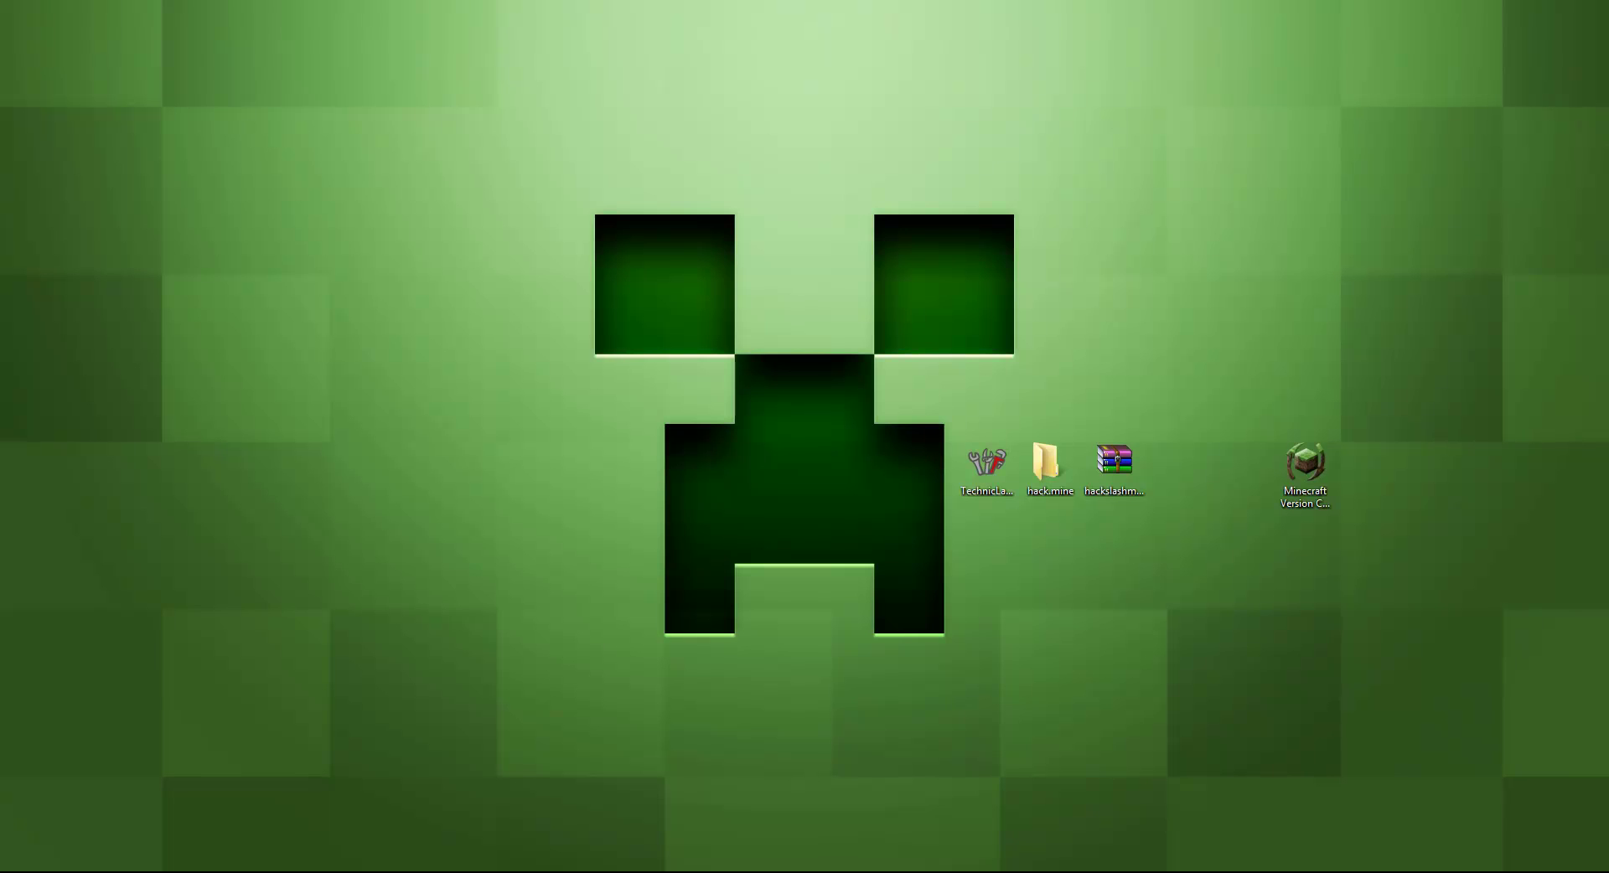
{"action": "left_click_drag", "start_coordinate": [9, 671], "coordinate": [1199, 478]}
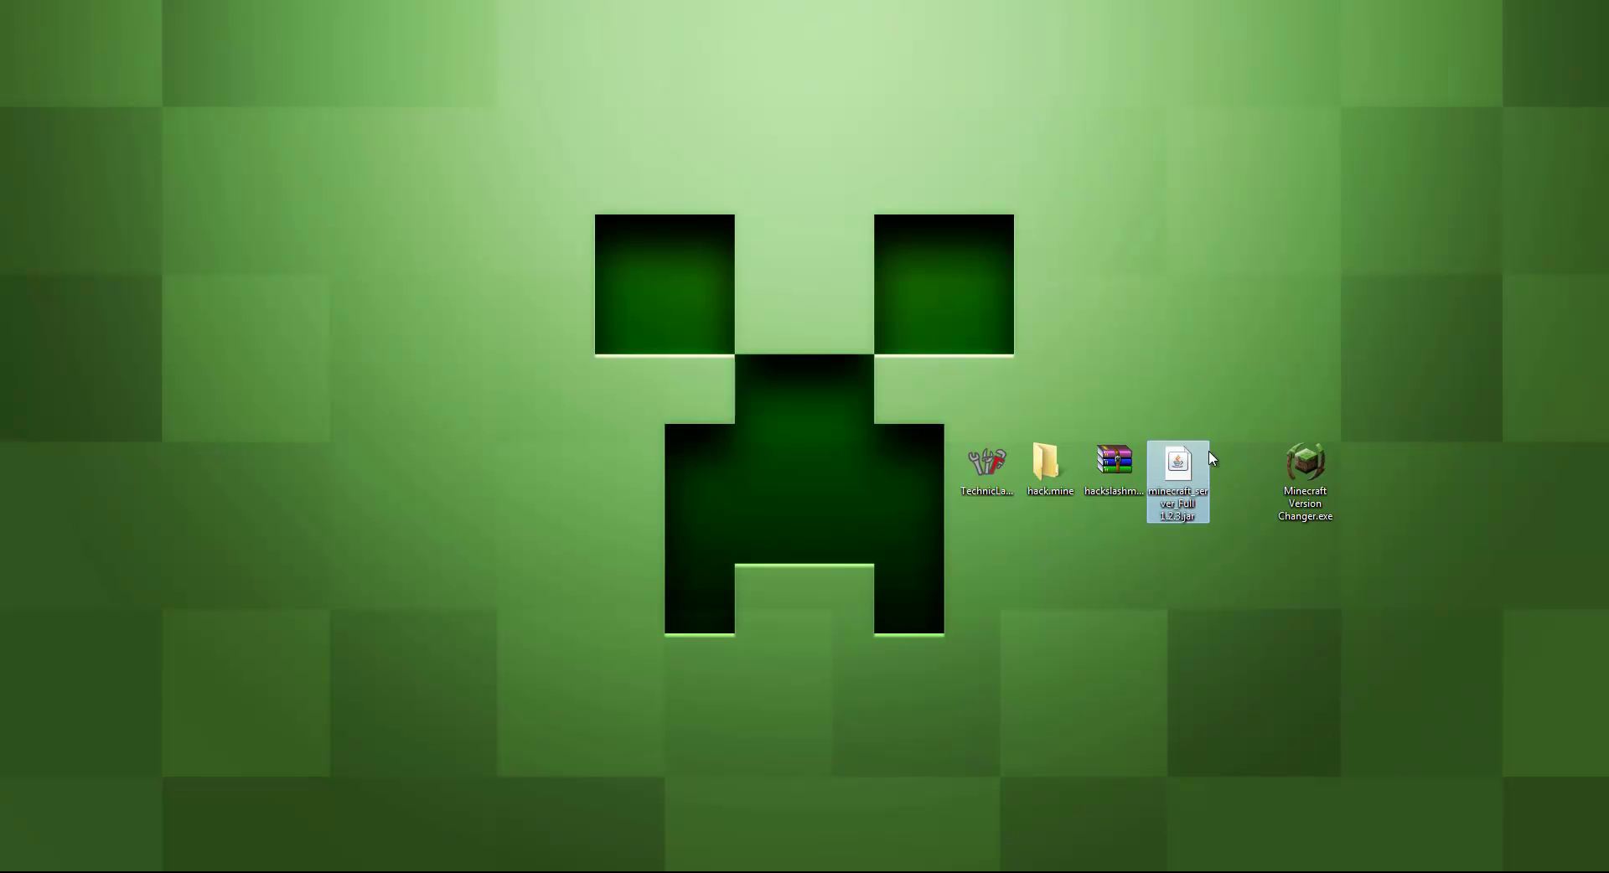
{"action": "left_click", "coordinate": [1150, 607]}
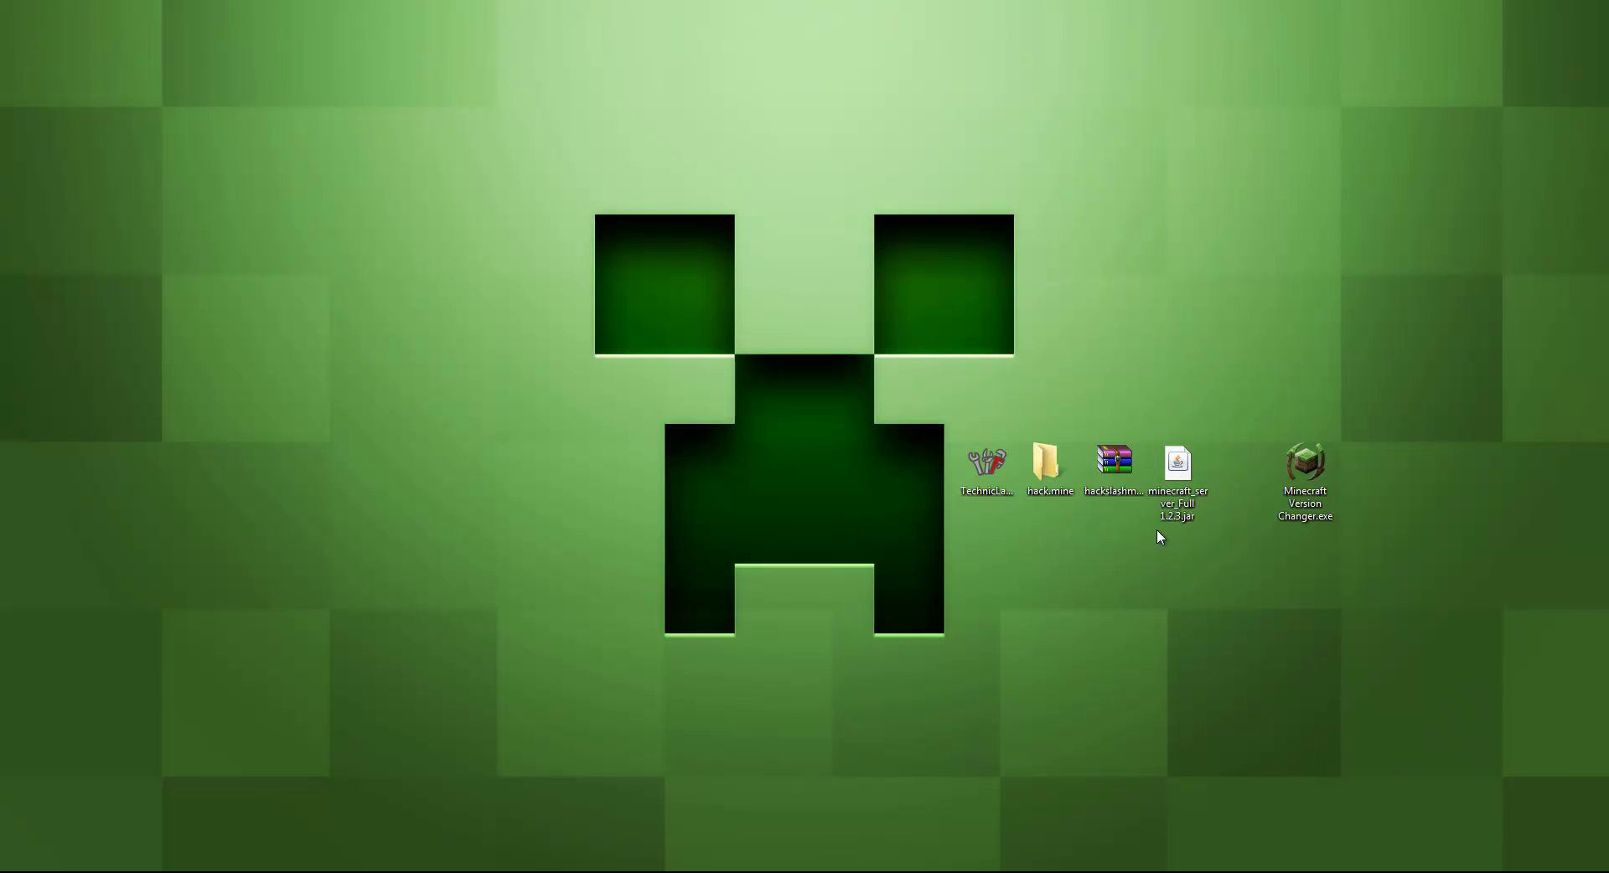
- Rename minecraft_server_Full 1.2.3.jar as minecraft.jar and move it directly below the hack.mine folder on the desktop
{"action": "left_click", "coordinate": [1182, 518]}
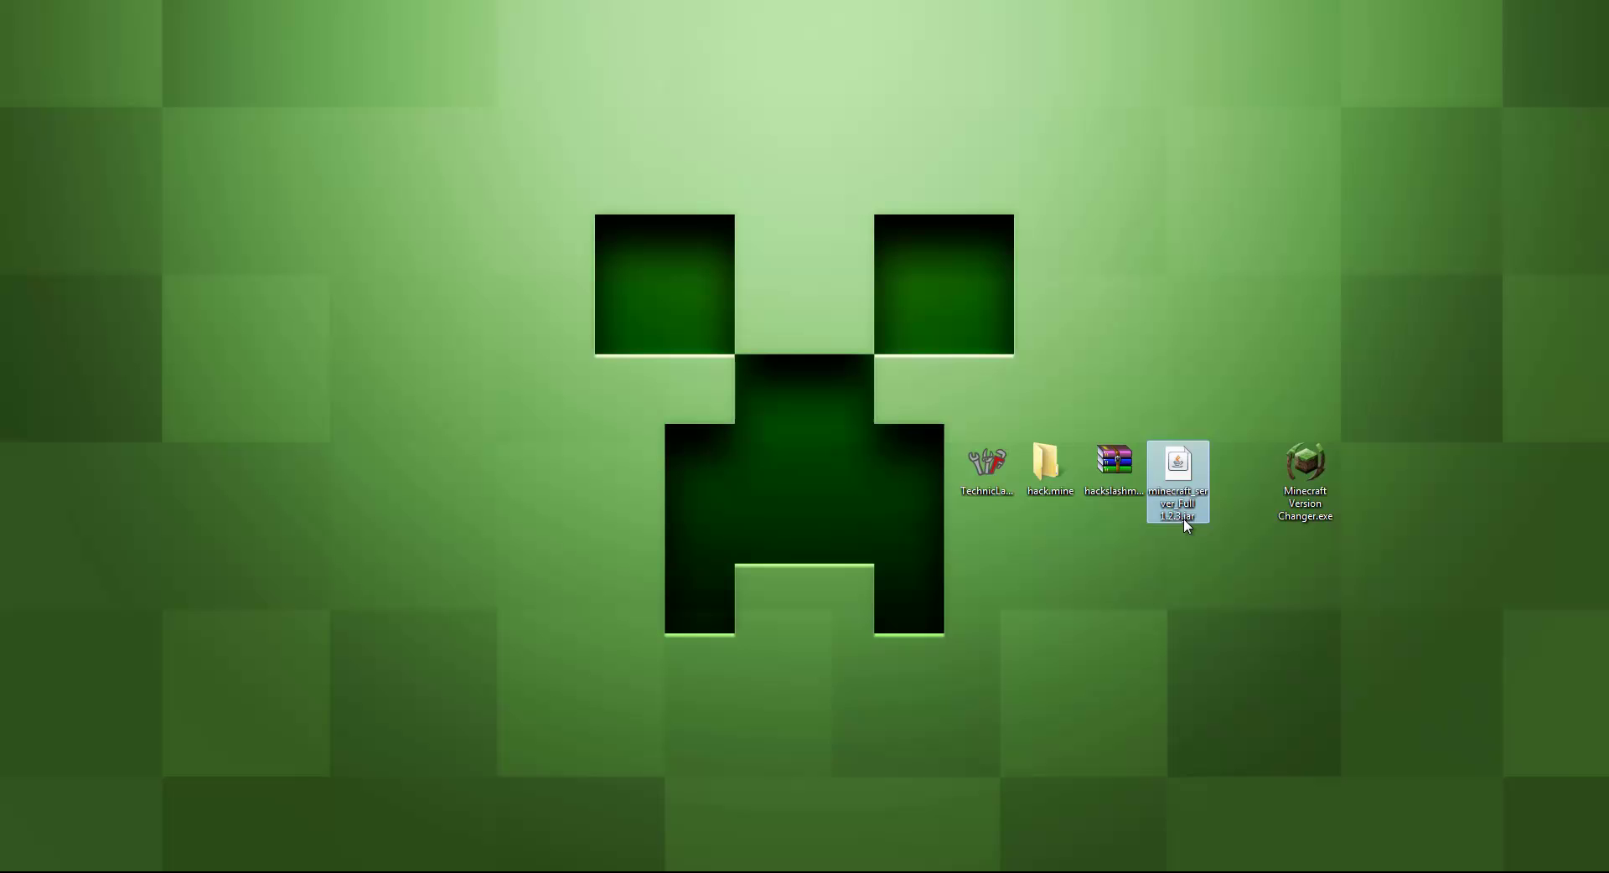
{"action": "left_click", "coordinate": [1183, 518]}
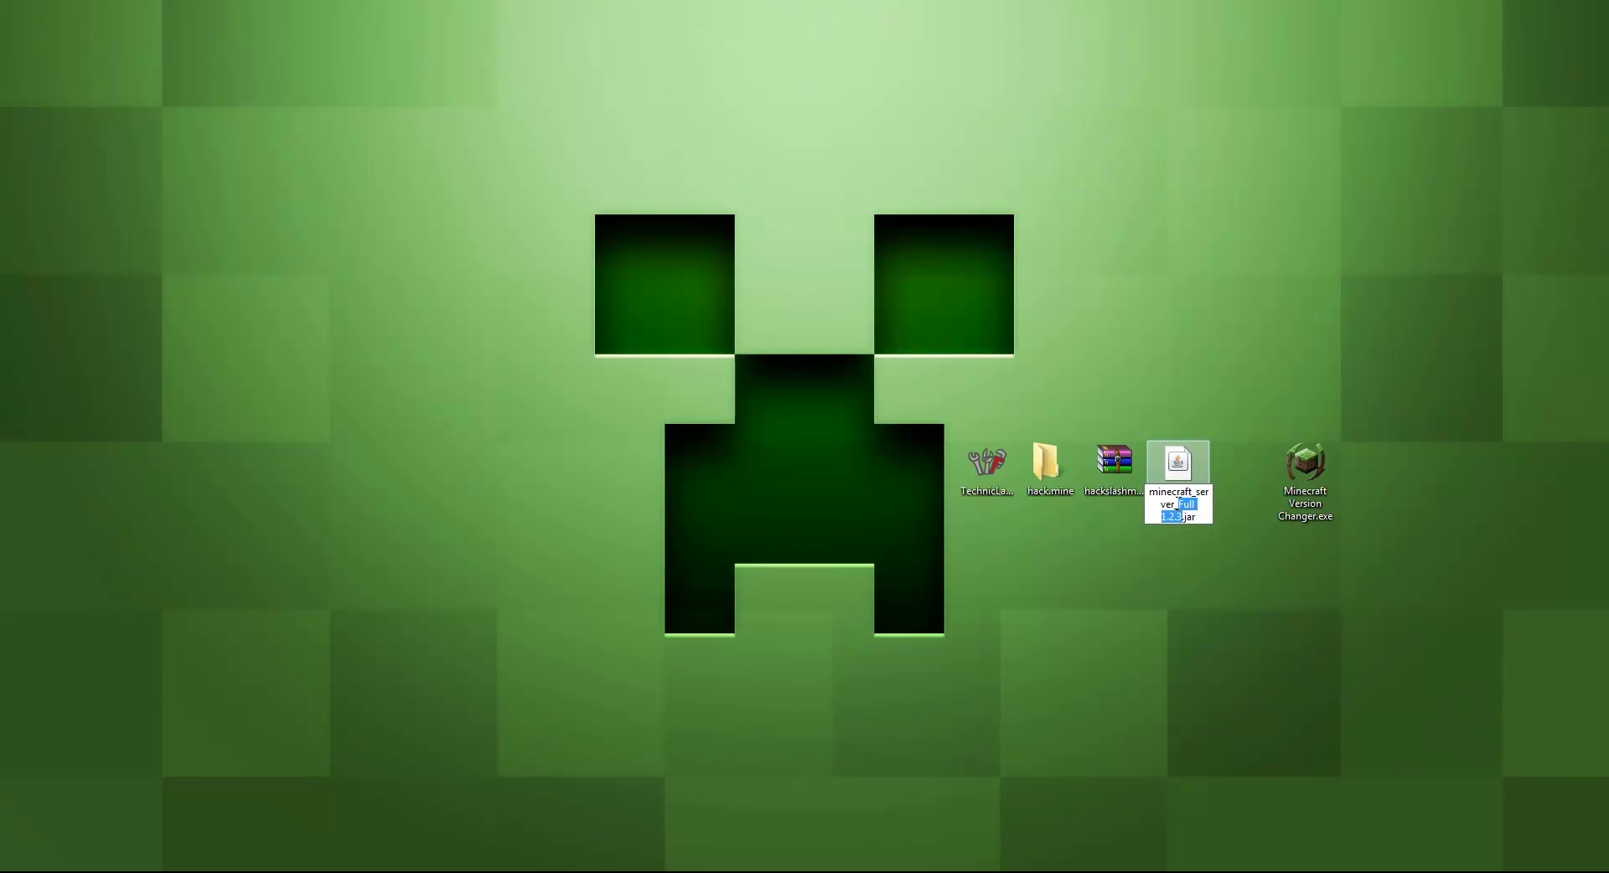
{"action": "left_click_drag", "start_coordinate": [1199, 504], "coordinate": [1193, 494]}
{"action": "key", "text": "BackSpace"}
{"action": "left_click", "coordinate": [1209, 571]}
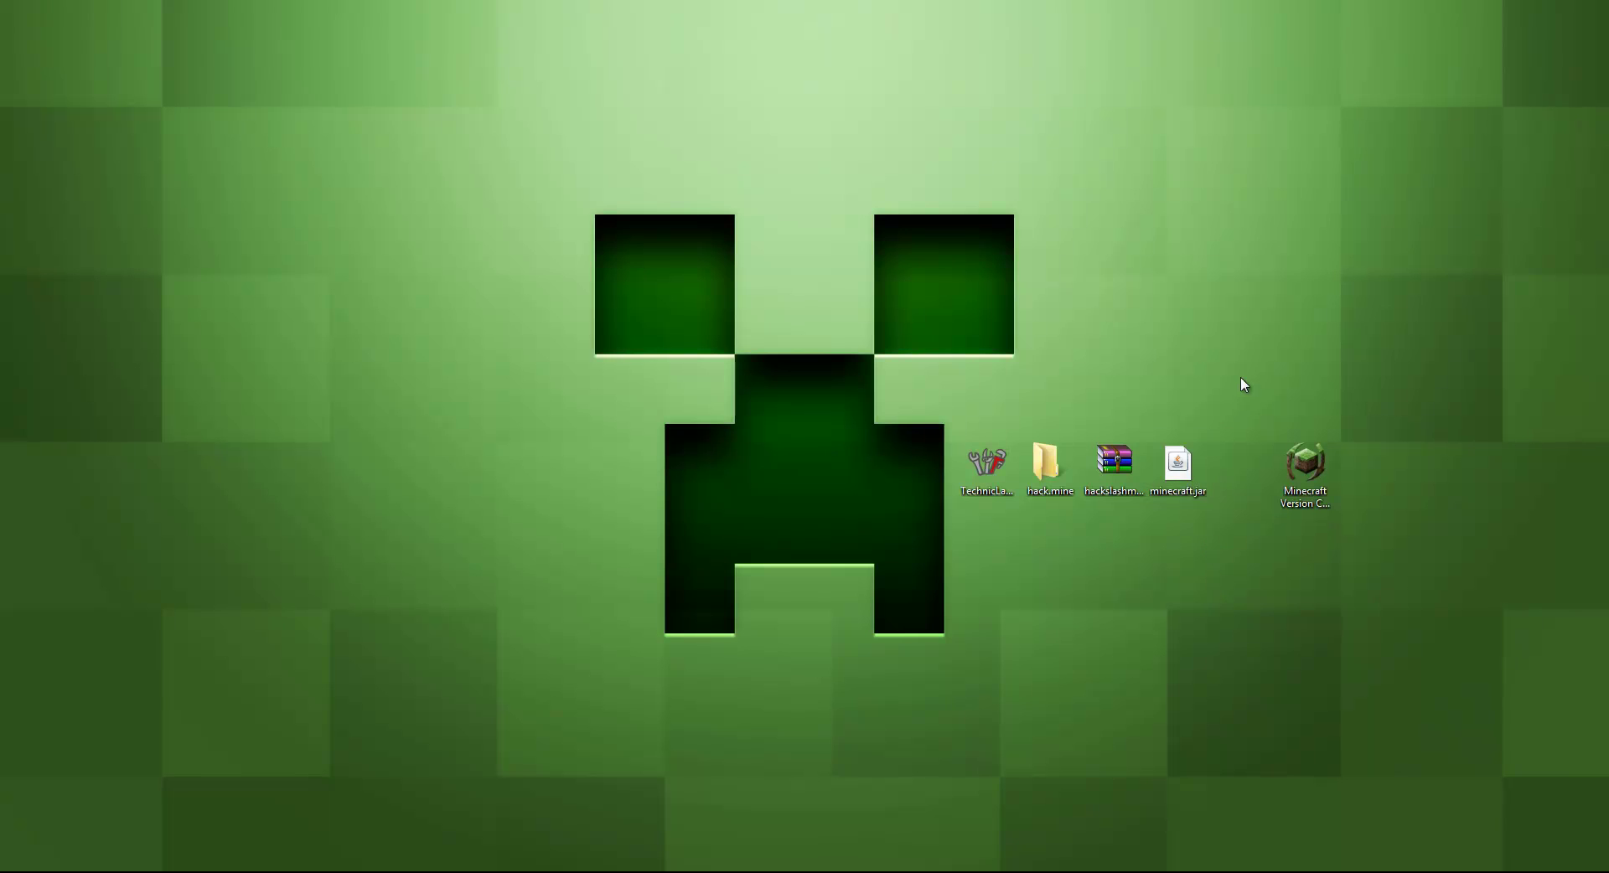
{"action": "left_click_drag", "start_coordinate": [1178, 465], "coordinate": [1070, 556]}
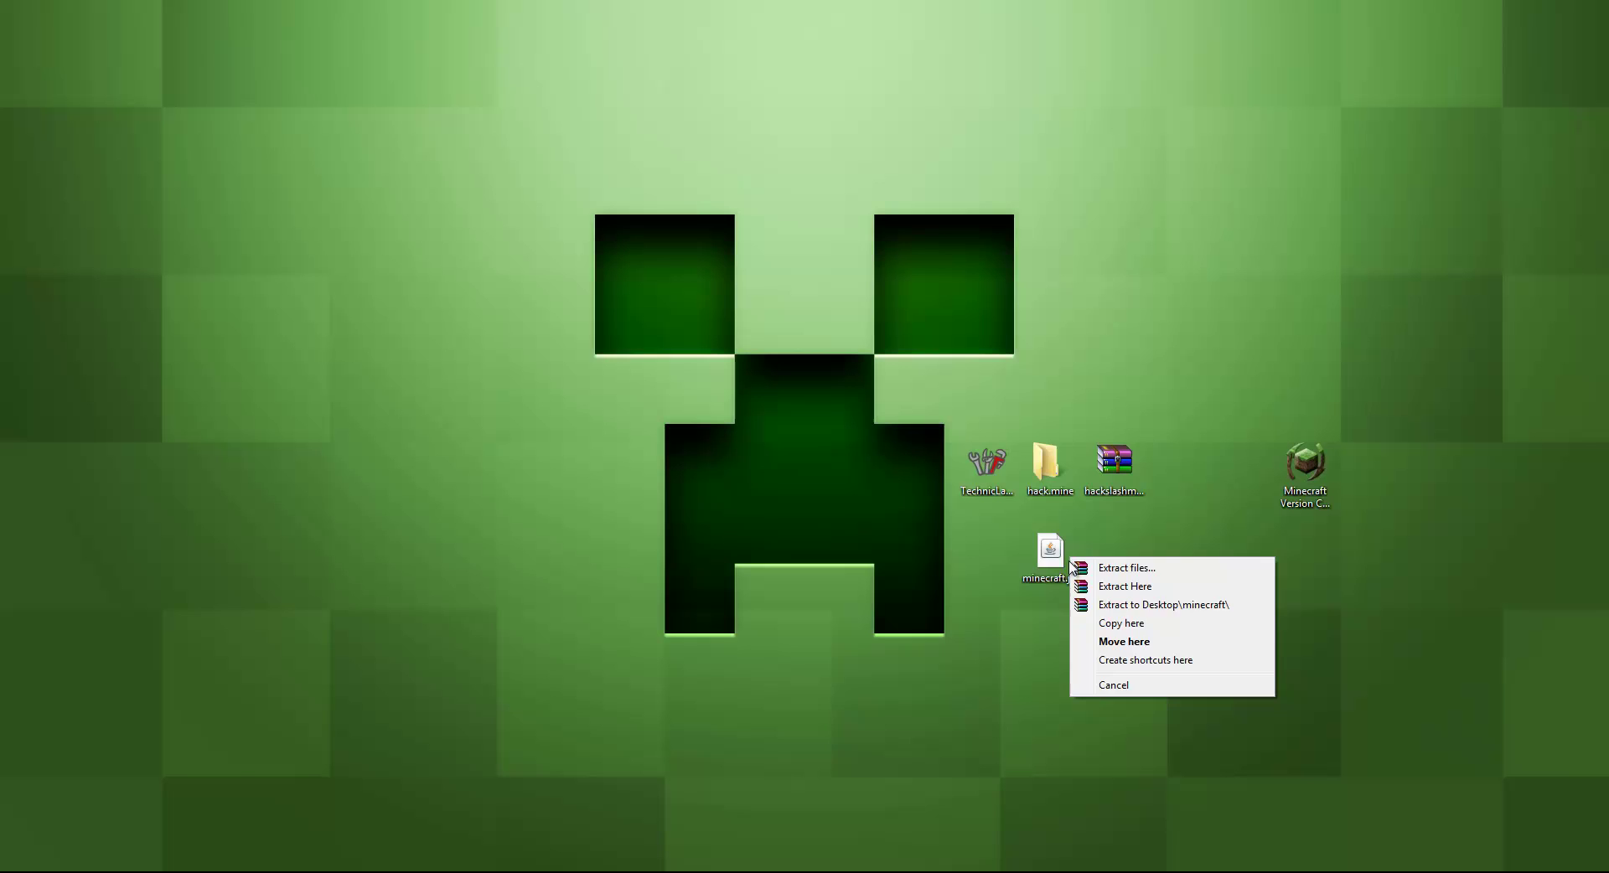
- Open minecraft.jar with WinRAR, move and narrow its window to clear the desktop icons, and select the META-INF folder
{"action": "right_click", "coordinate": [1051, 549]}
{"action": "mouse_move", "coordinate": [1196, 265]}
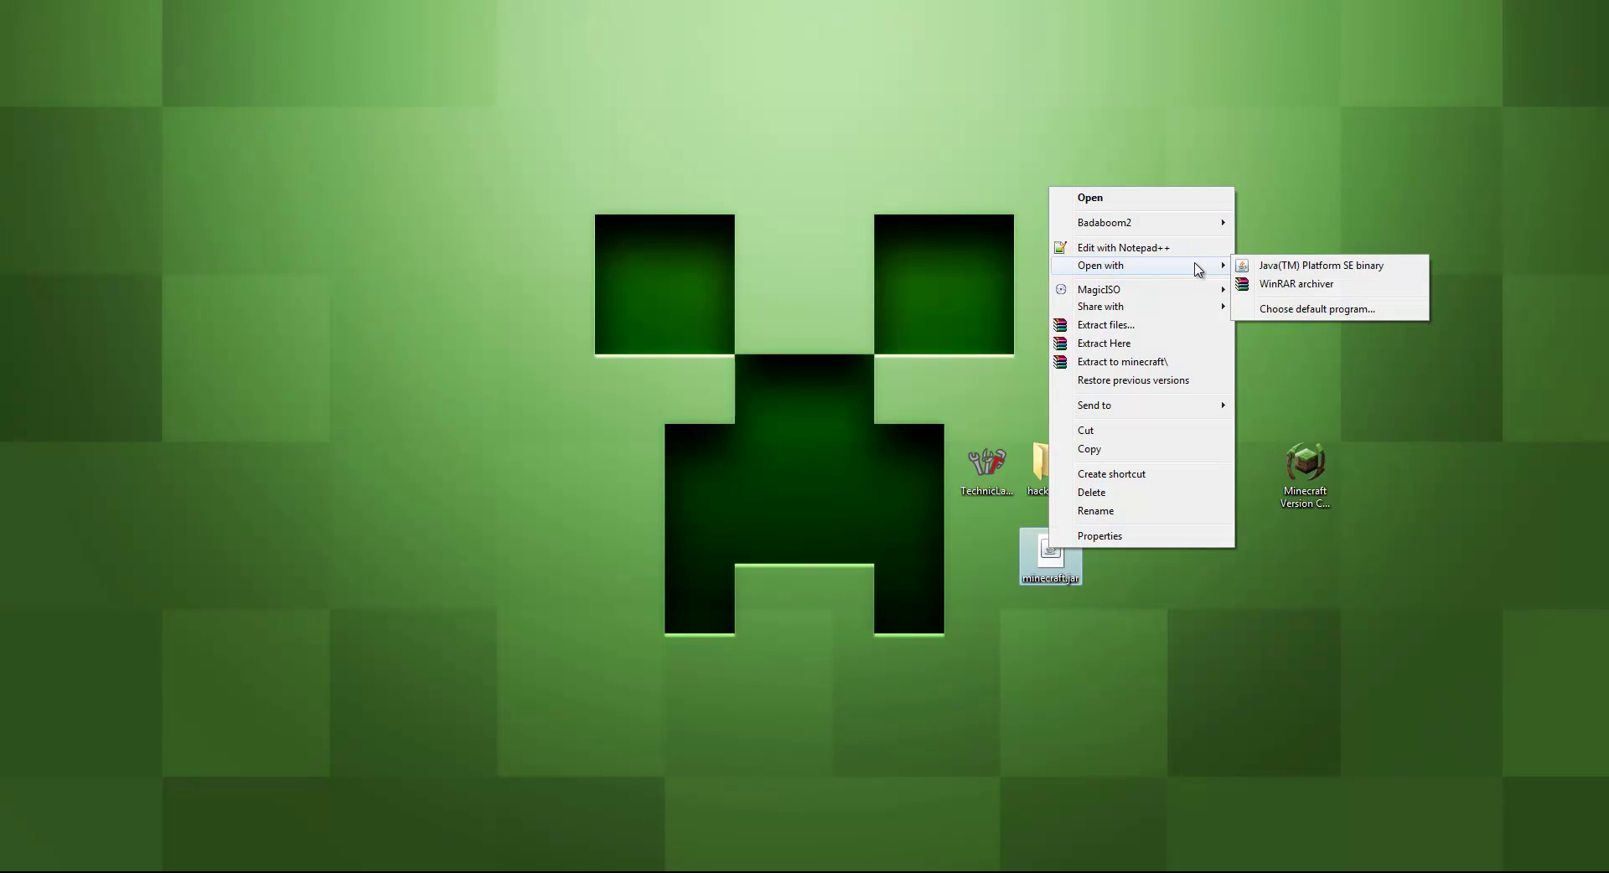
{"action": "left_click", "coordinate": [1243, 283]}
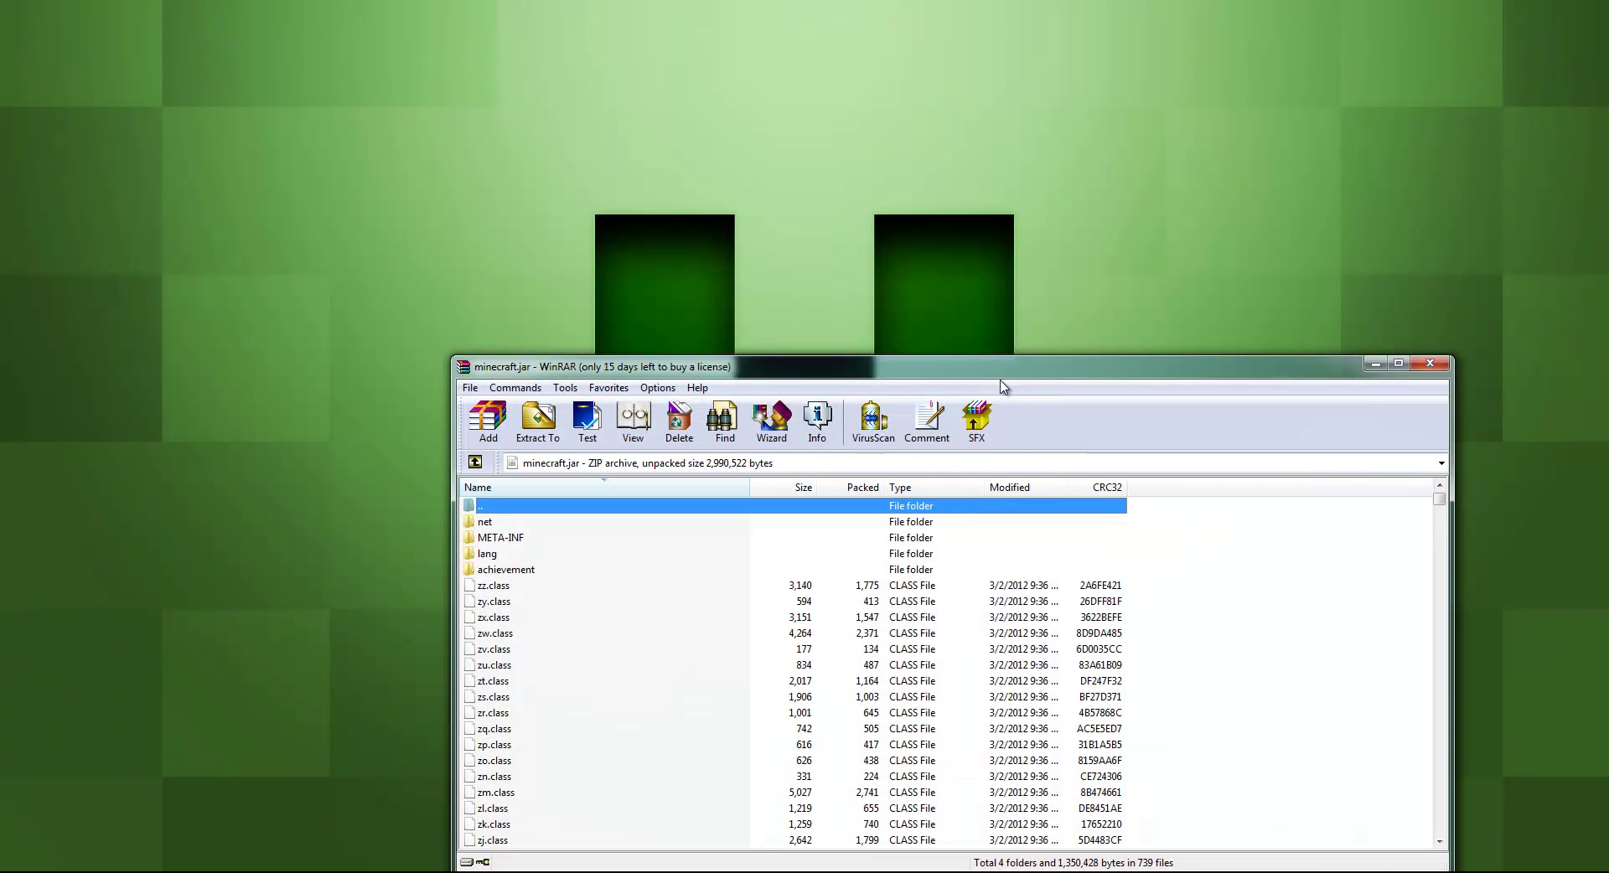
{"action": "left_click_drag", "start_coordinate": [1006, 384], "coordinate": [579, 103]}
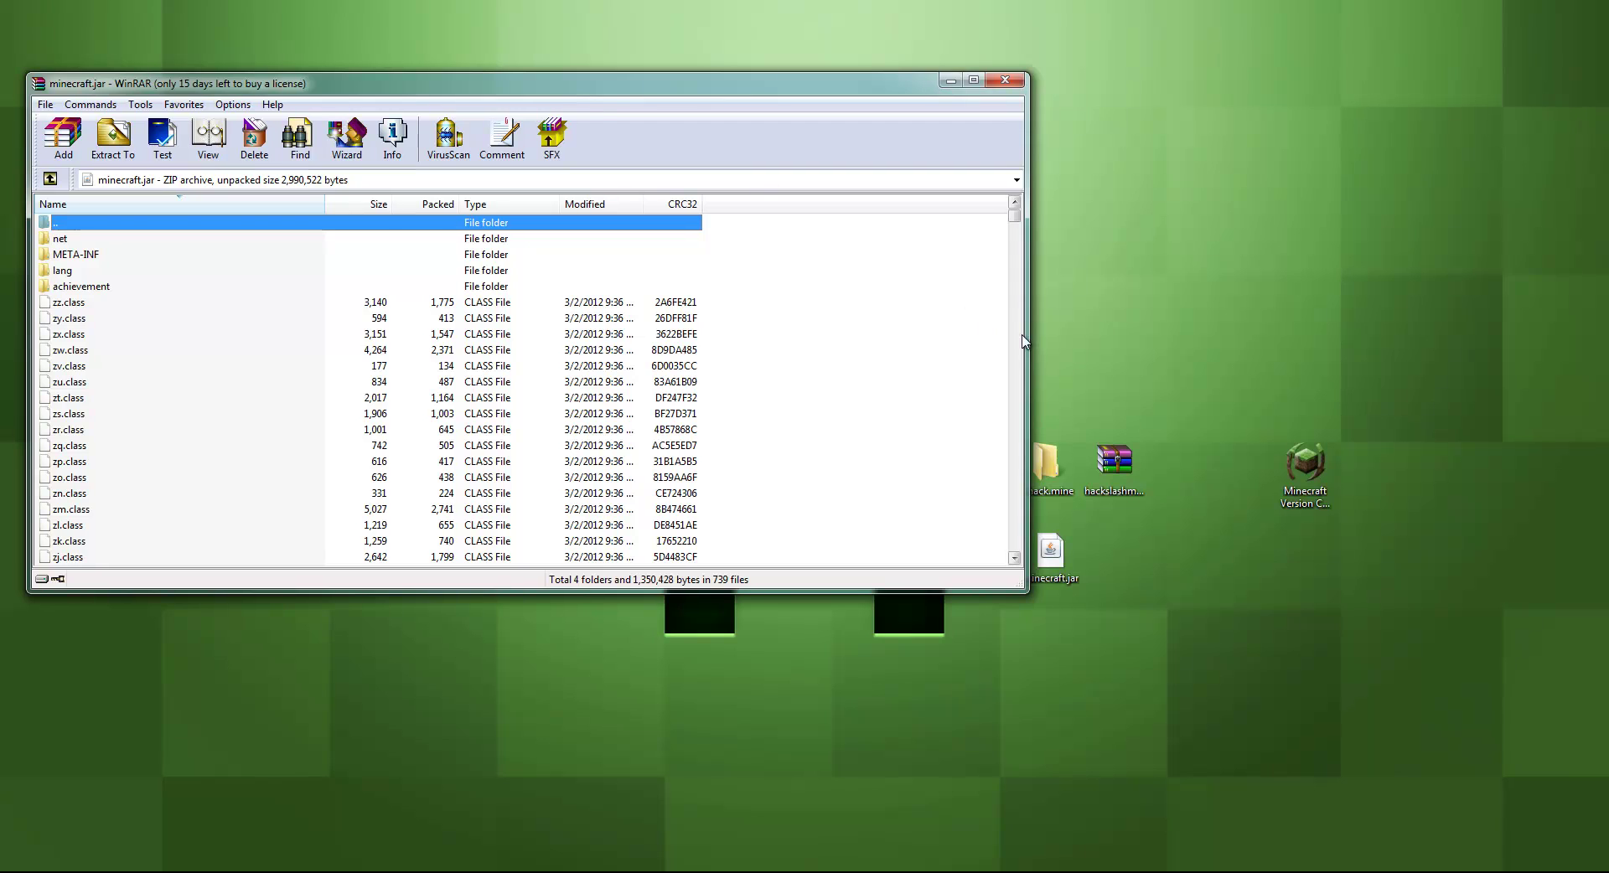
{"action": "left_click_drag", "start_coordinate": [1026, 335], "coordinate": [910, 335]}
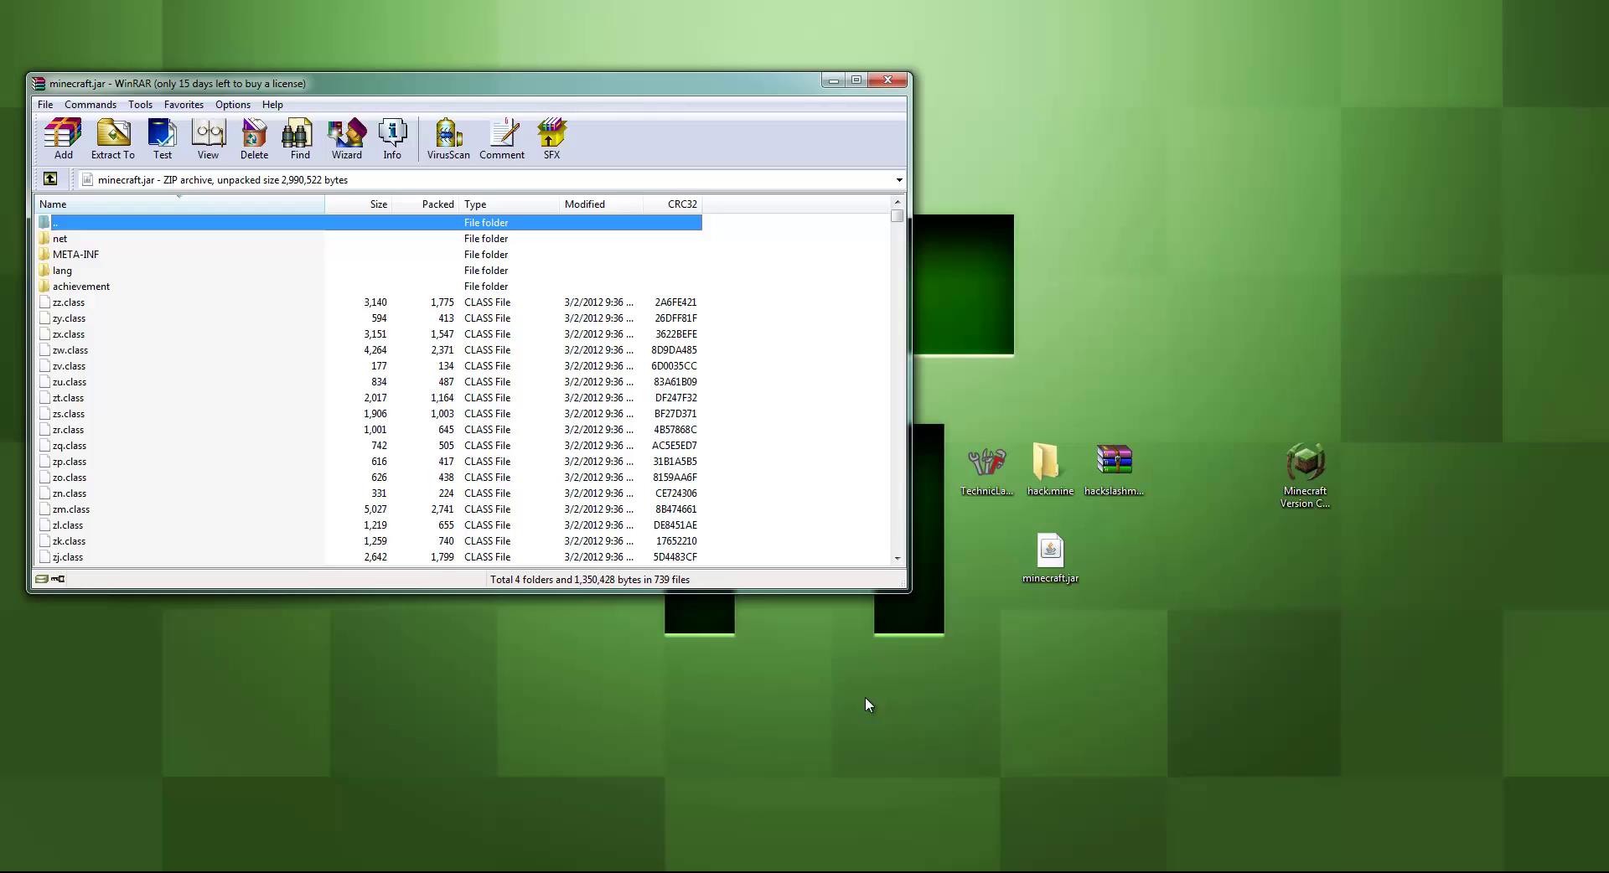
{"action": "left_click", "coordinate": [181, 366]}
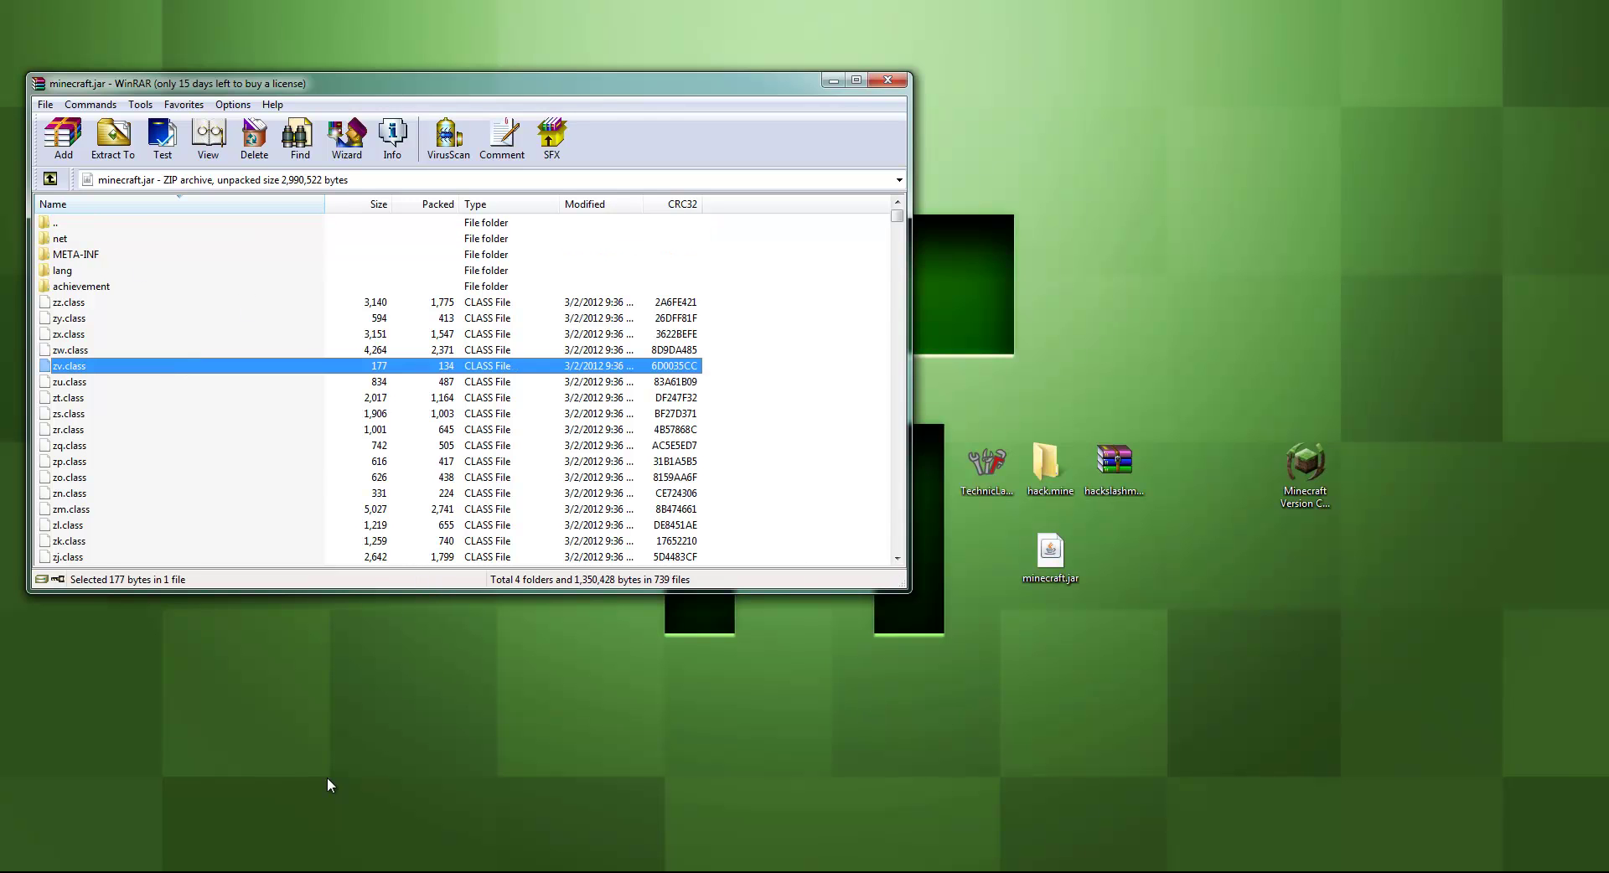
{"action": "left_click", "coordinate": [171, 414]}
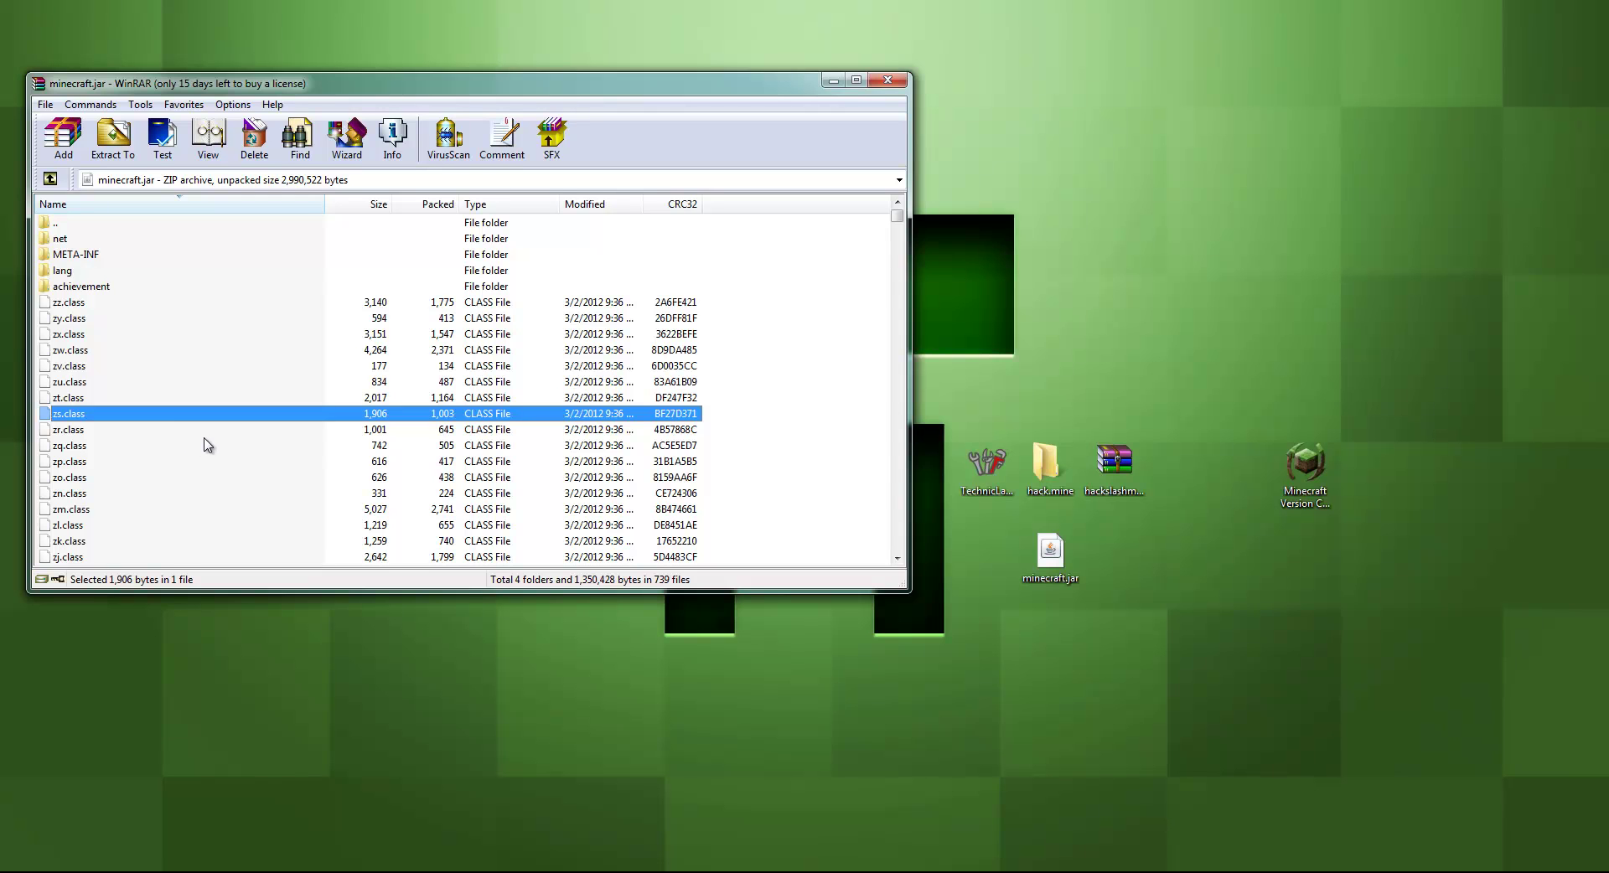
{"action": "left_click", "coordinate": [116, 255]}
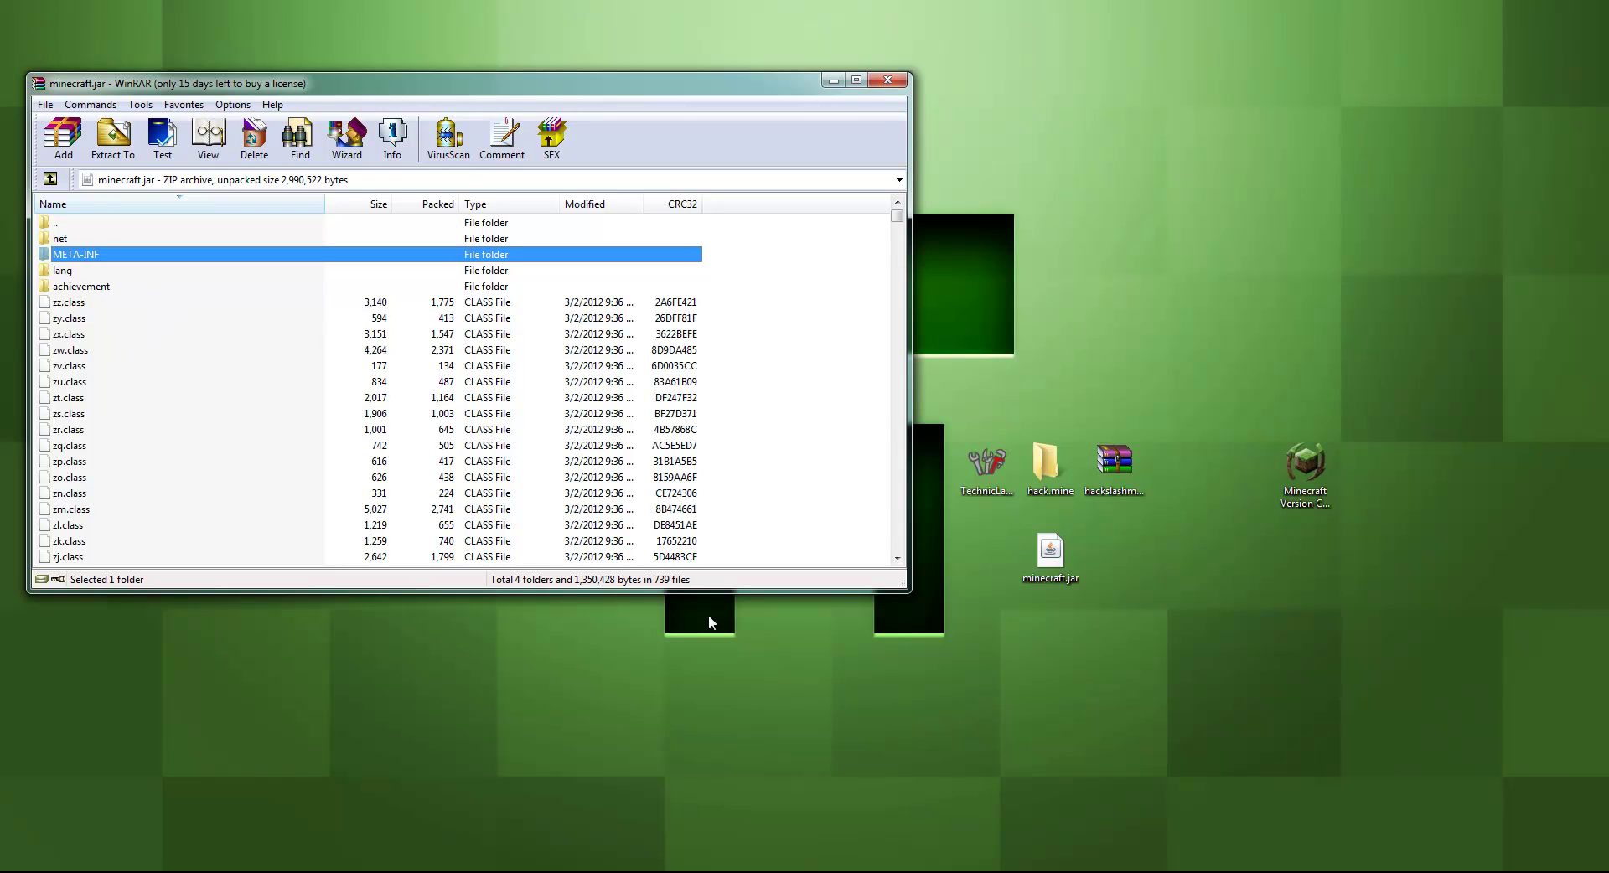
- Open hackslashmine0.4.zip beside minecraft.jar and add en_US.lang from its textures\lang folder to the jar's lang folder
{"action": "double_click", "coordinate": [1115, 469]}
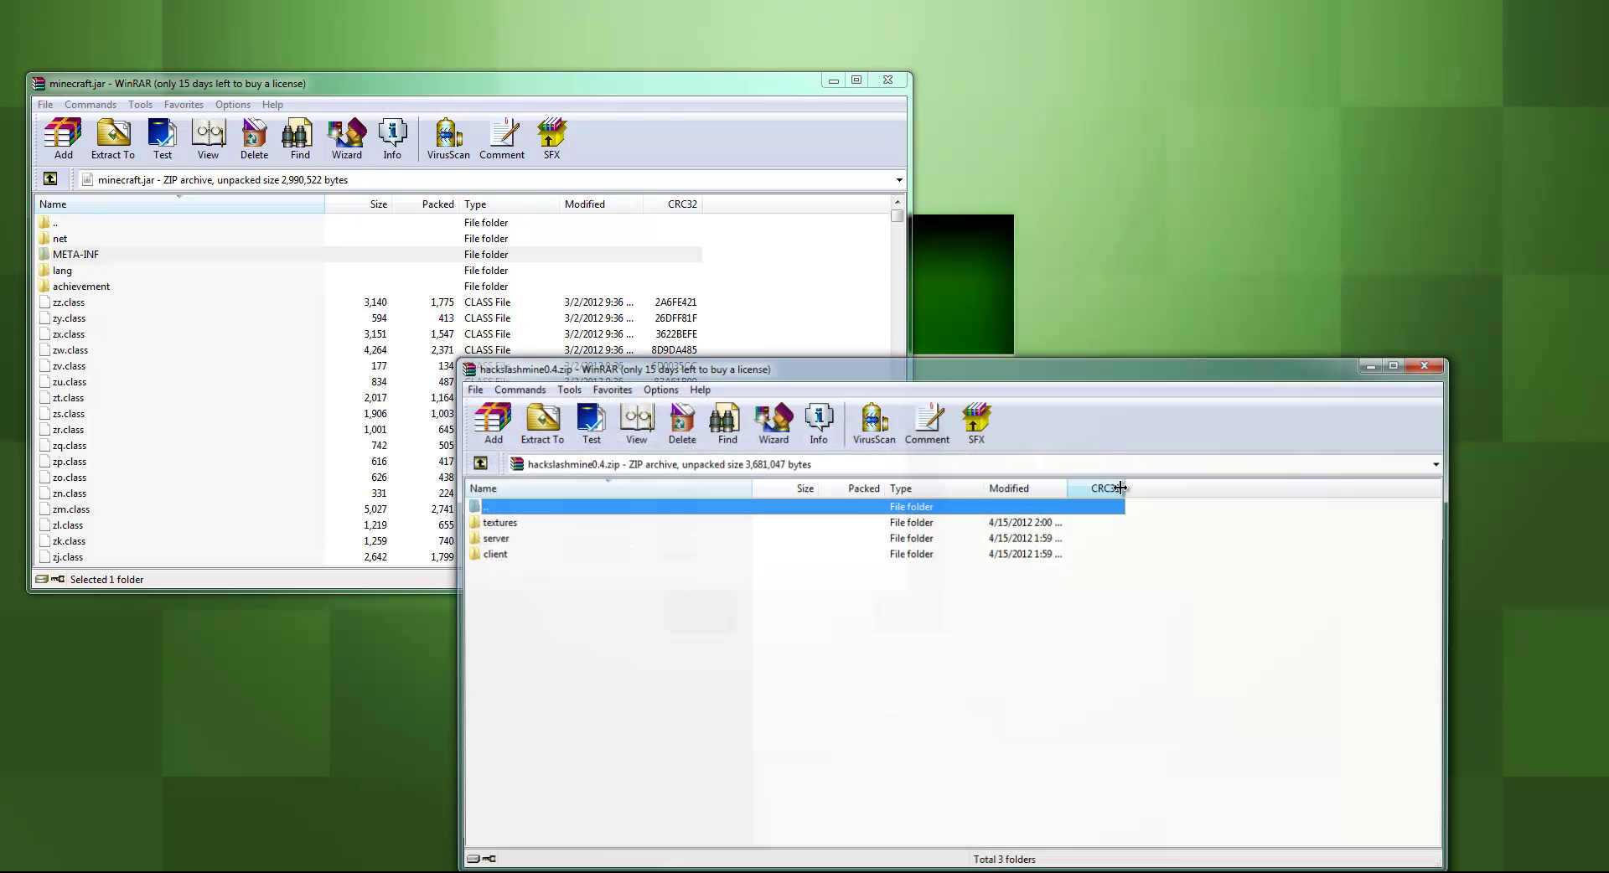
{"action": "left_click_drag", "start_coordinate": [688, 373], "coordinate": [1183, 255]}
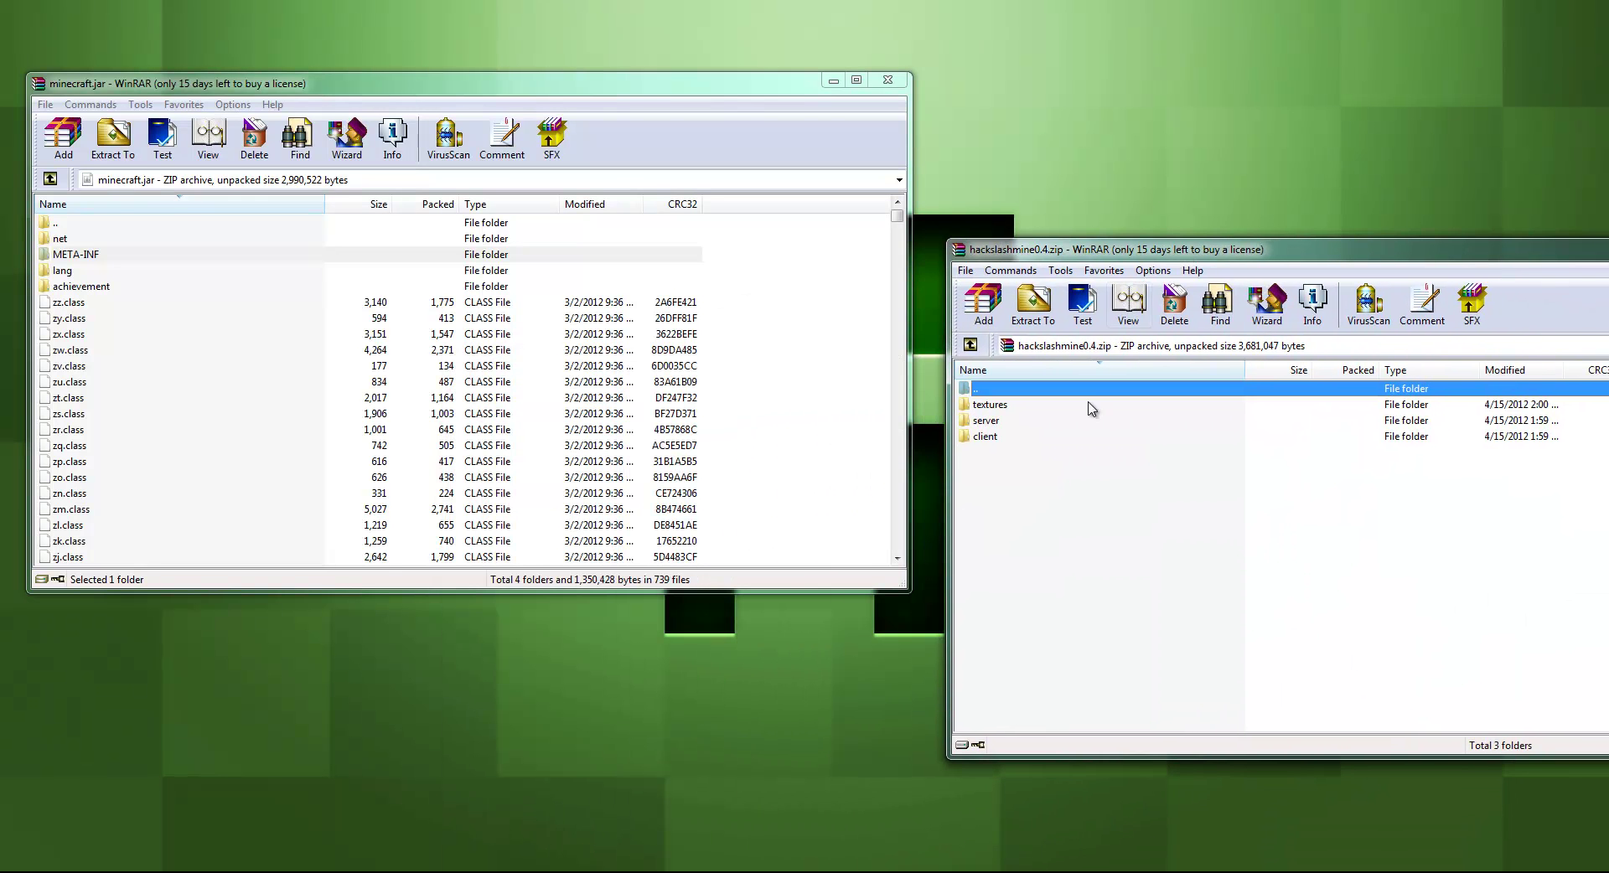
{"action": "double_click", "coordinate": [991, 405]}
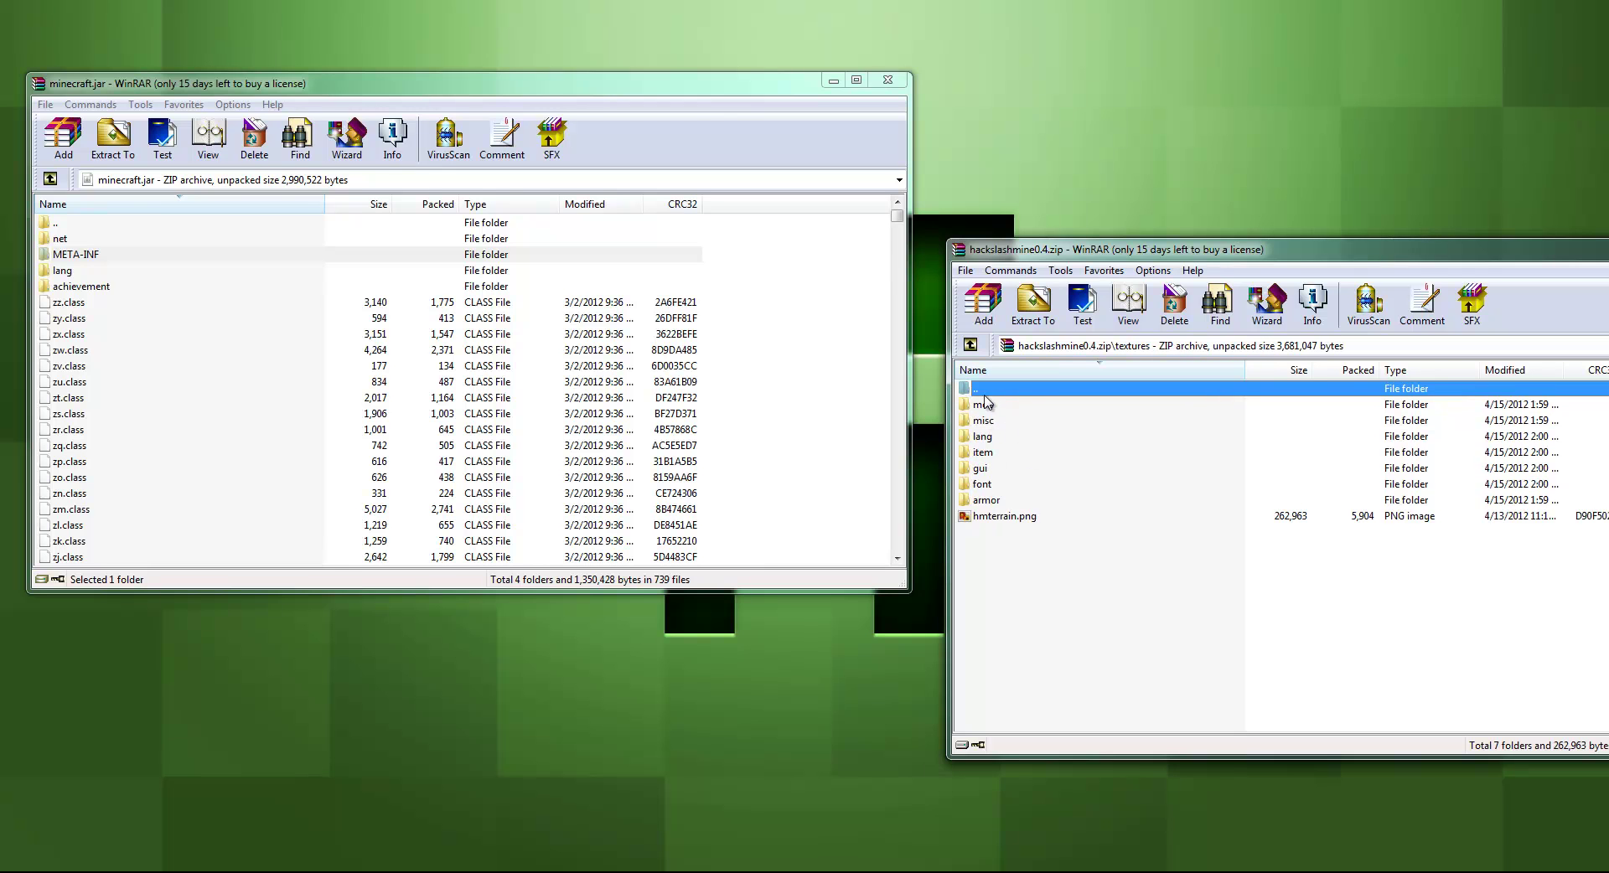
{"action": "double_click", "coordinate": [984, 436]}
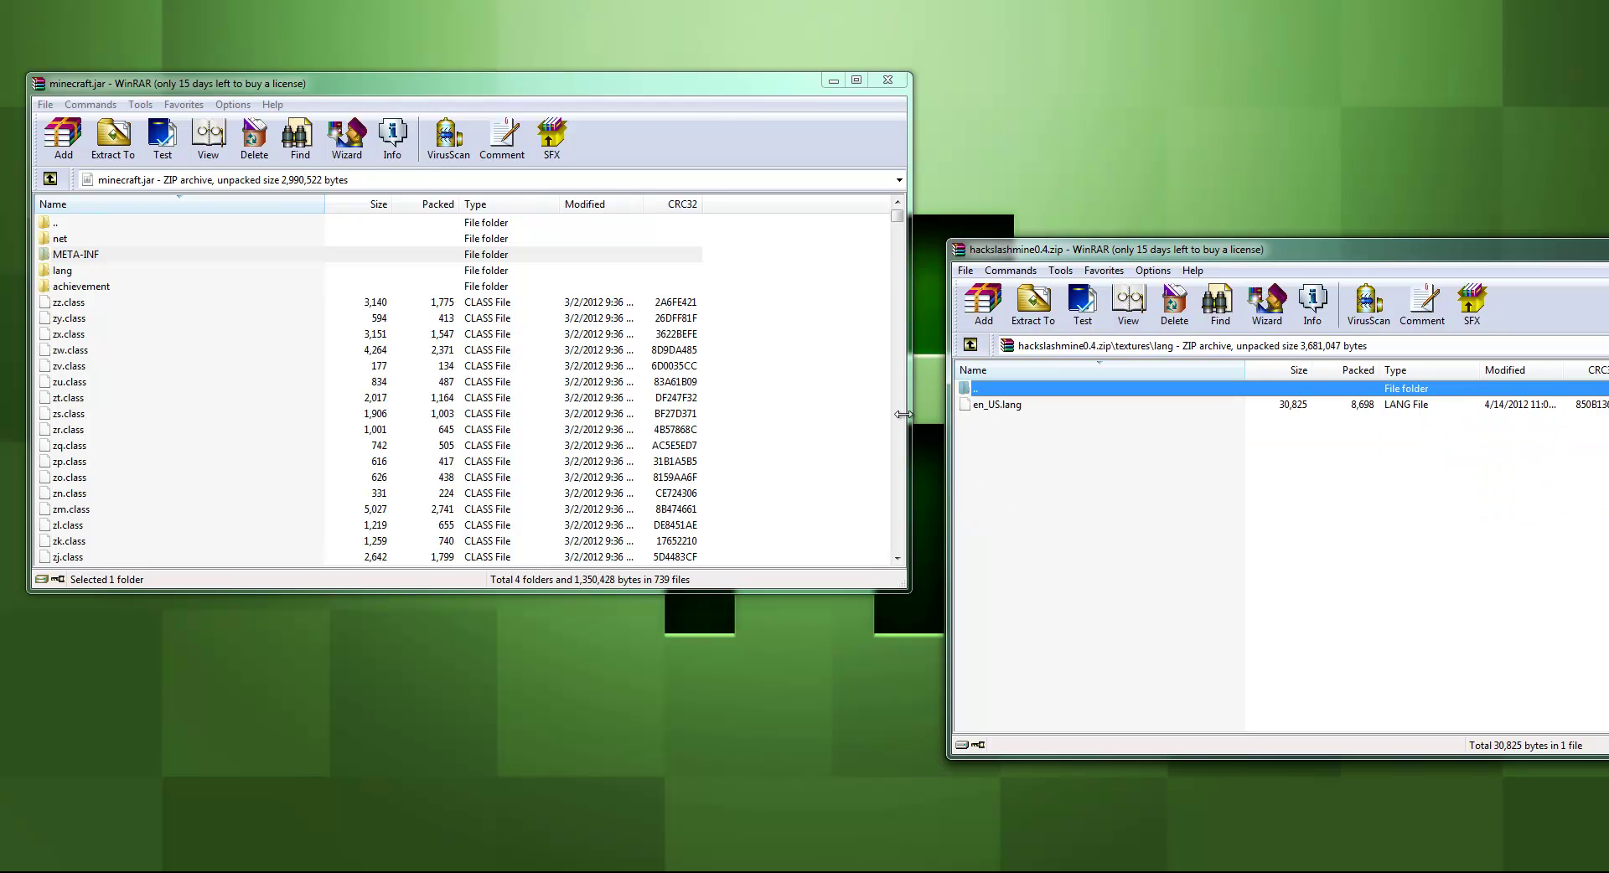
{"action": "double_click", "coordinate": [90, 277]}
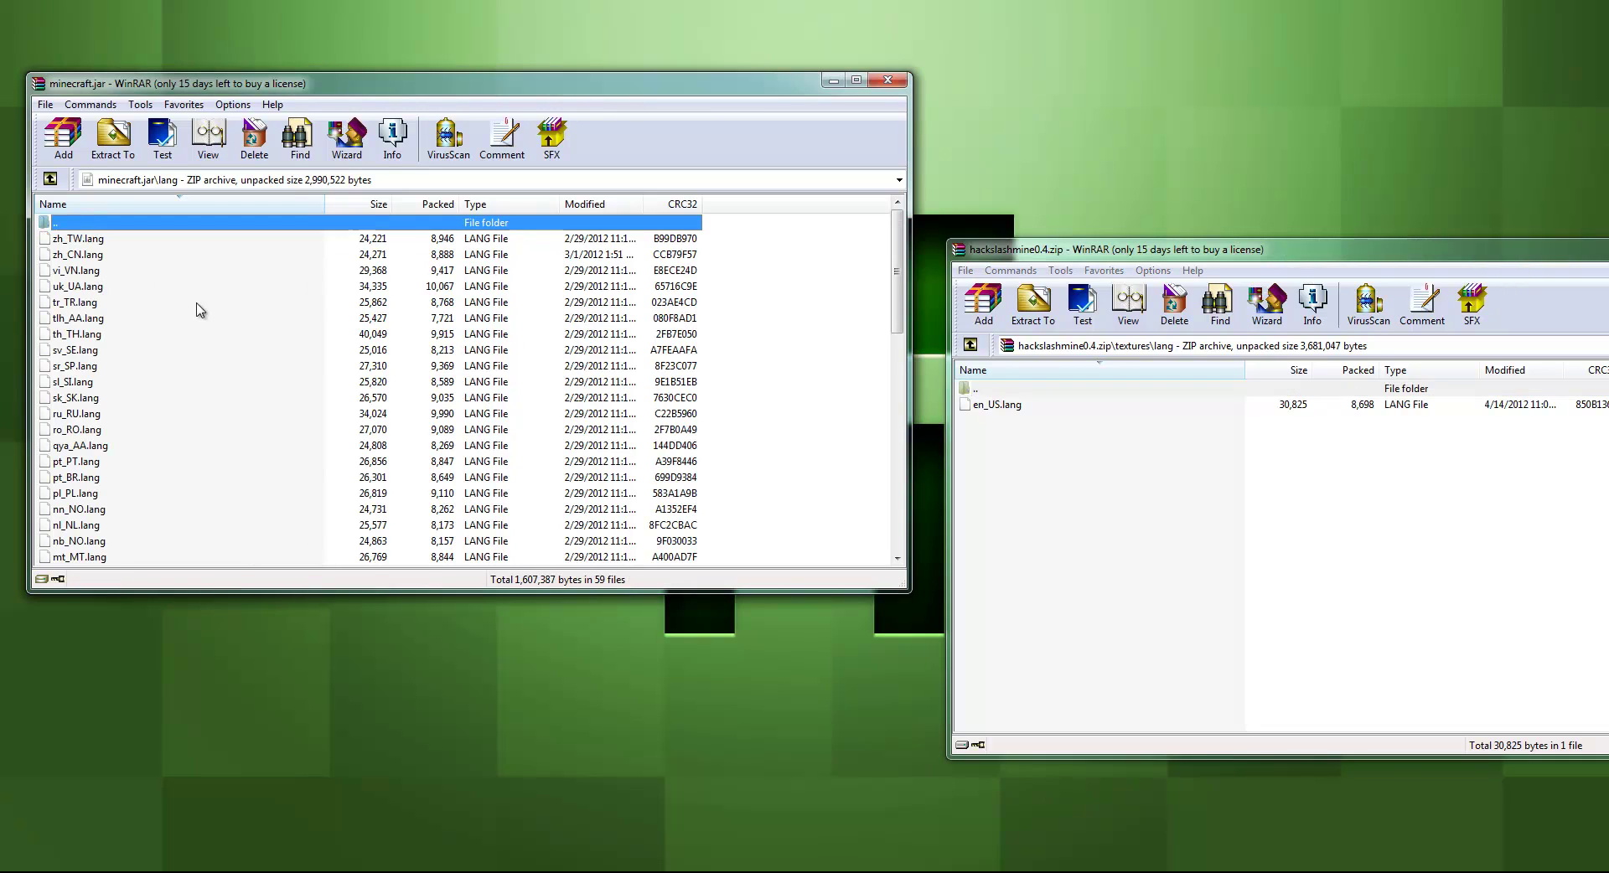
{"action": "left_click_drag", "start_coordinate": [987, 405], "coordinate": [177, 357]}
{"action": "left_click", "coordinate": [509, 469]}
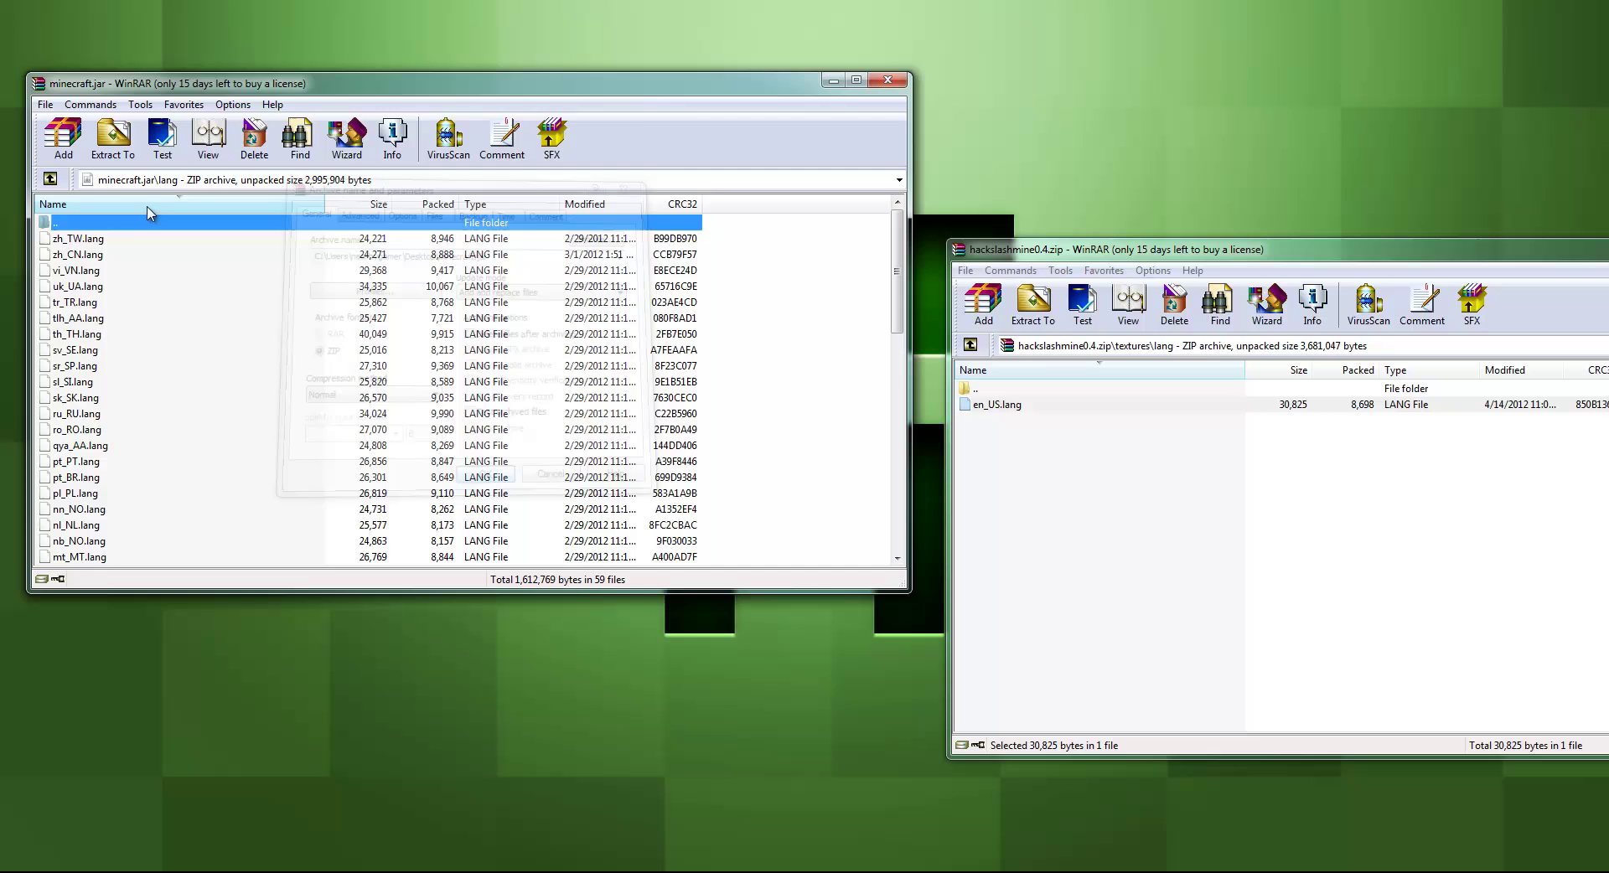
- Add the entire contents of the server folder in hackslashmine0.4.zip to the root of minecraft.jar
{"action": "double_click", "coordinate": [124, 224]}
{"action": "double_click", "coordinate": [77, 223]}
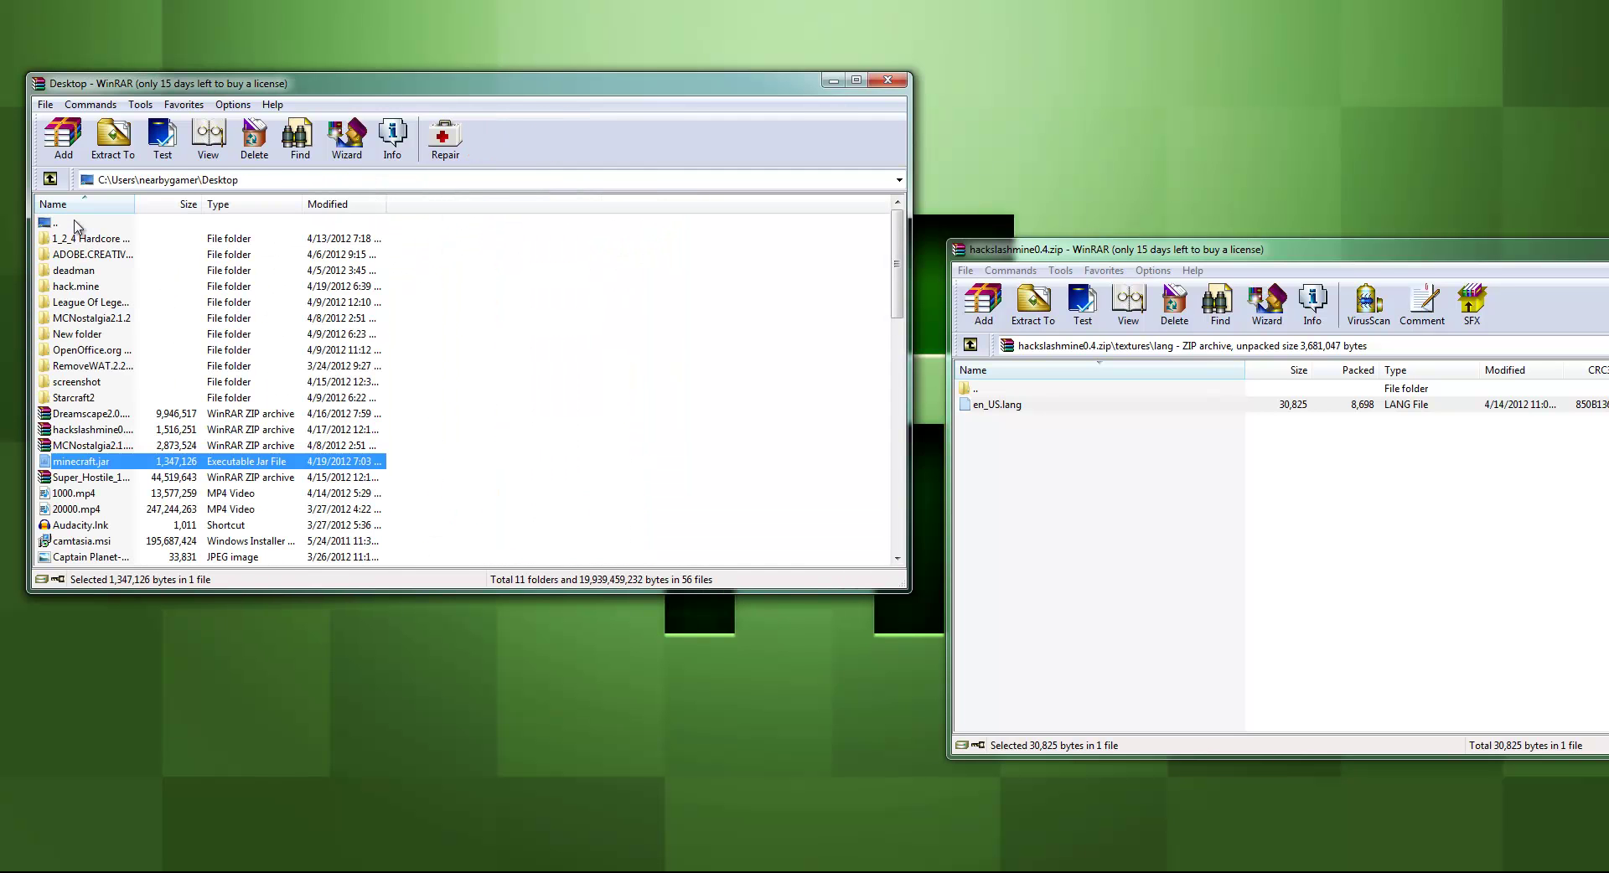
{"action": "double_click", "coordinate": [96, 462]}
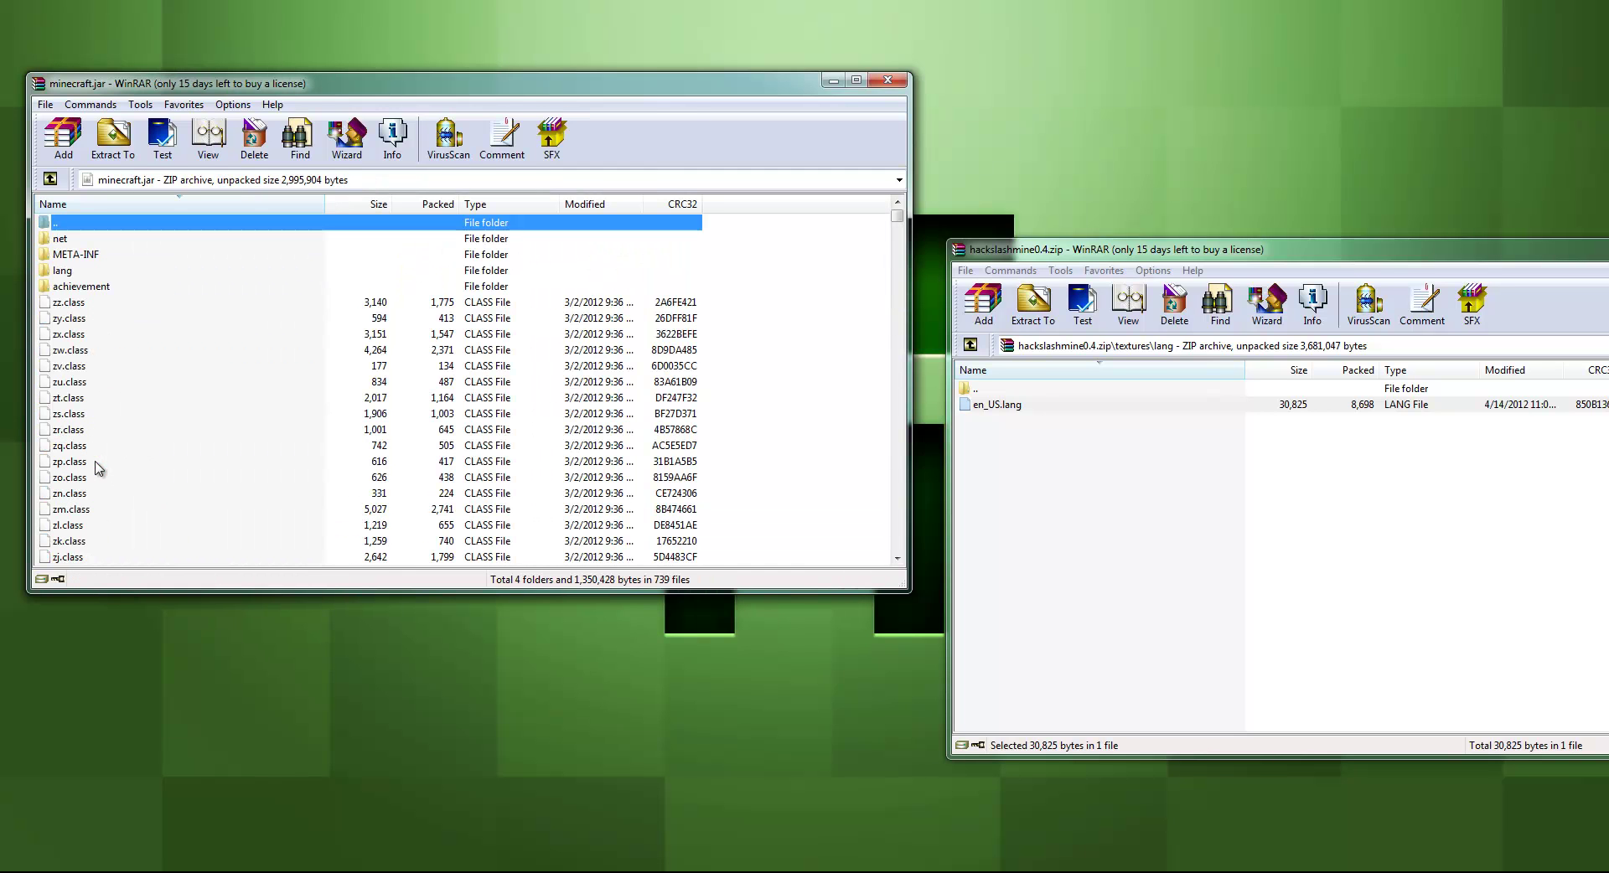
{"action": "double_click", "coordinate": [84, 272]}
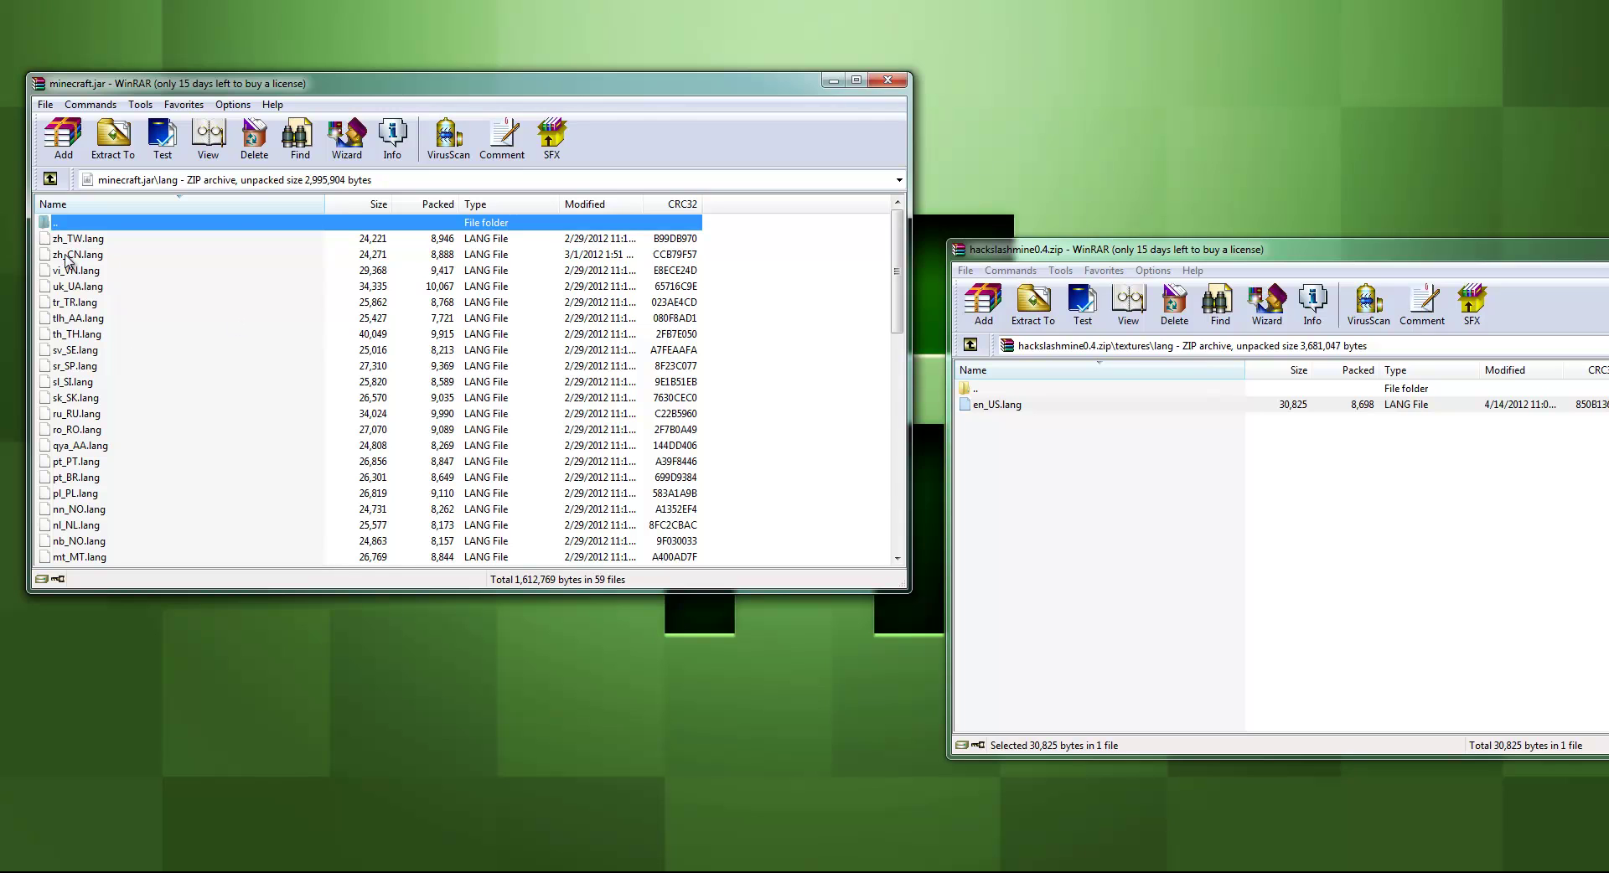
{"action": "double_click", "coordinate": [119, 225]}
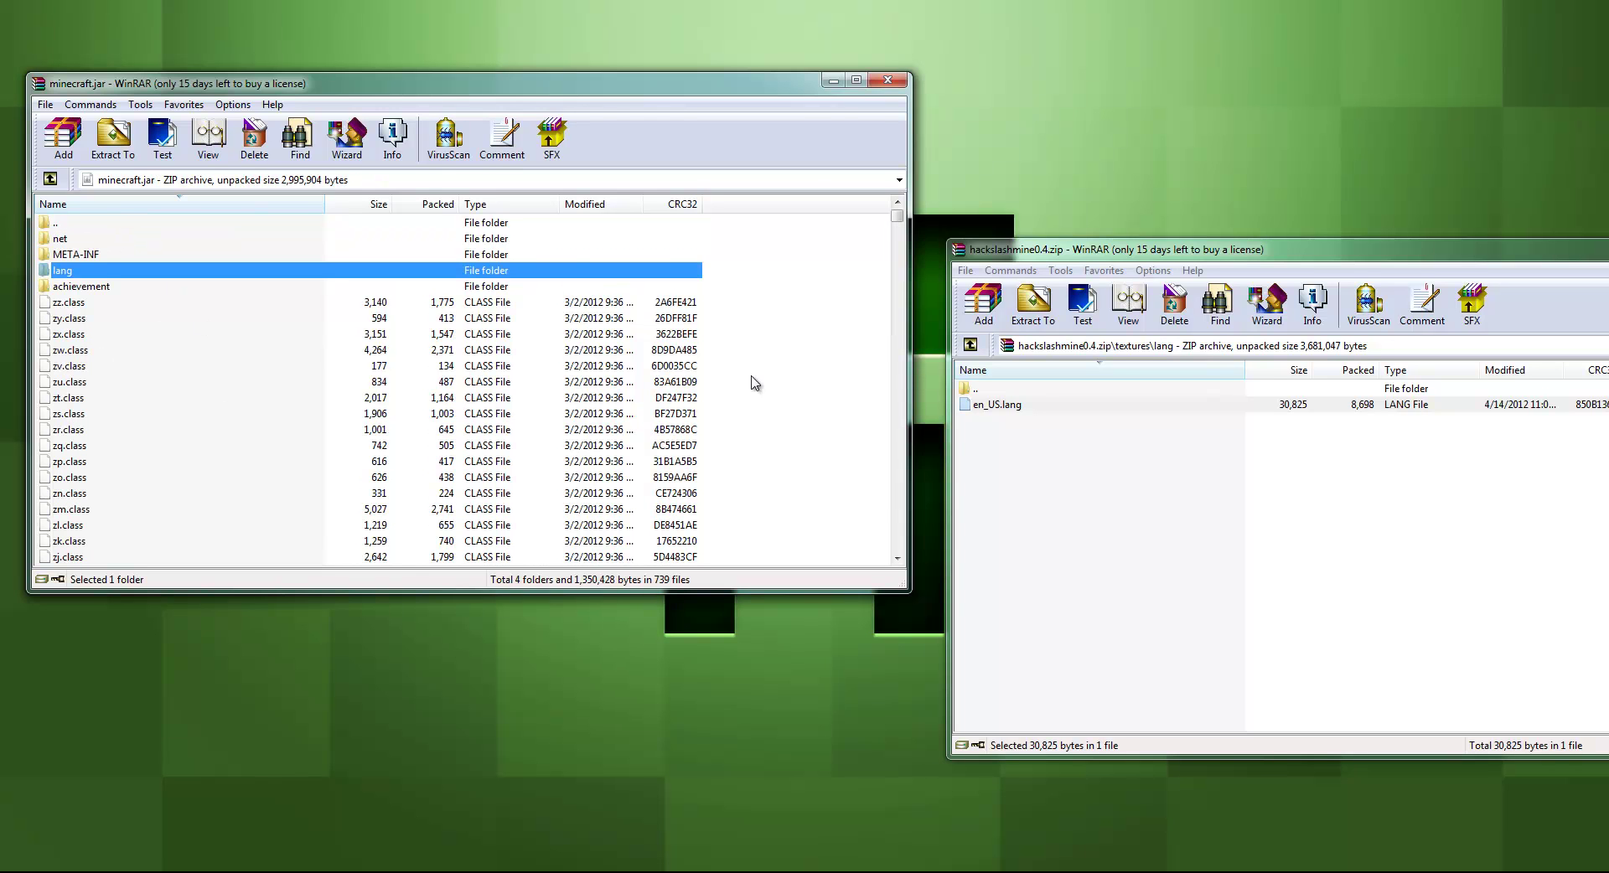
{"action": "double_click", "coordinate": [982, 391]}
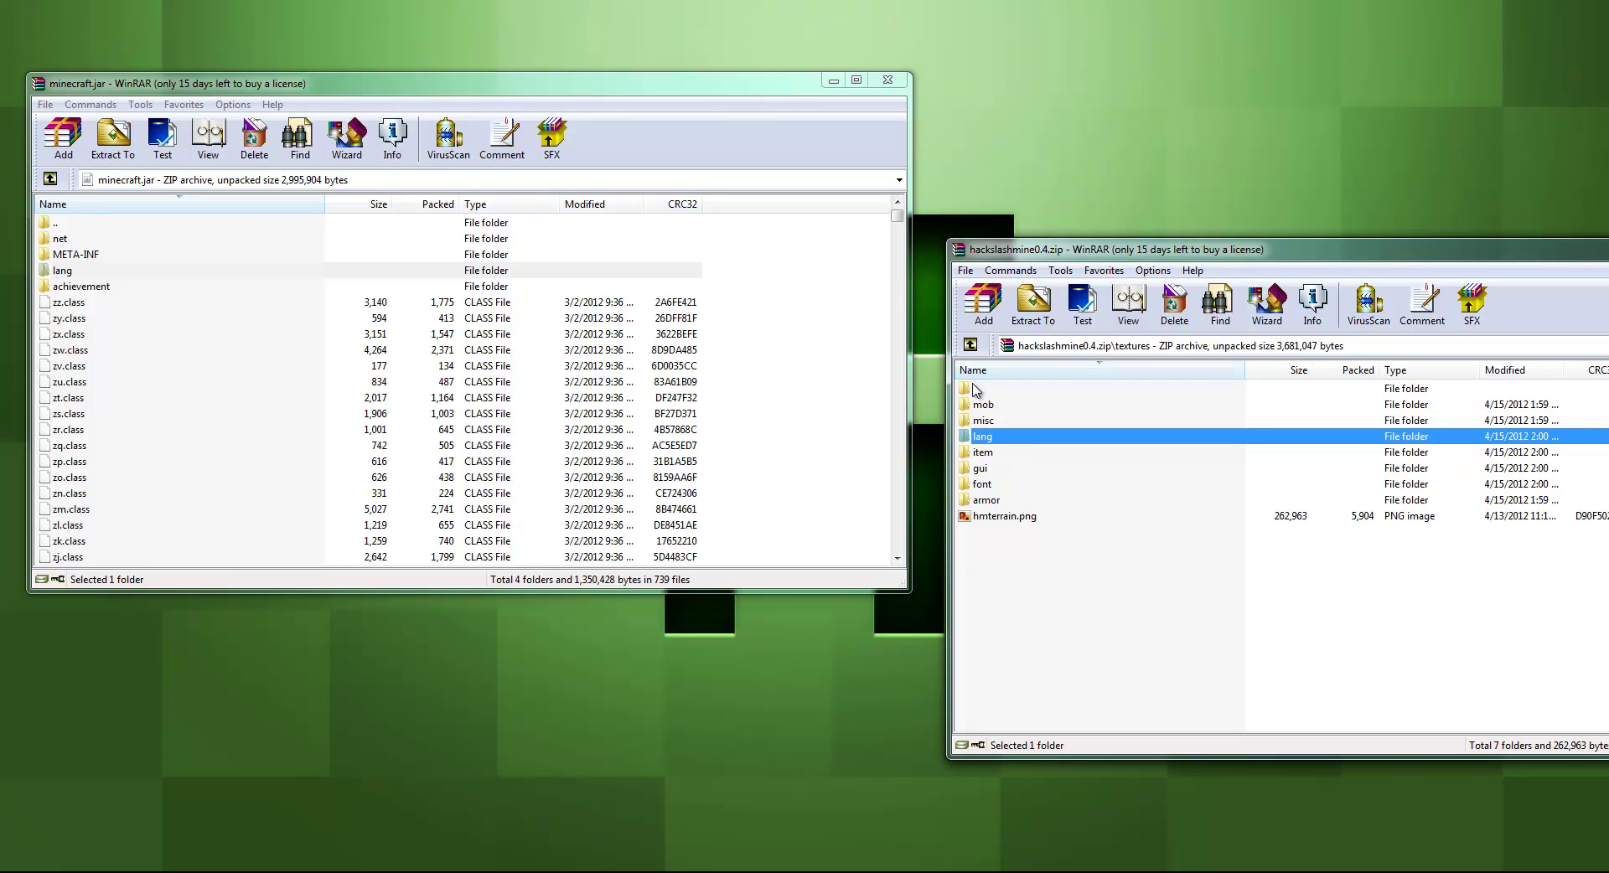
{"action": "double_click", "coordinate": [975, 390]}
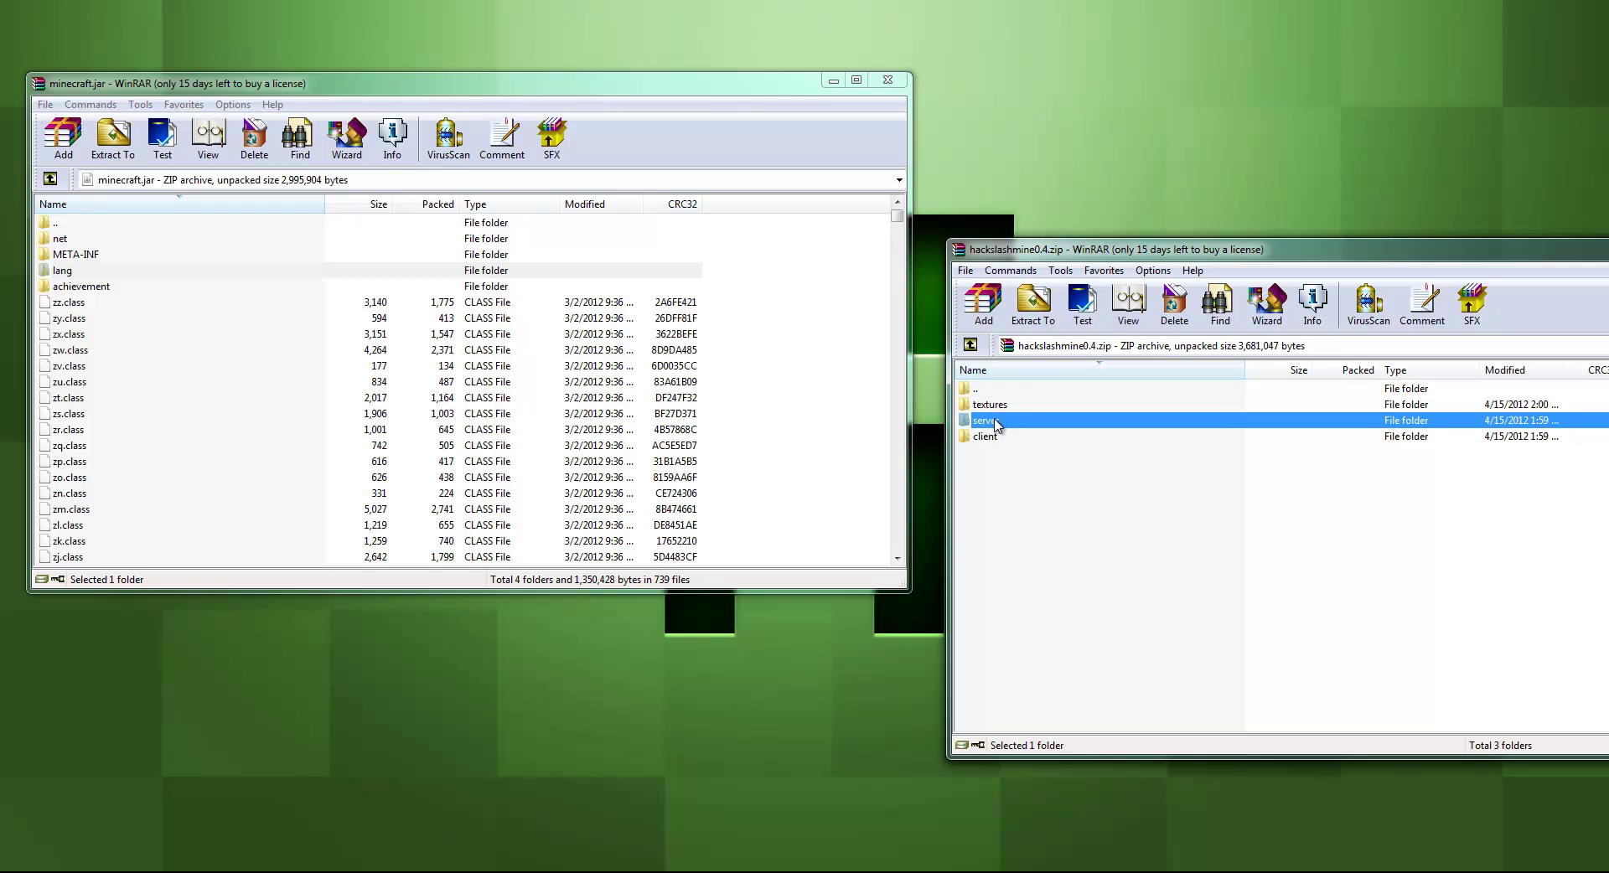
{"action": "double_click", "coordinate": [985, 421]}
{"action": "scroll", "coordinate": [1008, 643], "scroll_direction": "down", "scroll_amount": 20}
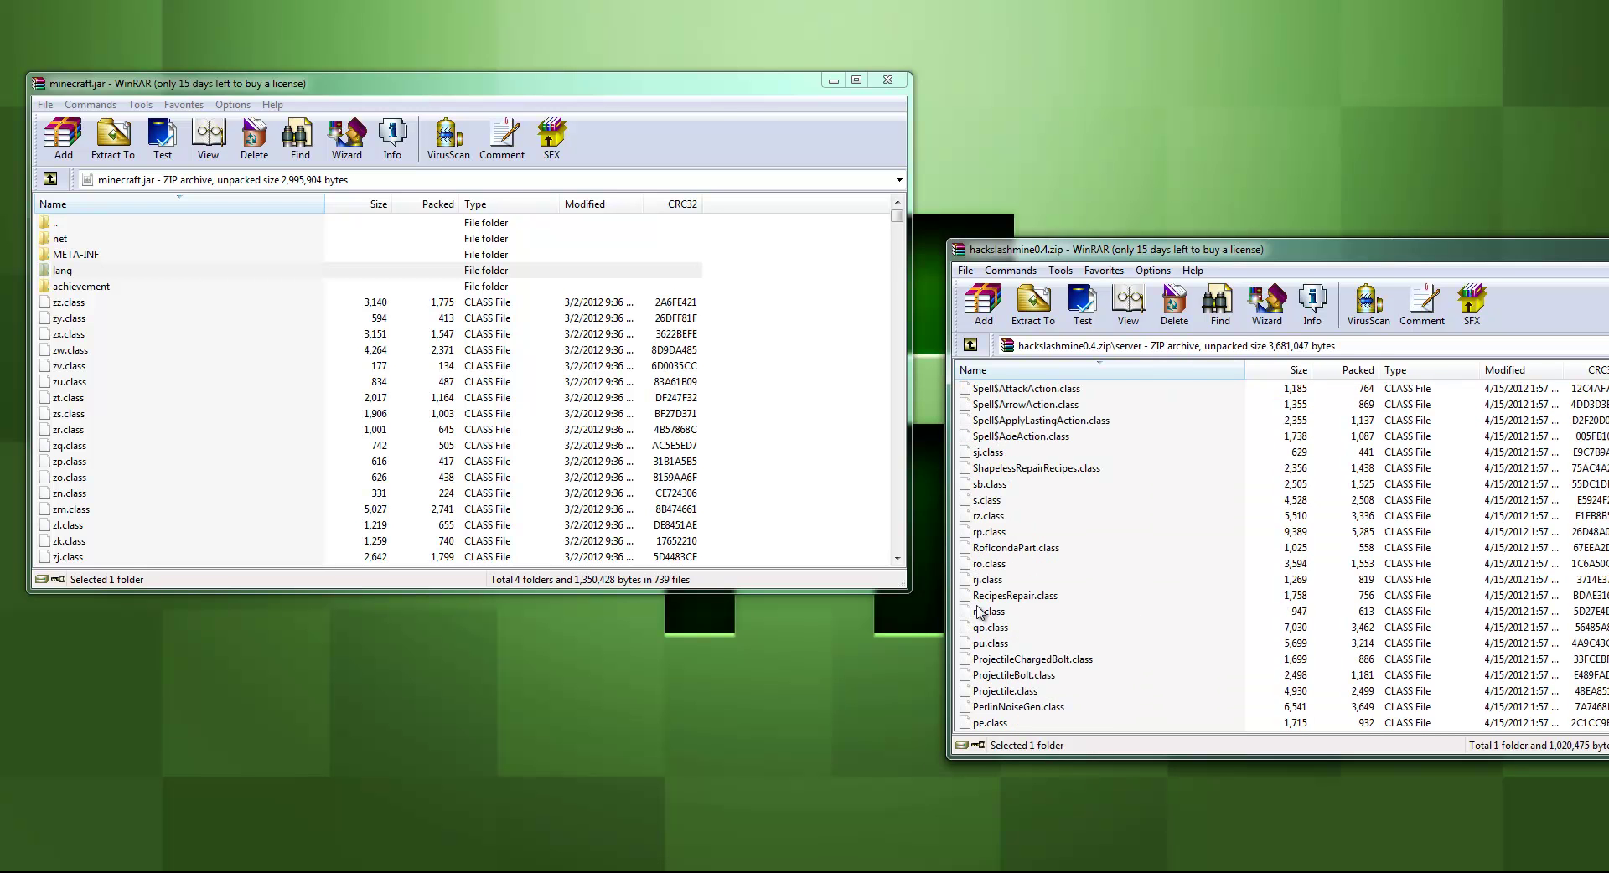
{"action": "scroll", "coordinate": [1009, 642], "scroll_direction": "down", "scroll_amount": 10}
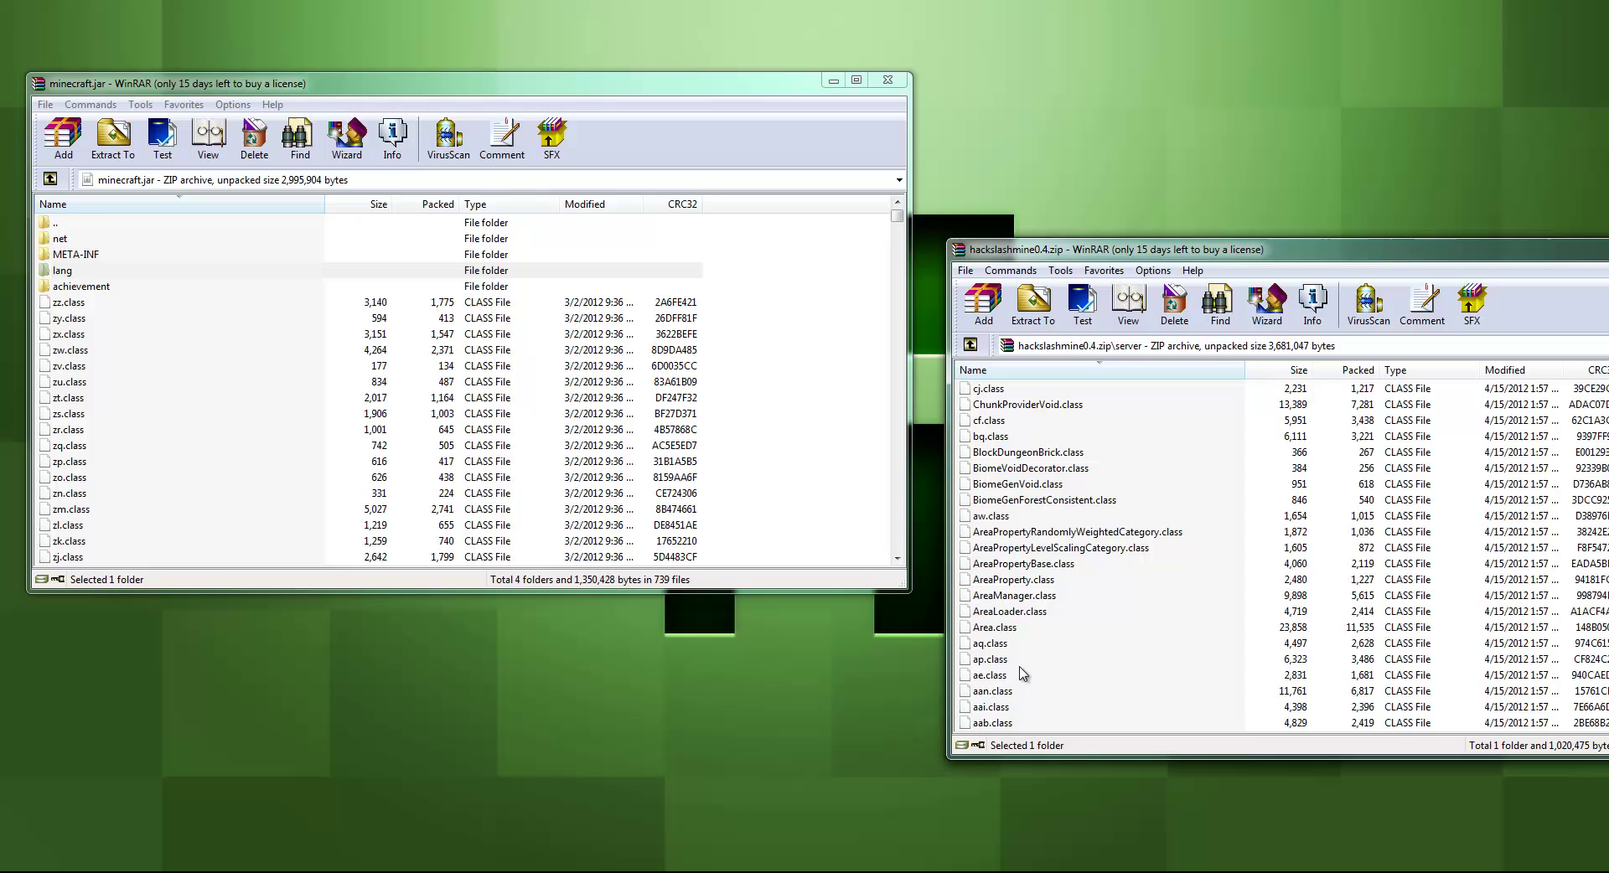
{"action": "key", "text": "ctrl+a"}
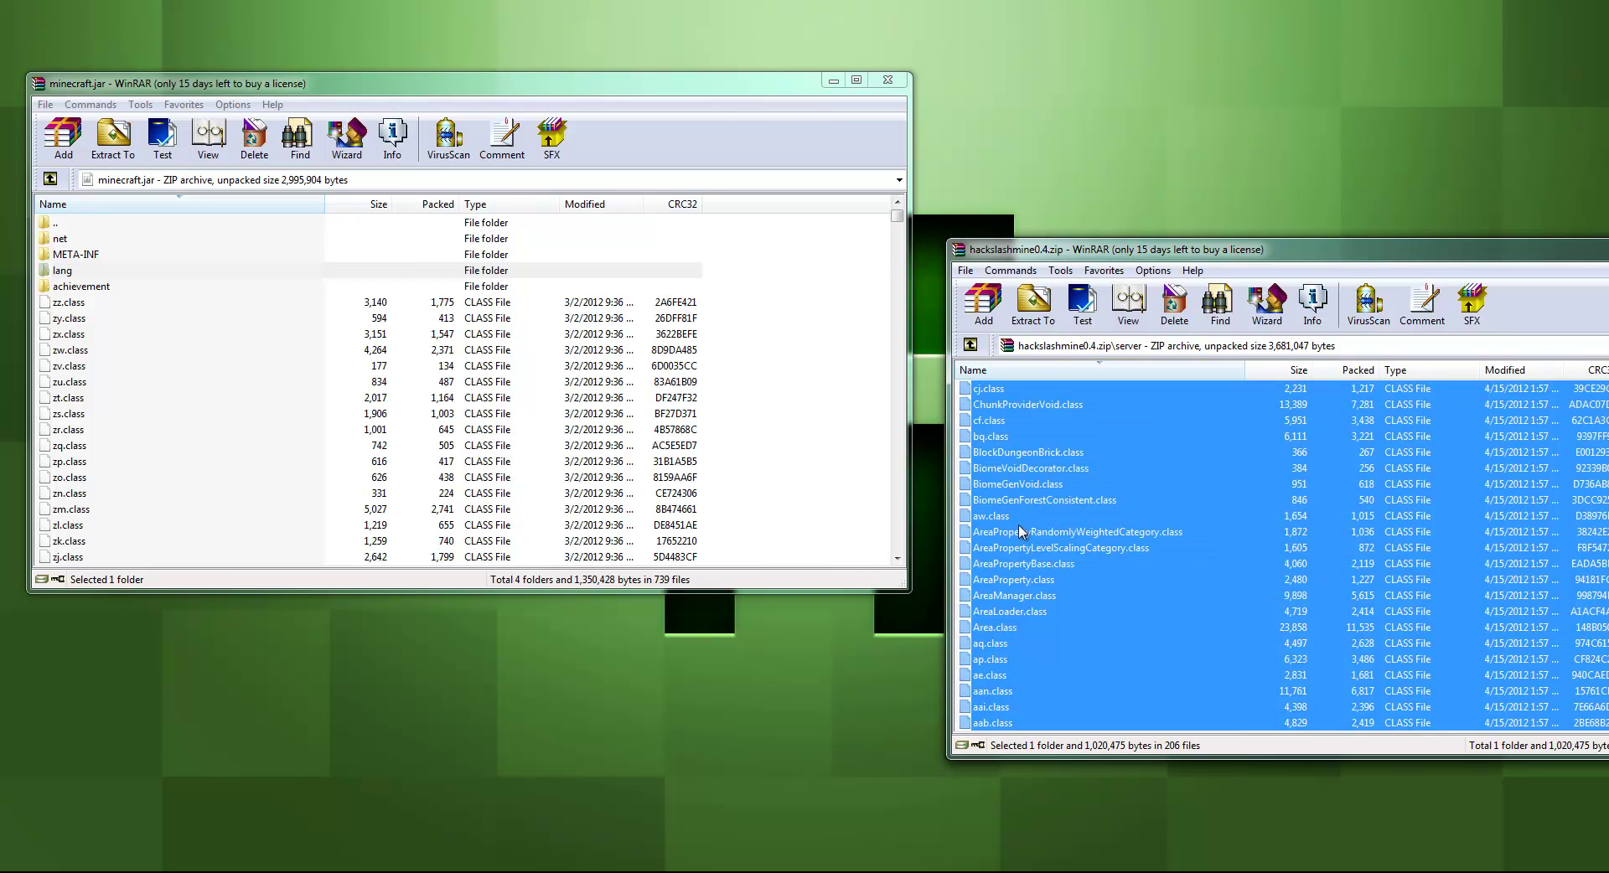
{"action": "left_click_drag", "start_coordinate": [1014, 506], "coordinate": [309, 483]}
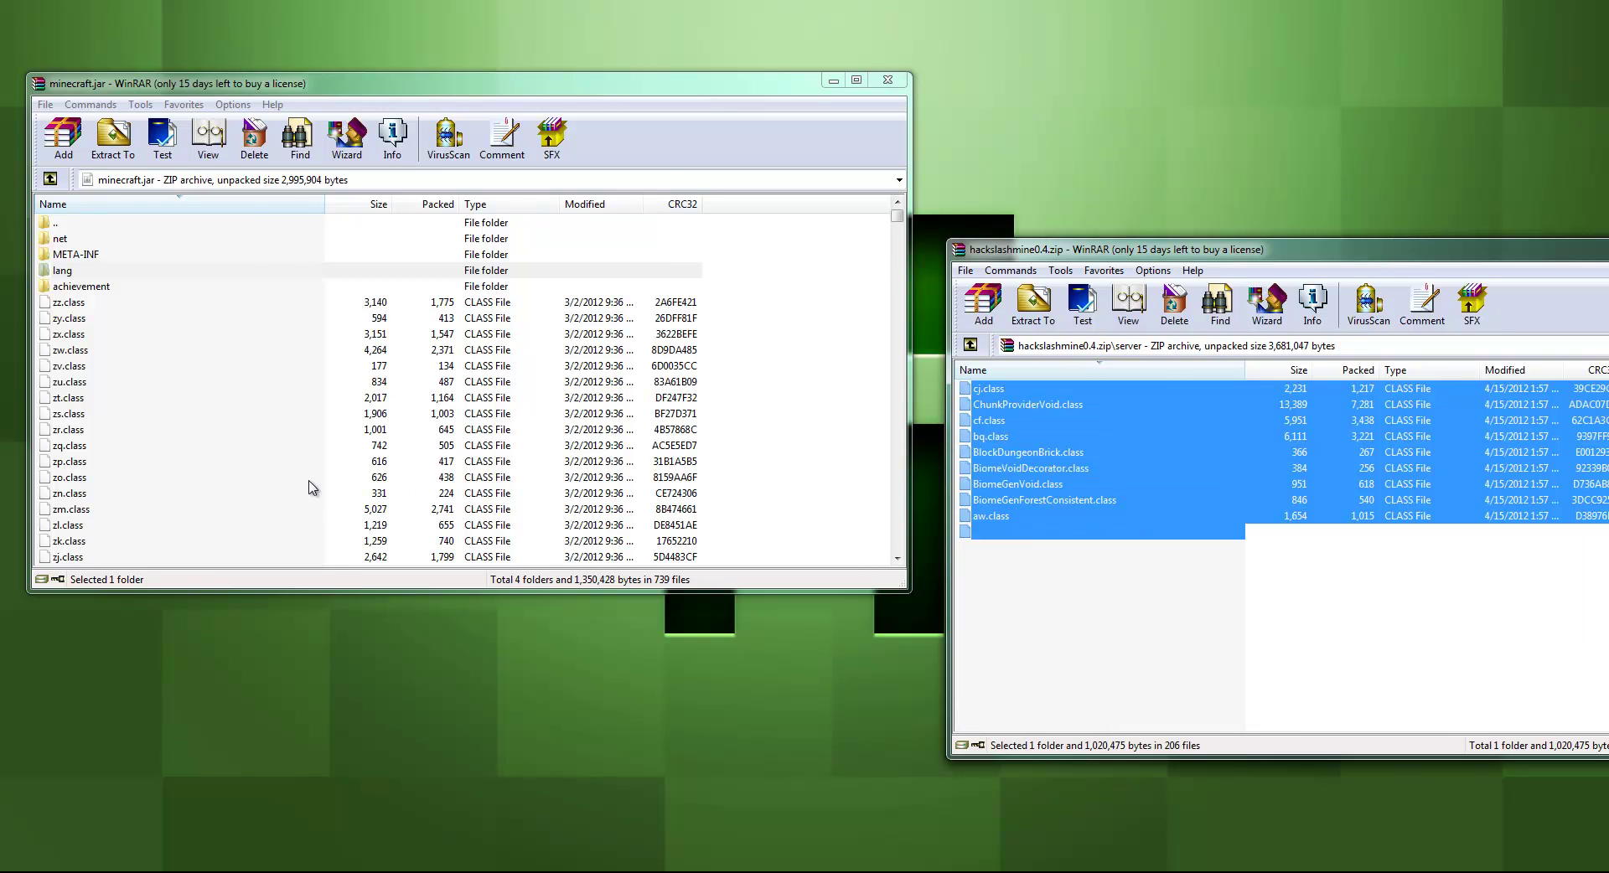
{"action": "left_click", "coordinate": [493, 481]}
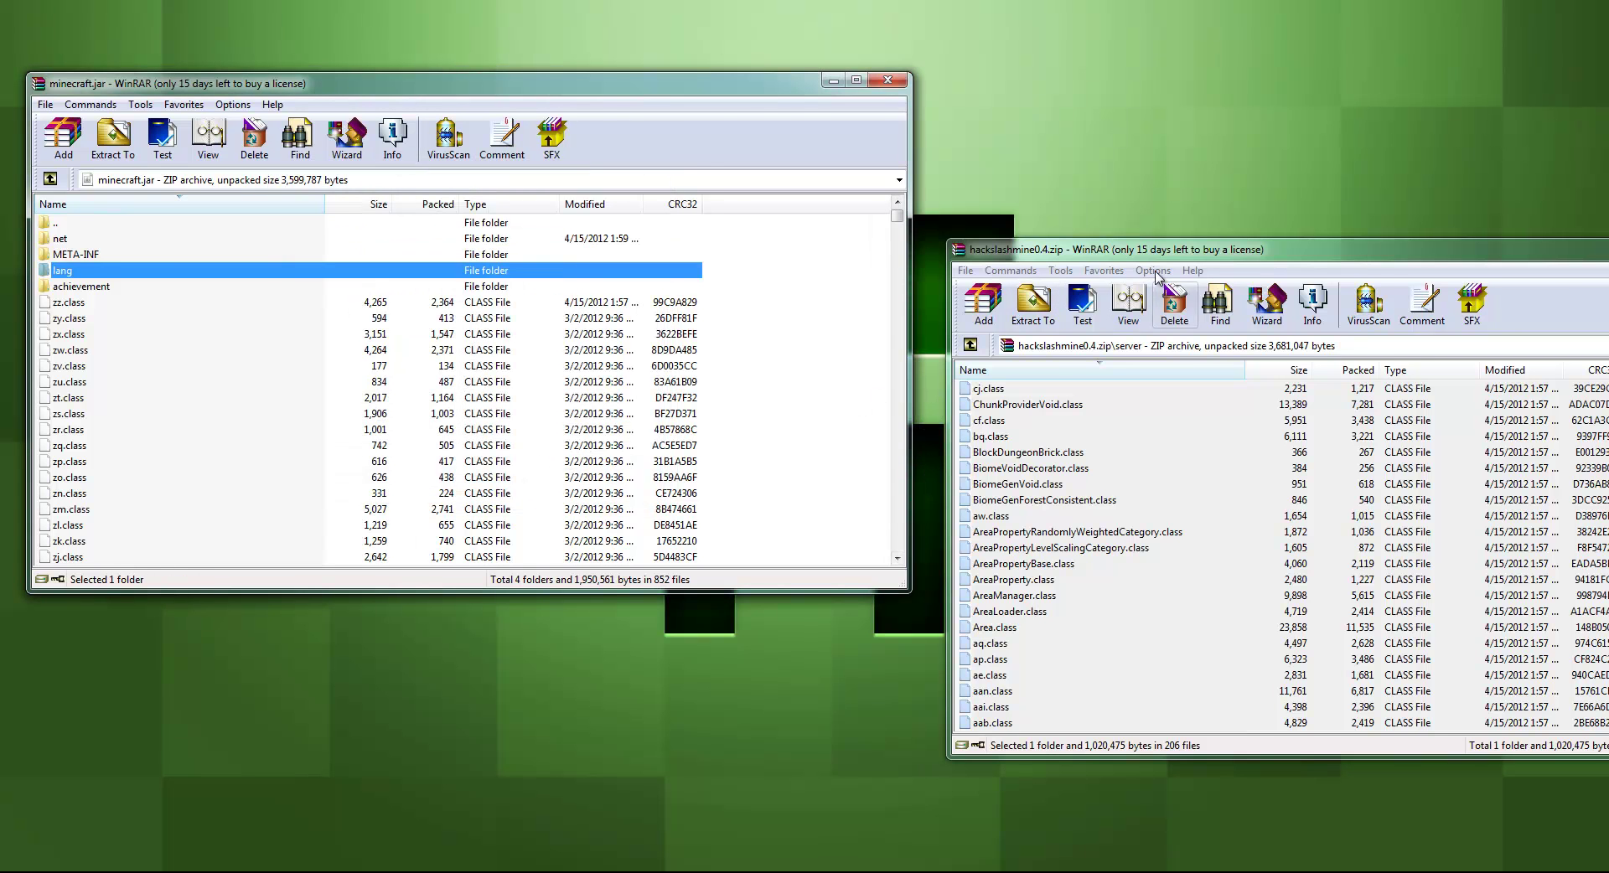
- Close both archive windows and move minecraft.jar from the desktop into the hack.mine folder
{"action": "left_click_drag", "start_coordinate": [989, 249], "coordinate": [439, 294]}
{"action": "left_click", "coordinate": [1366, 293]}
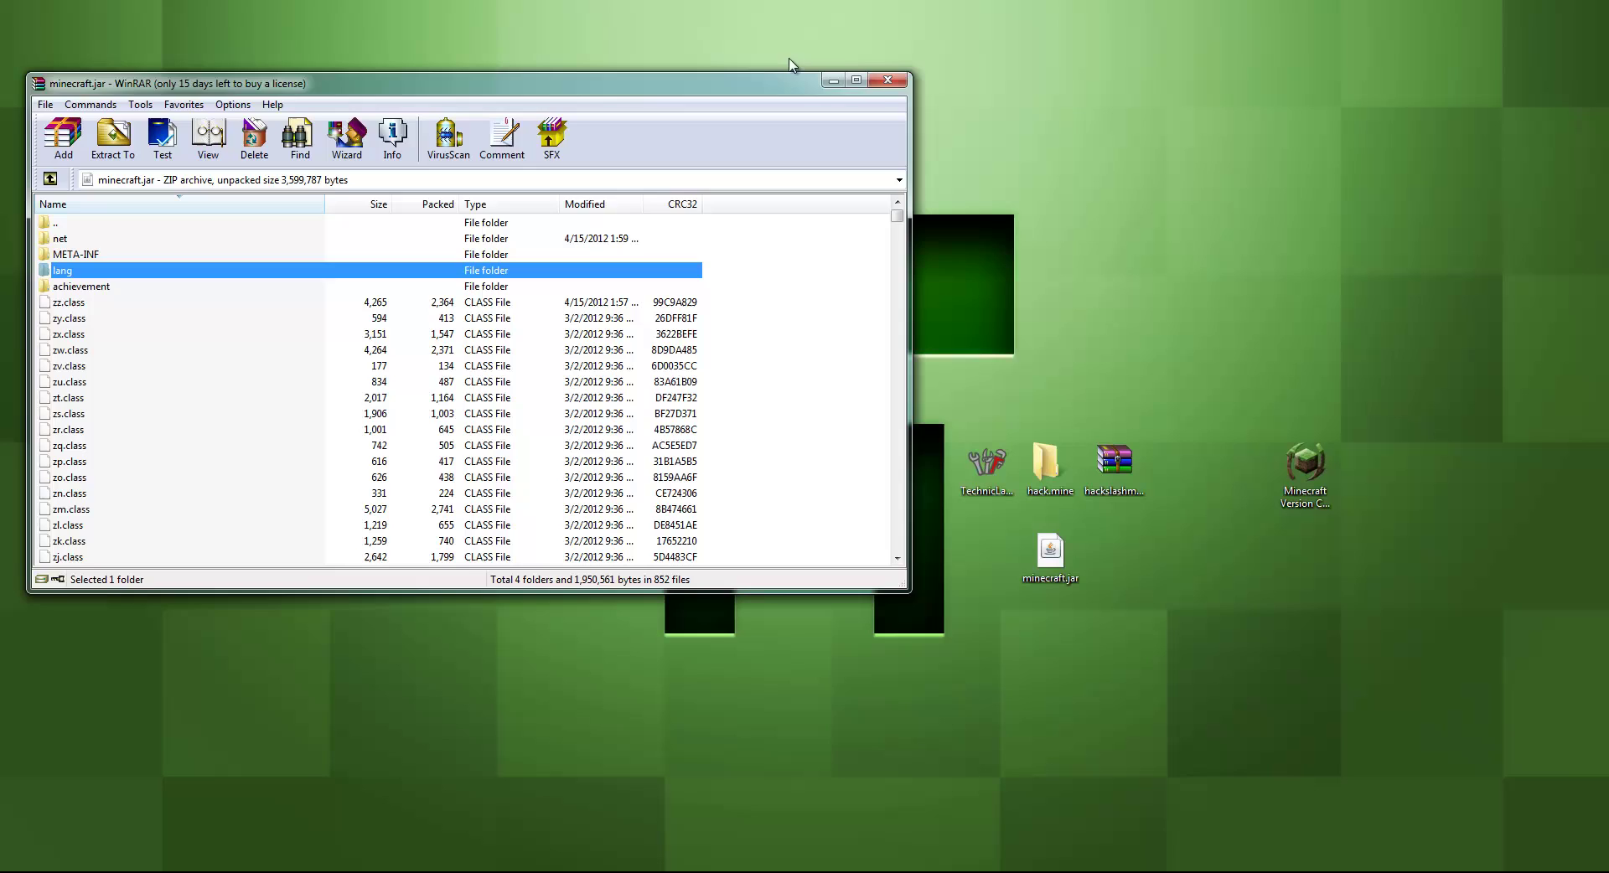
{"action": "left_click", "coordinate": [885, 80]}
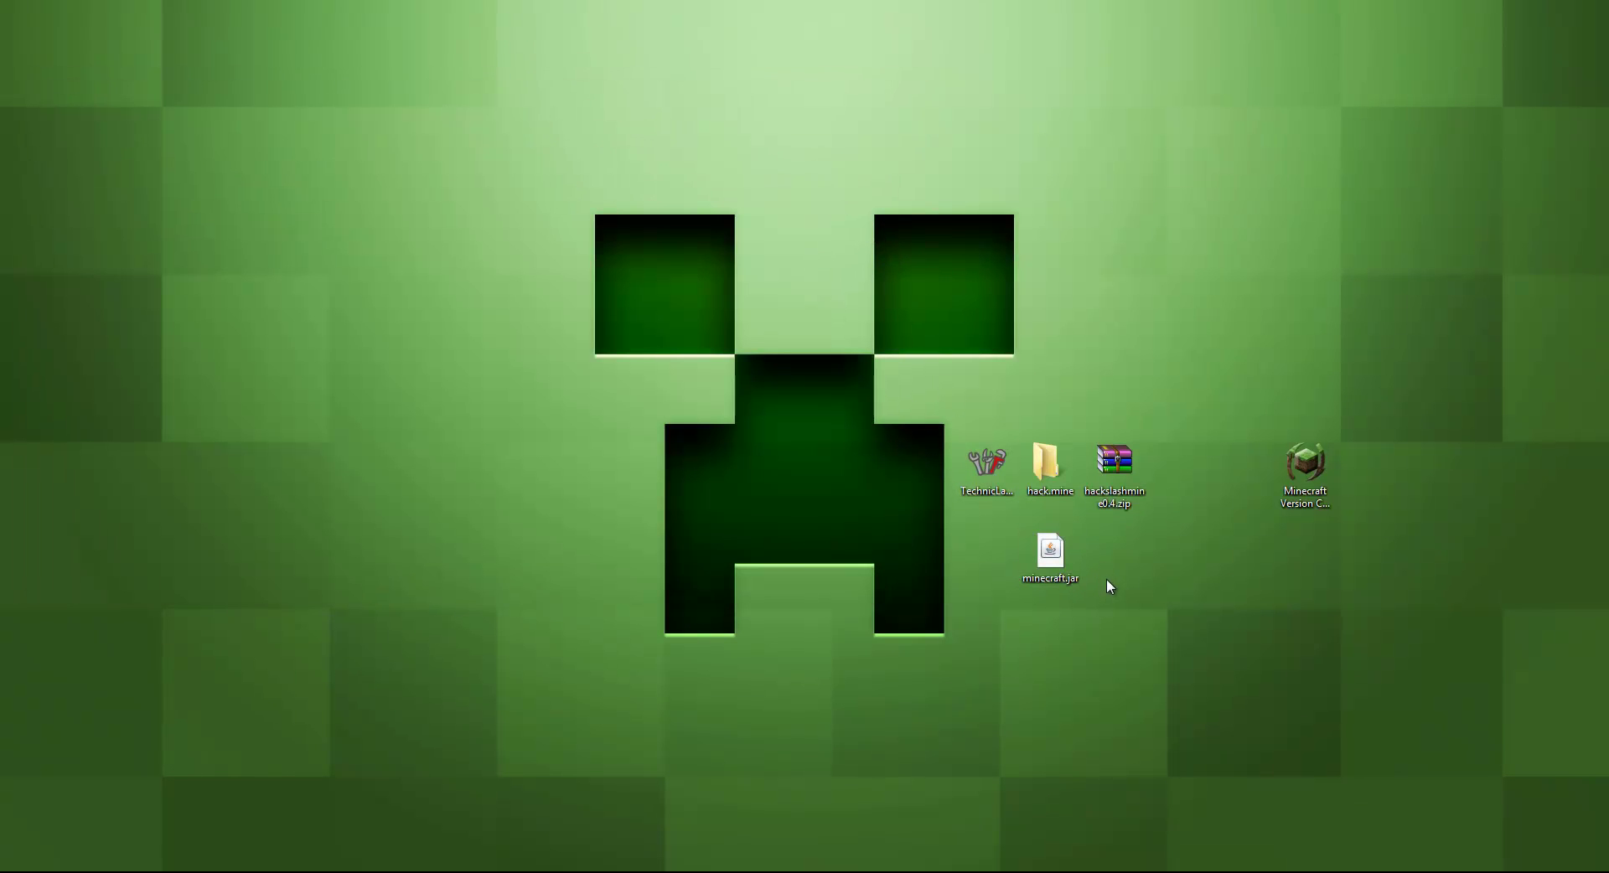
{"action": "left_click_drag", "start_coordinate": [1053, 555], "coordinate": [1057, 480]}
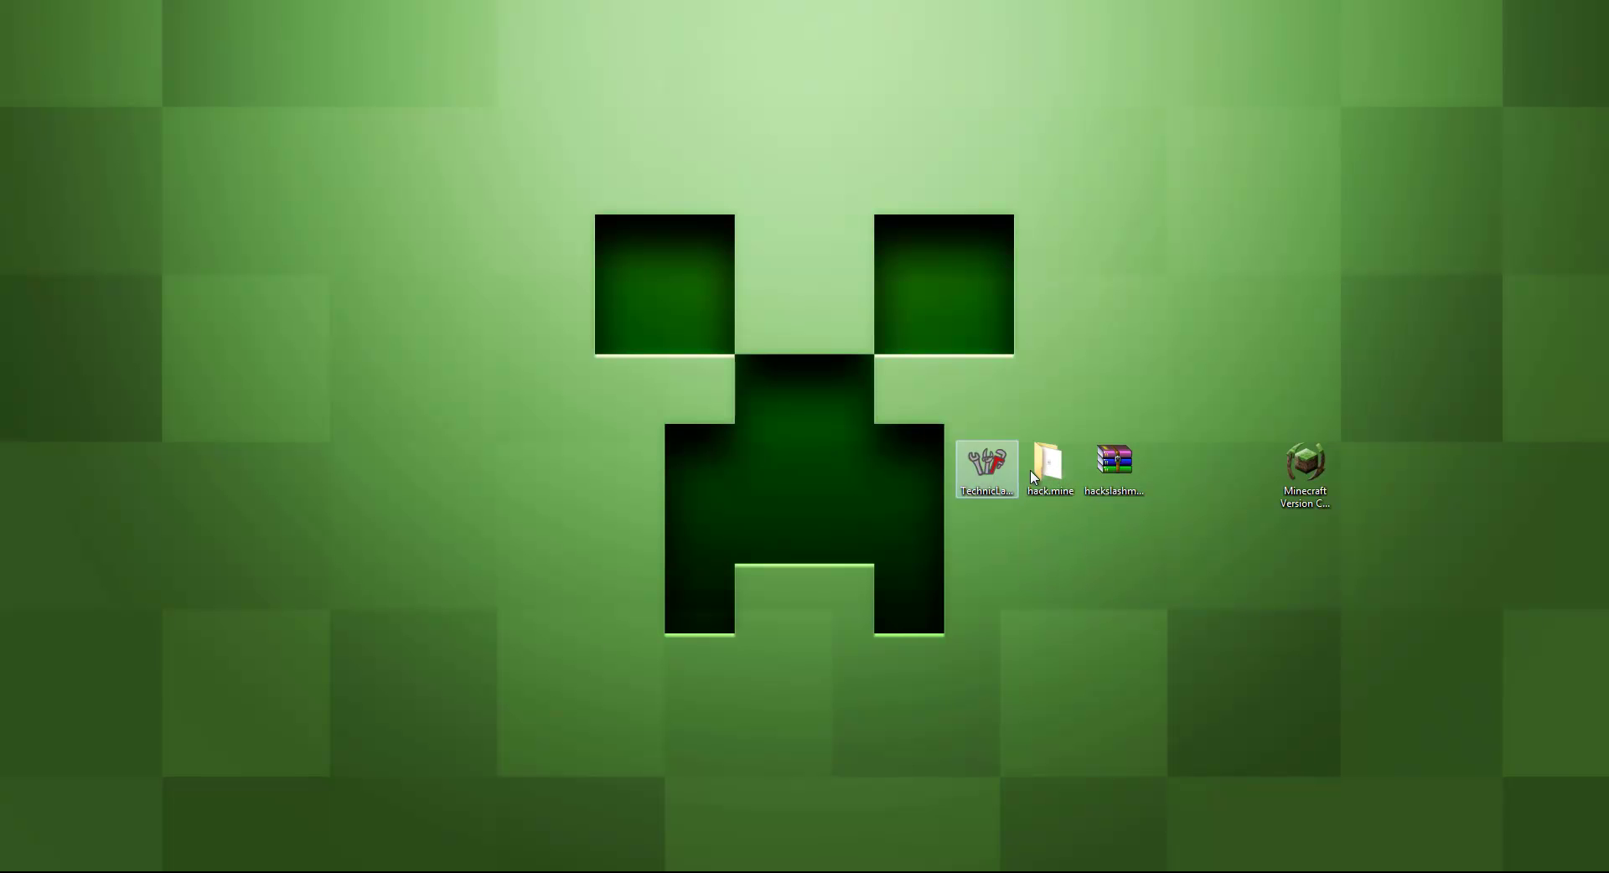
- Run minecraft.jar from the hack.mine folder and allow Java(TM) Platform SE binary through the firewall on private networks
{"action": "key", "text": "Return"}
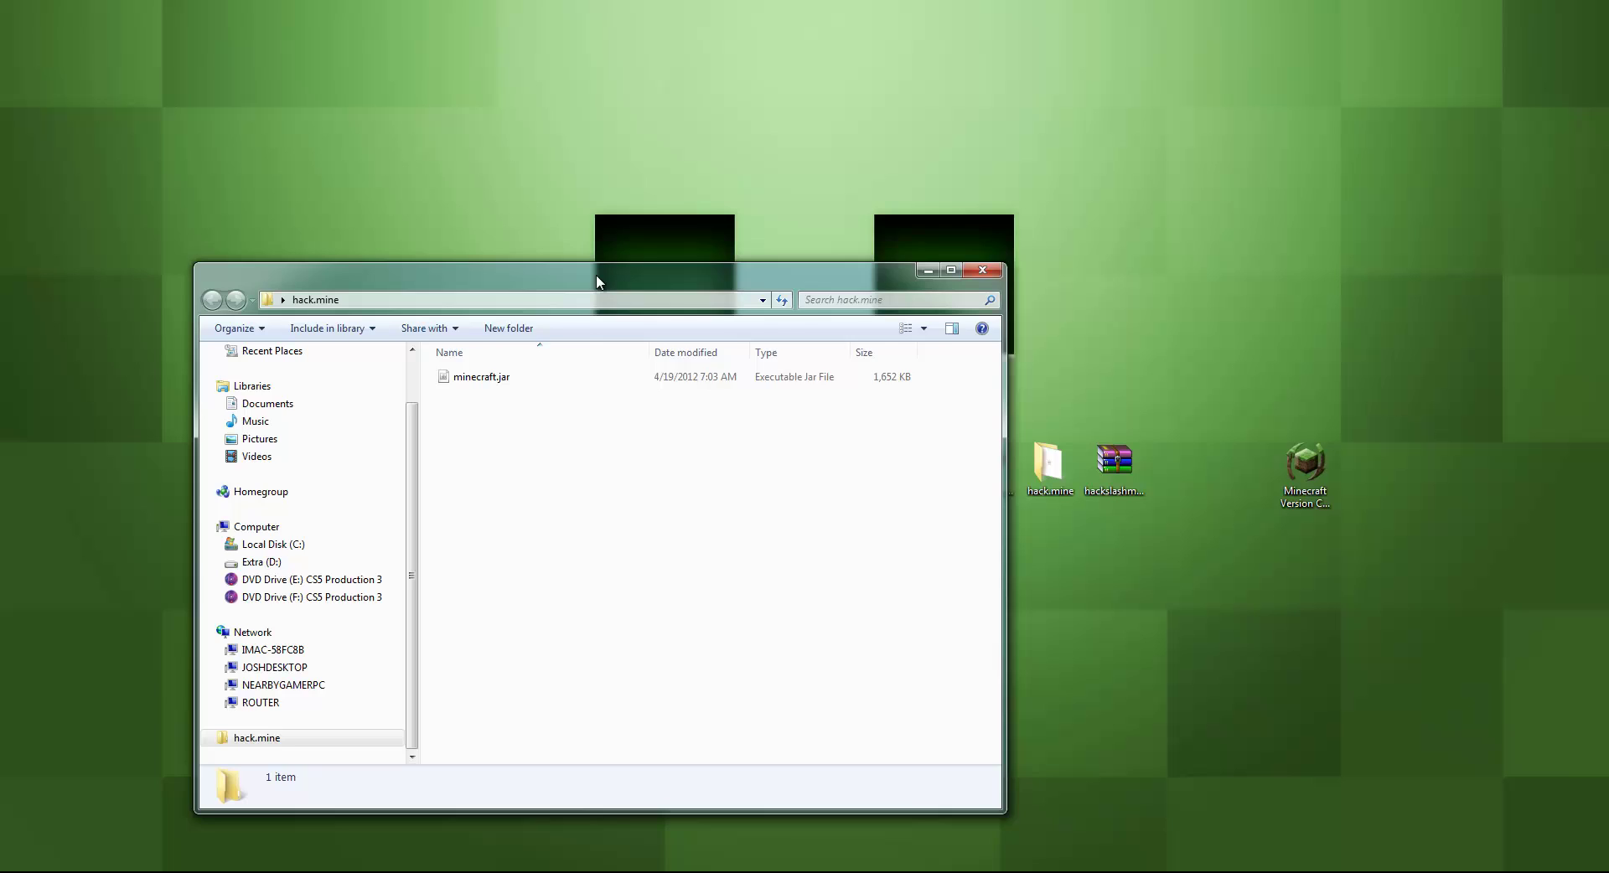
{"action": "left_click_drag", "start_coordinate": [596, 274], "coordinate": [550, 263]}
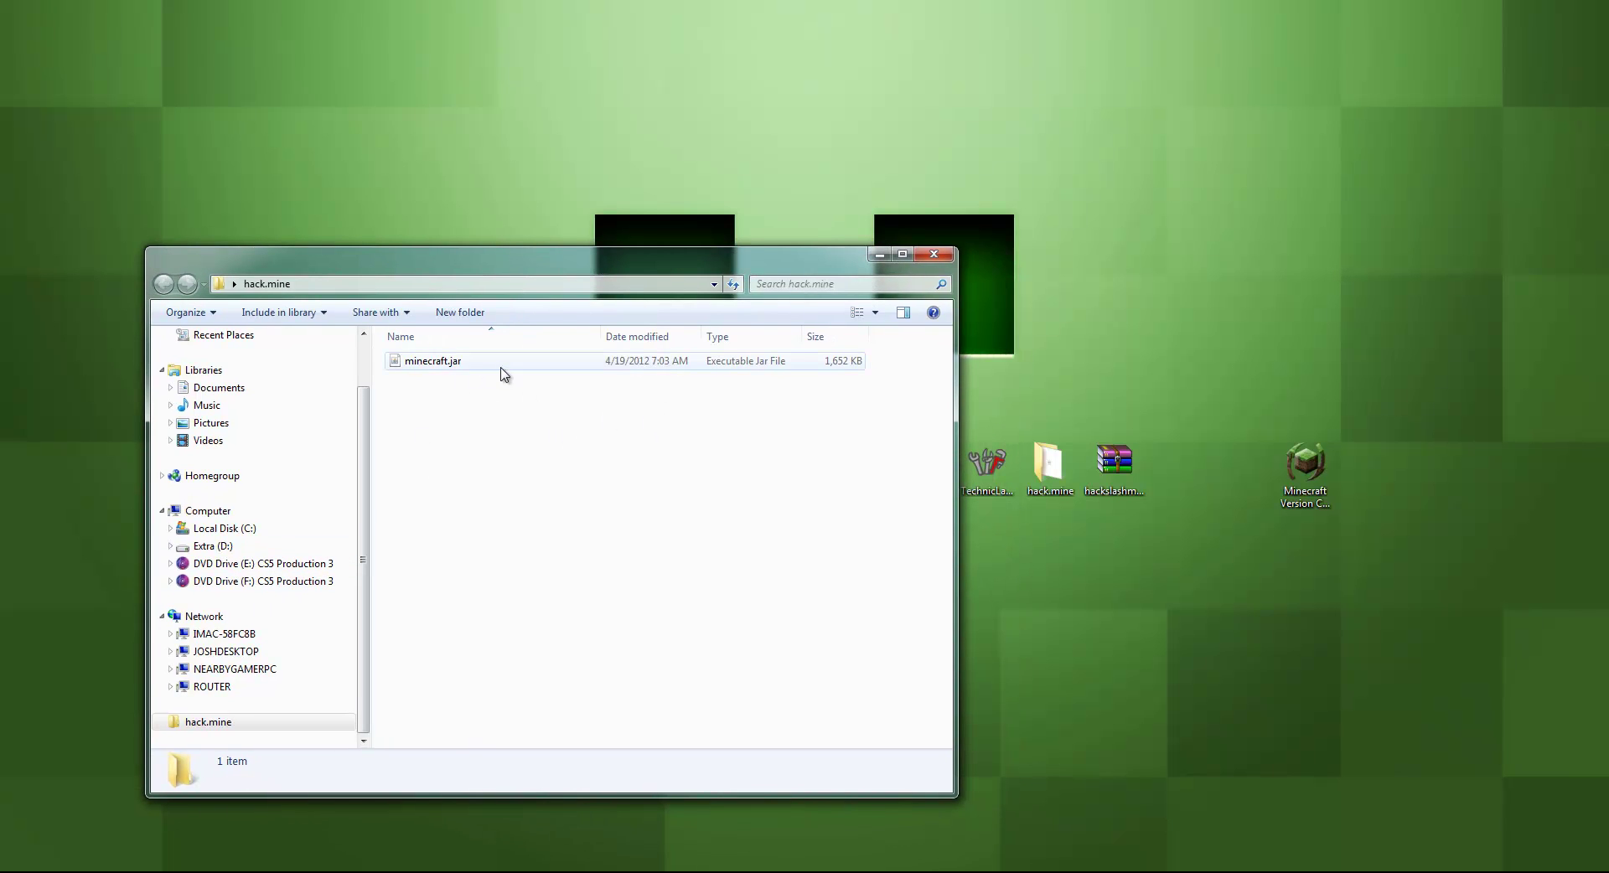
{"action": "double_click", "coordinate": [457, 367]}
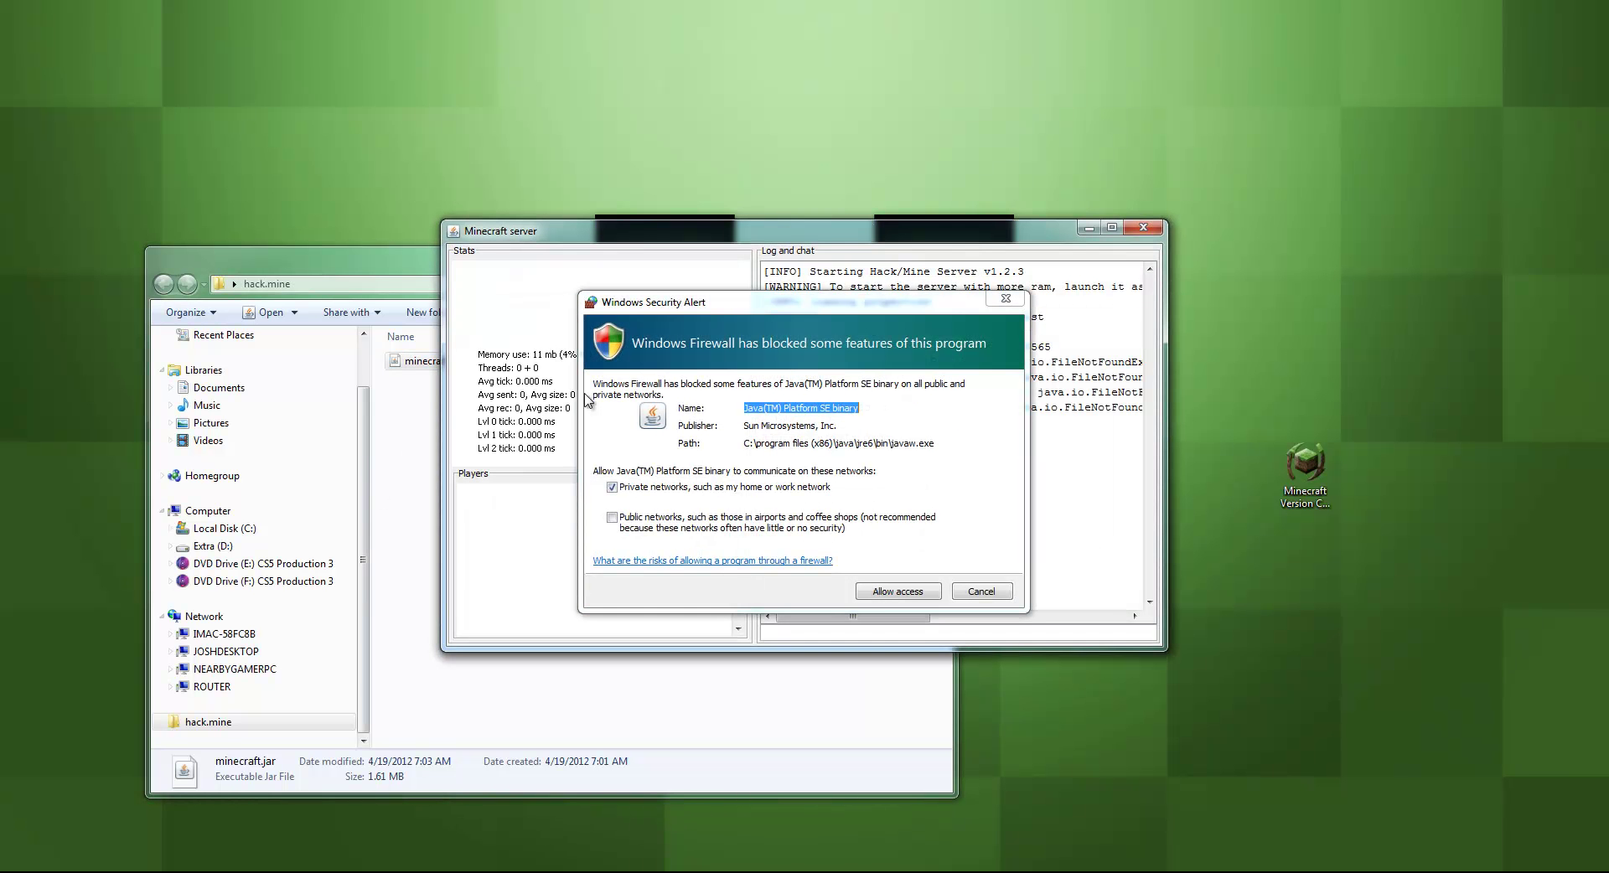
{"action": "left_click", "coordinate": [882, 592]}
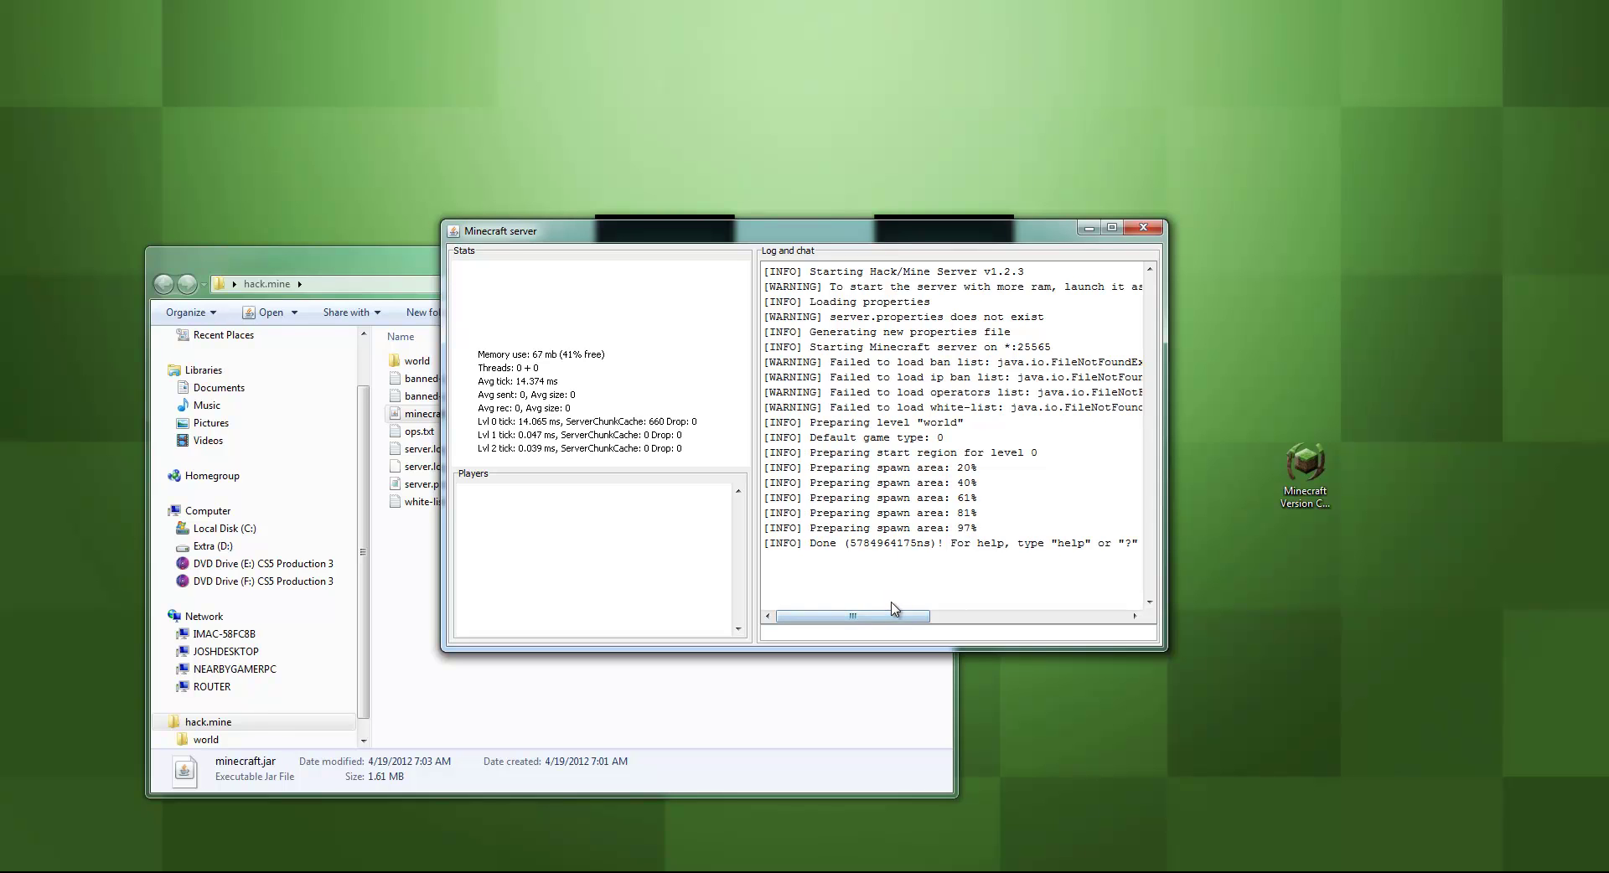
- Review the end of the server log lines, close the Minecraft server, and paste RUN.bat into the hack.mine folder
{"action": "left_click_drag", "start_coordinate": [916, 618], "coordinate": [1112, 621]}
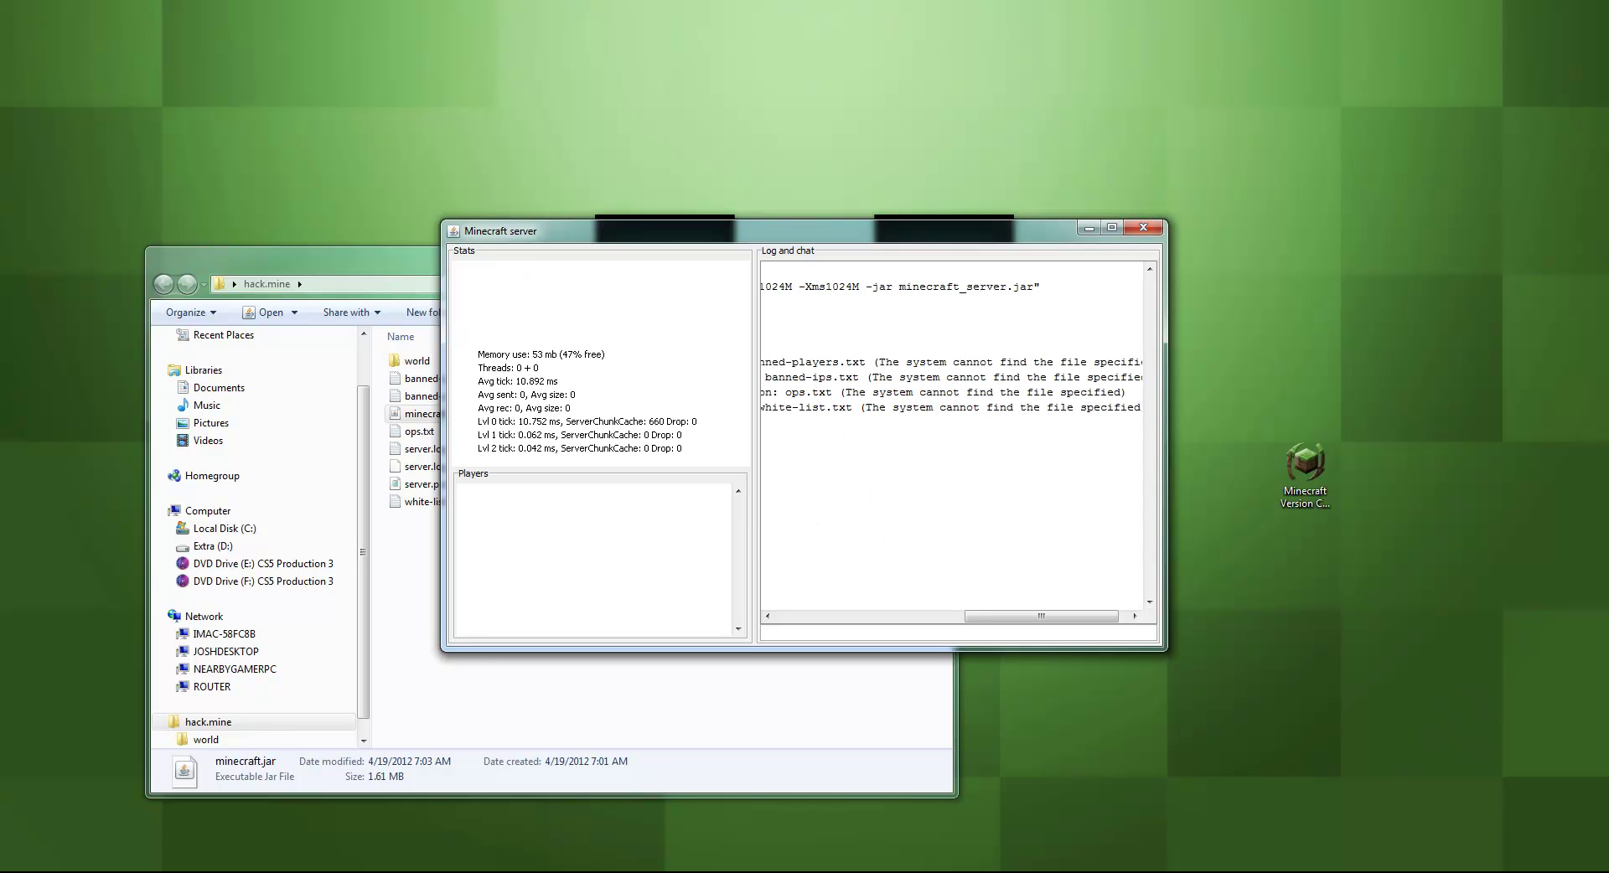
{"action": "key", "text": "alt+F4"}
{"action": "left_click", "coordinate": [615, 661]}
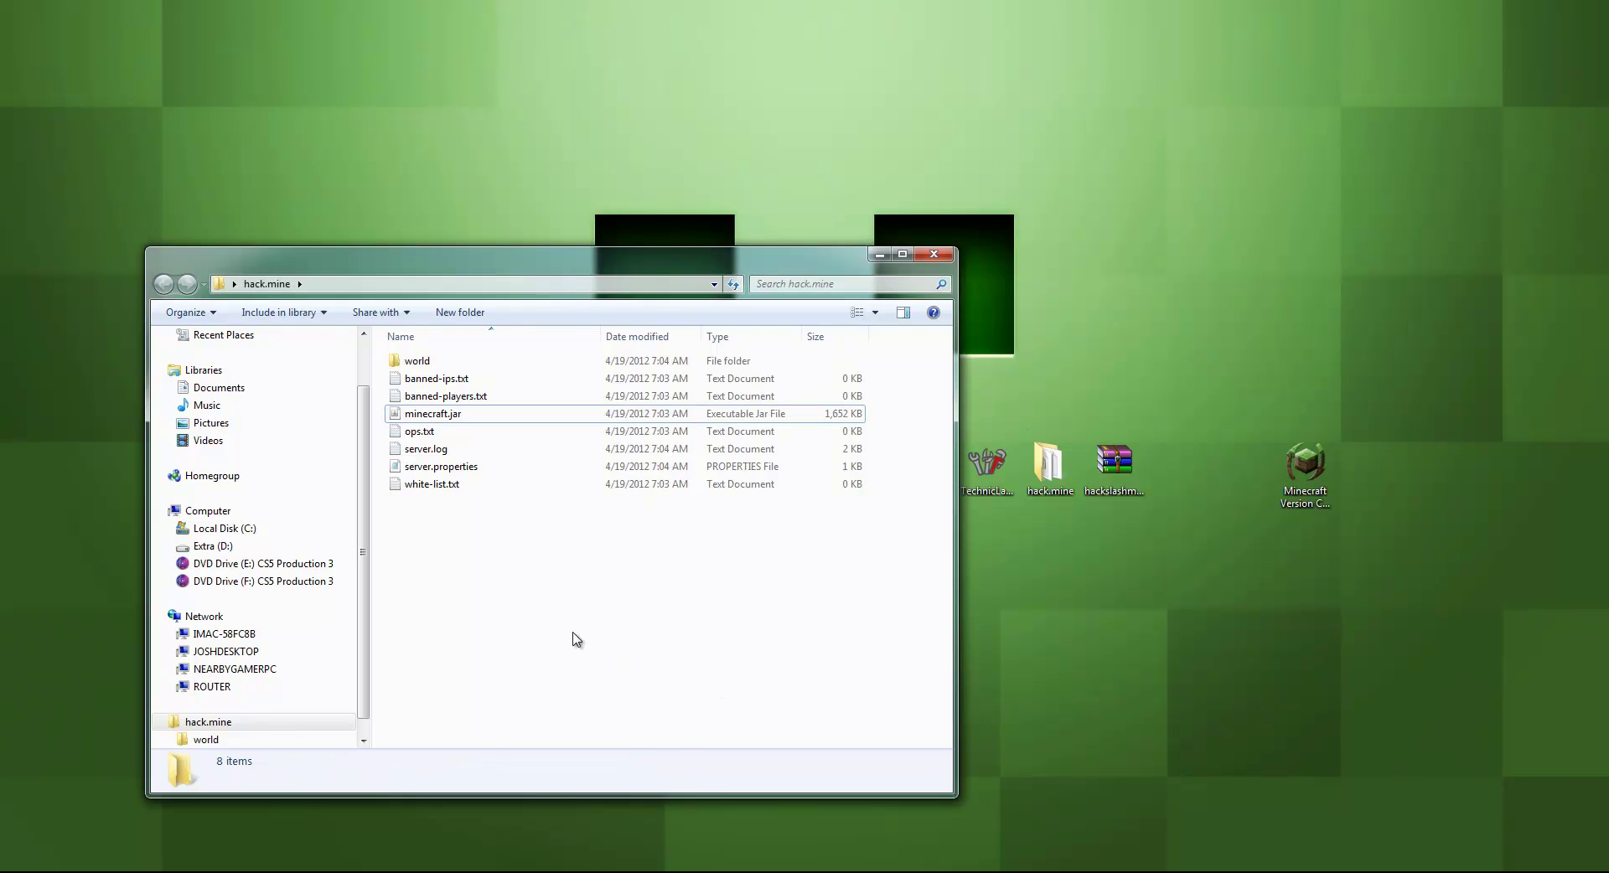
{"action": "key", "text": "ctrl+v"}
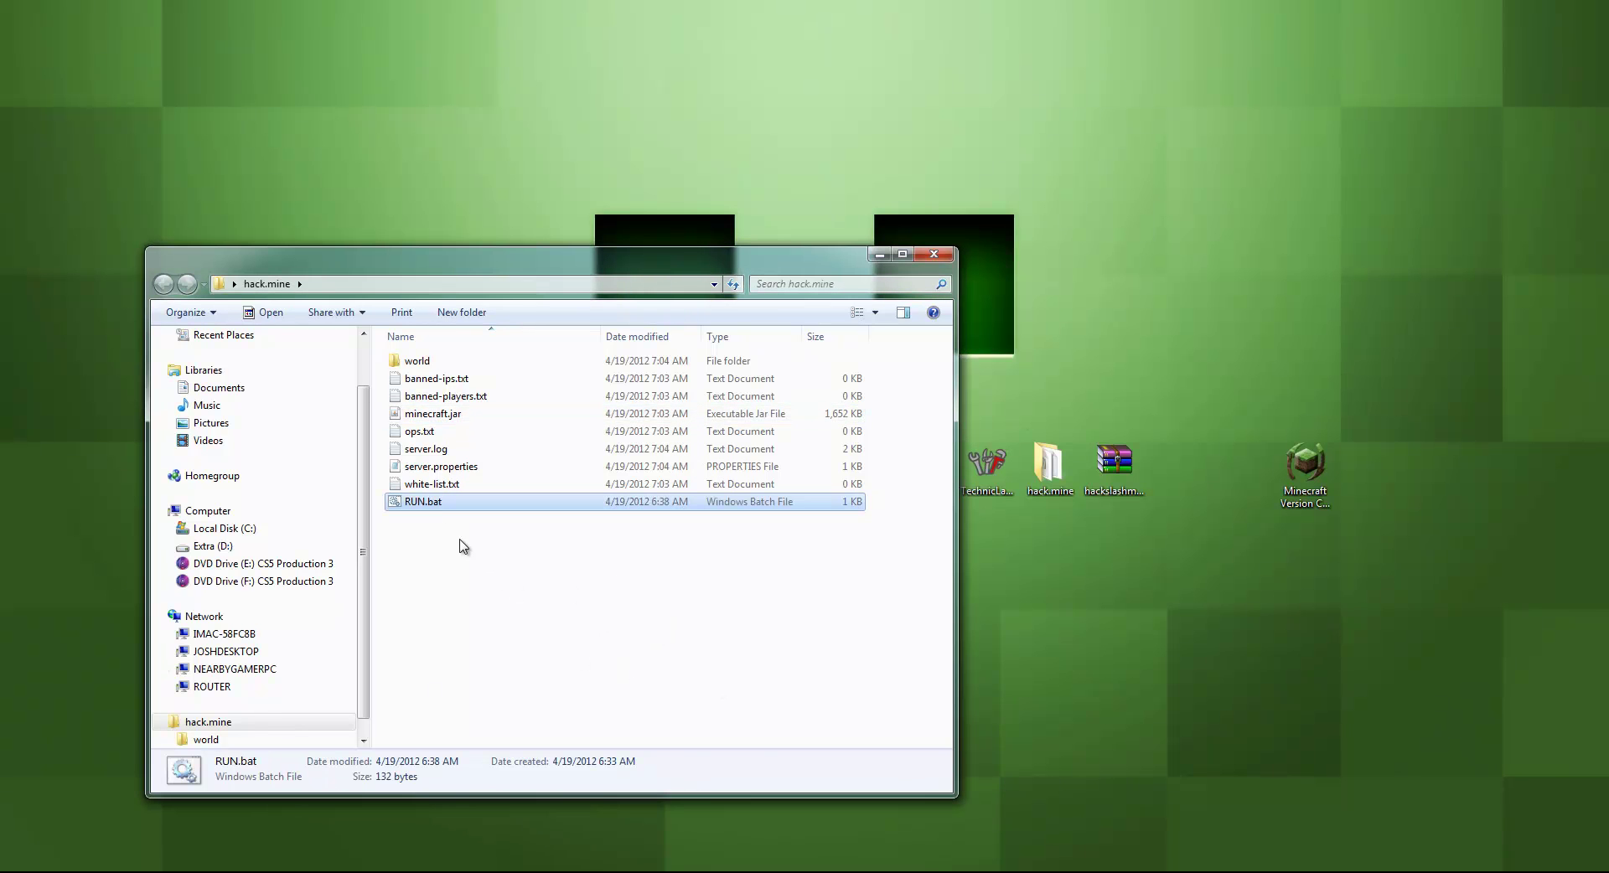
{"action": "left_click", "coordinate": [435, 530]}
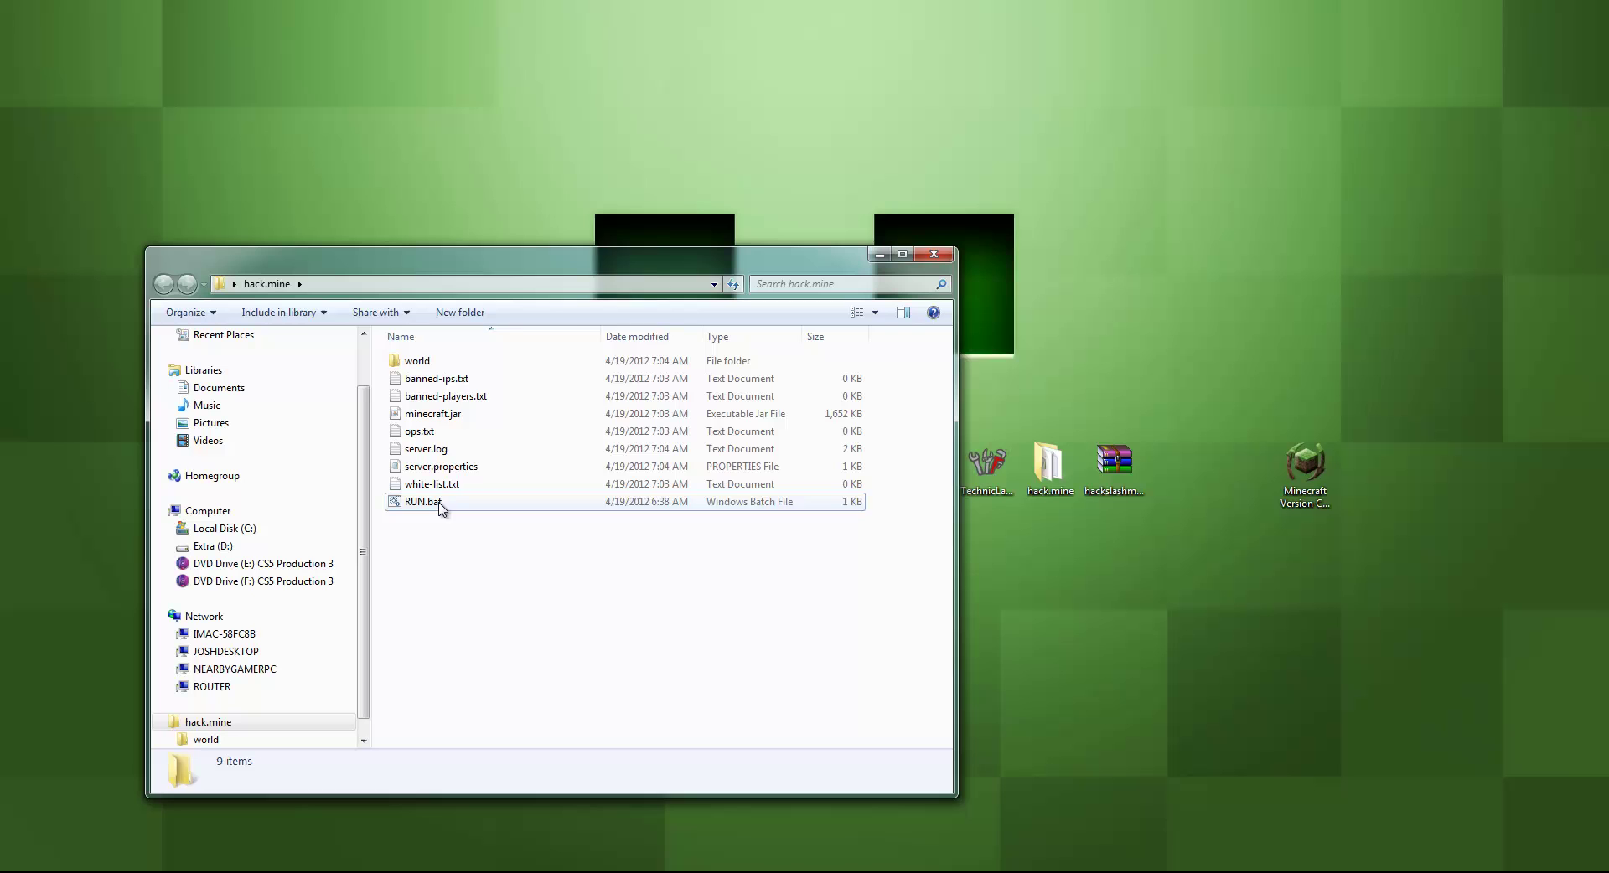
- Open RUN.bat for editing in Notepad and examine its BINDIR and java.exe path lines
{"action": "right_click", "coordinate": [439, 507]}
{"action": "left_click", "coordinate": [513, 98]}
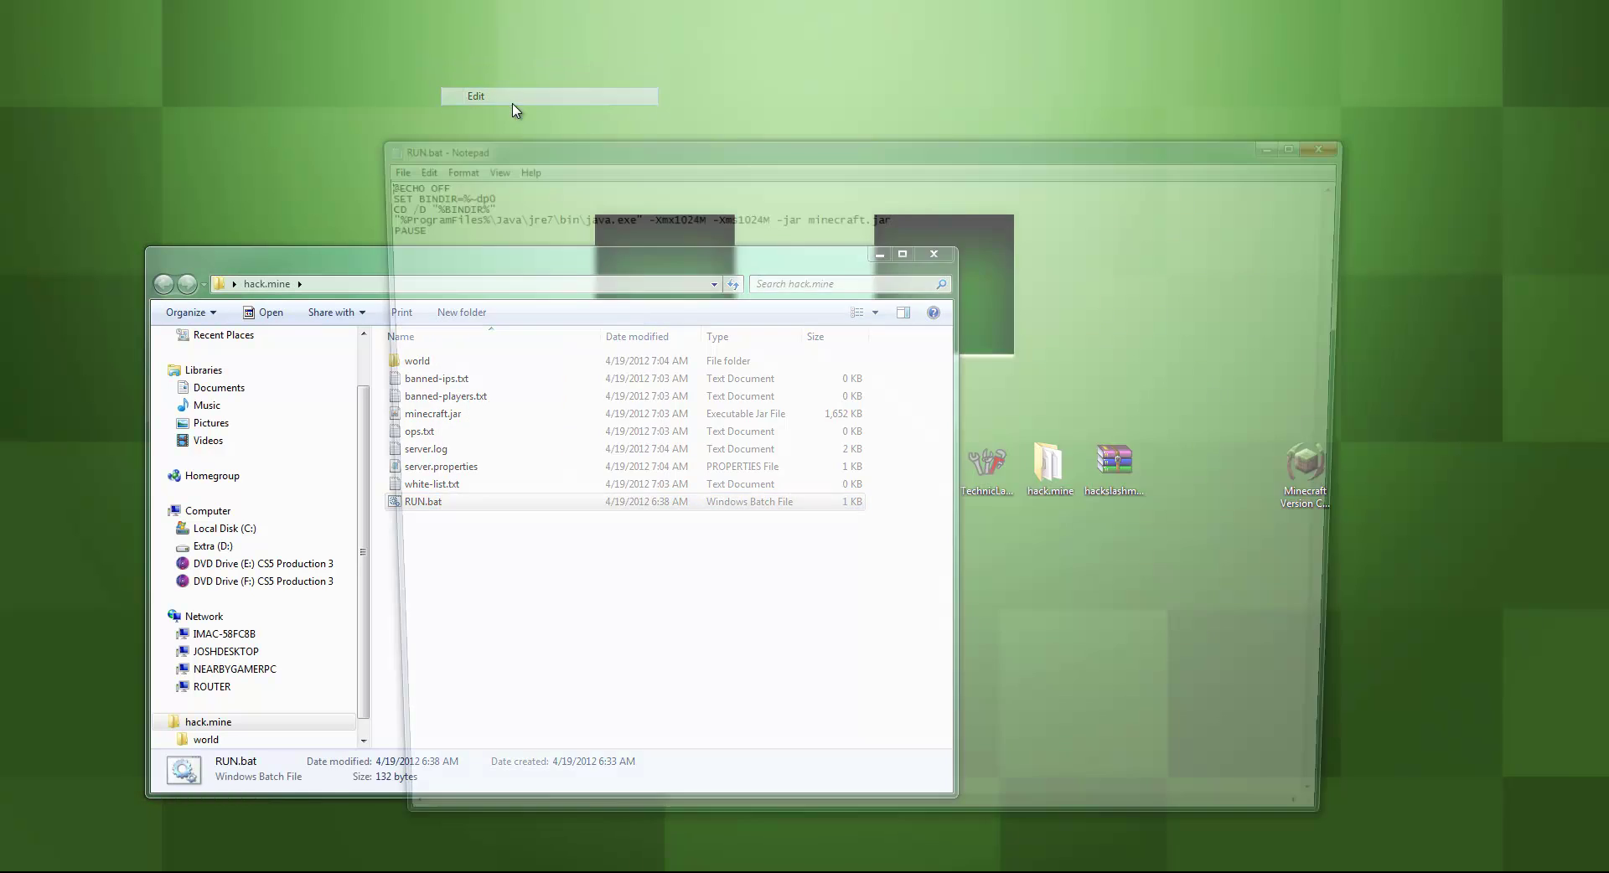
{"action": "left_click_drag", "start_coordinate": [604, 157], "coordinate": [660, 487]}
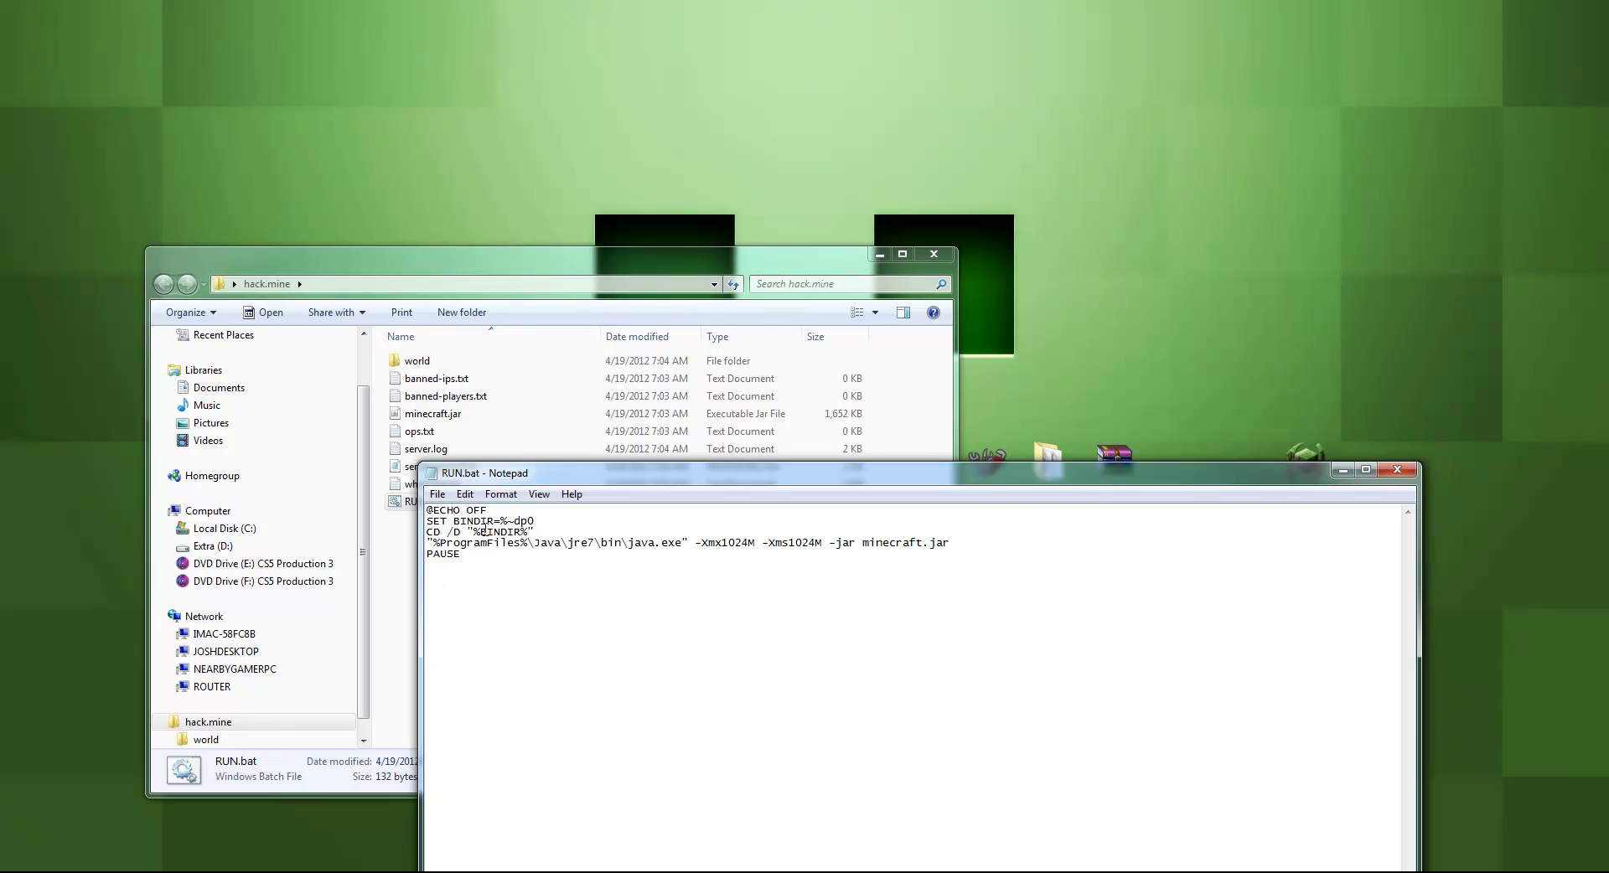
{"action": "left_click_drag", "start_coordinate": [483, 521], "coordinate": [518, 521]}
{"action": "left_click", "coordinate": [535, 521]}
{"action": "left_click_drag", "start_coordinate": [437, 543], "coordinate": [672, 548]}
{"action": "left_click", "coordinate": [574, 607]}
- Open a second Explorer window beside Notepad and browse to C:\Program Files\Java\jre7\bin
{"action": "key", "text": "super"}
{"action": "left_click", "coordinate": [280, 696]}
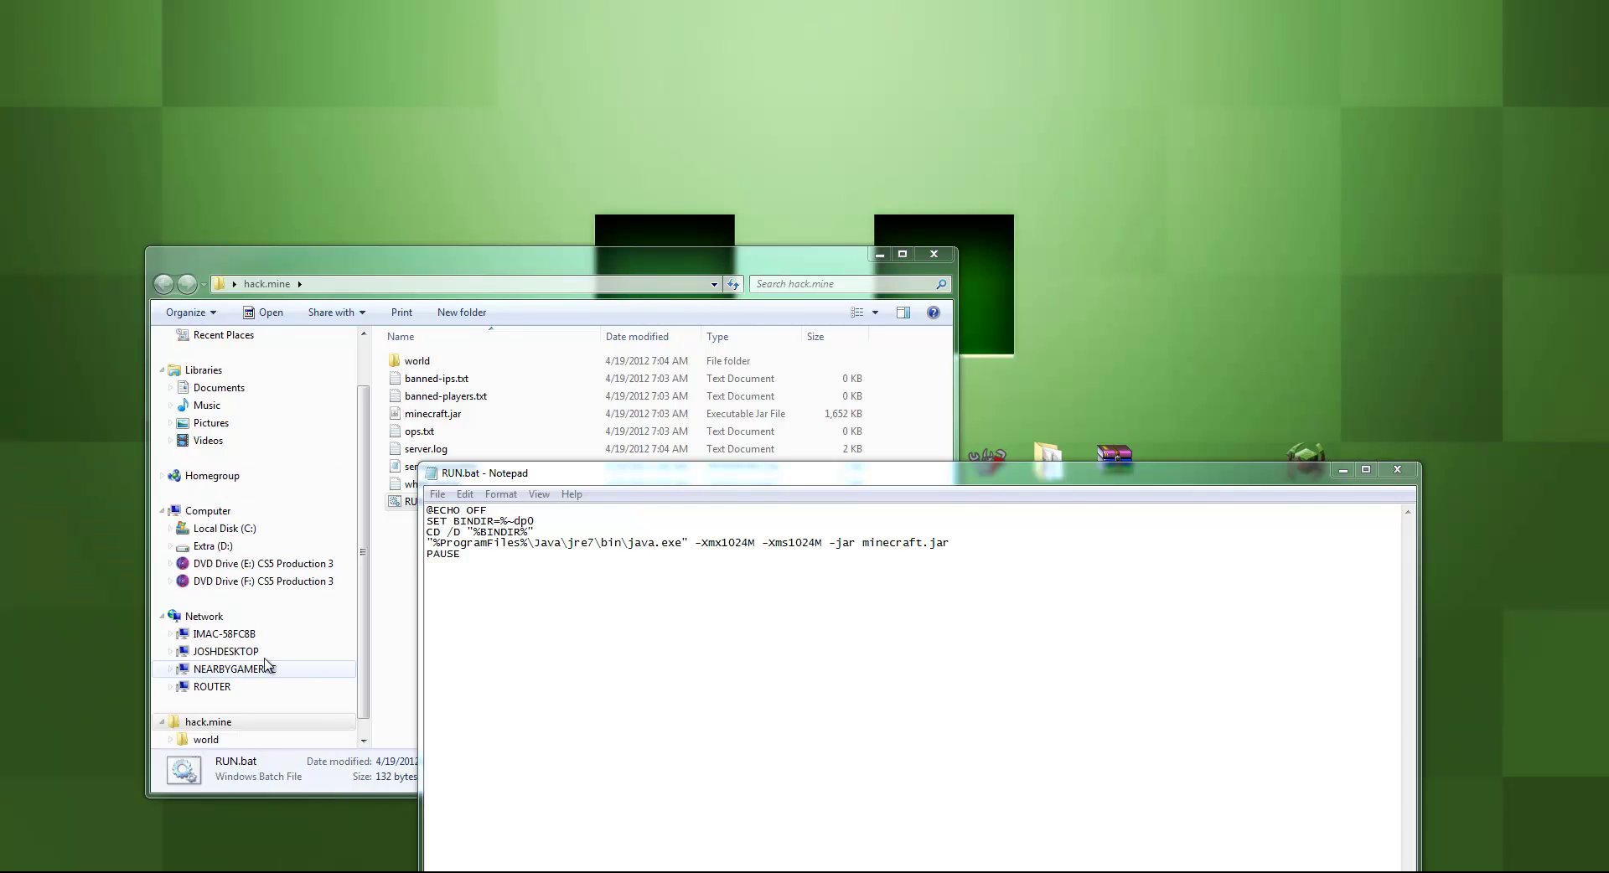
{"action": "left_click_drag", "start_coordinate": [536, 289], "coordinate": [1150, 290]}
{"action": "left_click", "coordinate": [1087, 401]}
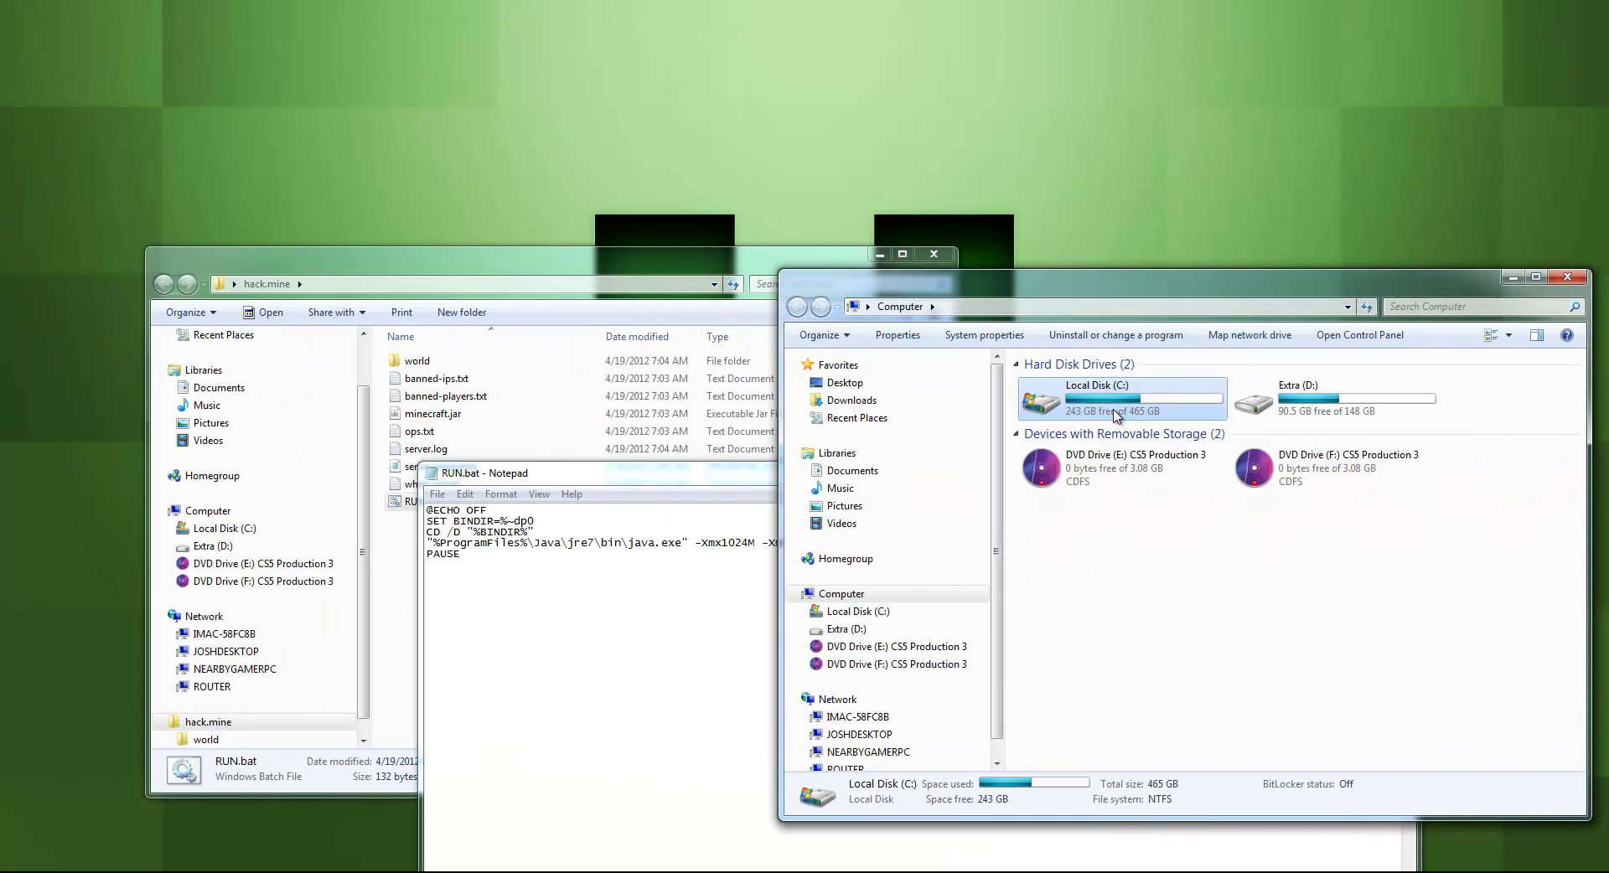
{"action": "double_click", "coordinate": [1086, 401]}
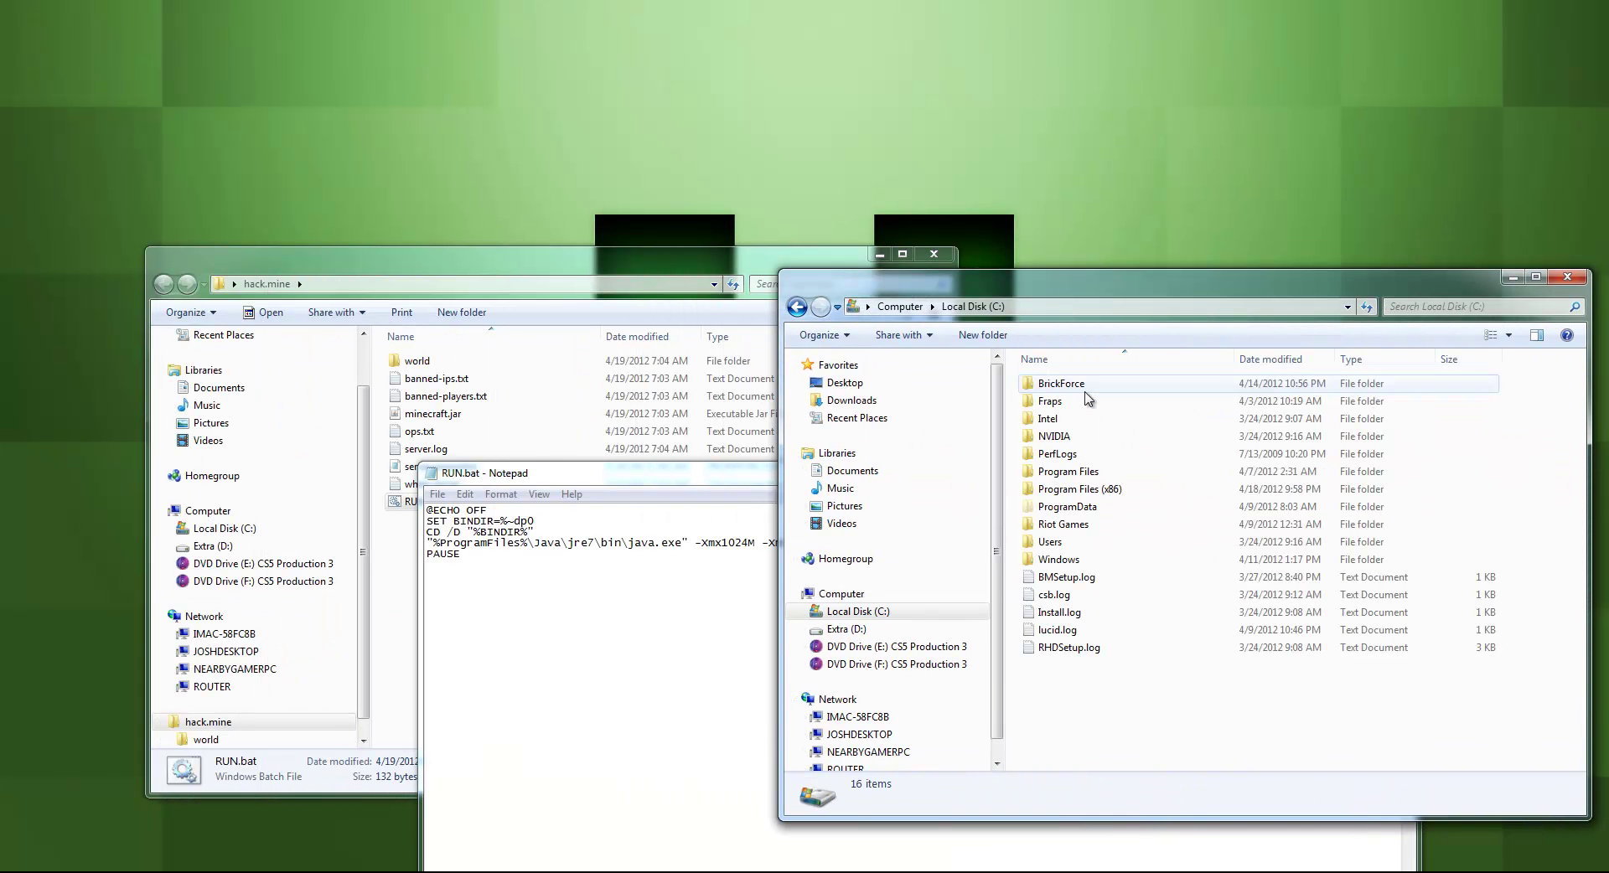
{"action": "left_click", "coordinate": [1077, 474]}
{"action": "double_click", "coordinate": [1077, 475]}
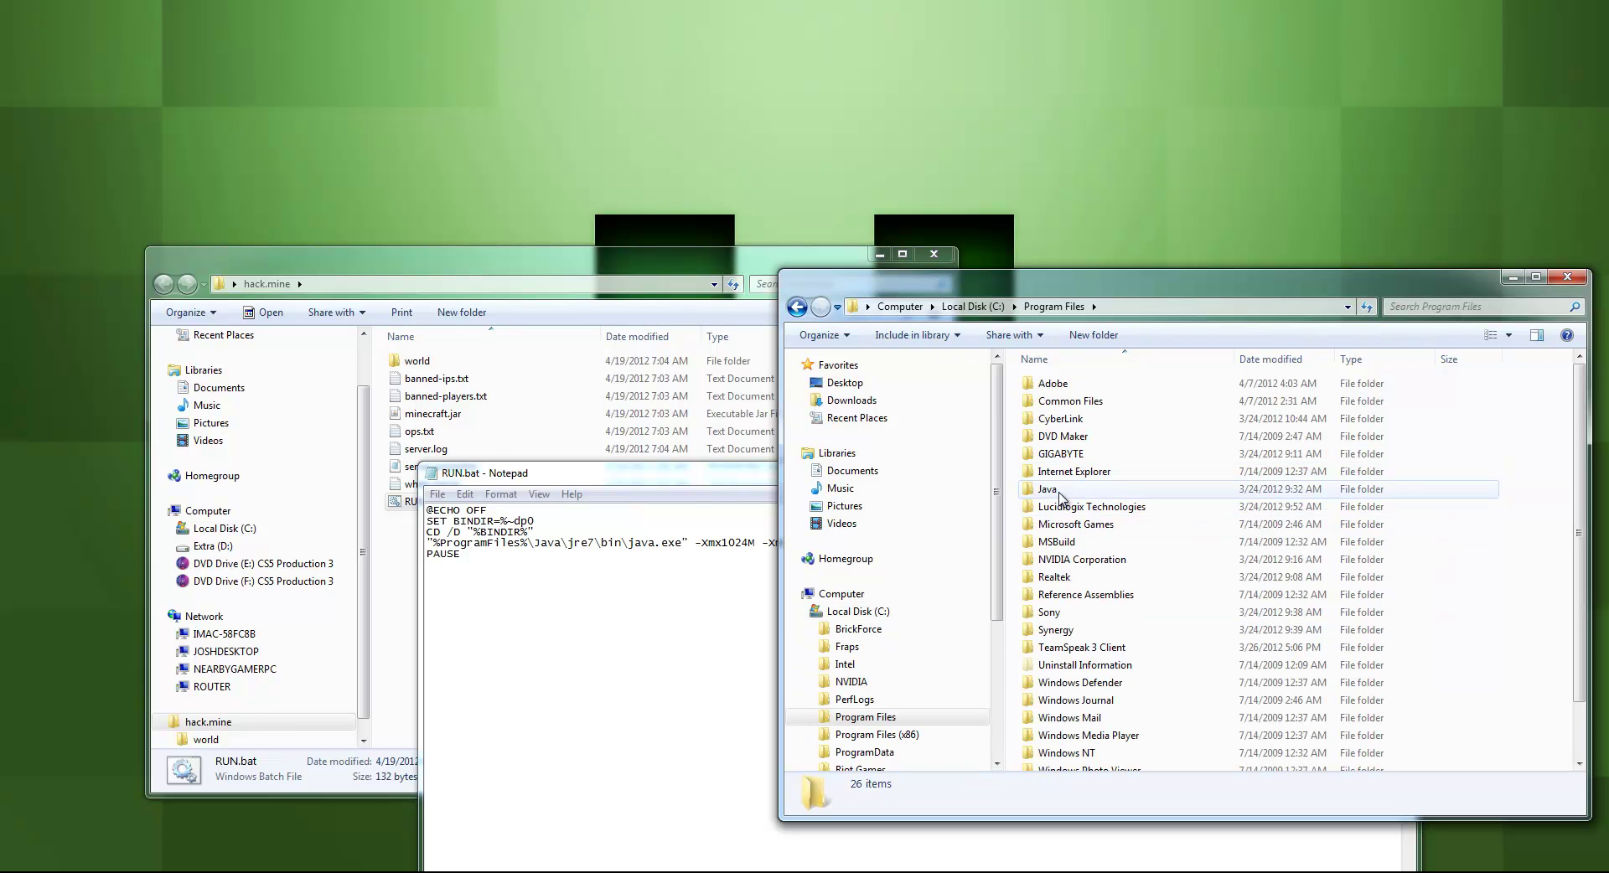
{"action": "double_click", "coordinate": [1059, 494]}
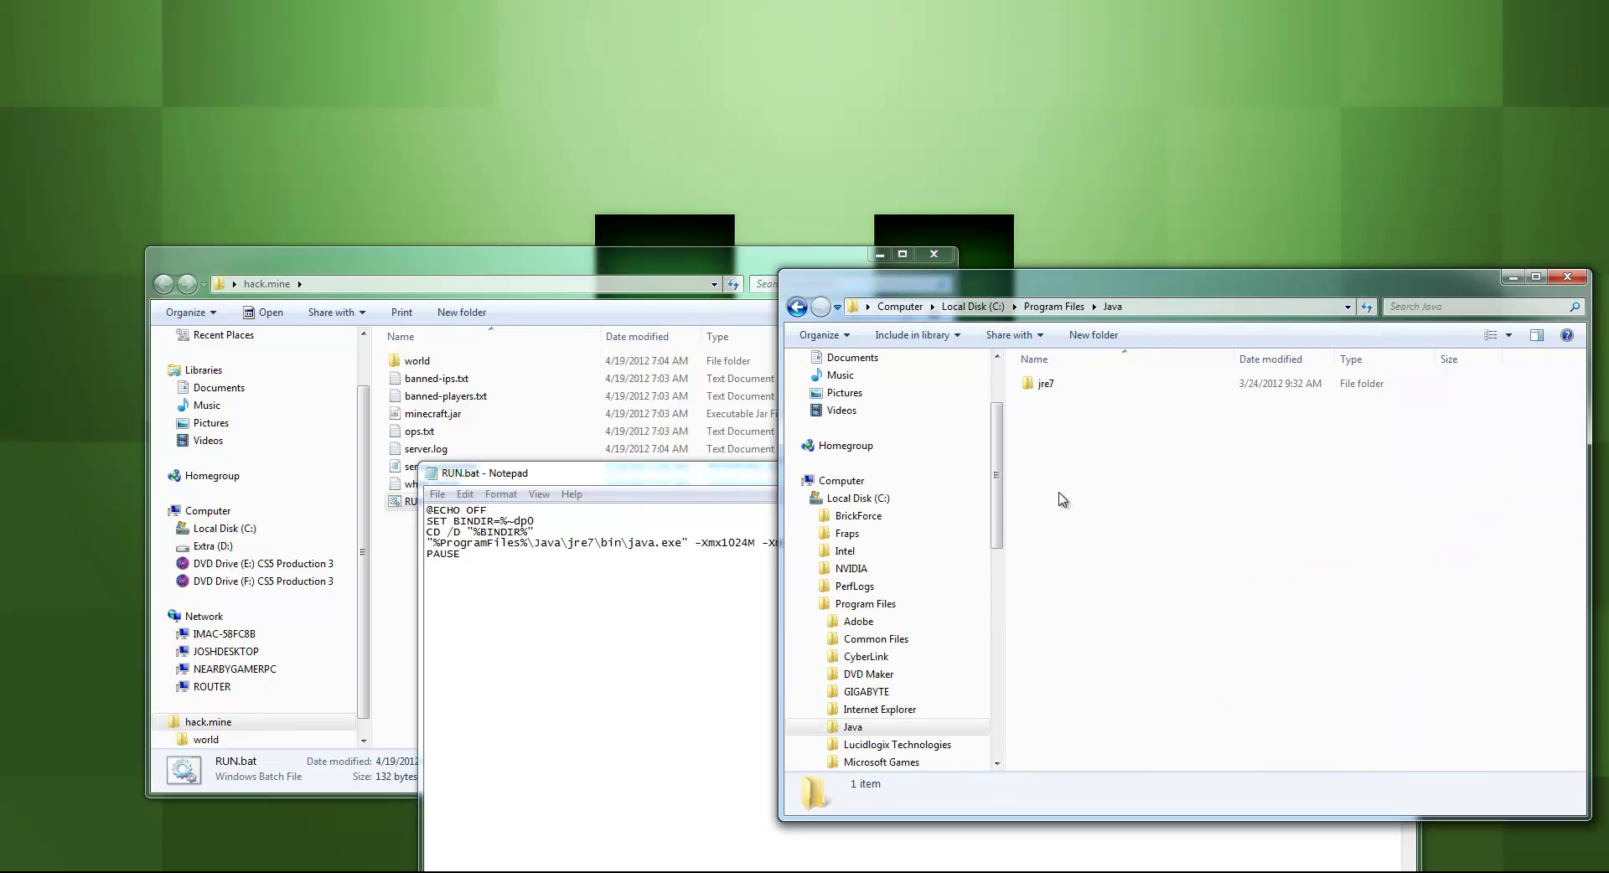
{"action": "double_click", "coordinate": [1046, 386]}
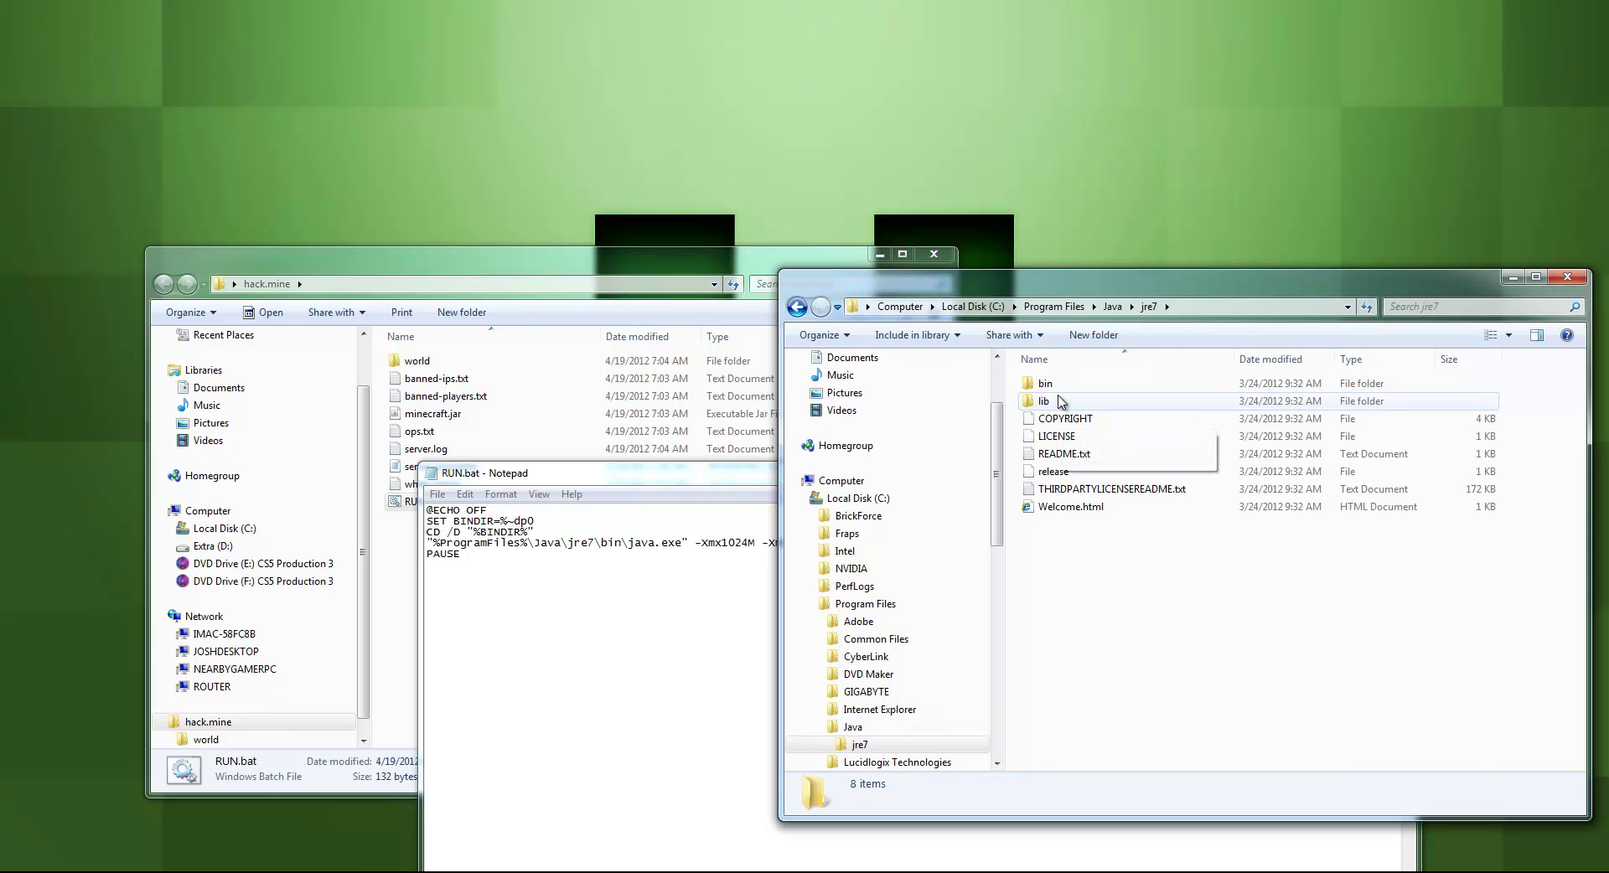
{"action": "double_click", "coordinate": [1053, 387]}
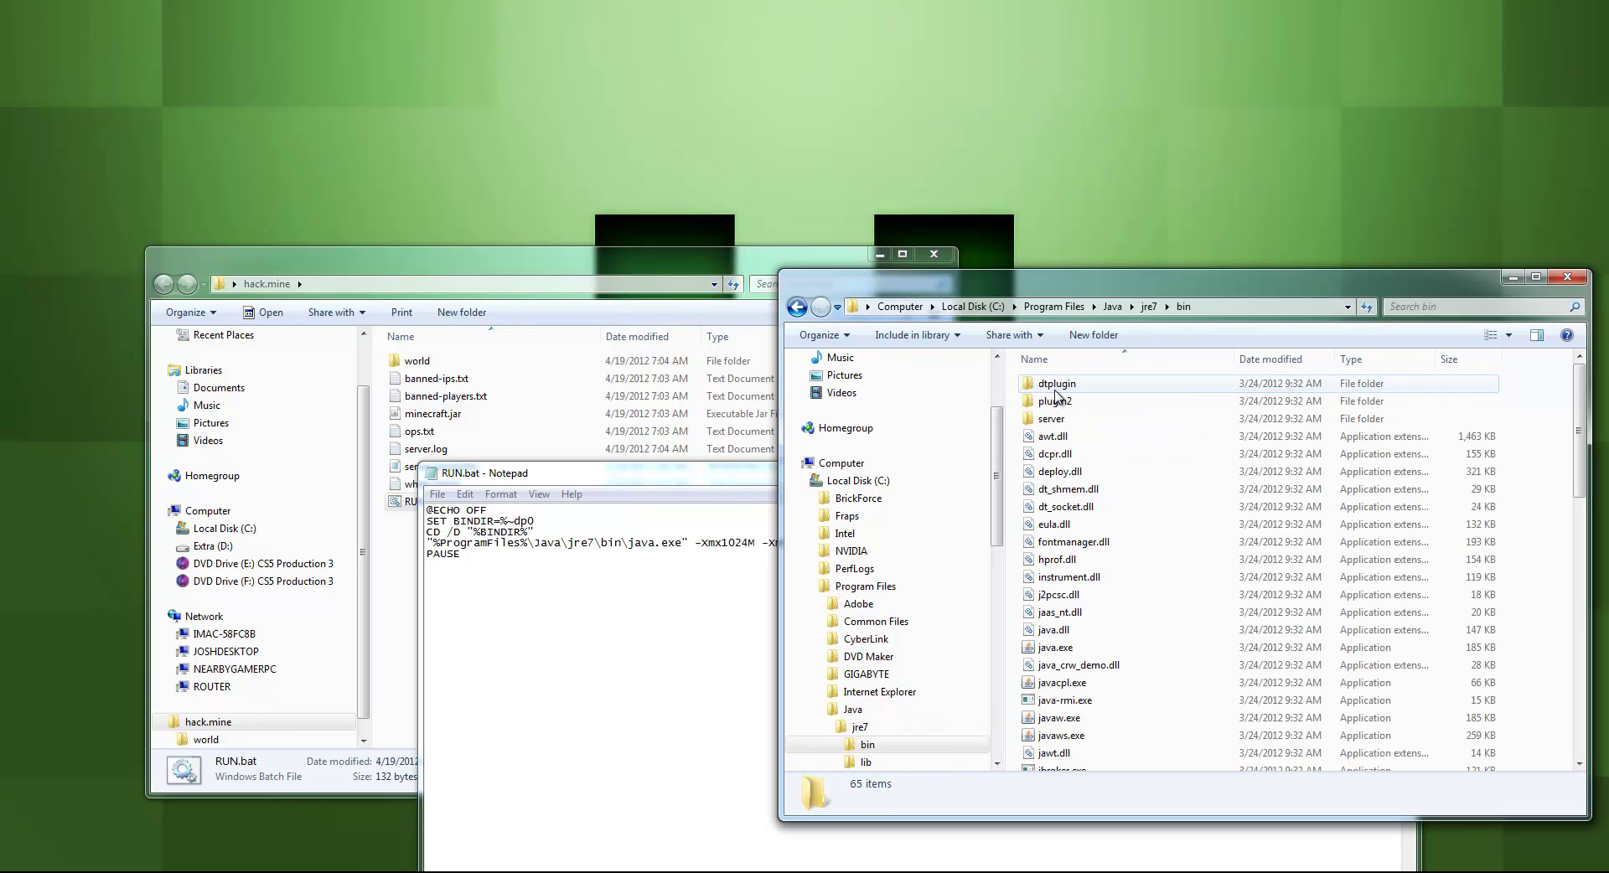
- Copy the folder location path from the properties of java.exe
{"action": "left_click", "coordinate": [1065, 652]}
{"action": "right_click", "coordinate": [1067, 652]}
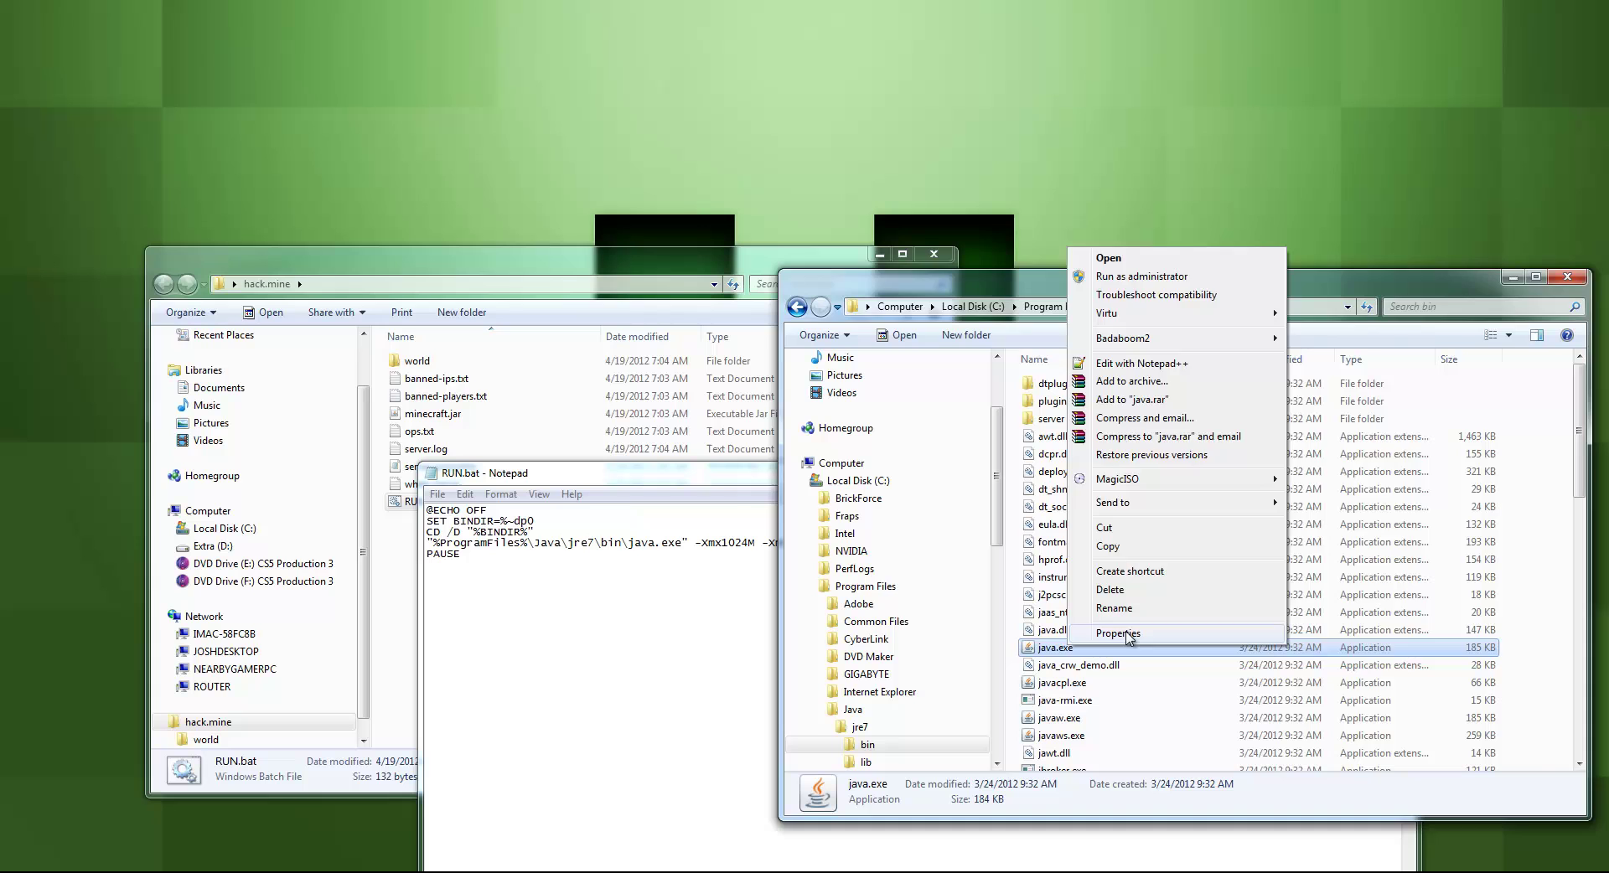
{"action": "left_click", "coordinate": [1115, 637]}
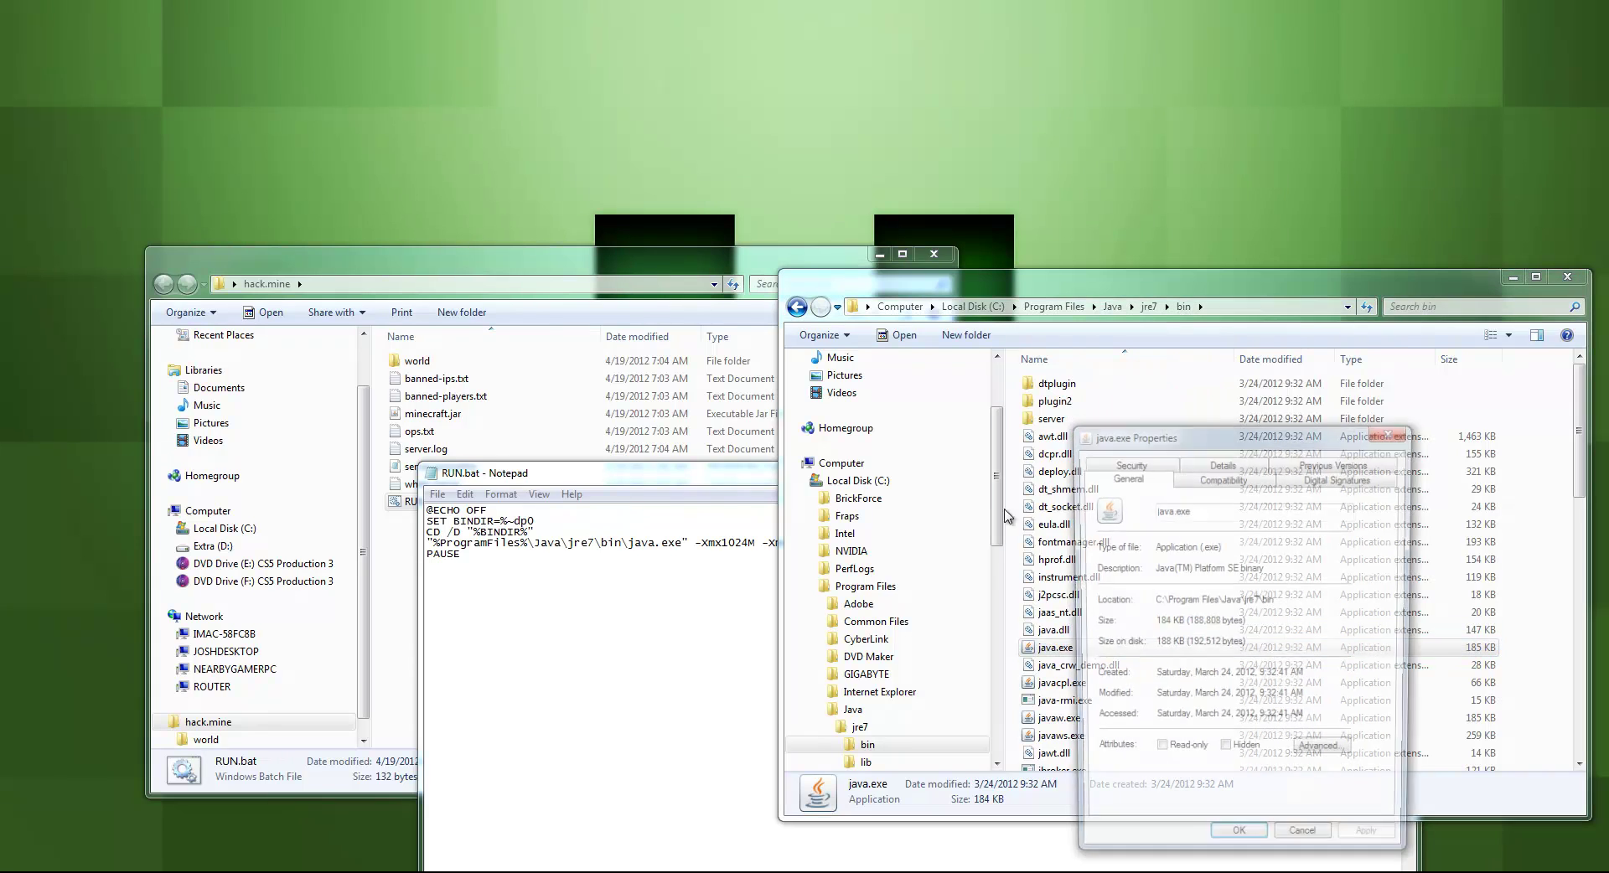
{"action": "left_click_drag", "start_coordinate": [1275, 602], "coordinate": [1151, 602]}
{"action": "right_click", "coordinate": [1171, 600]}
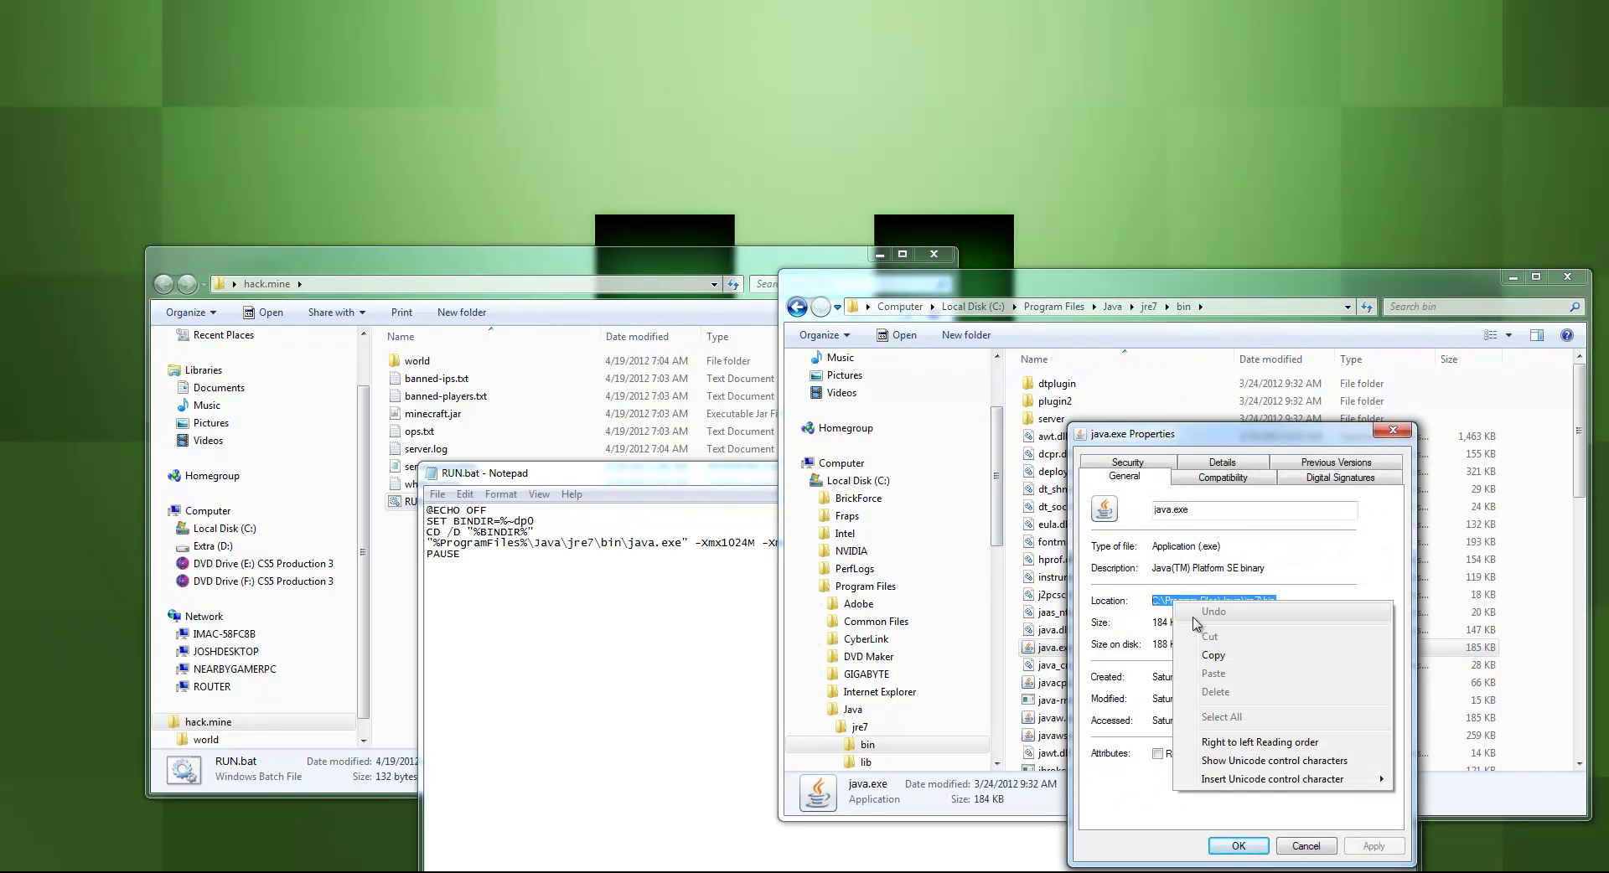
{"action": "left_click", "coordinate": [1194, 653]}
- Replace the quoted Java path in RUN.bat with the copied C:\Program Files\Java\jre7\bin path followed by a backslash
{"action": "left_click", "coordinate": [432, 532]}
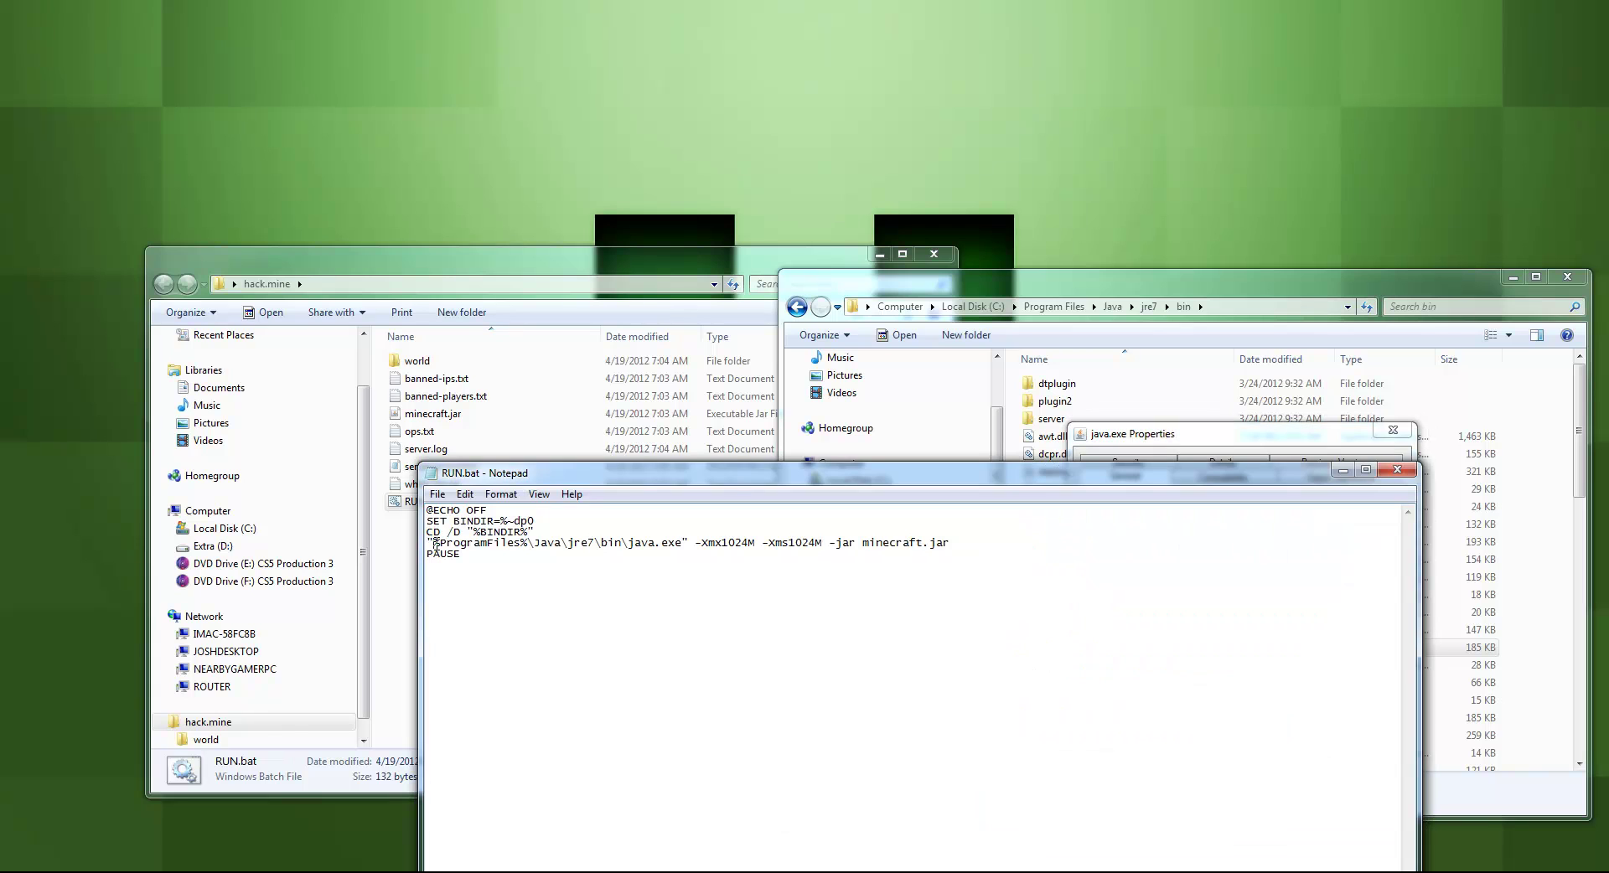
{"action": "double_click", "coordinate": [435, 543]}
{"action": "left_click", "coordinate": [439, 543]}
{"action": "left_click_drag", "start_coordinate": [682, 543], "coordinate": [434, 543]}
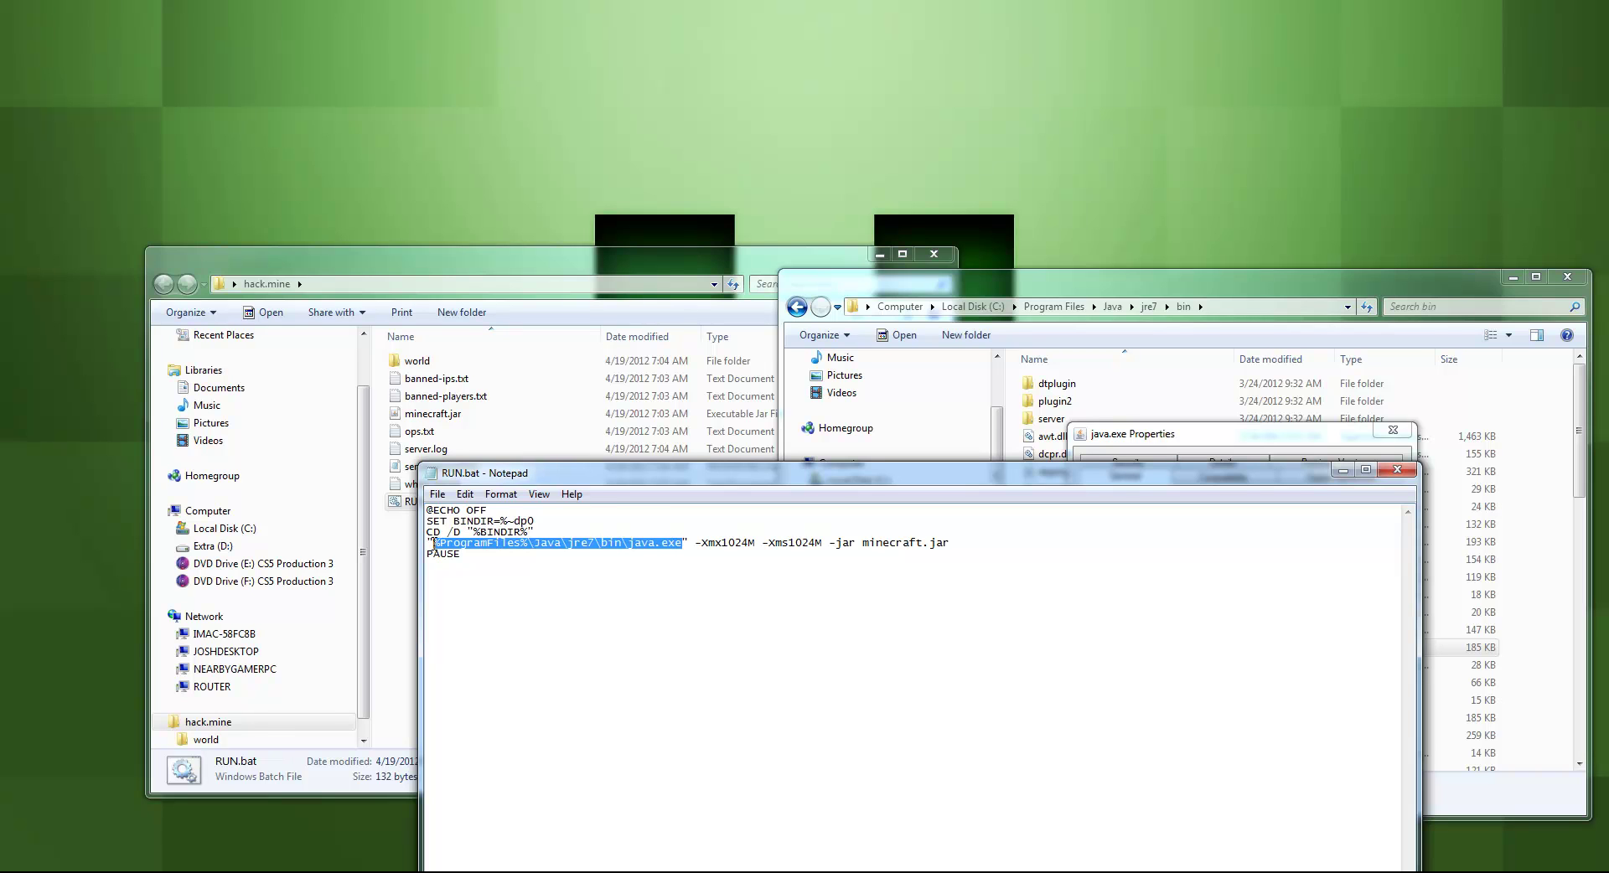
{"action": "key", "text": "ctrl+v"}
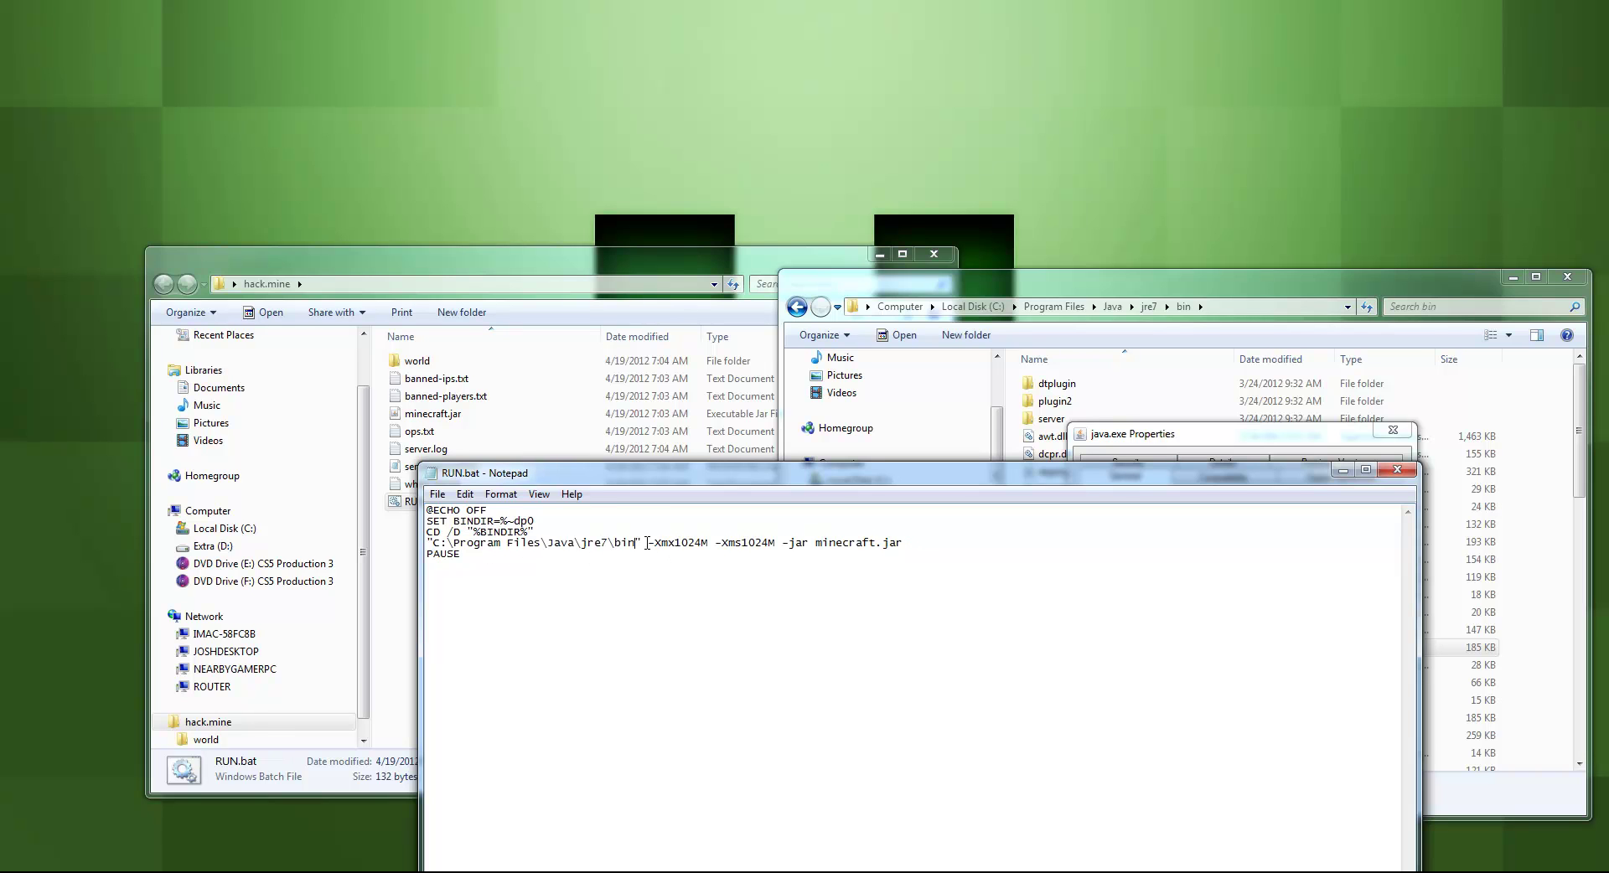
{"action": "type", "text": "\\"}
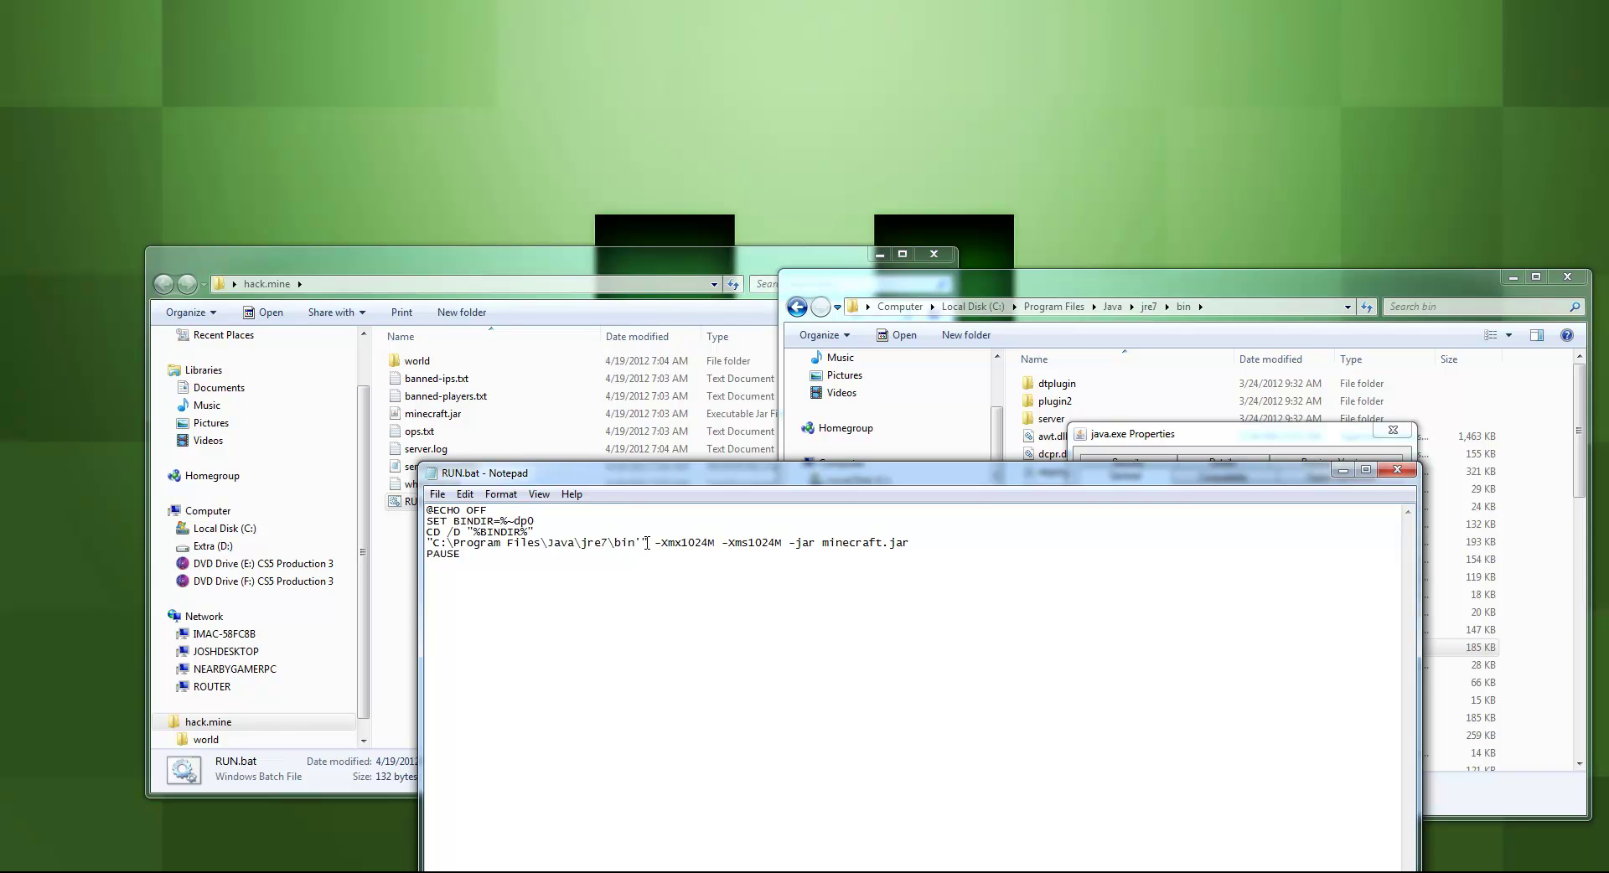
{"action": "key", "text": "BackSpace"}
{"action": "type", "text": "\\"}
- Close the java.exe properties and complete the quoted path in RUN.bat by appending java.exe
{"action": "left_click_drag", "start_coordinate": [654, 484], "coordinate": [343, 170]}
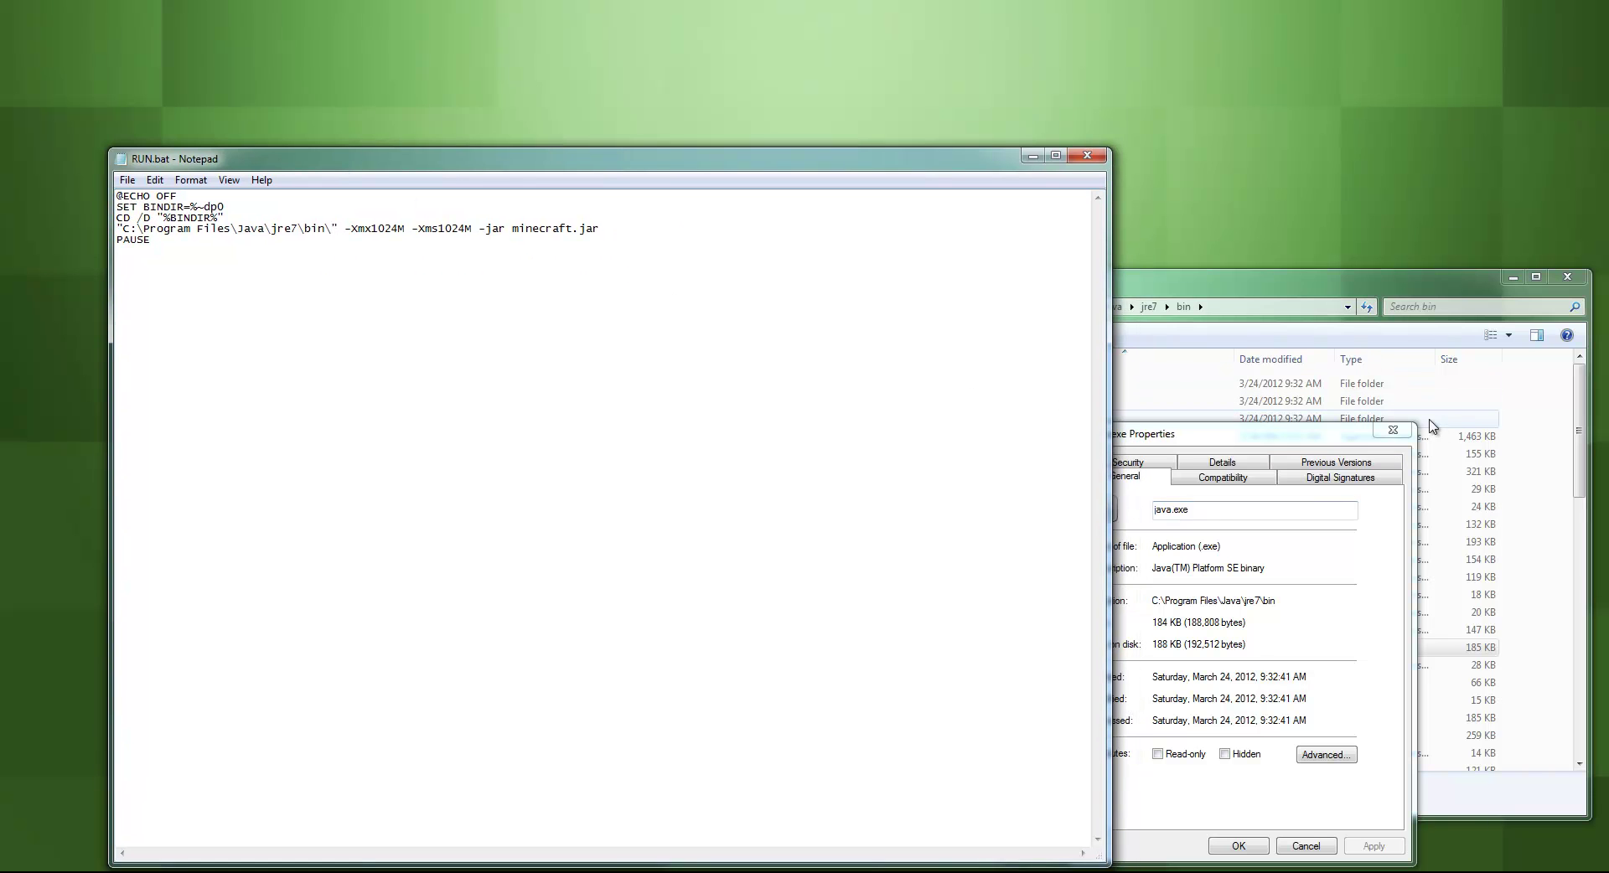
{"action": "left_click", "coordinate": [1393, 430]}
{"action": "left_click", "coordinate": [1288, 291]}
{"action": "left_click_drag", "start_coordinate": [1288, 291], "coordinate": [1408, 296]}
{"action": "left_click", "coordinate": [366, 275]}
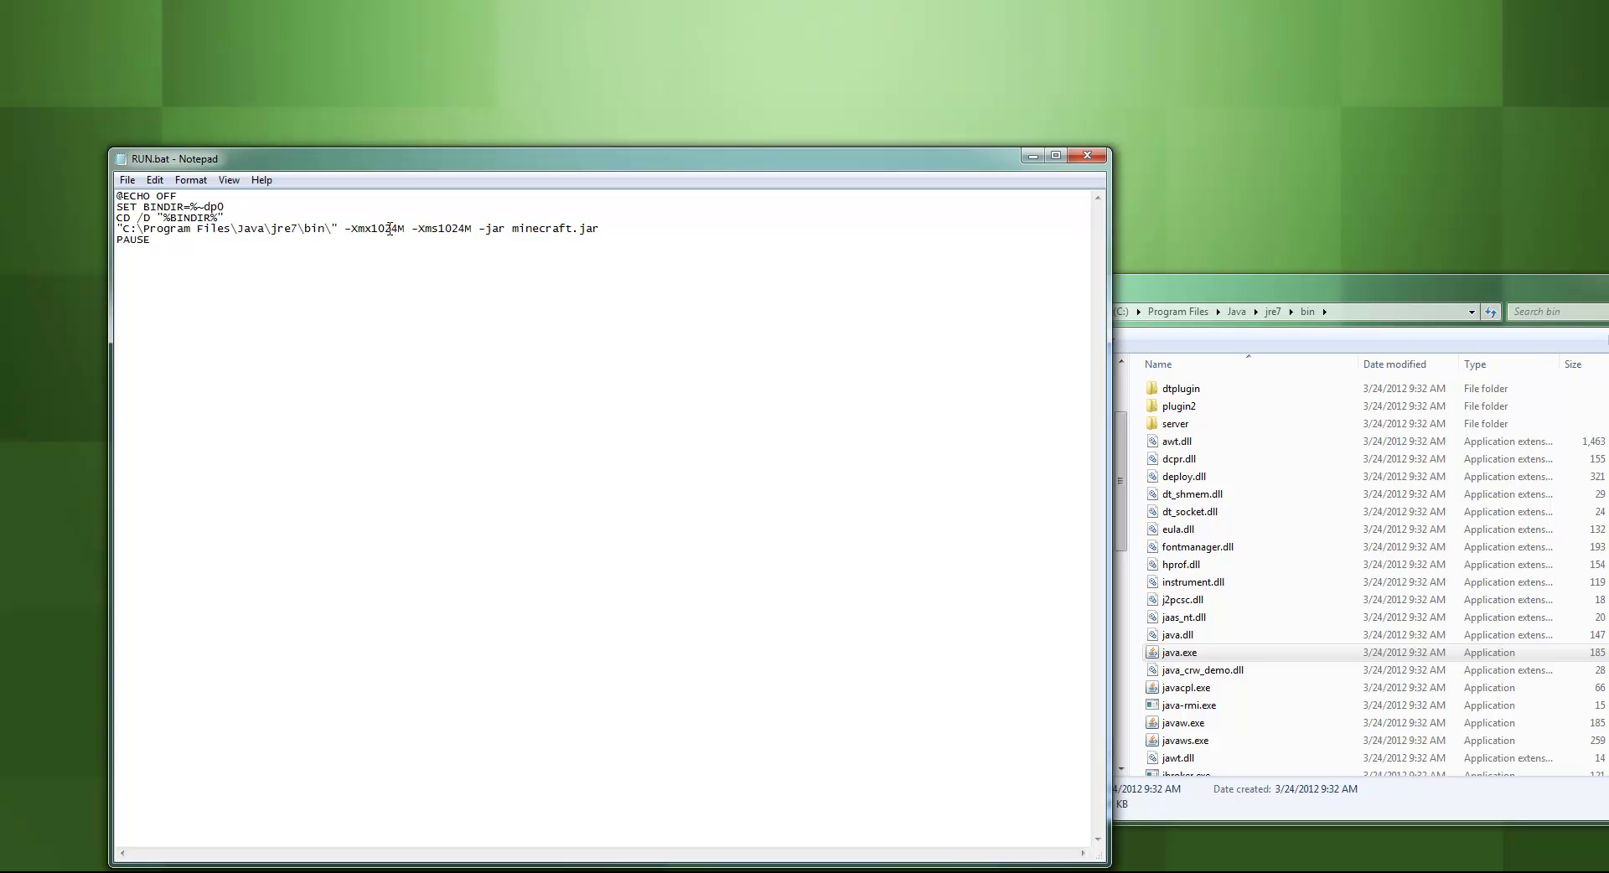
{"action": "type", "text": "java.exe"}
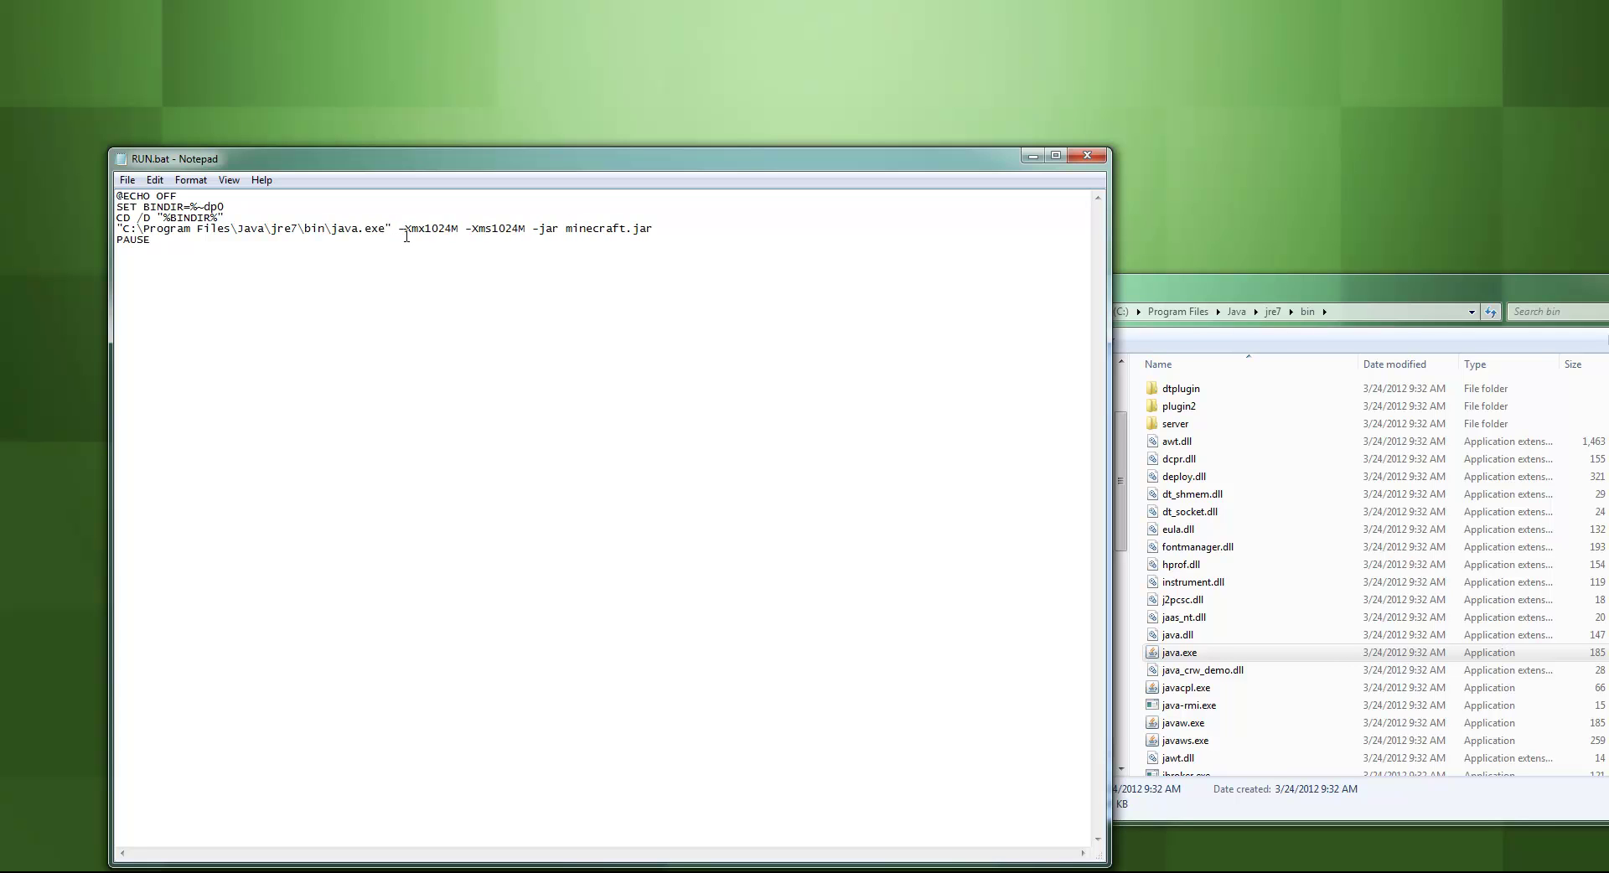
- Check the -Xmx1024M and -Xms1024M memory arguments, then save RUN.bat and close it
{"action": "left_click_drag", "start_coordinate": [417, 231], "coordinate": [462, 230]}
{"action": "left_click", "coordinate": [518, 233]}
{"action": "left_click_drag", "start_coordinate": [426, 235], "coordinate": [544, 235]}
{"action": "left_click", "coordinate": [507, 251]}
{"action": "left_click", "coordinate": [128, 179]}
{"action": "left_click", "coordinate": [155, 236]}
{"action": "left_click", "coordinate": [1086, 157]}
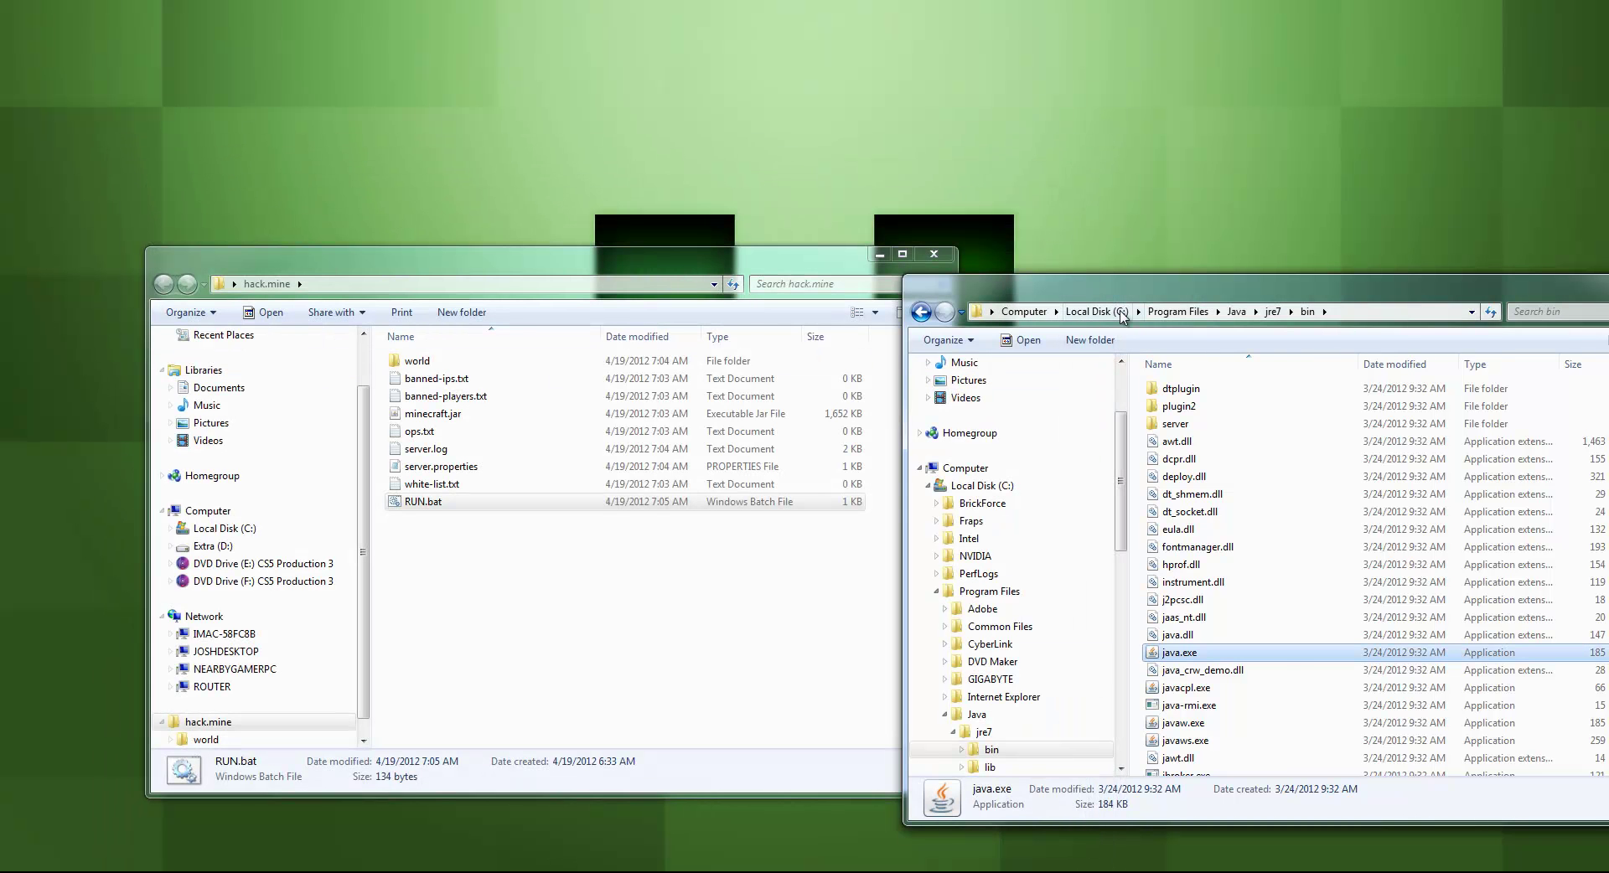
- Close the Java bin folder window and start the server with RUN.bat from the hack.mine folder
{"action": "left_click_drag", "start_coordinate": [1165, 285], "coordinate": [602, 226]}
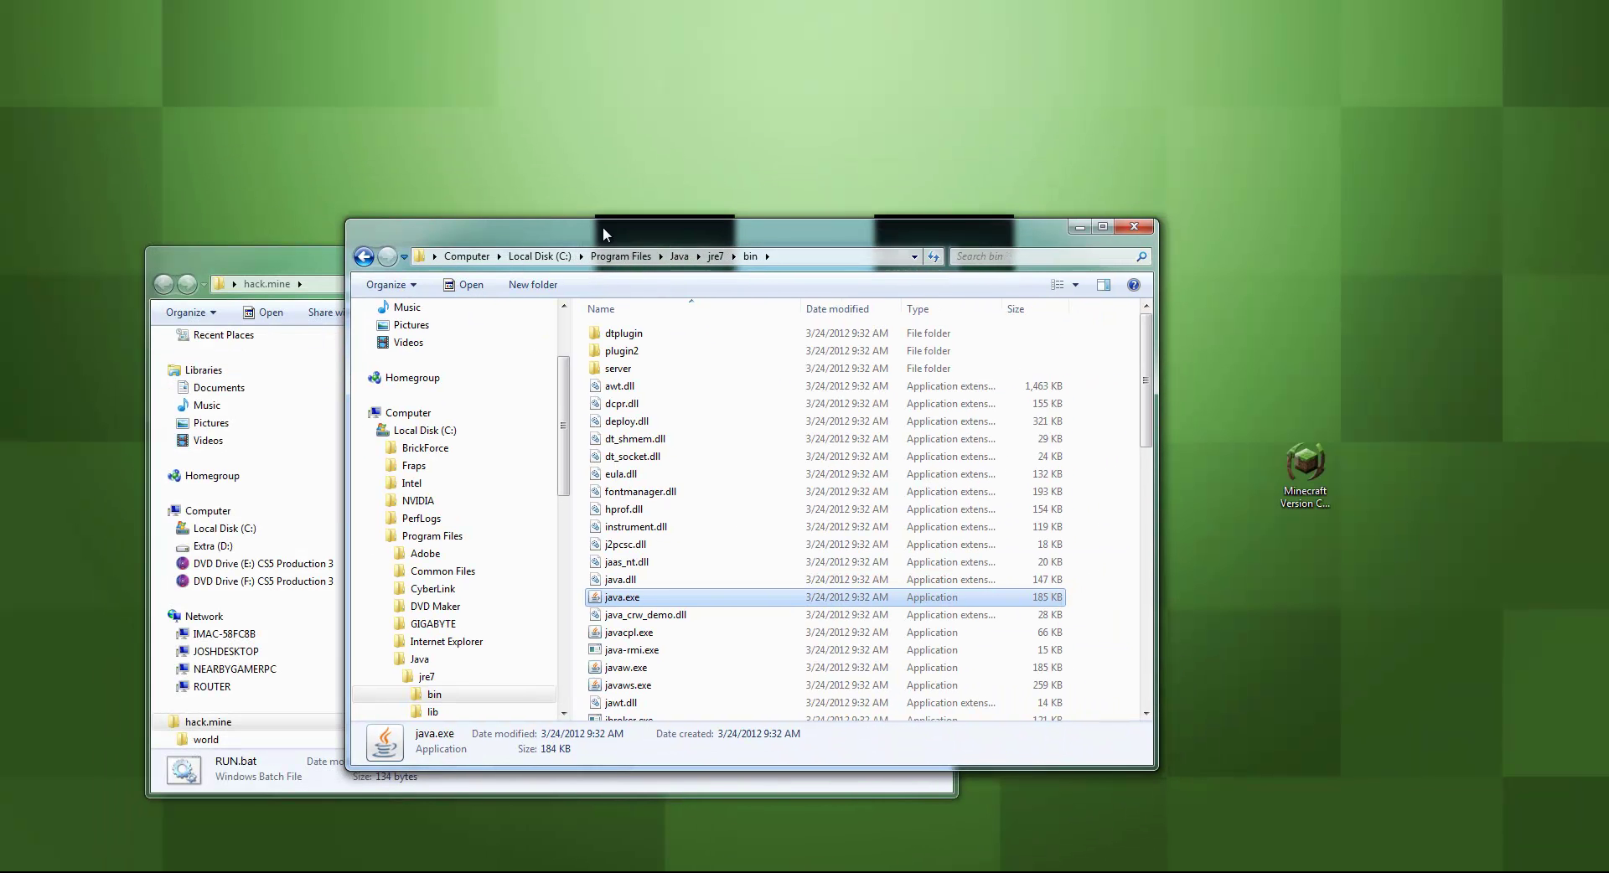
{"action": "left_click", "coordinate": [1149, 231]}
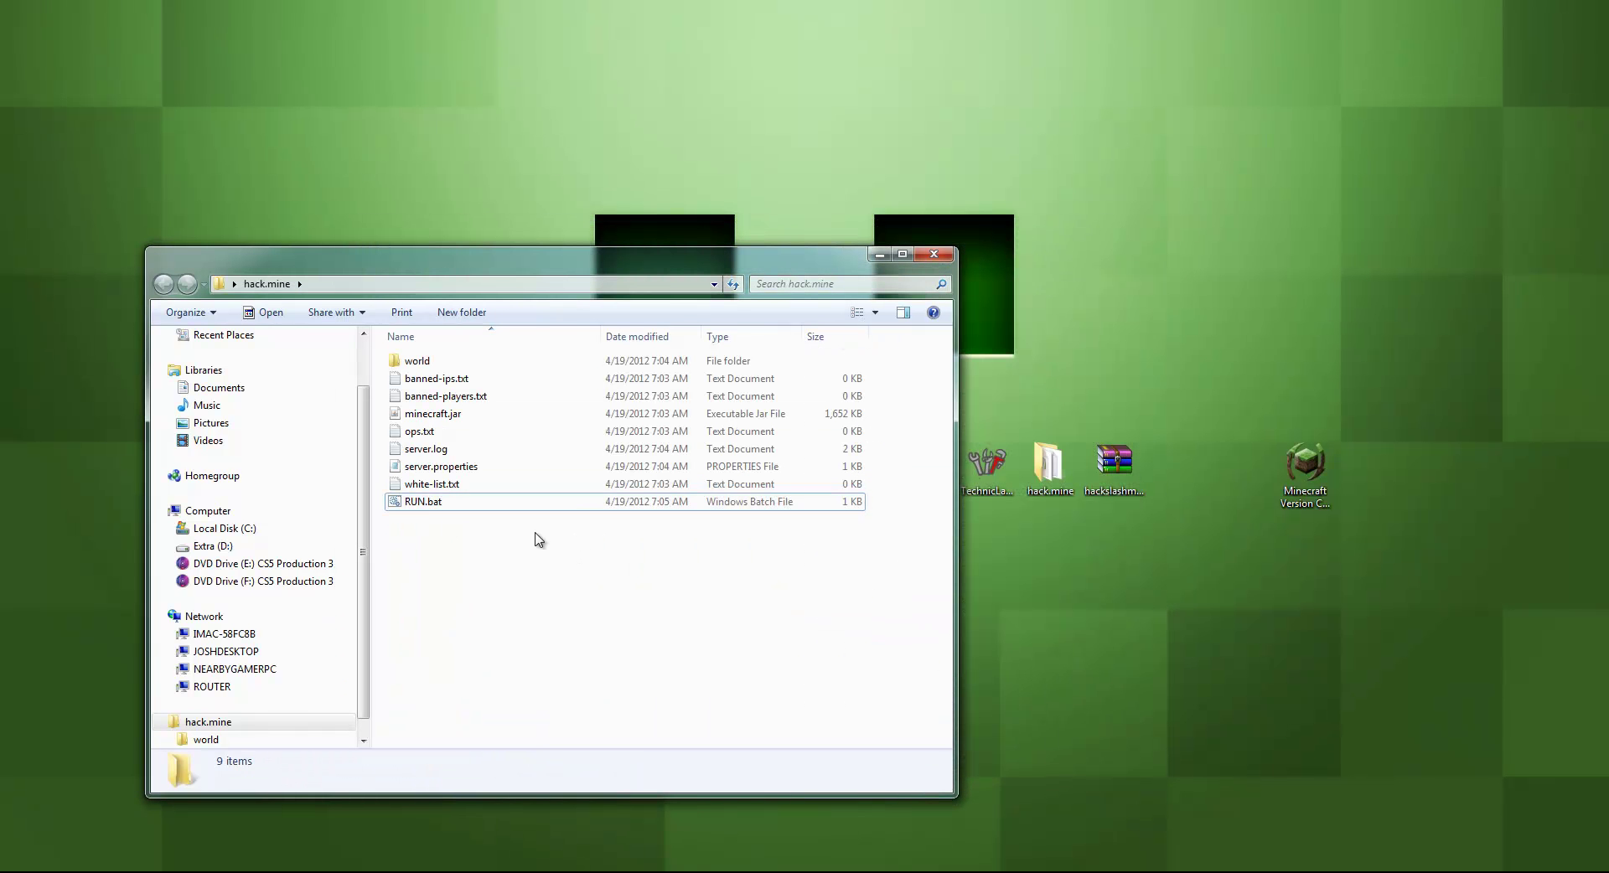
{"action": "left_click", "coordinate": [427, 503]}
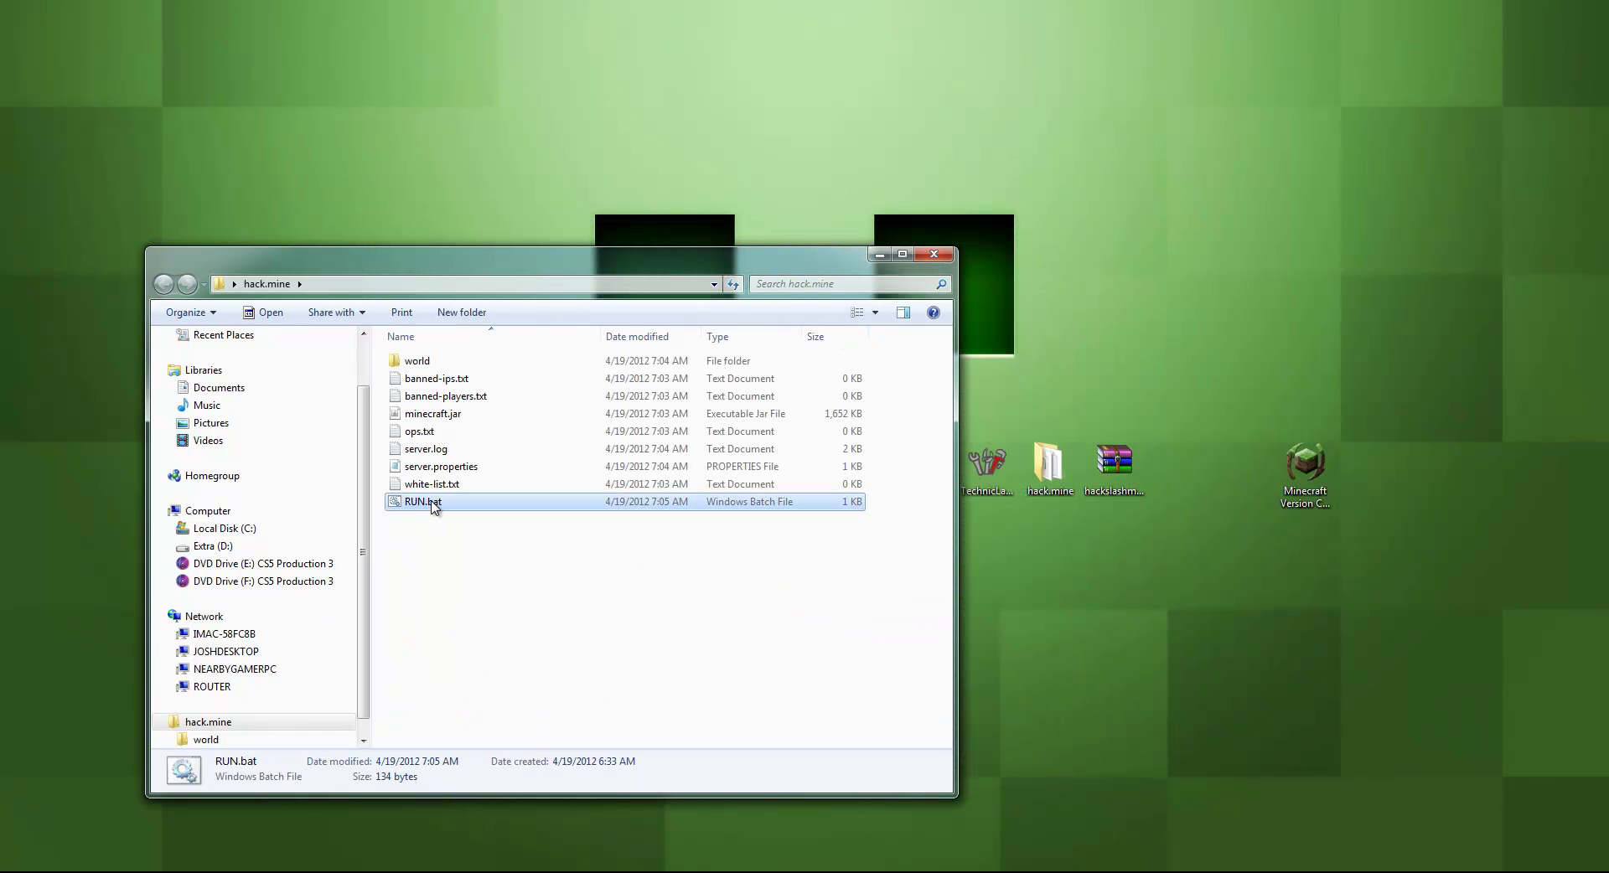
{"action": "double_click", "coordinate": [433, 505]}
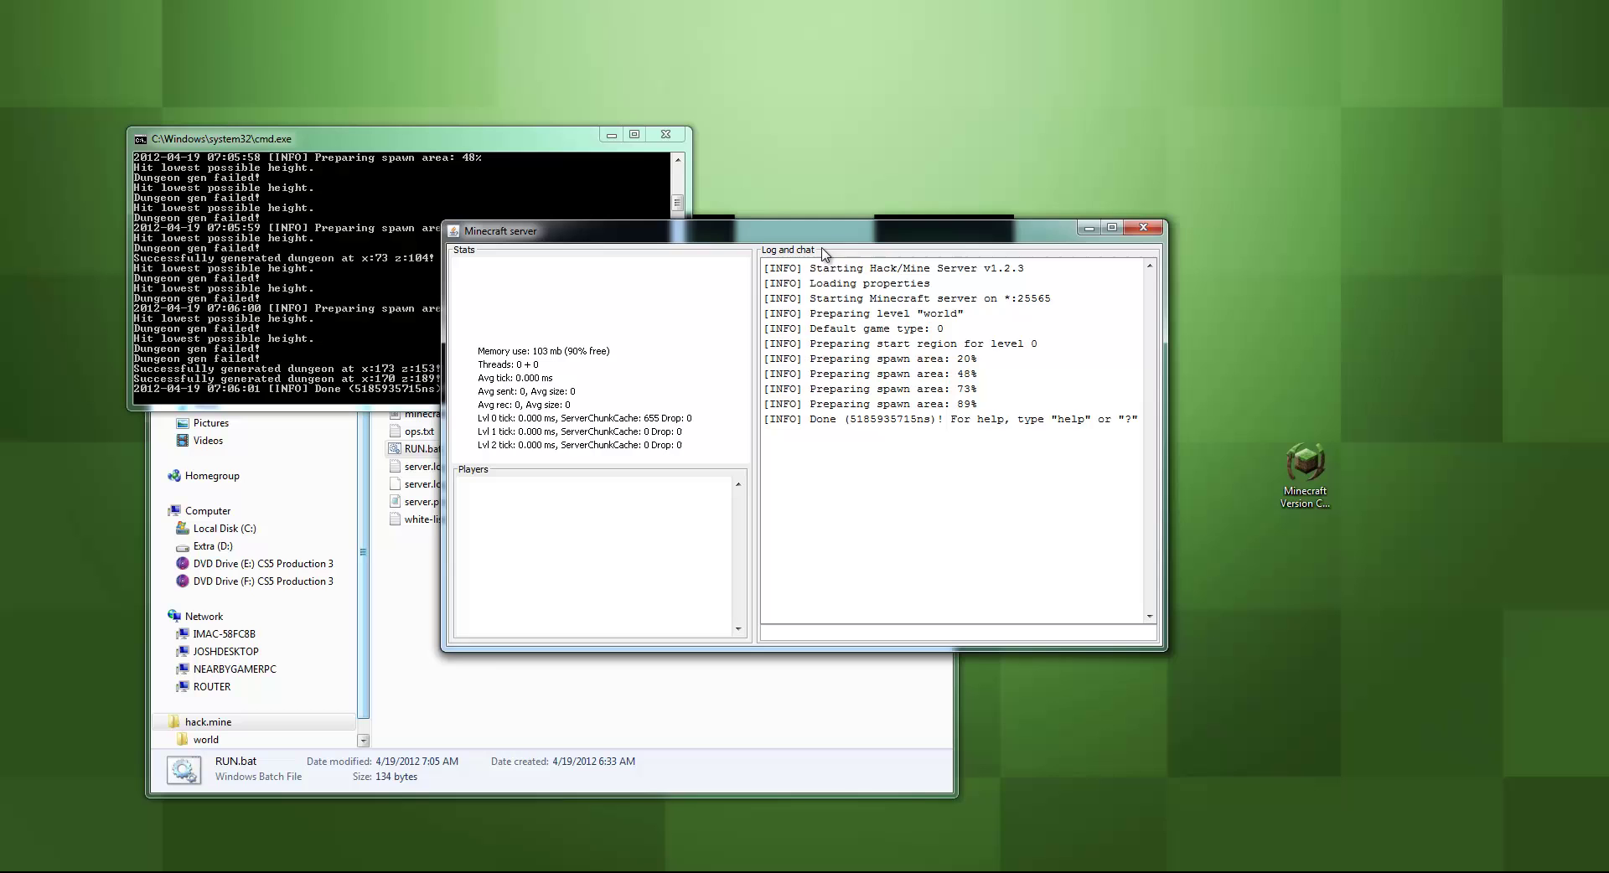
- Shut down the running Minecraft server and close its command console
{"action": "left_click_drag", "start_coordinate": [819, 235], "coordinate": [1210, 185]}
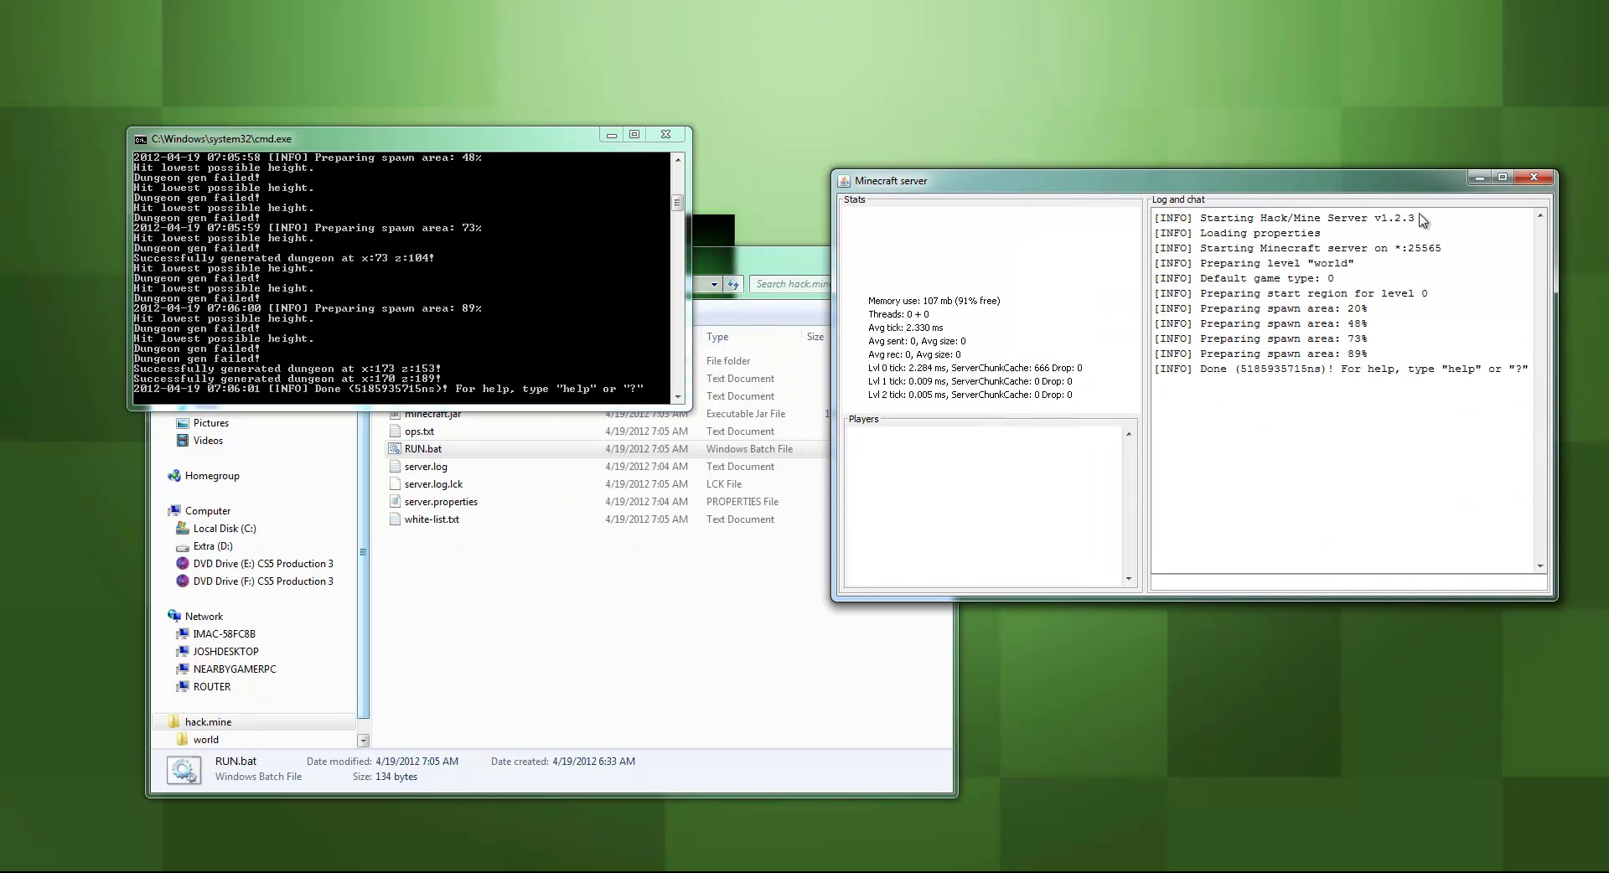
{"action": "left_click", "coordinate": [1534, 178]}
{"action": "left_click", "coordinate": [669, 137]}
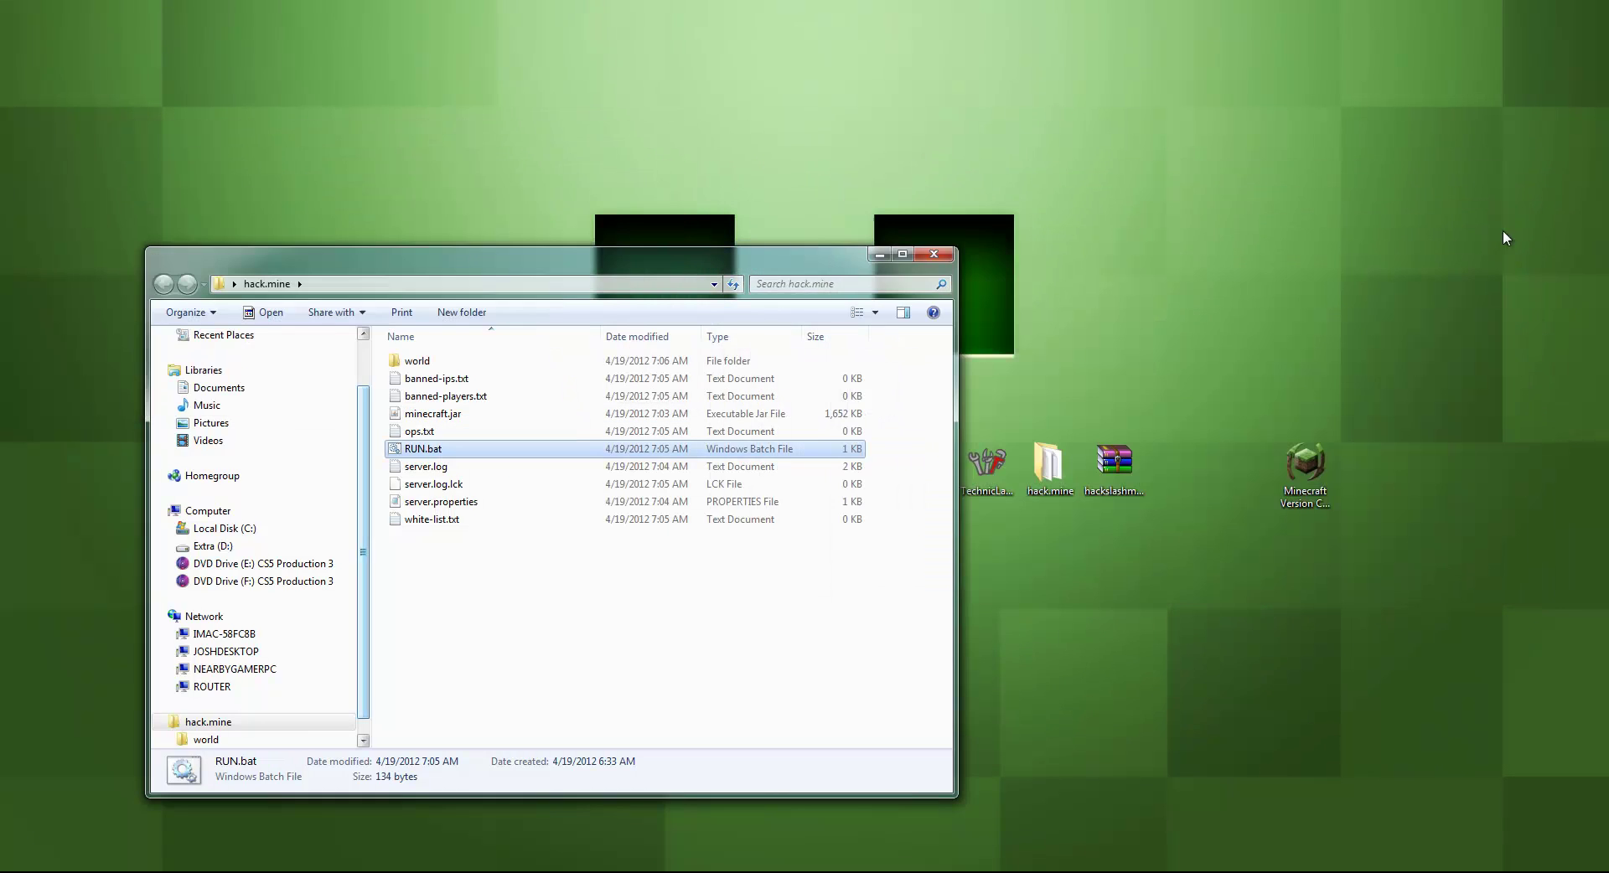
- Set server-port to 25555 in server.properties, then save and close the file
{"action": "double_click", "coordinate": [425, 502]}
{"action": "left_click_drag", "start_coordinate": [308, 167], "coordinate": [699, 142]}
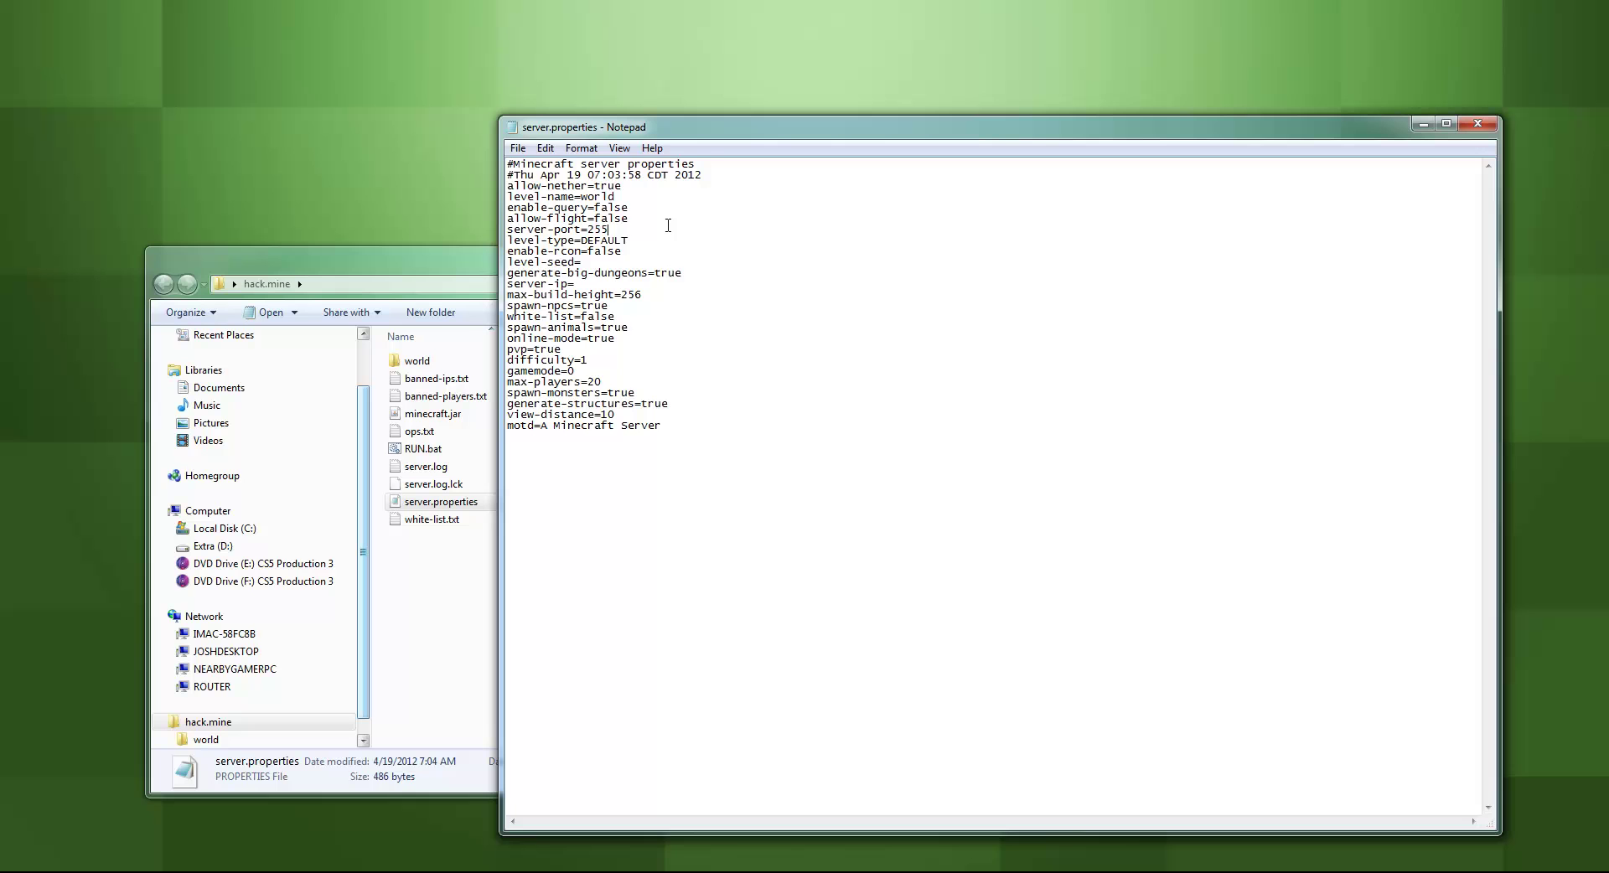
{"action": "left_click", "coordinate": [518, 148]}
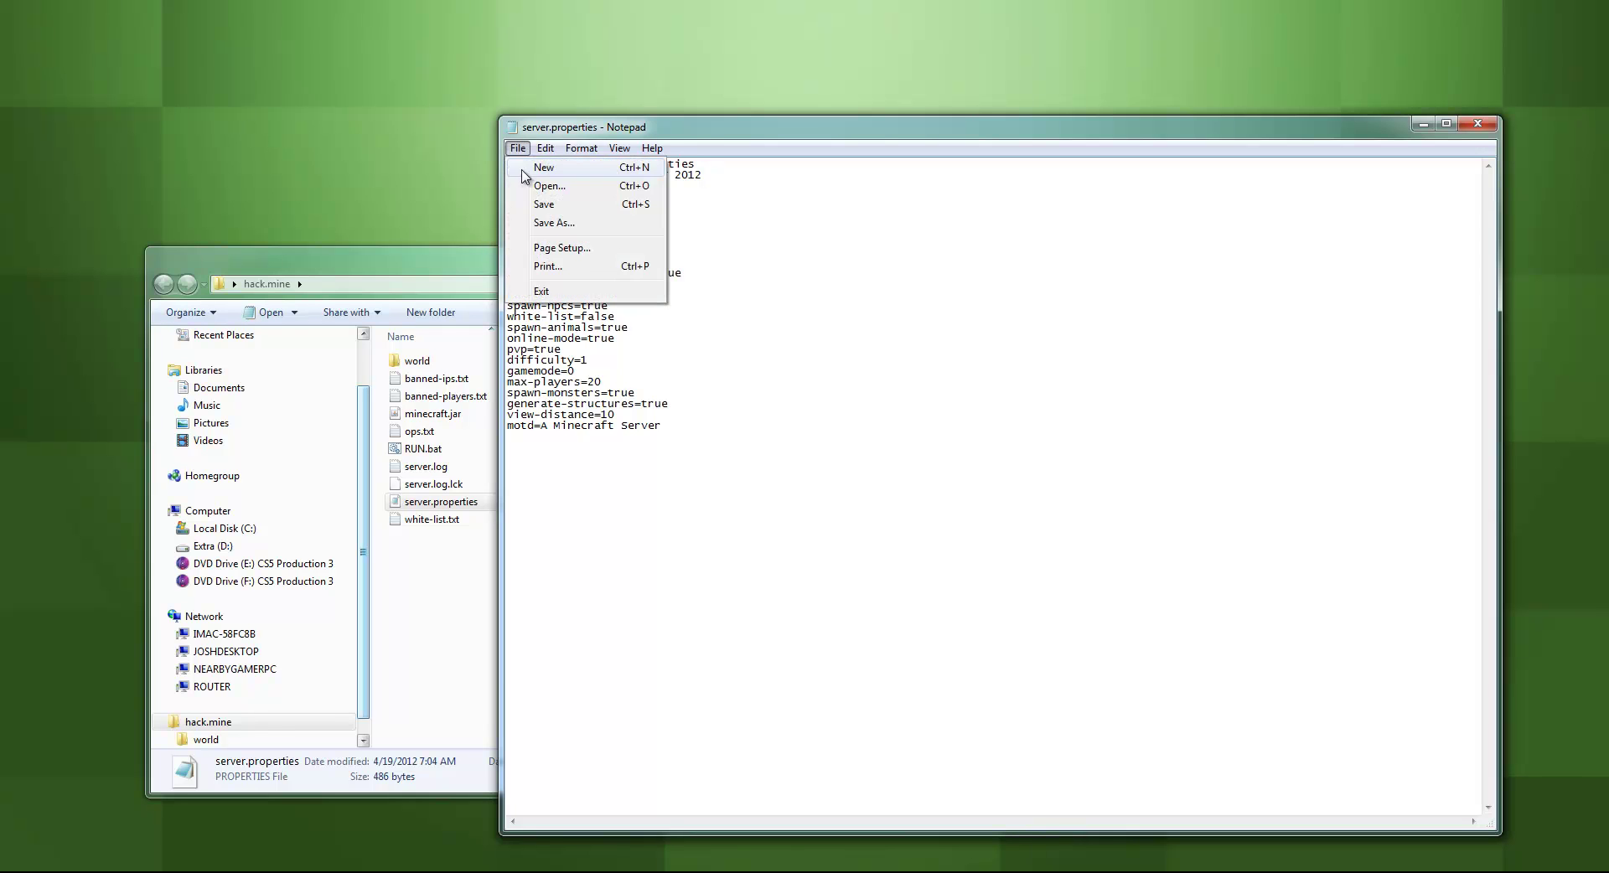
{"action": "left_click", "coordinate": [536, 204]}
{"action": "left_click", "coordinate": [1479, 123]}
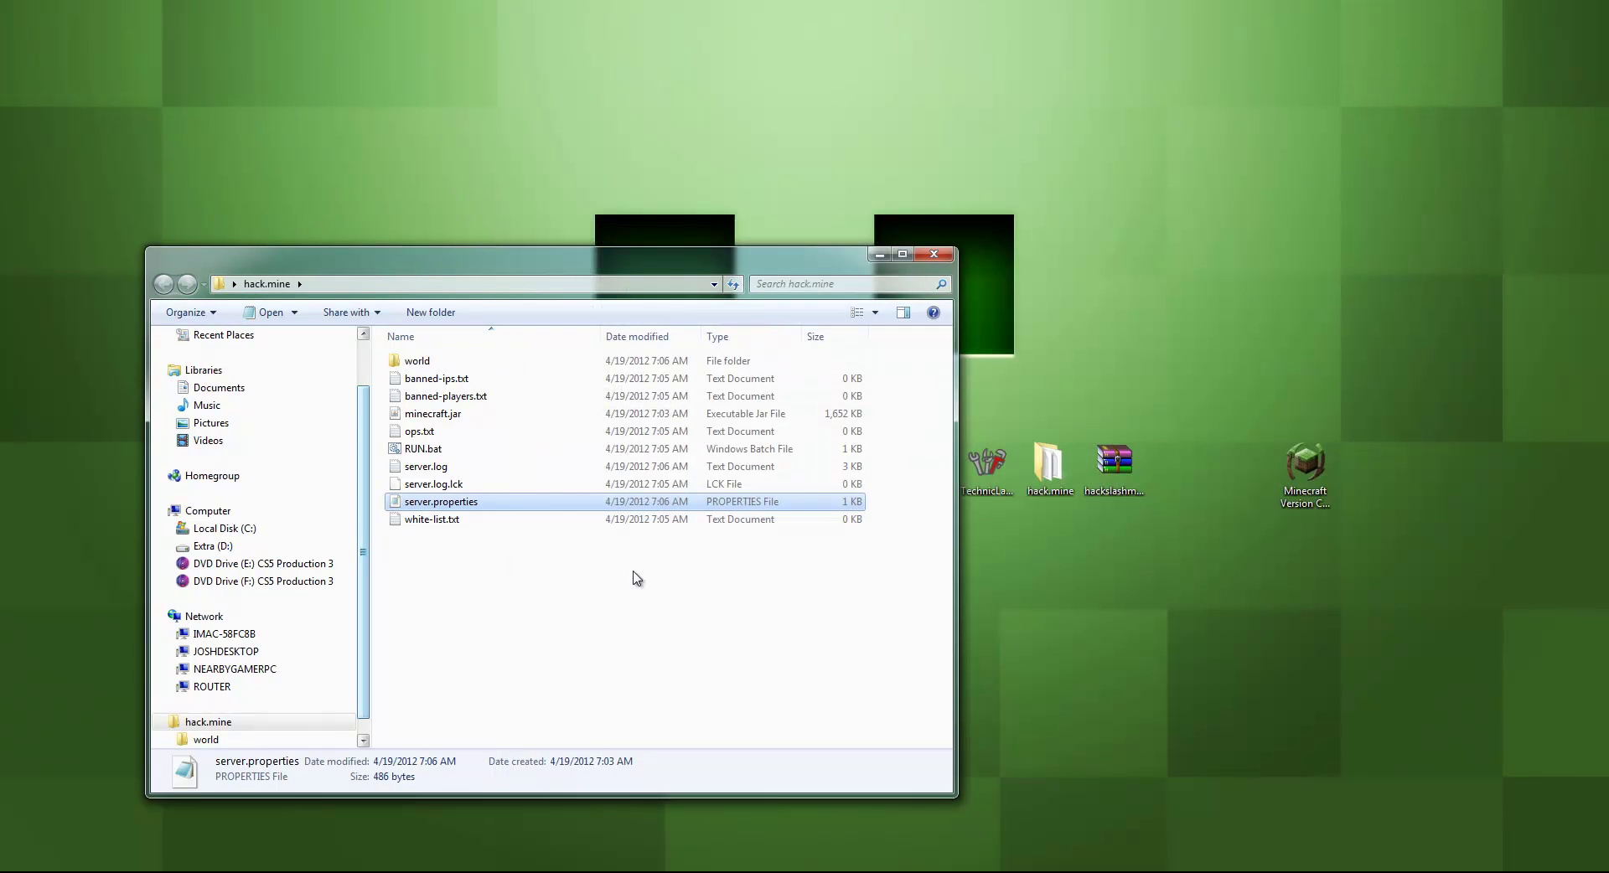
- Restart the server with RUN.bat and move its window clear of the desktop icons
{"action": "double_click", "coordinate": [435, 450]}
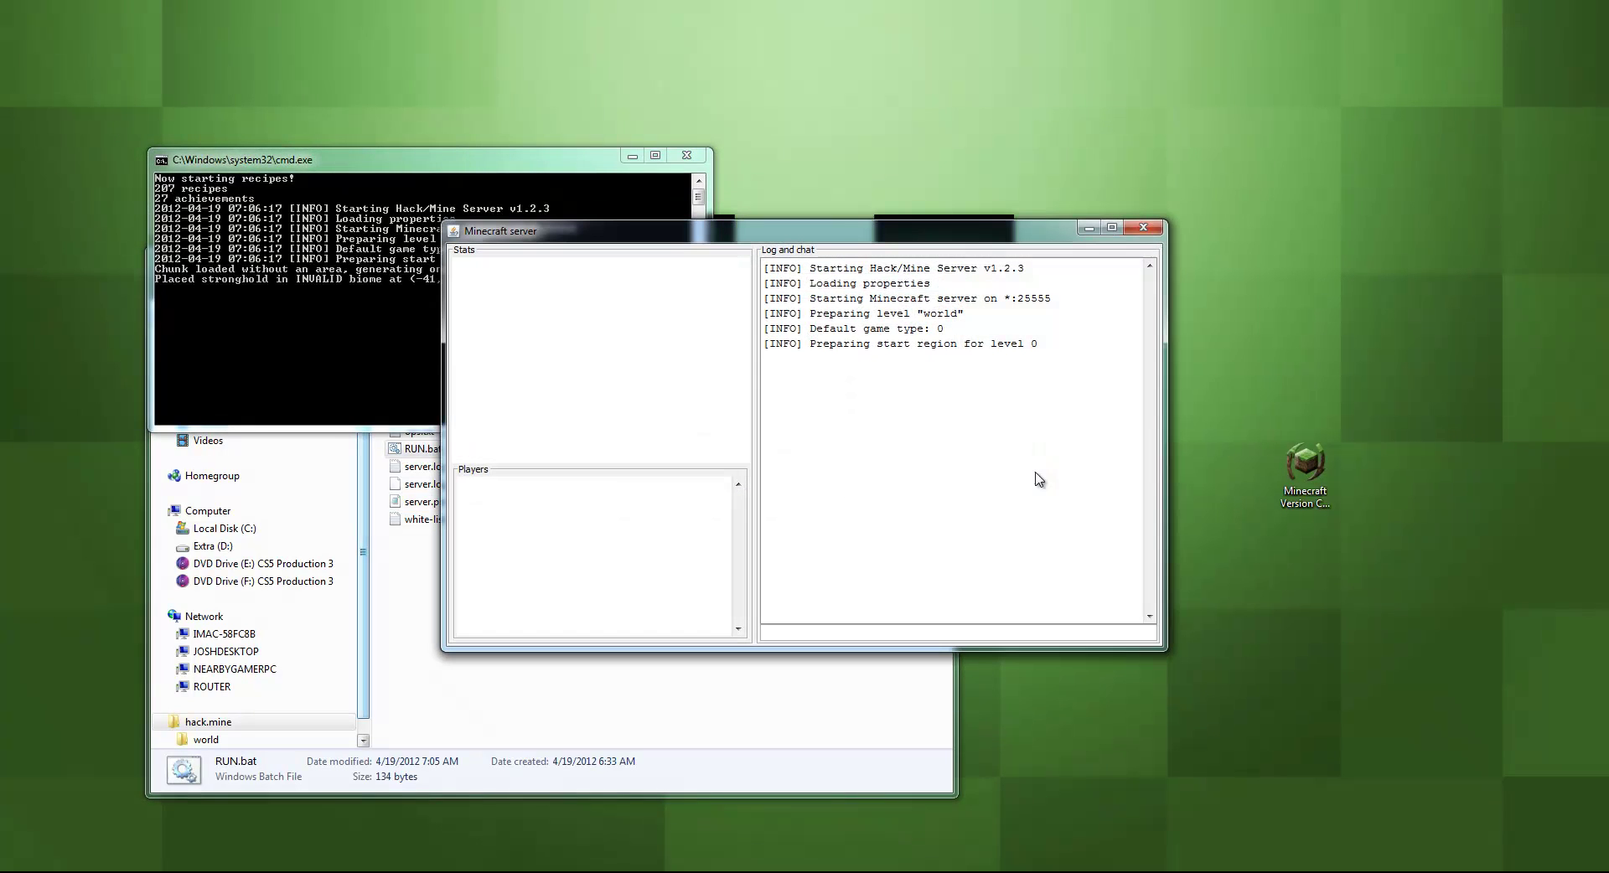
{"action": "left_click_drag", "start_coordinate": [901, 238], "coordinate": [598, 83]}
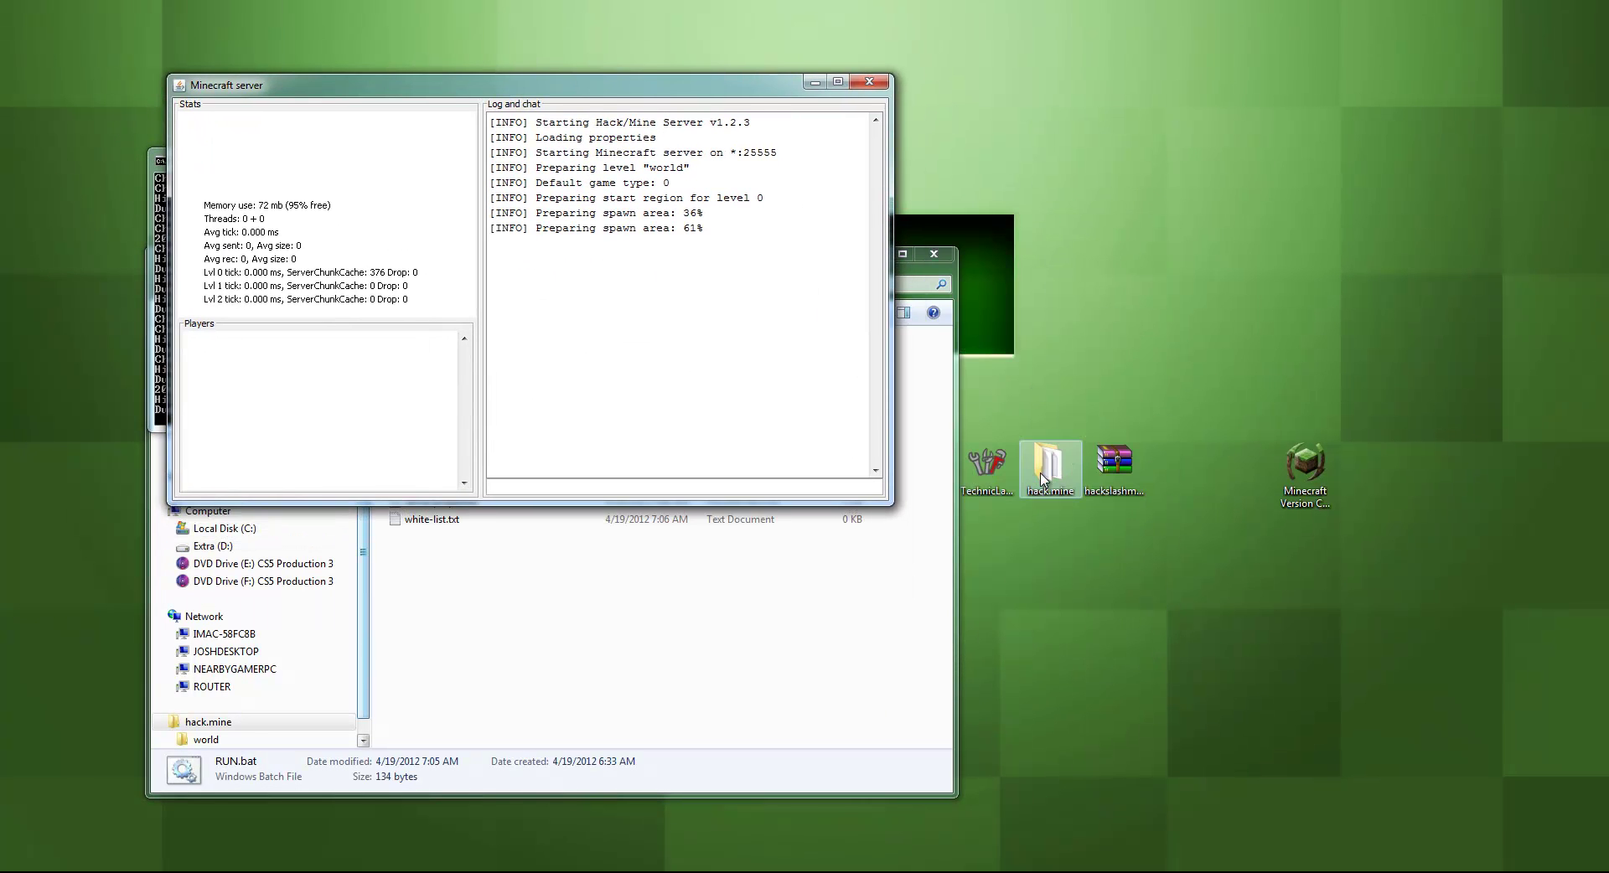
- Launch the Technic Launcher and log in to the Hack Slash Mine modpack with the remembered account
{"action": "double_click", "coordinate": [988, 463]}
{"action": "left_click", "coordinate": [828, 465]}
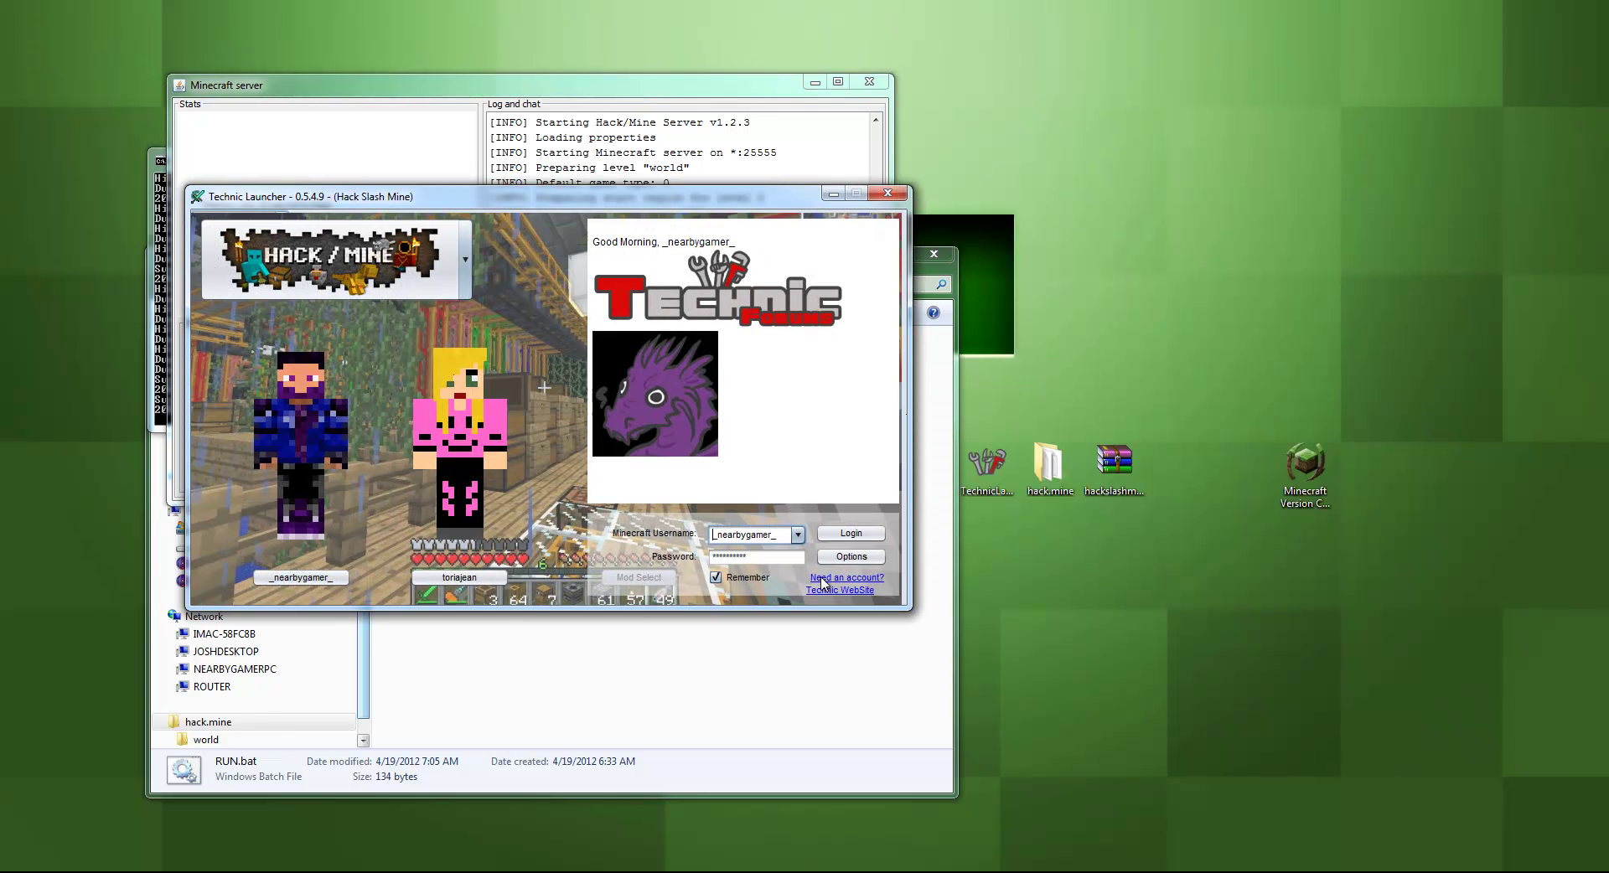
{"action": "left_click", "coordinate": [866, 538]}
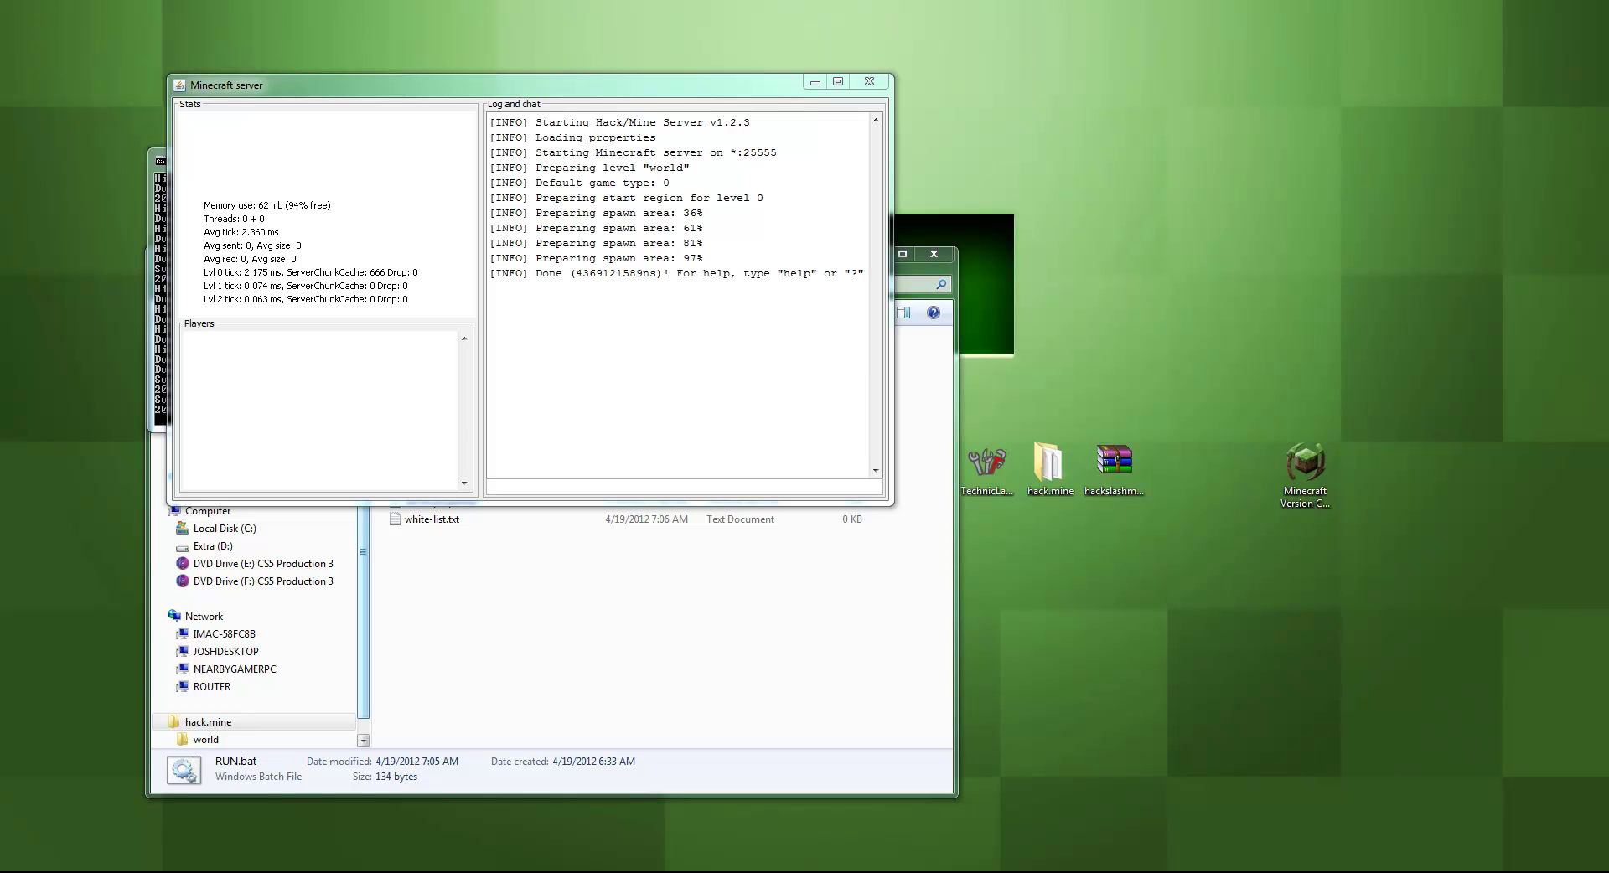
- In the Hack Slash Mine game, add a multiplayer server entry with the address localhost:25555, keeping the name Minecraft Server
{"action": "key", "text": "alt+Tab"}
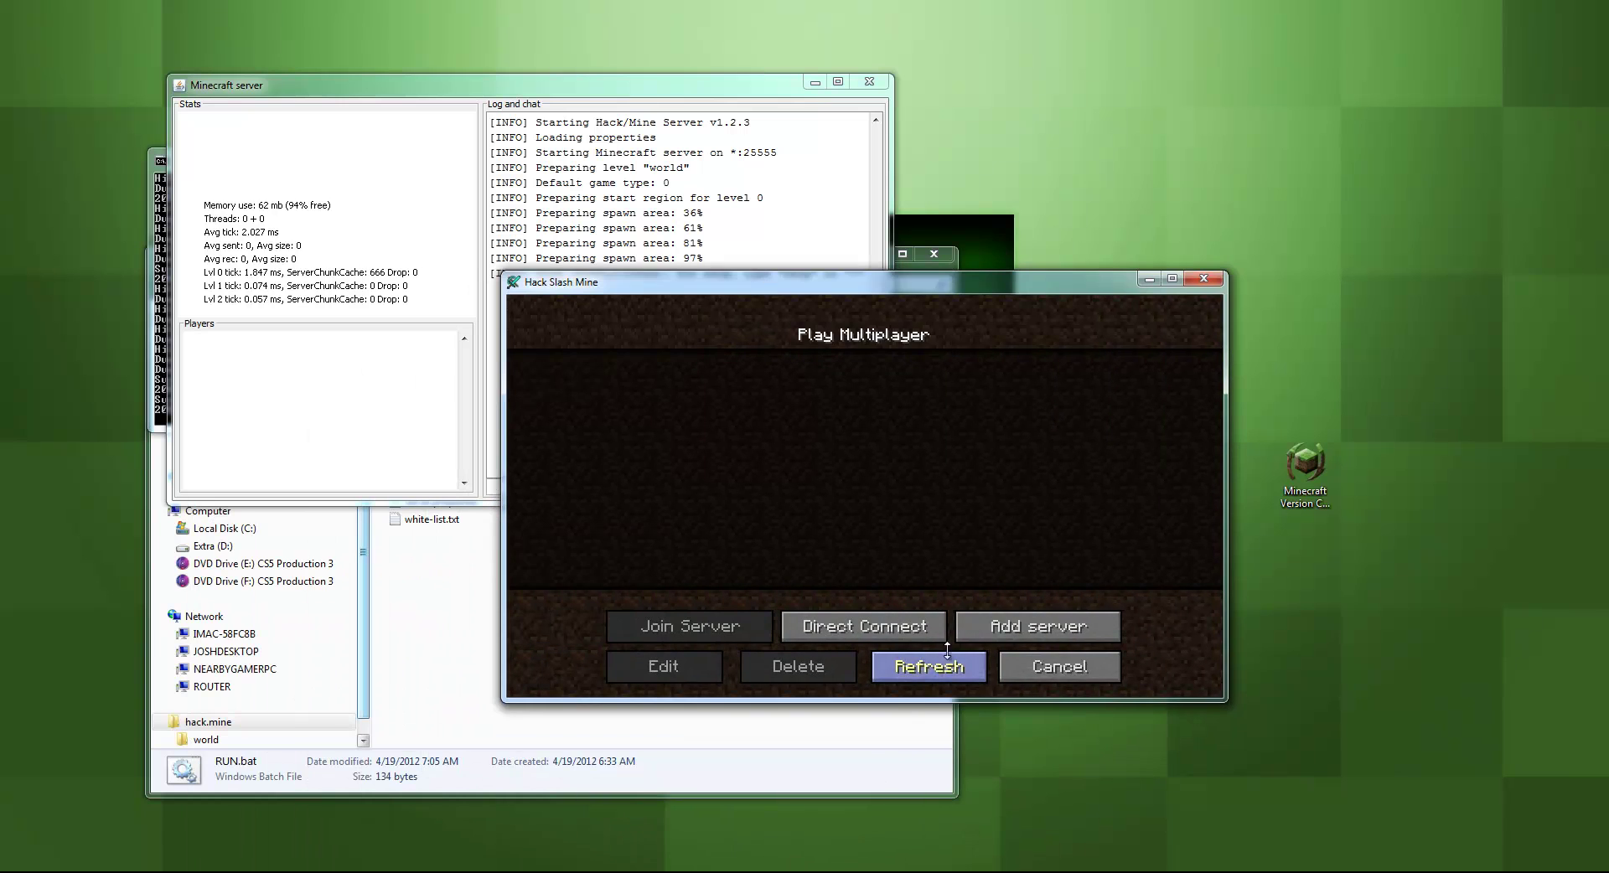
{"action": "left_click", "coordinate": [1007, 624]}
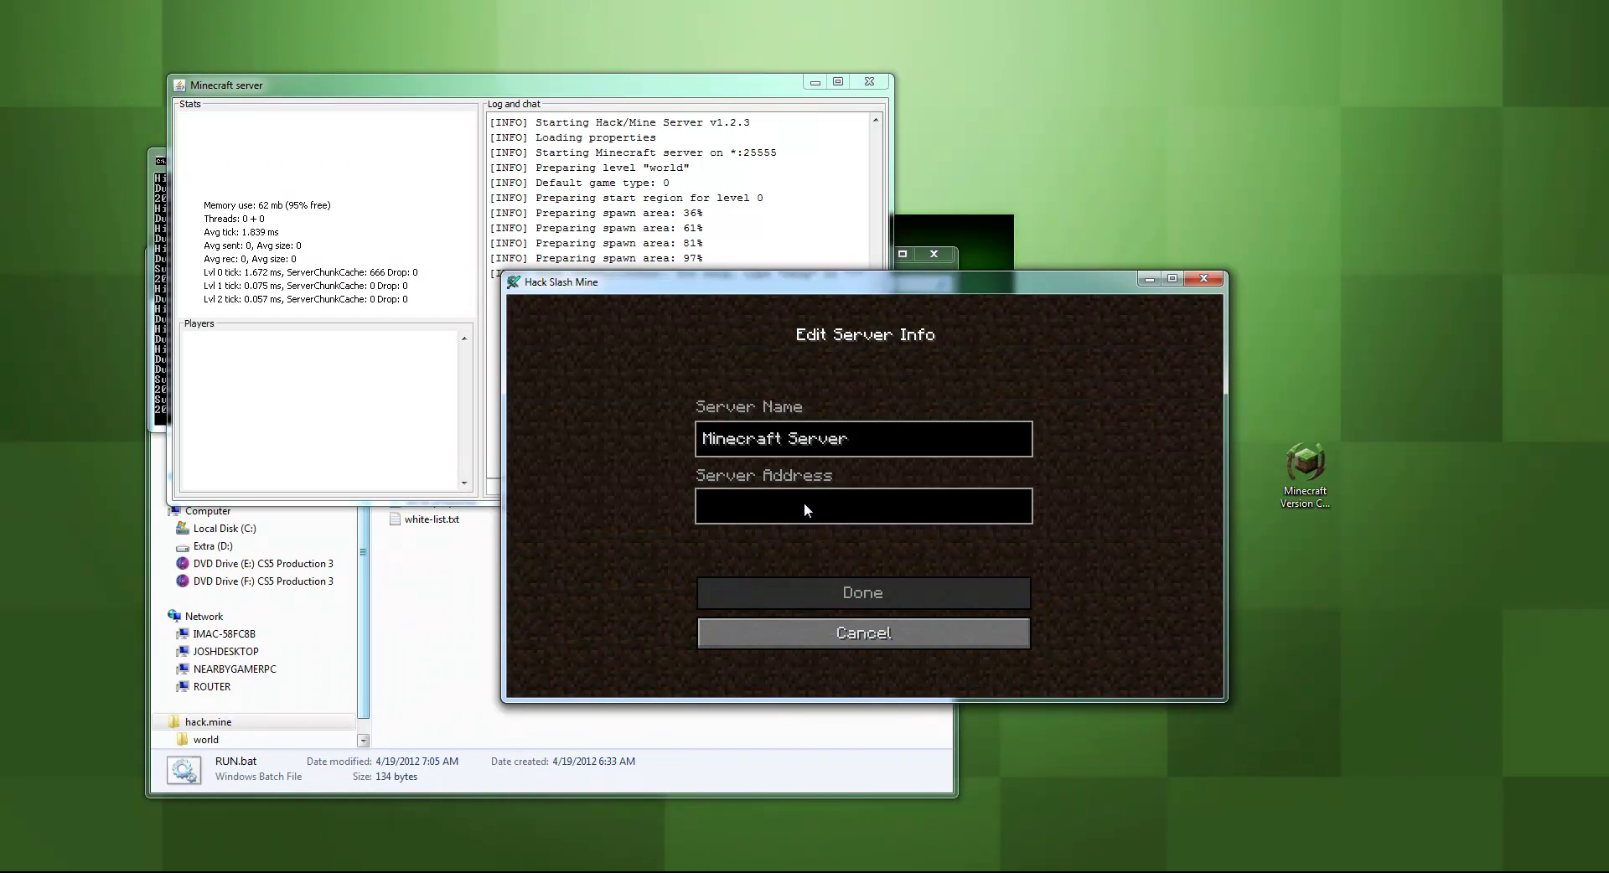
{"action": "type", "text": "localh"}
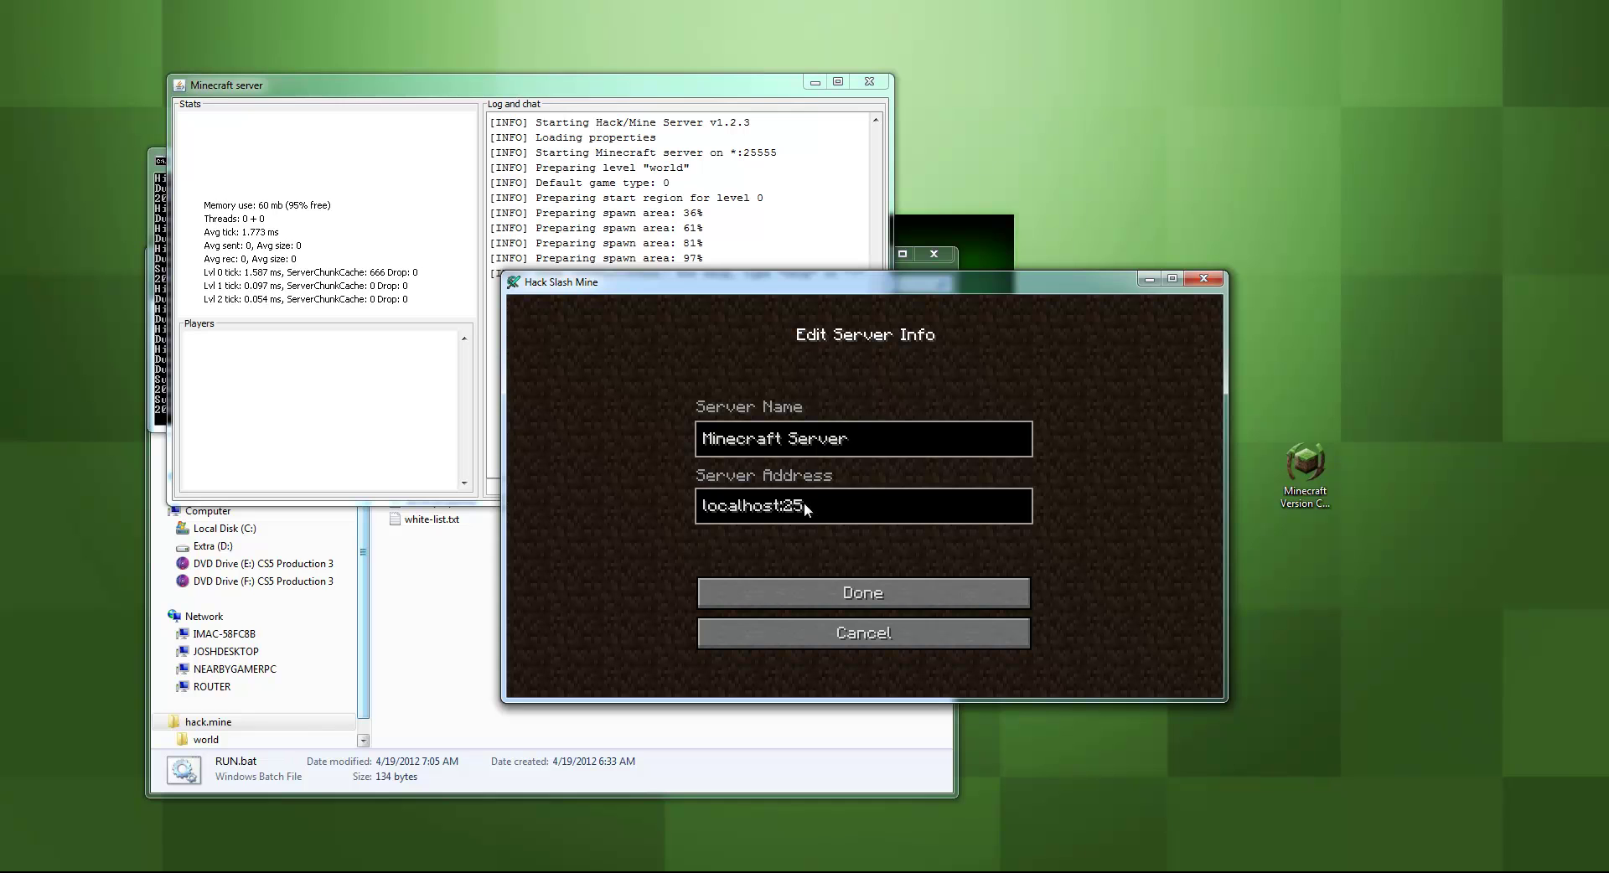
{"action": "key", "text": "Return"}
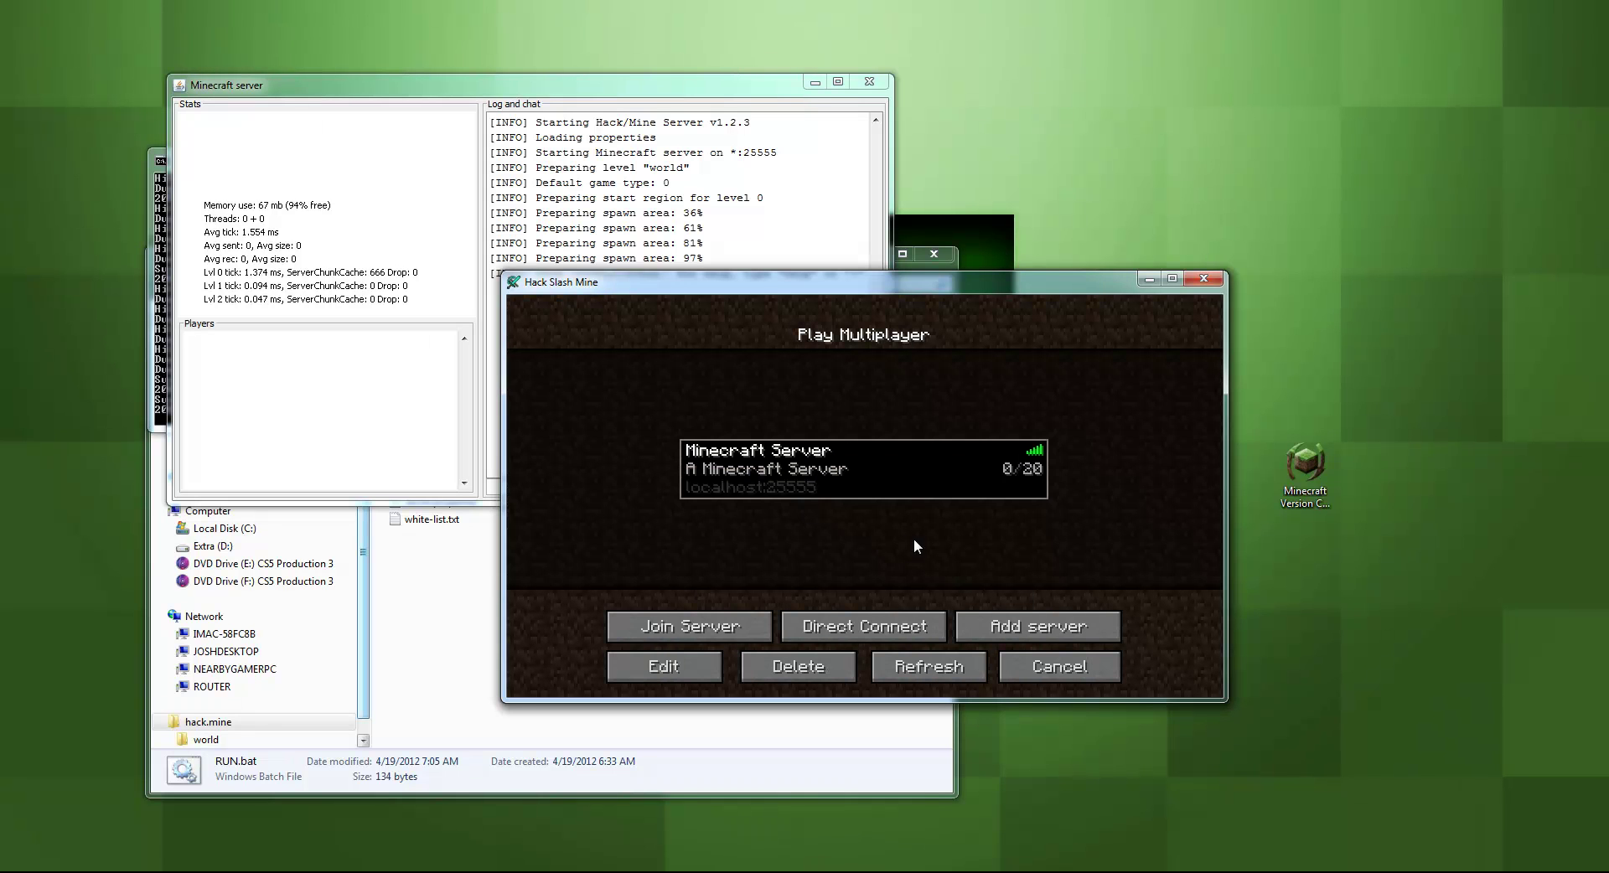
- Join the localhost:25555 server and create the character as a Warrior
{"action": "double_click", "coordinate": [791, 473]}
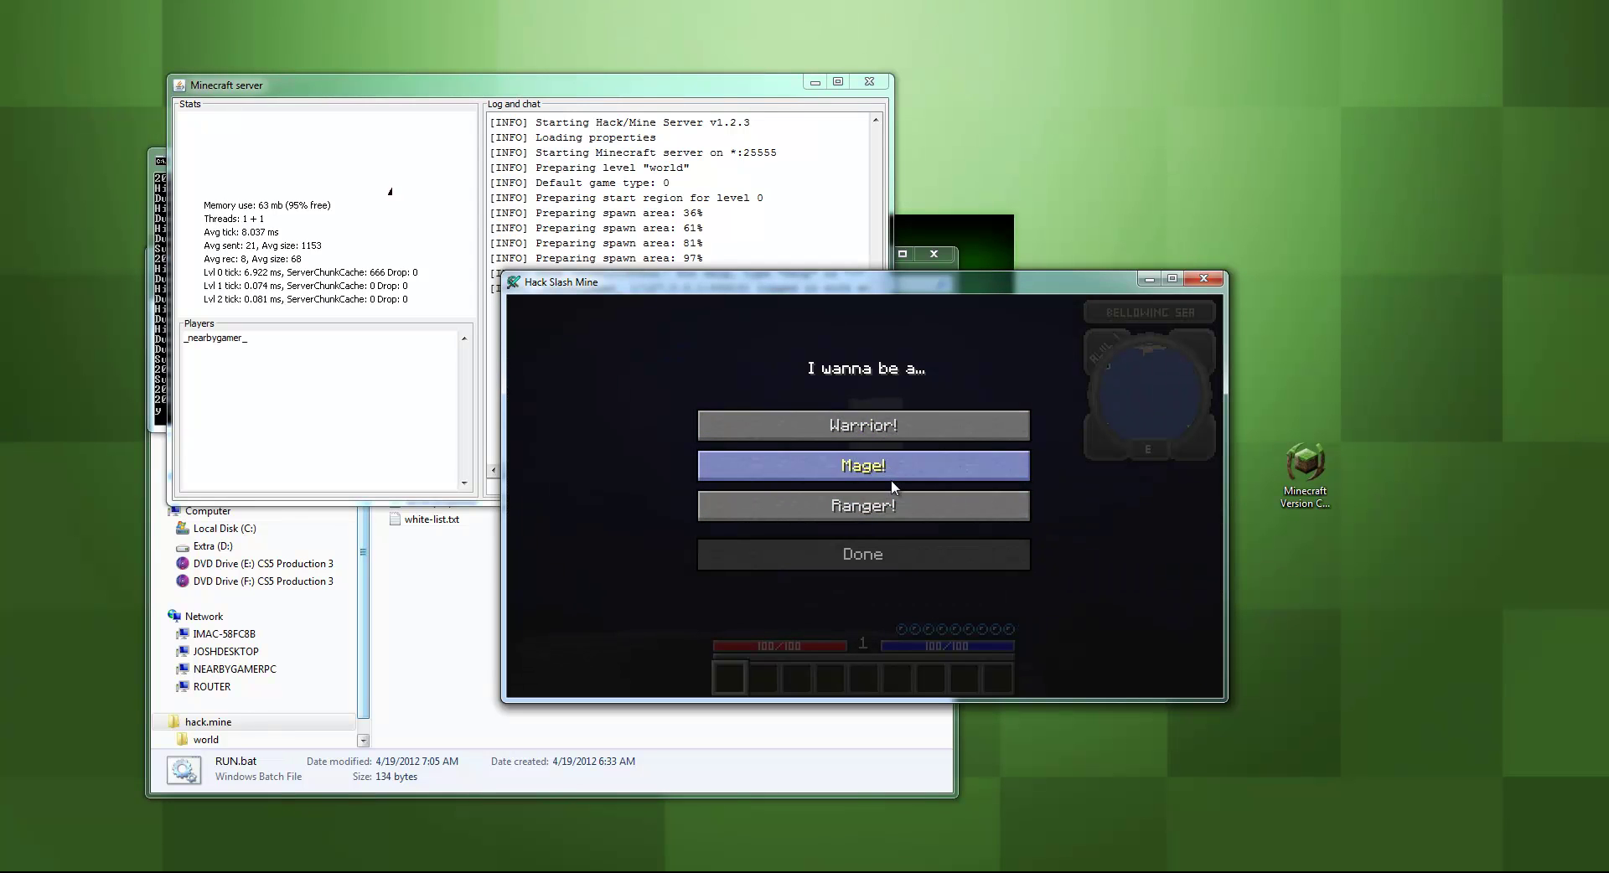
{"action": "left_click", "coordinate": [863, 425]}
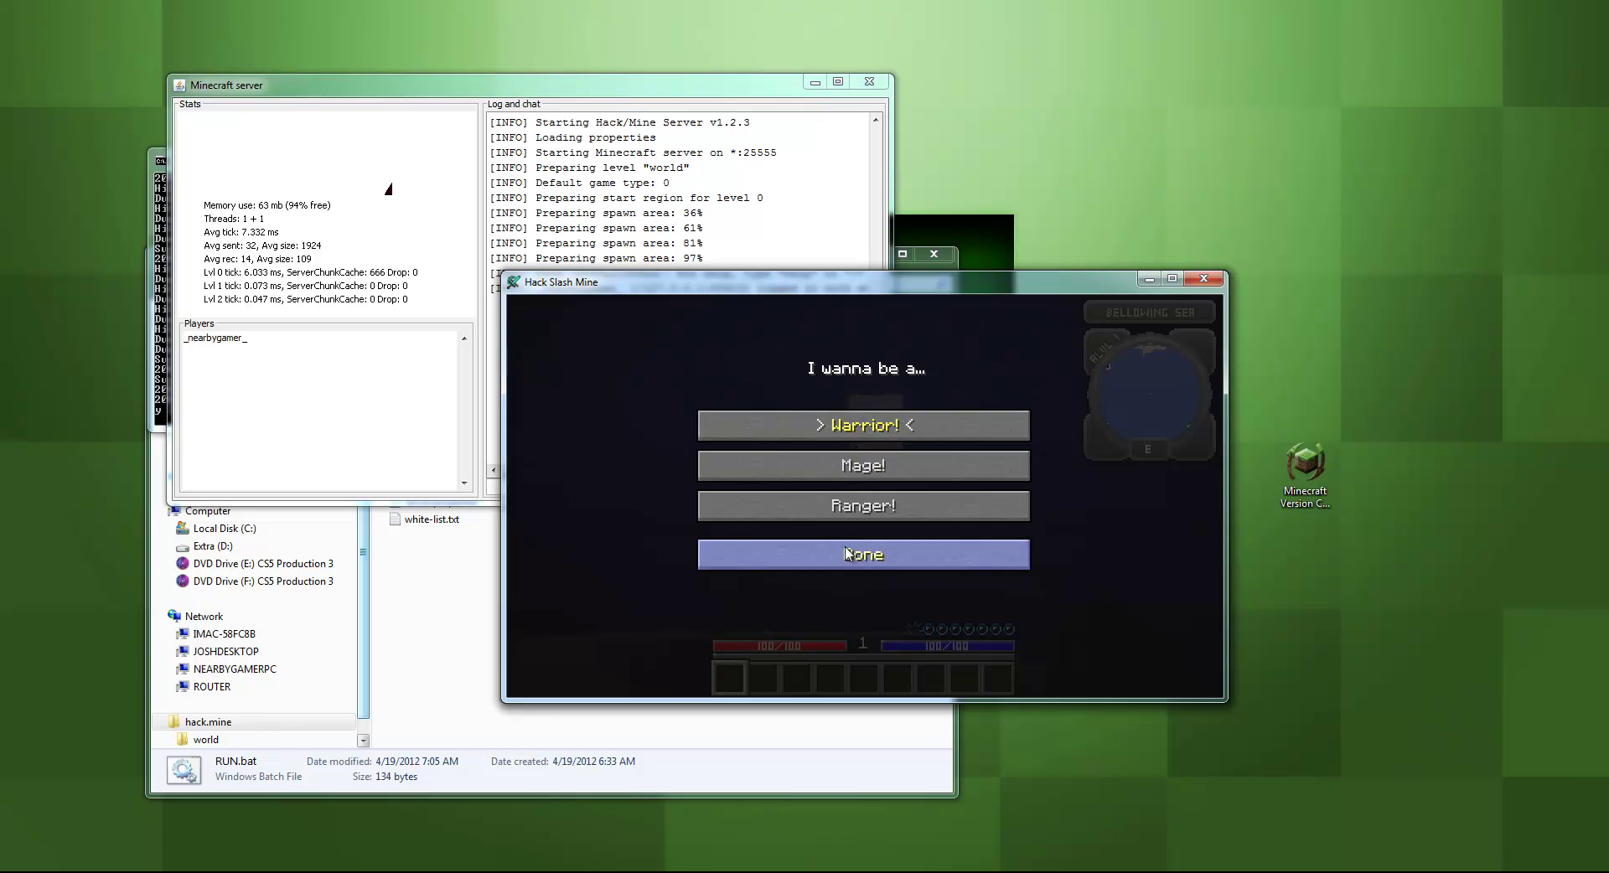
{"action": "left_click", "coordinate": [863, 554]}
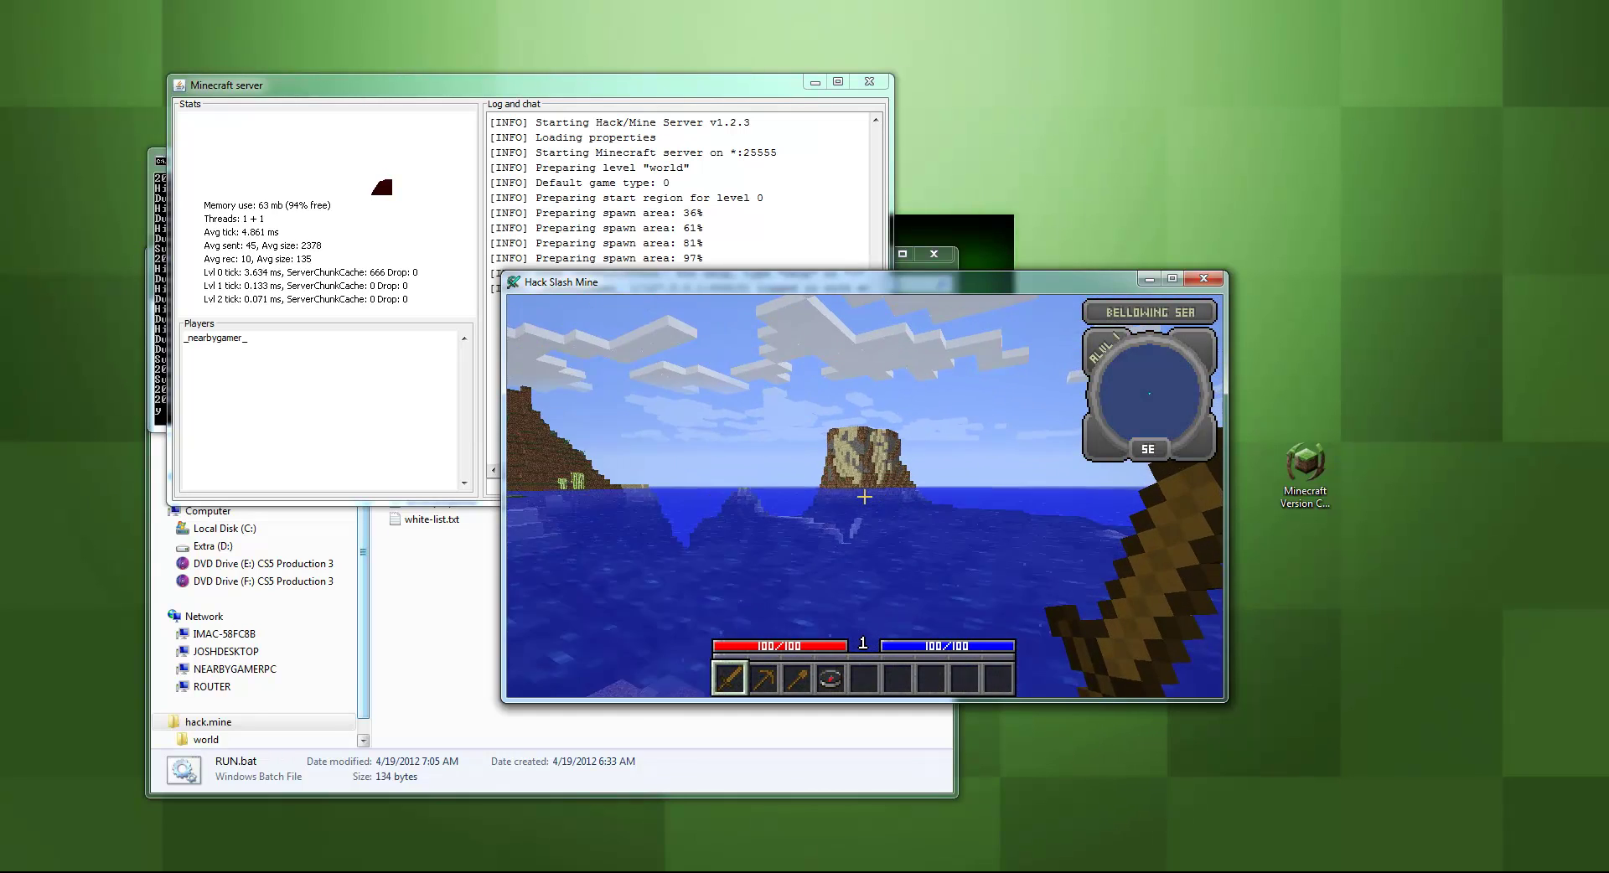
- Swim east to the nearby island and attack the Orc Archer on its shore with the wooden sword
{"action": "left_click", "coordinate": [864, 497]}
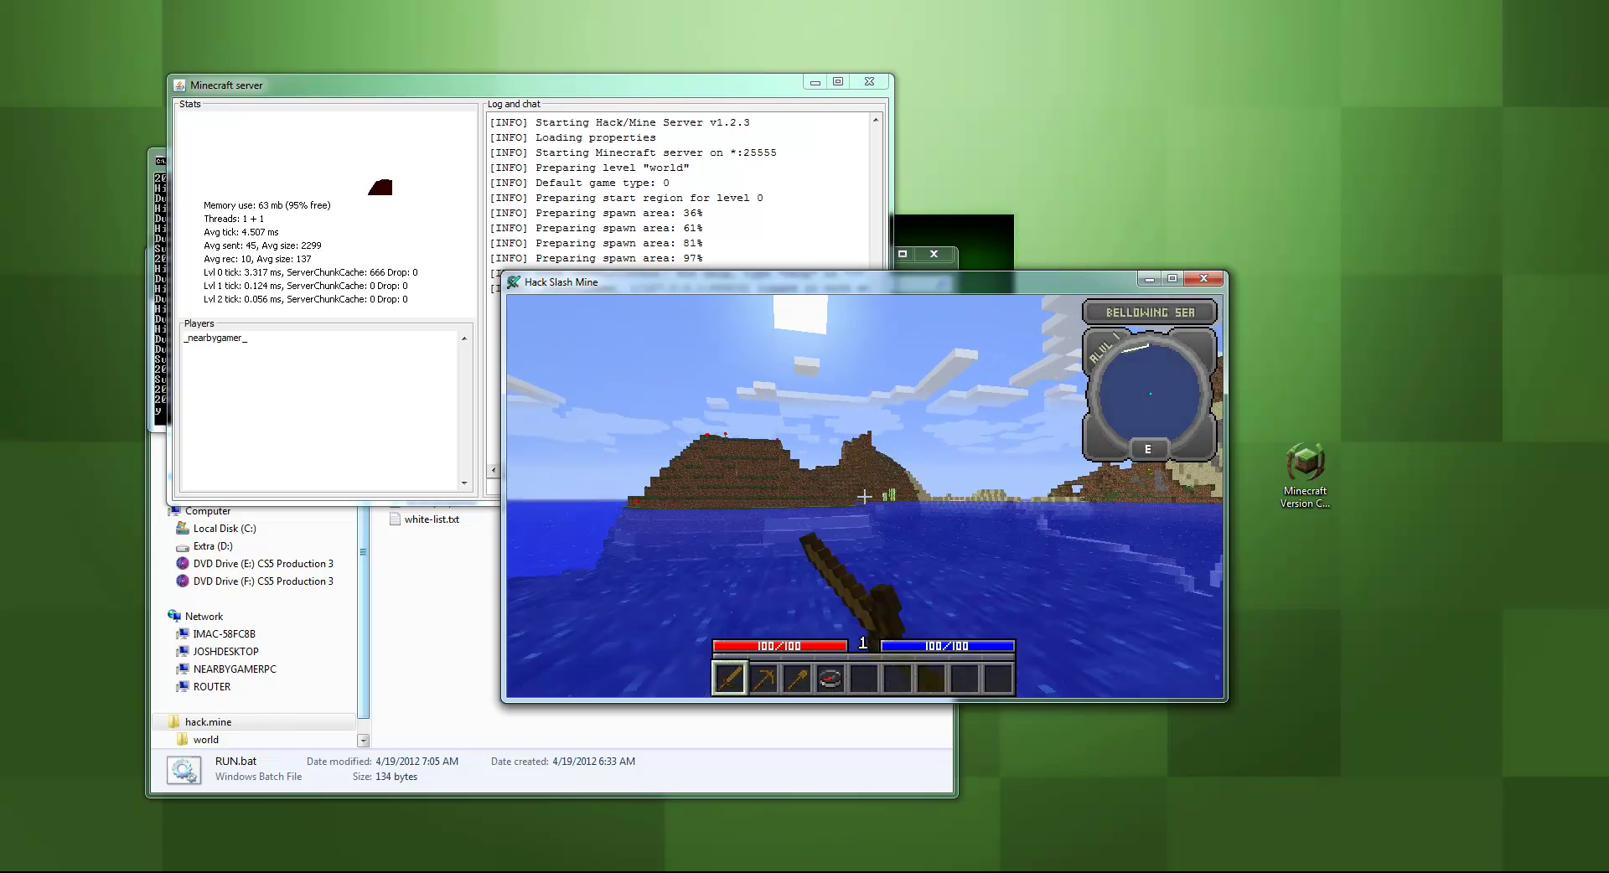
{"action": "key", "text": "w"}
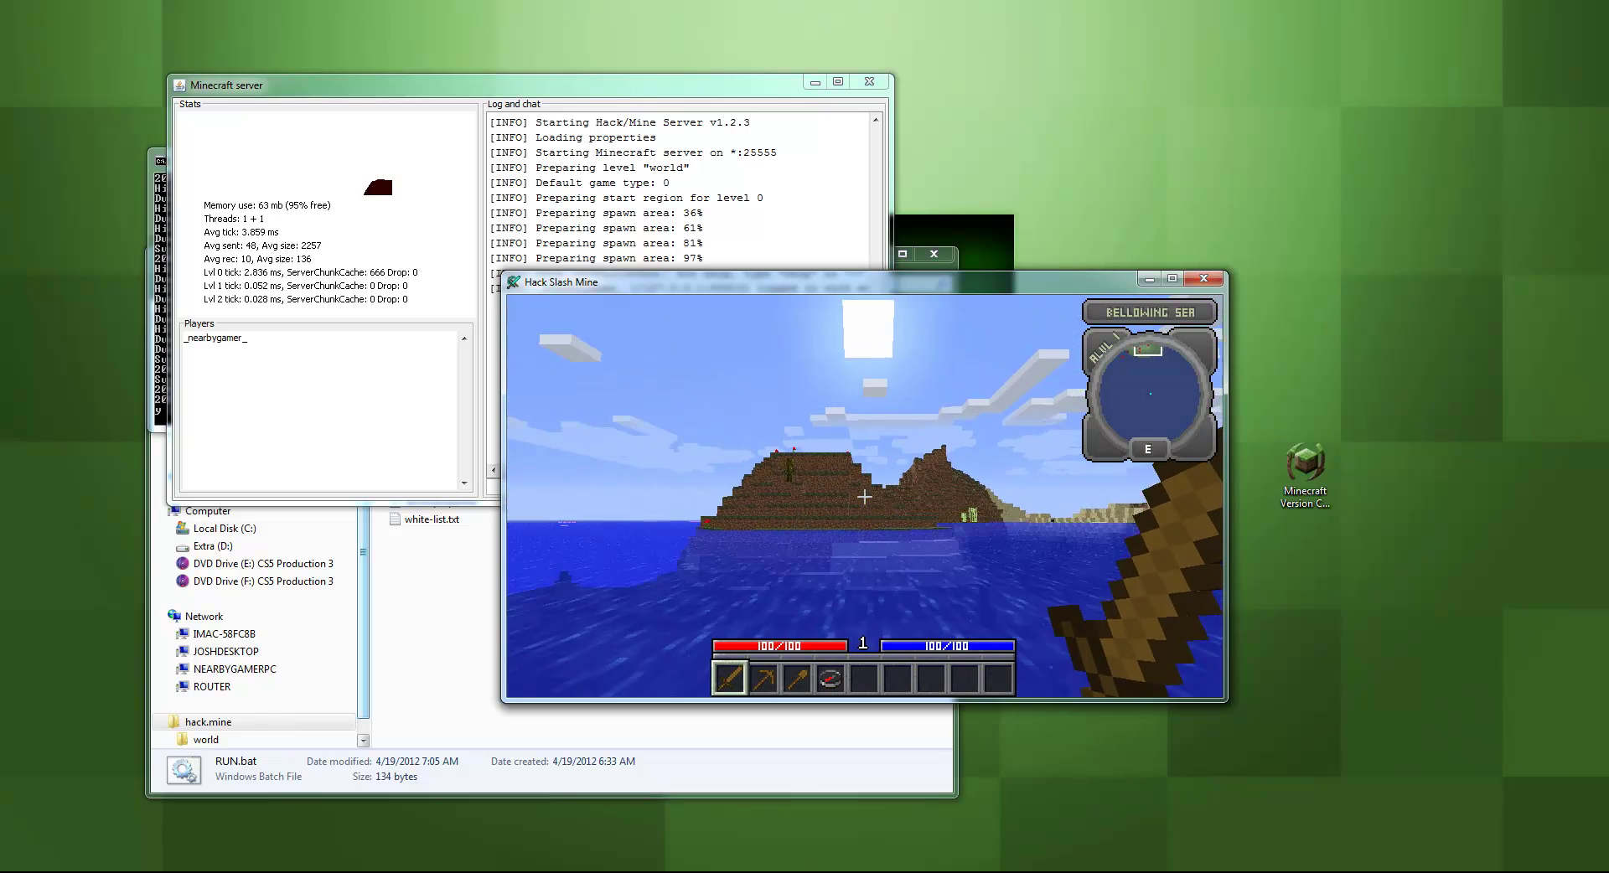
{"action": "left_click", "coordinate": [864, 497]}
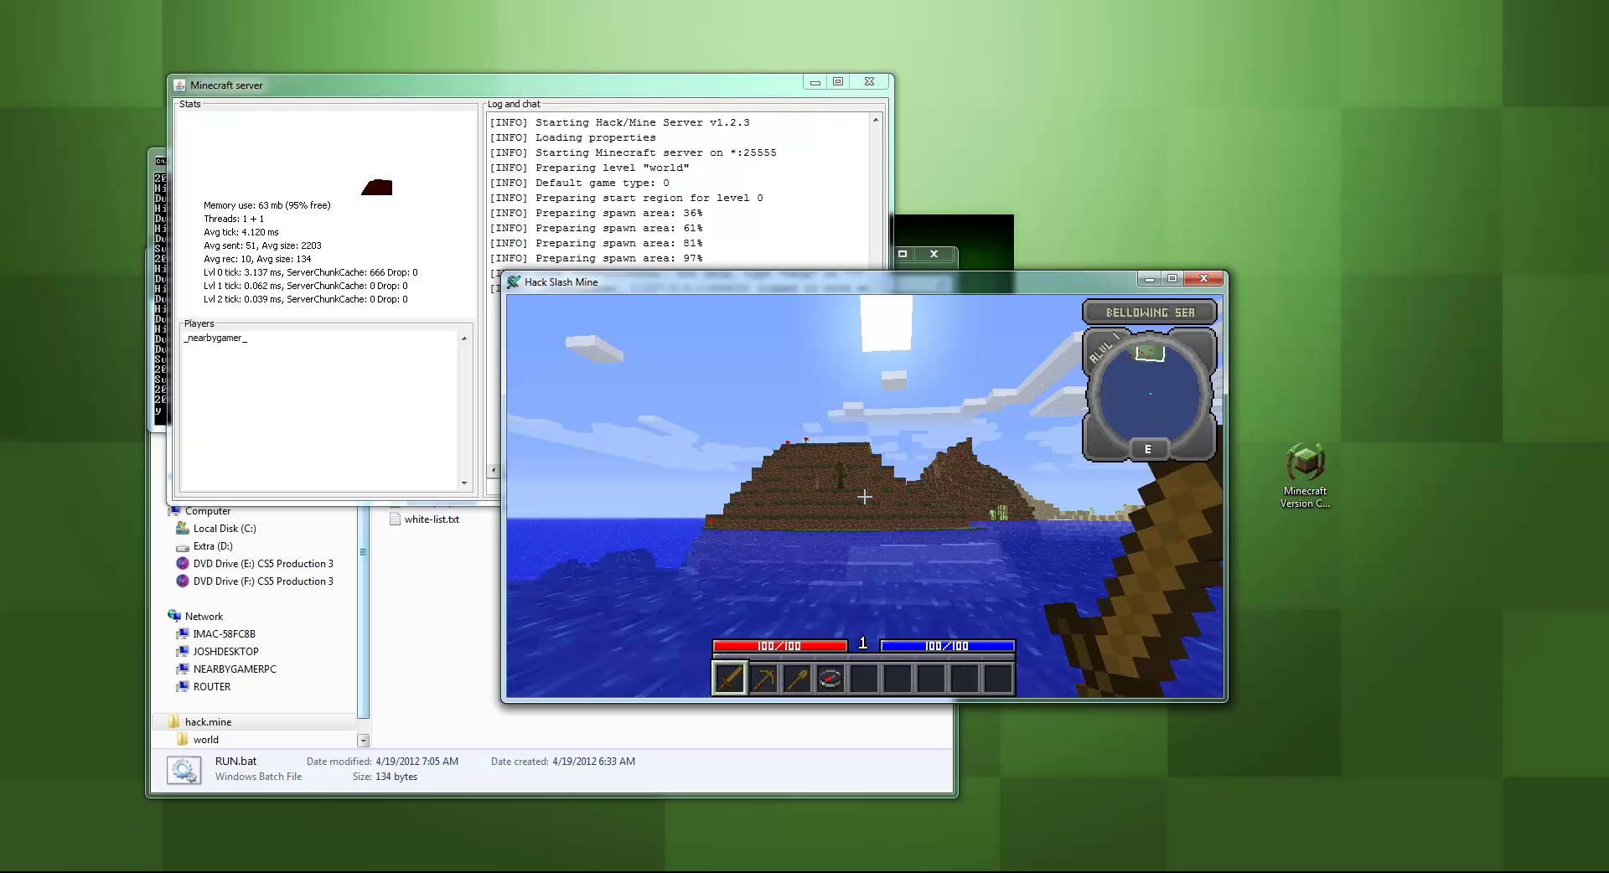
{"action": "key", "text": "w"}
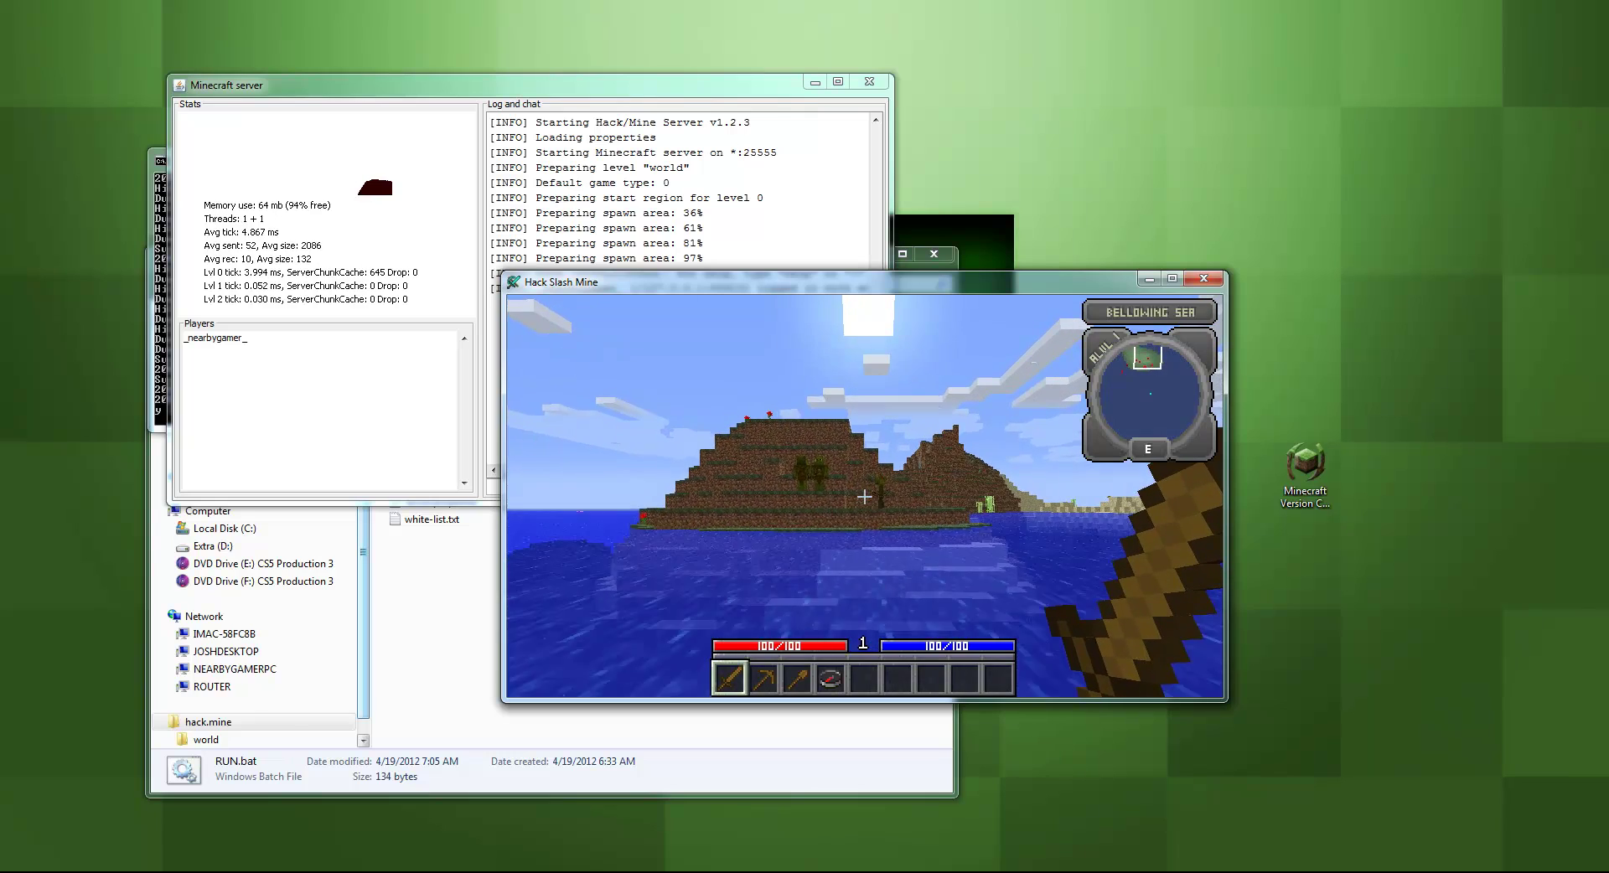
{"action": "key", "text": "w"}
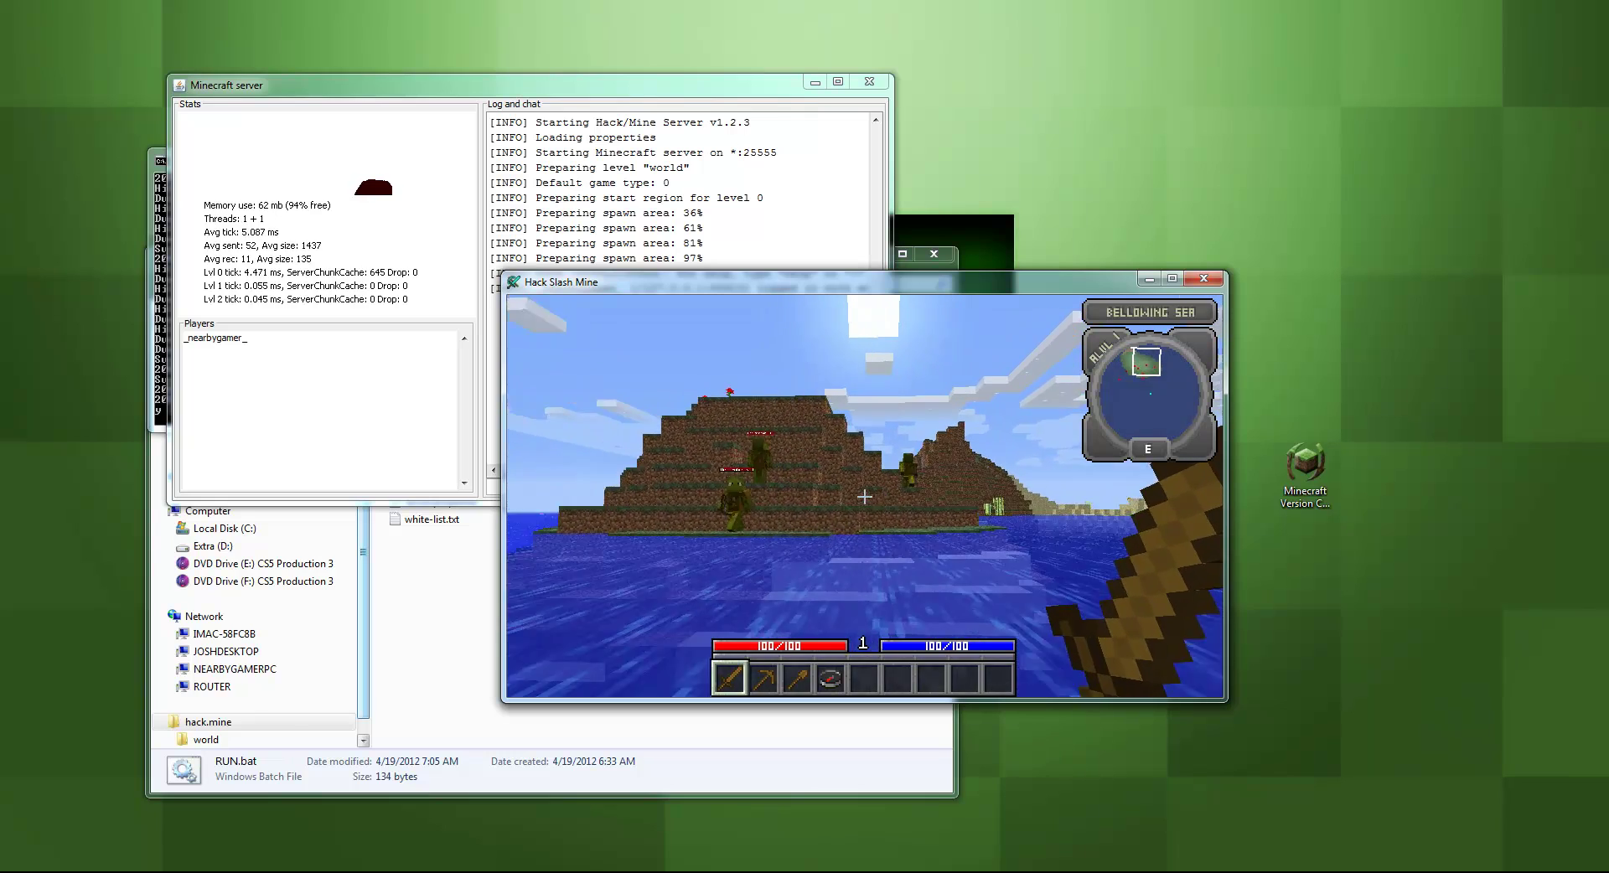
{"action": "left_click", "coordinate": [864, 497]}
{"action": "key", "text": "w"}
{"action": "key", "text": "r"}
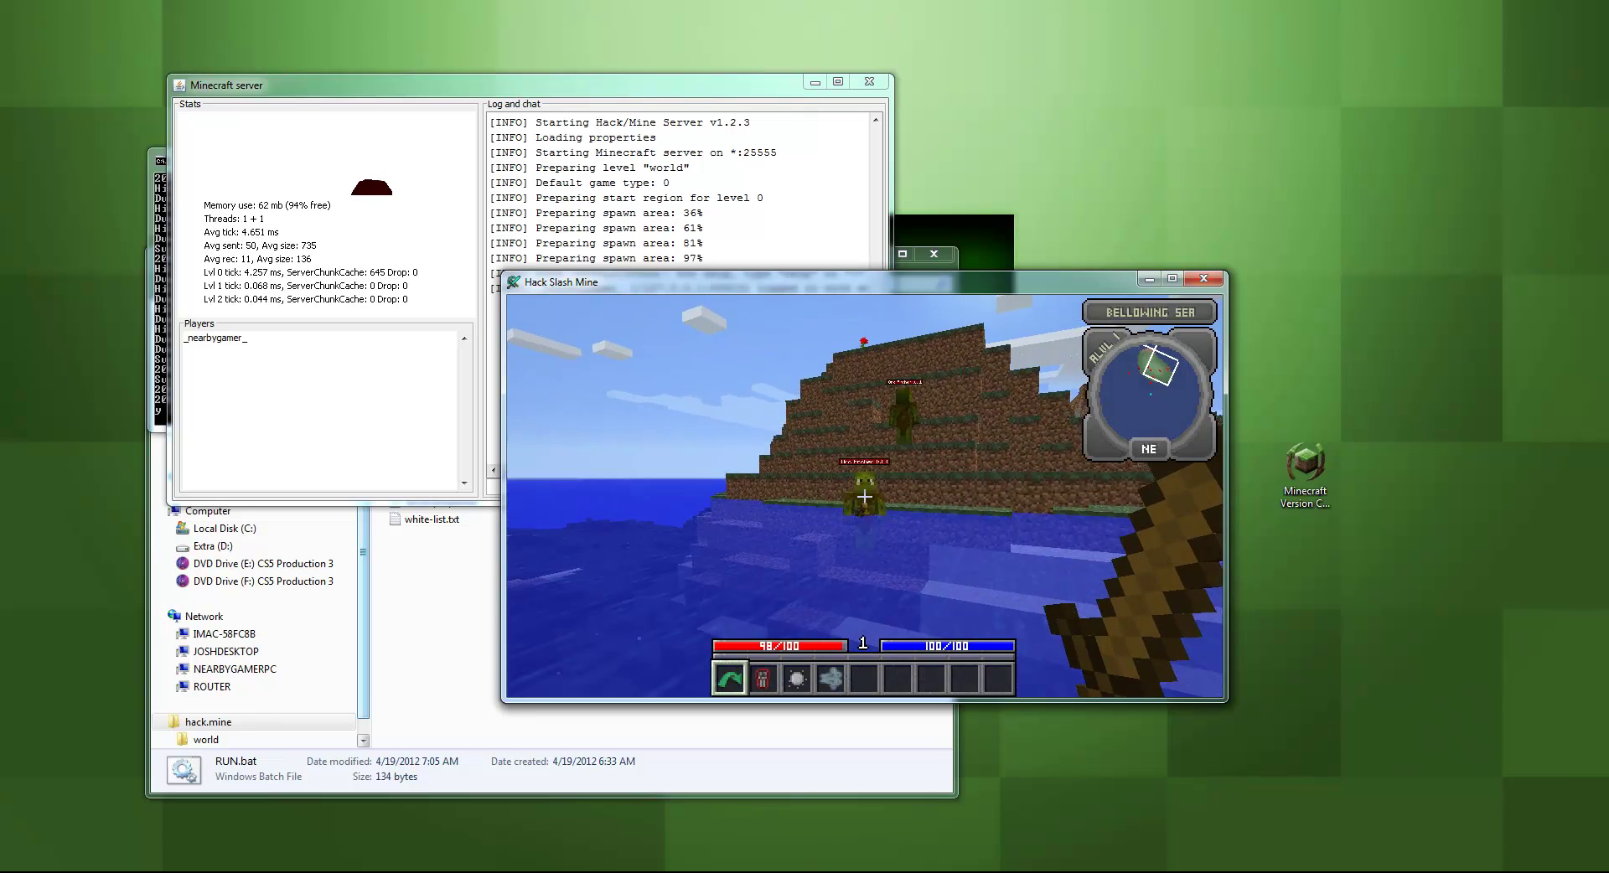
{"action": "key", "text": "w"}
{"action": "key", "text": "r"}
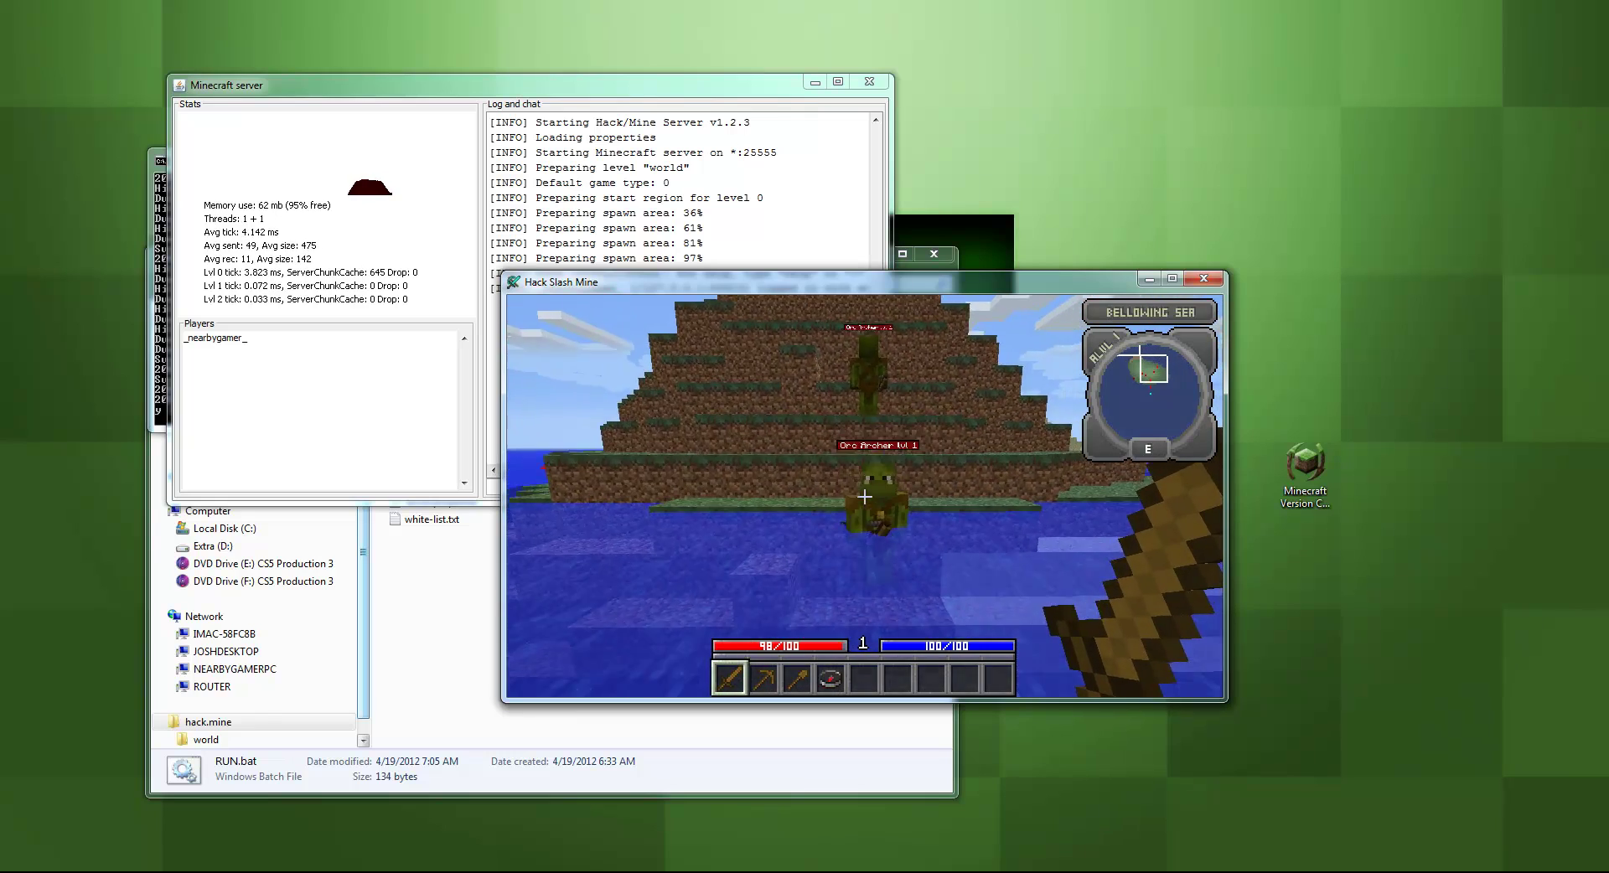
{"action": "key", "text": "w"}
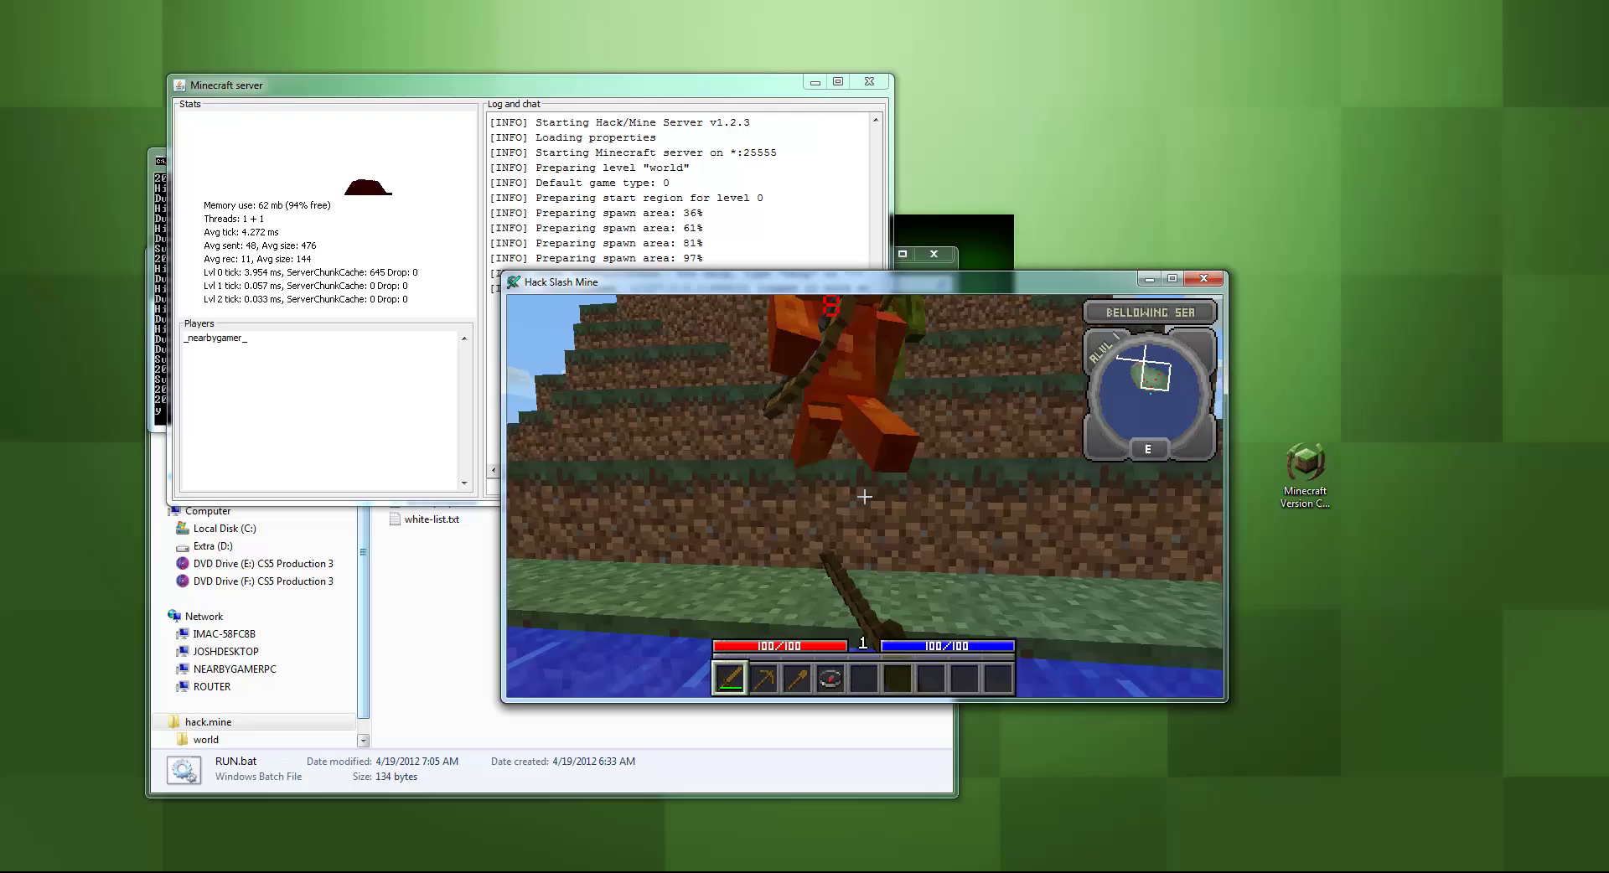
{"action": "left_click", "coordinate": [864, 497]}
- Pause the game, maximize its window and resume playing
{"action": "key", "text": "Escape"}
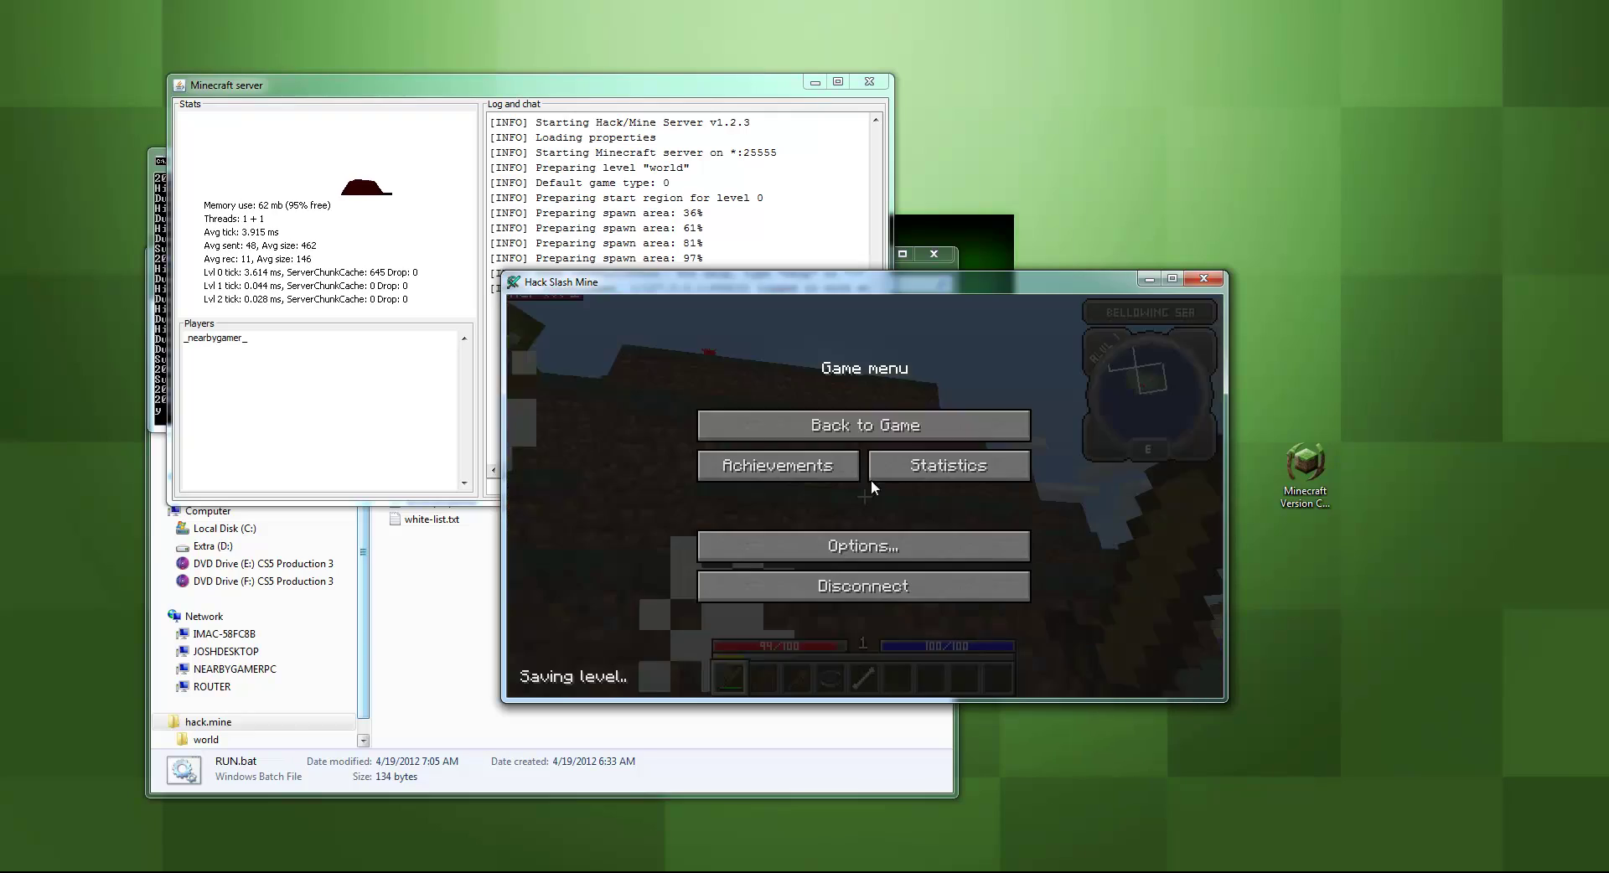
{"action": "double_click", "coordinate": [887, 284]}
{"action": "key", "text": "Escape"}
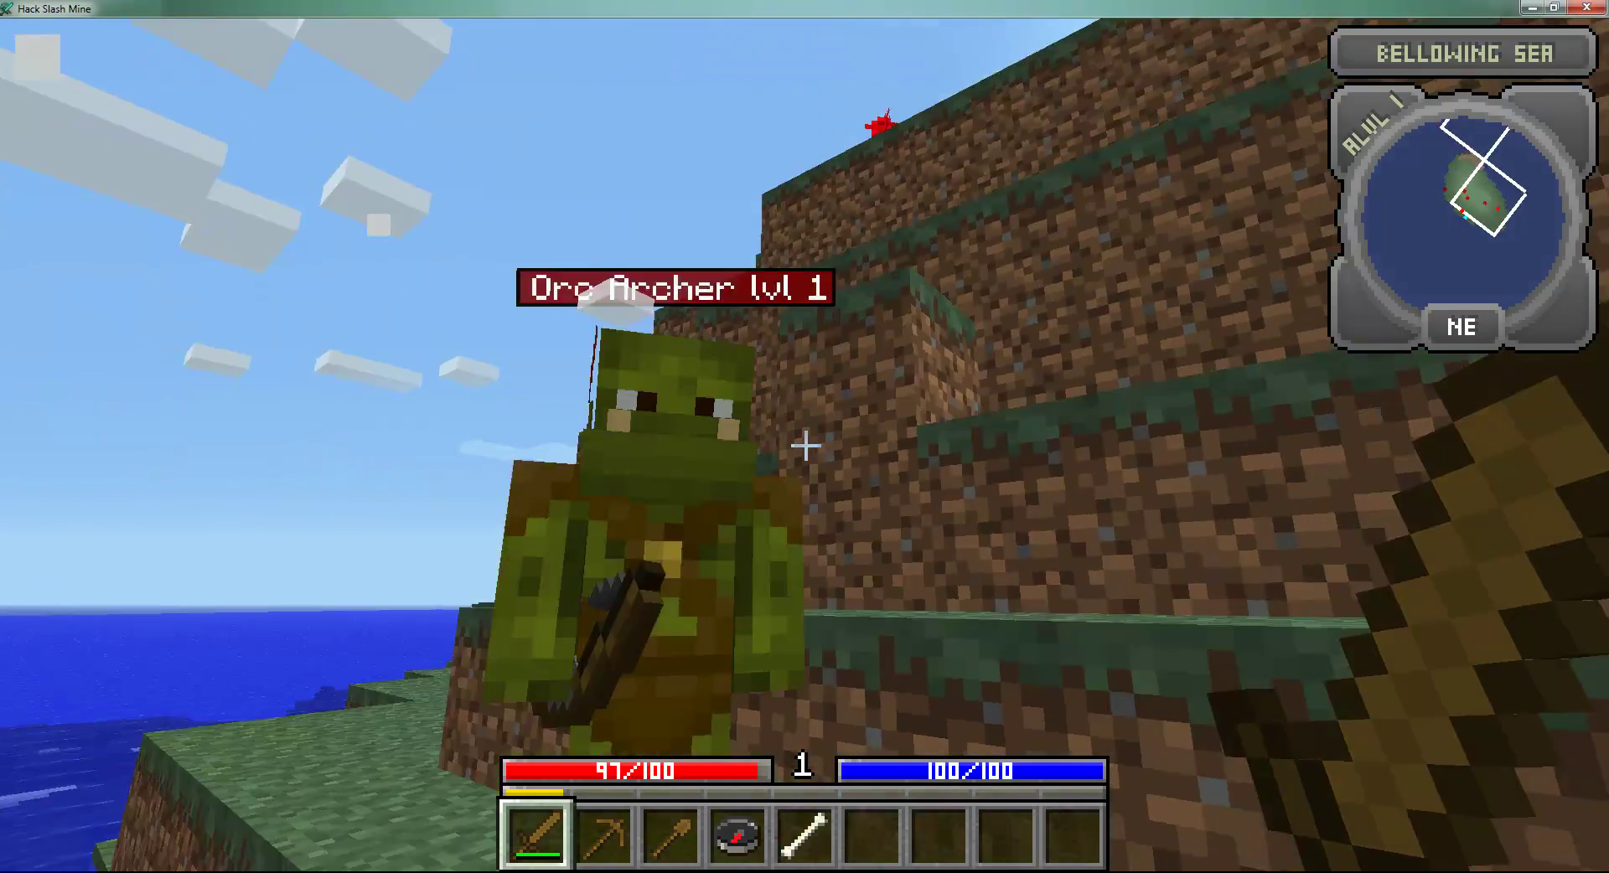
- Defeat the Orc Archer beside the hill and climb to the top of the island
{"action": "left_click", "coordinate": [805, 445]}
{"action": "left_click", "coordinate": [805, 445]}
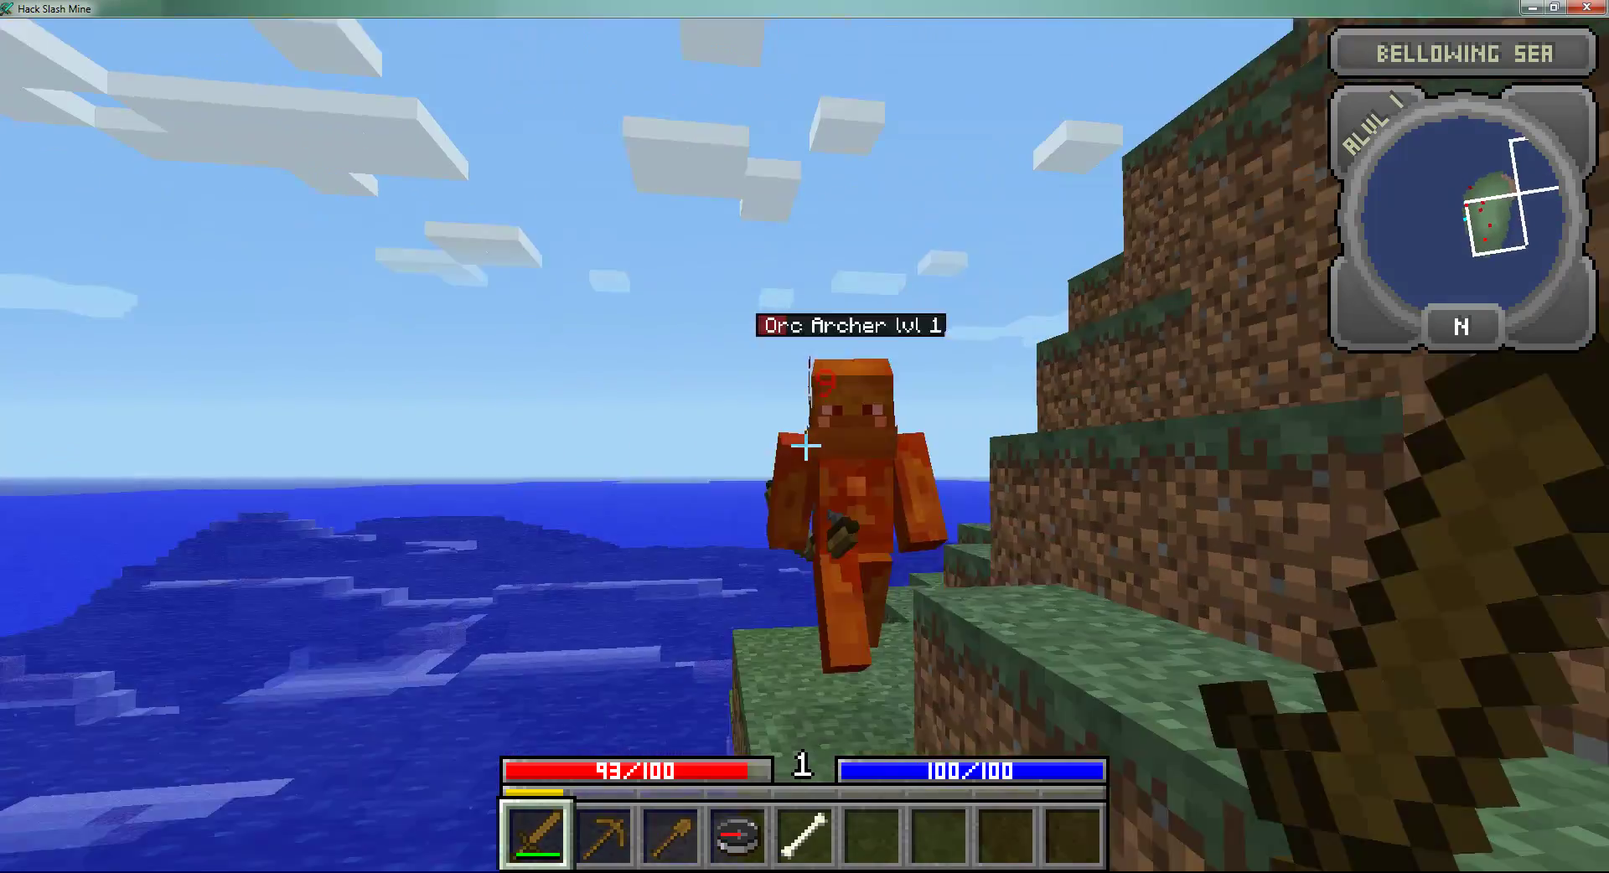
{"action": "key", "text": "w"}
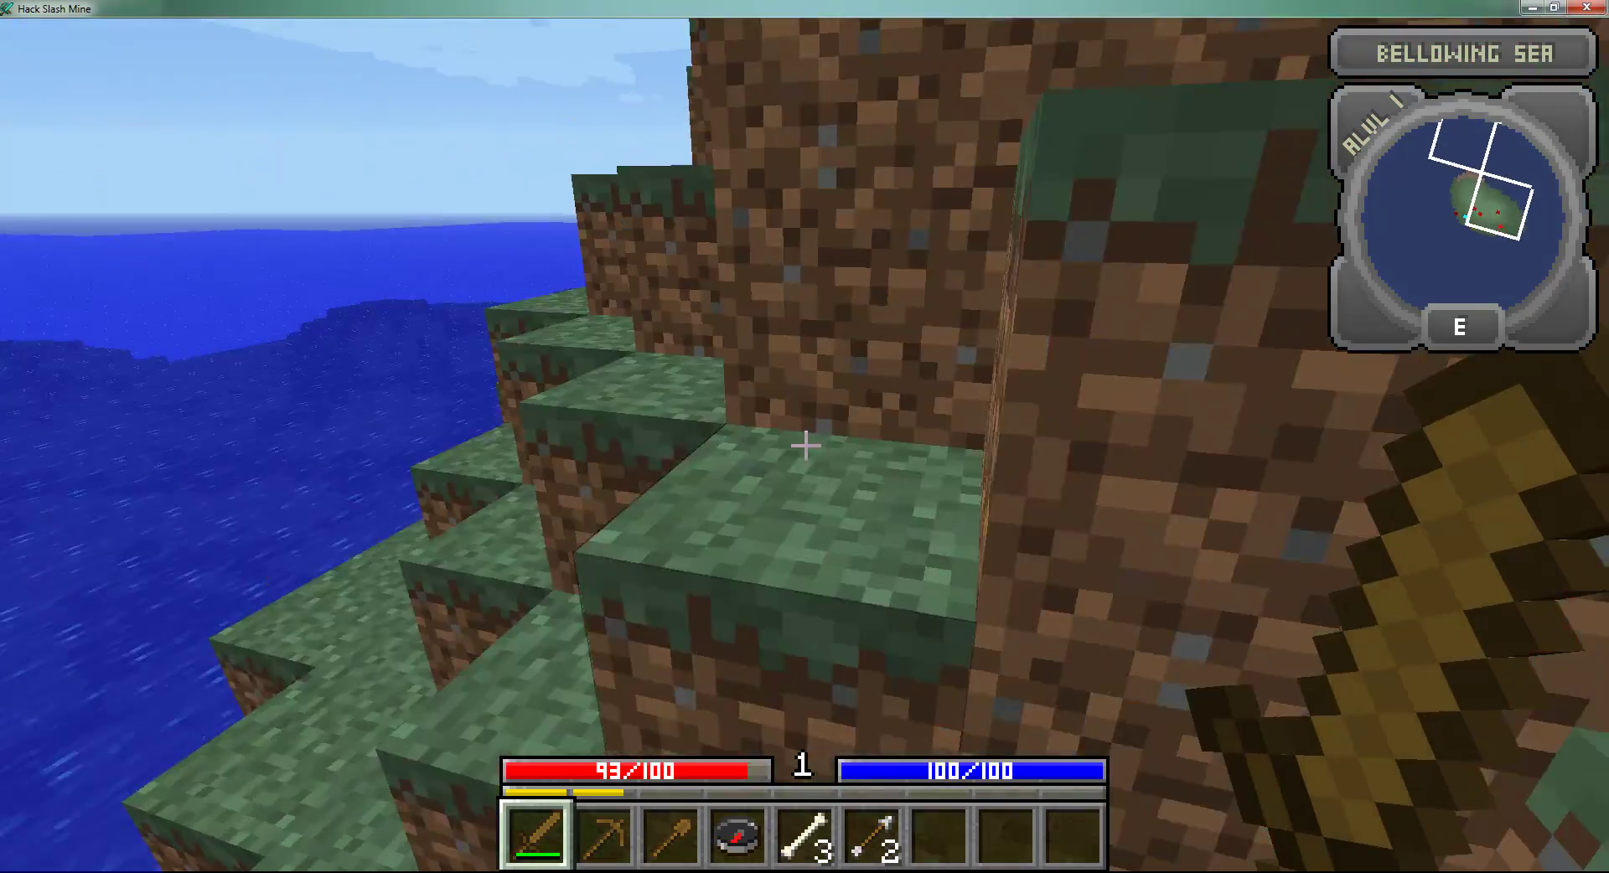
{"action": "key", "text": "w"}
{"action": "key", "text": "space"}
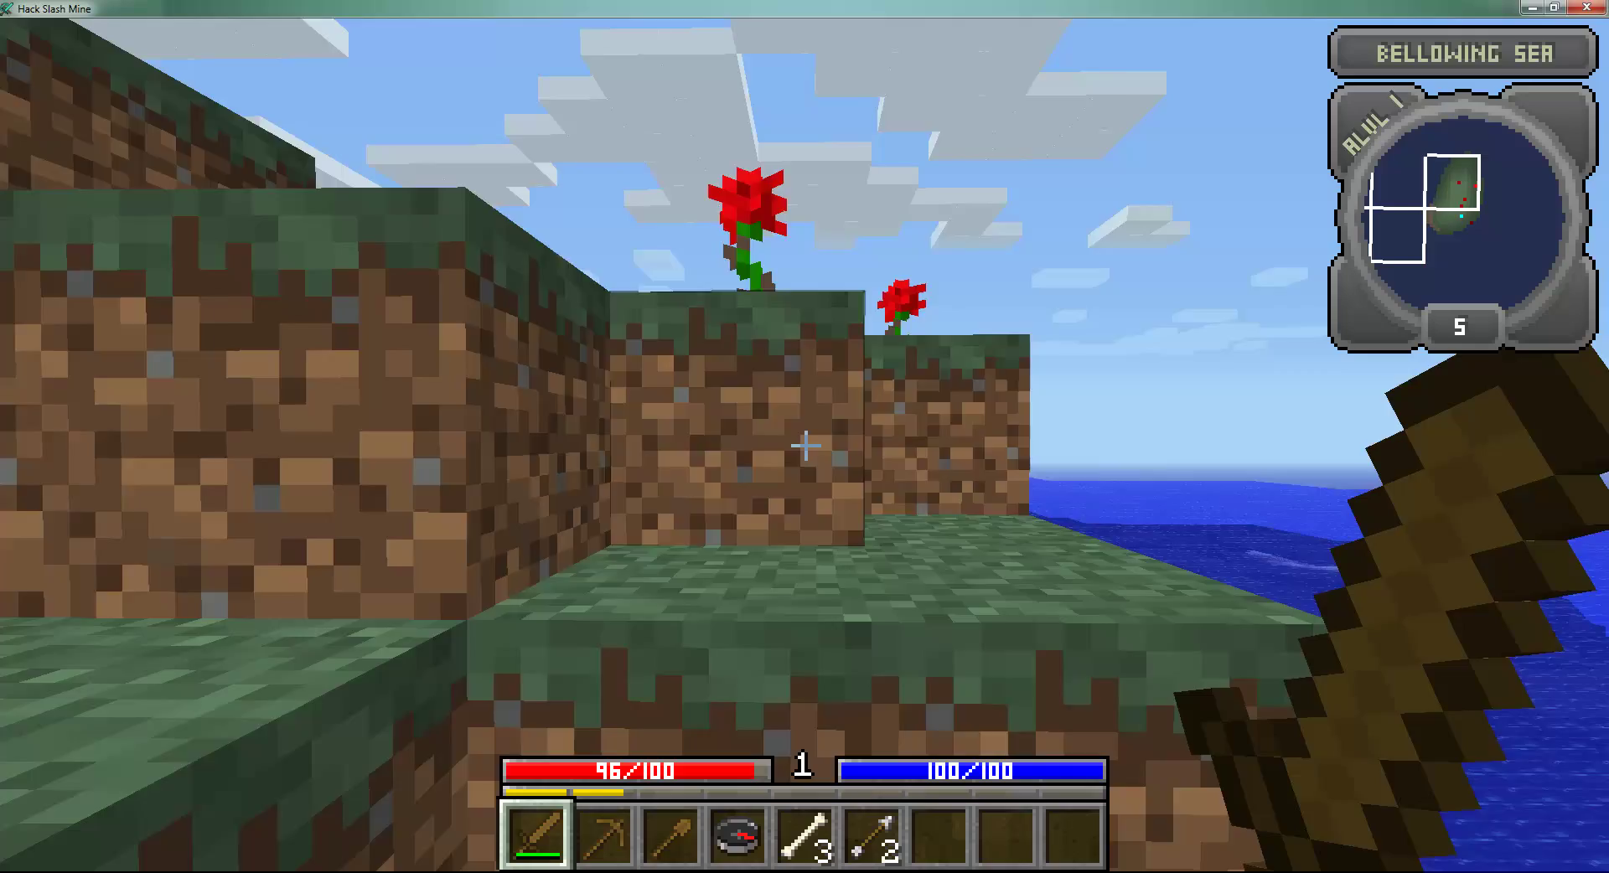
{"action": "key", "text": "w"}
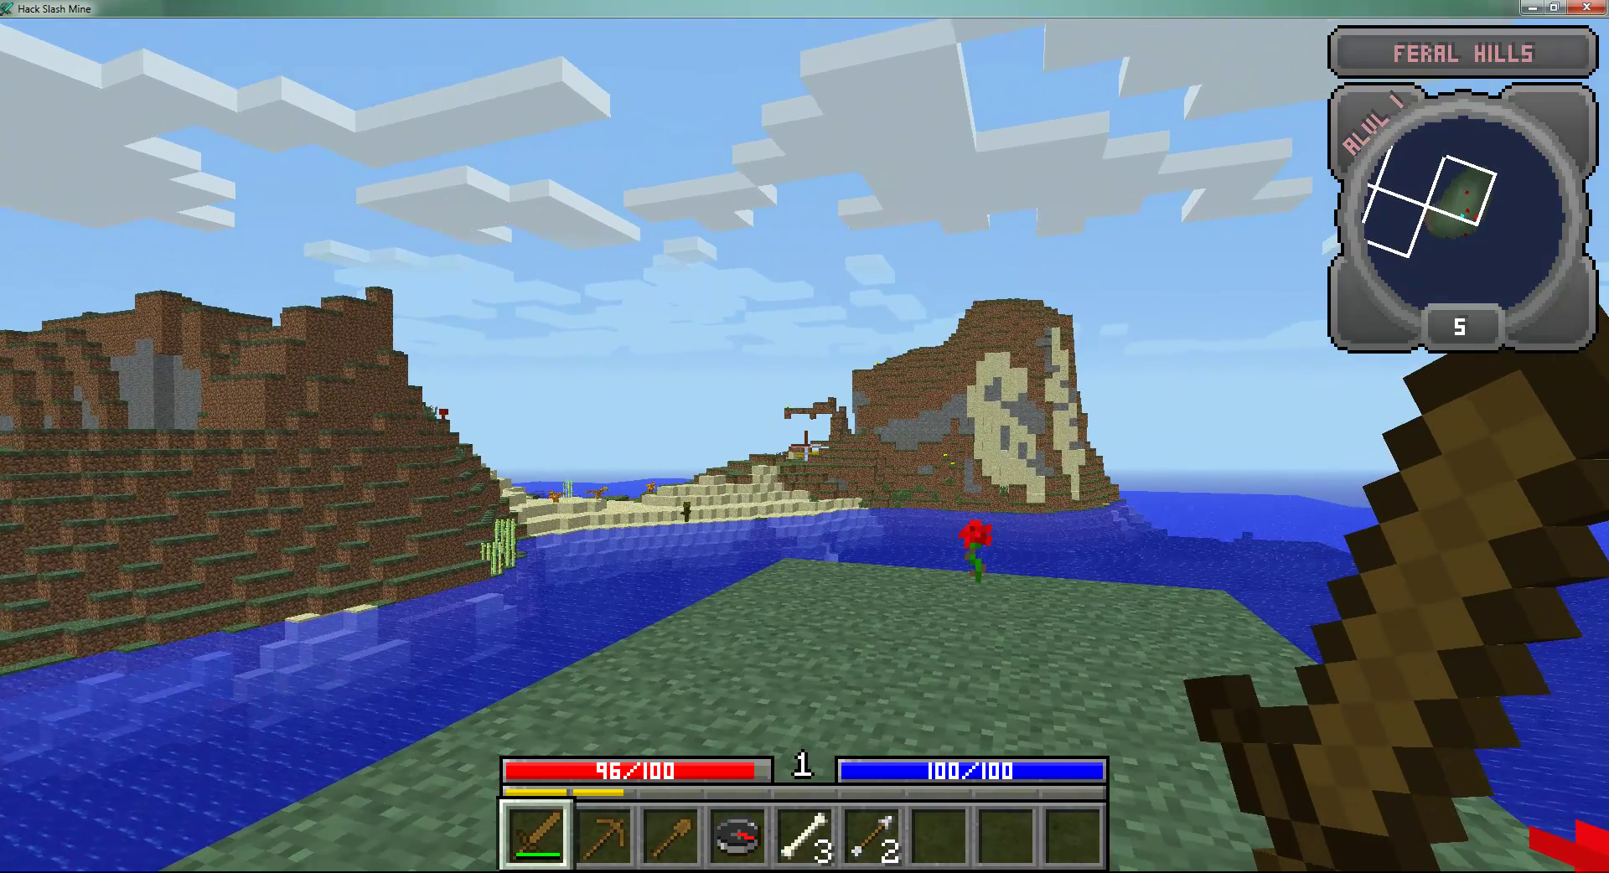
- Pause the game and grant the connected player operator status with the op command in the Minecraft server console
{"action": "key", "text": "Escape"}
{"action": "key", "text": "alt+Tab"}
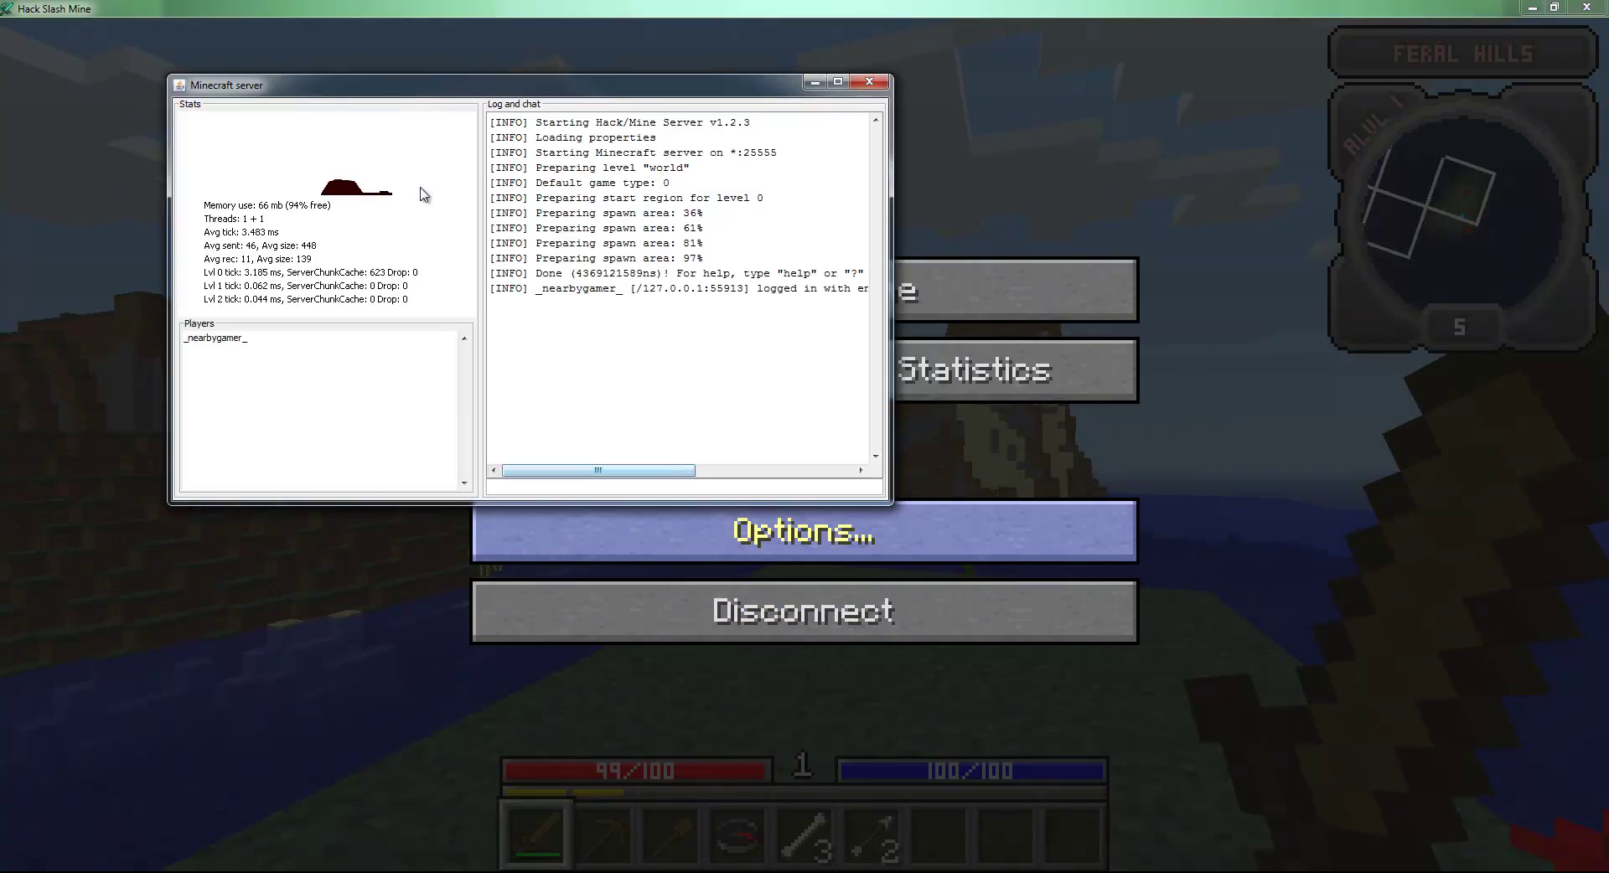
{"action": "left_click_drag", "start_coordinate": [450, 99], "coordinate": [605, 265]}
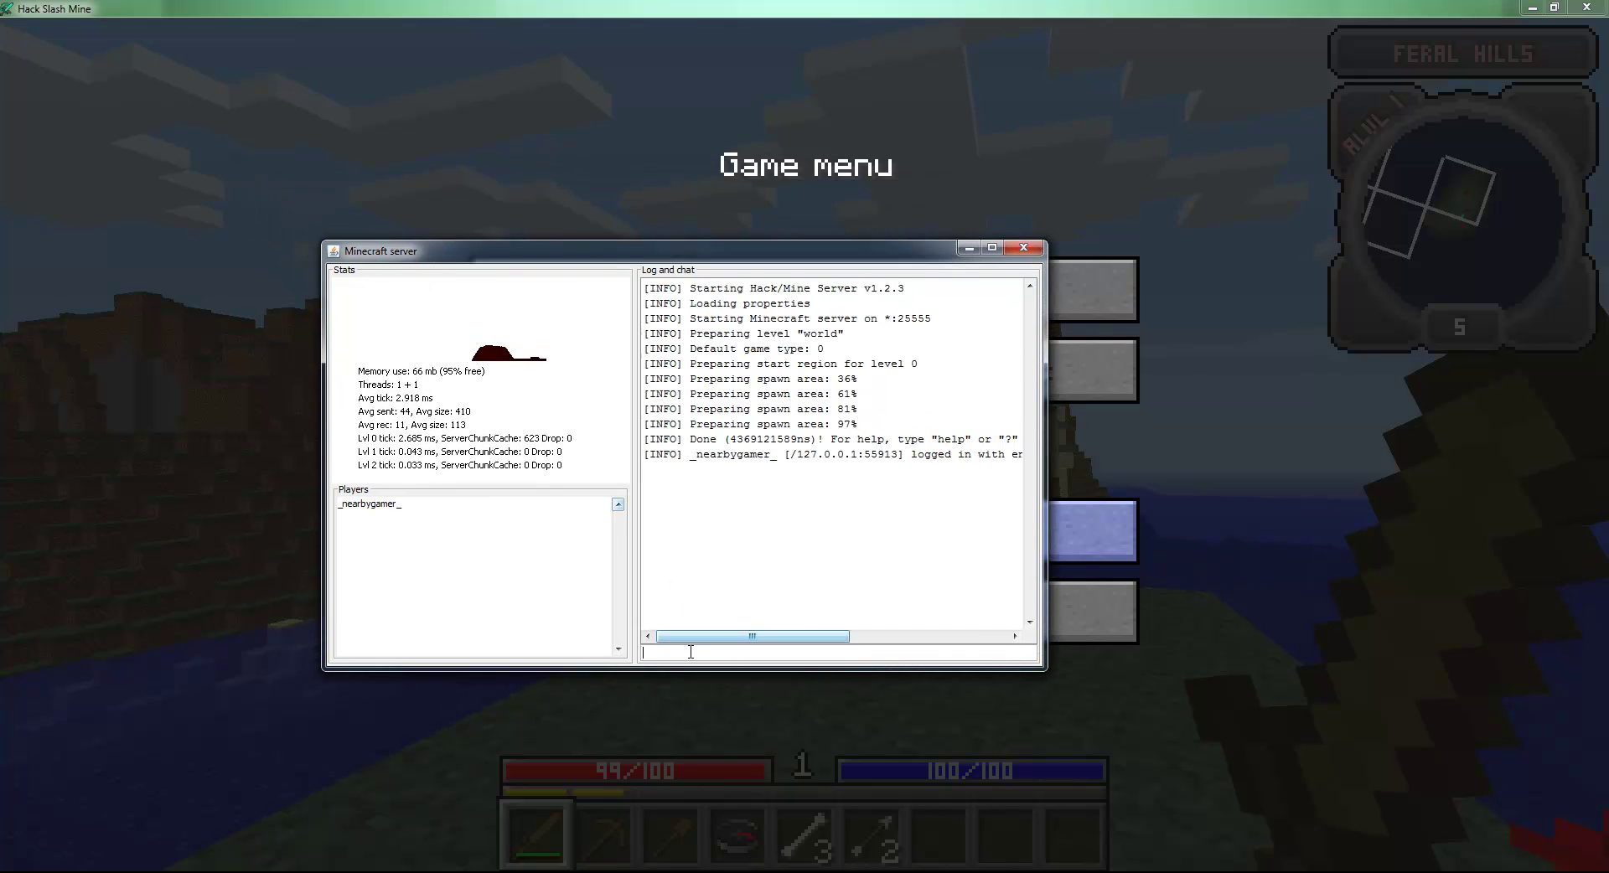
{"action": "type", "text": "op _nearbygamer_"}
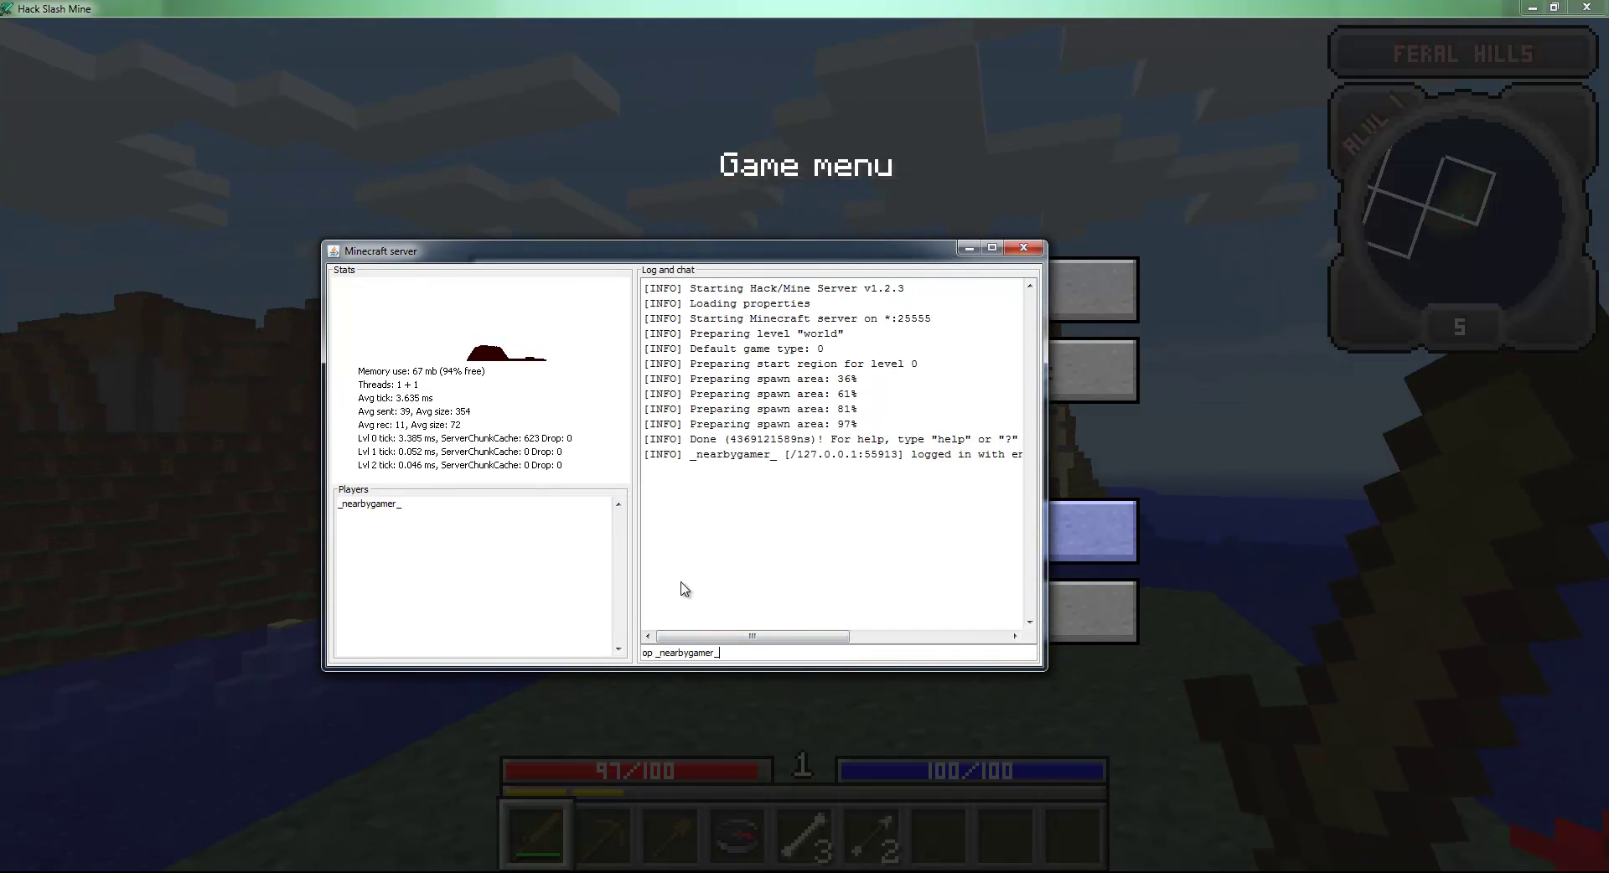
{"action": "key", "text": "Return"}
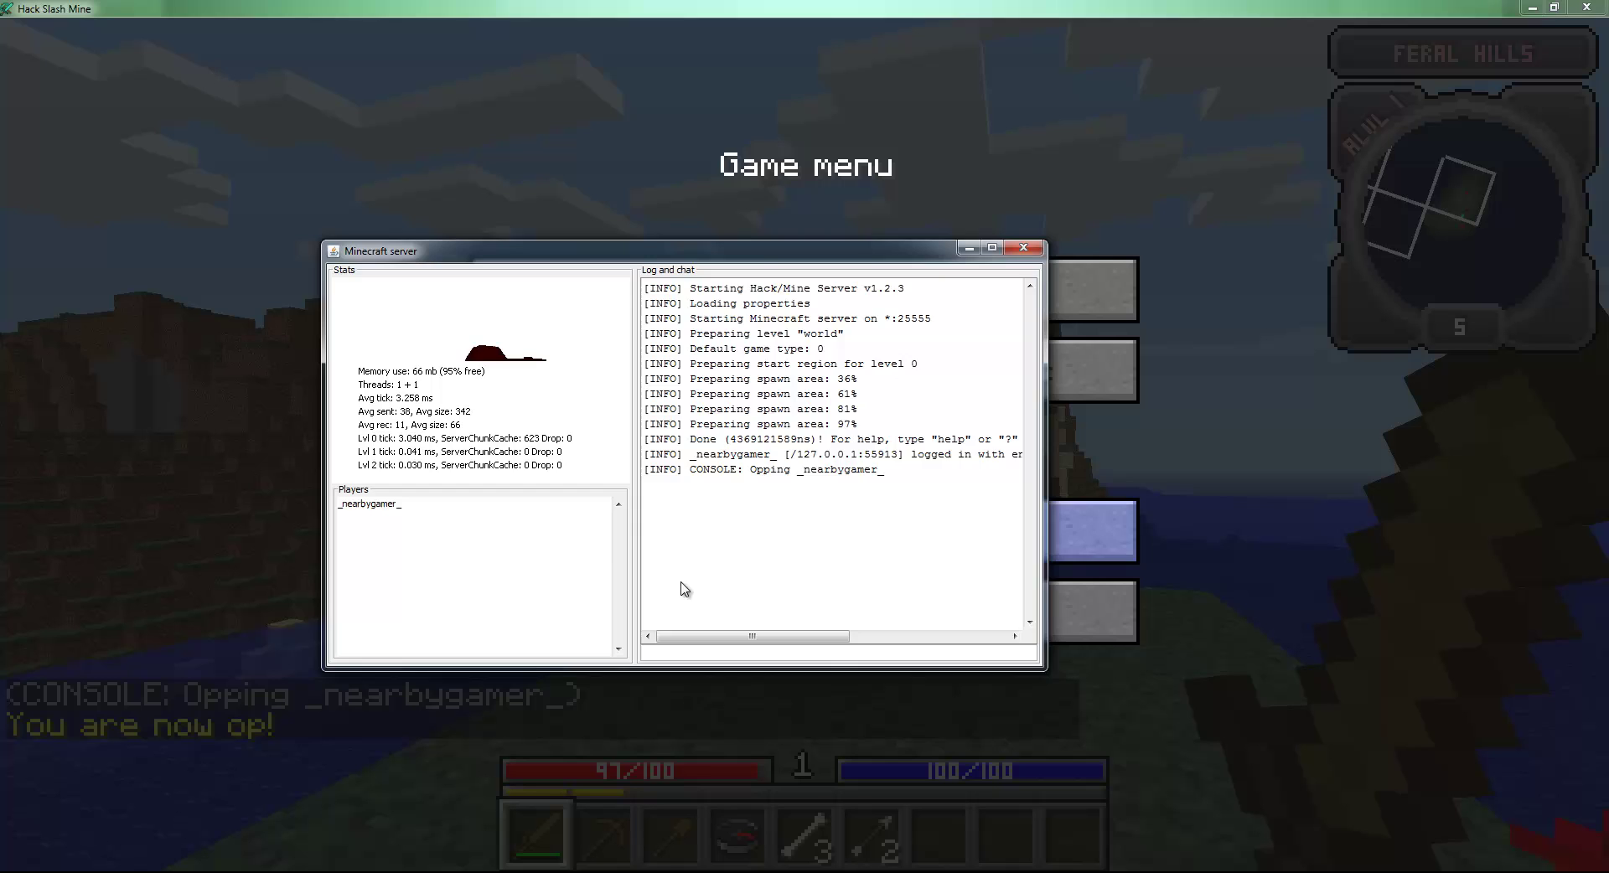
- Return to the game and set the player's own game mode to 1 with the /gamemode chat command
{"action": "left_click", "coordinate": [309, 458]}
{"action": "left_click", "coordinate": [758, 285]}
{"action": "type", "text": "t"}
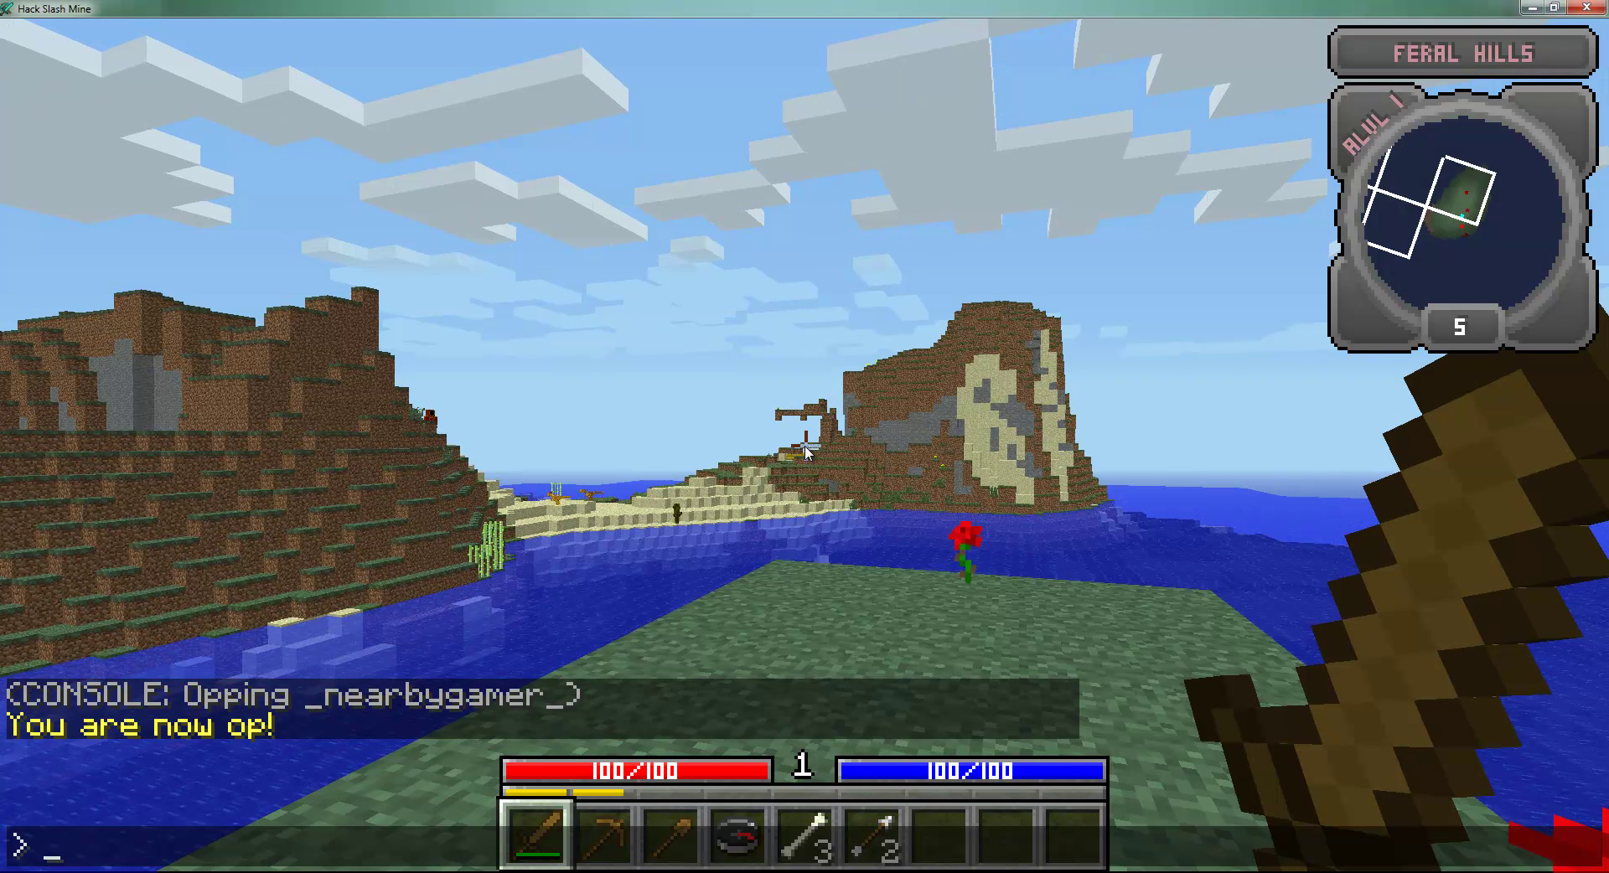
{"action": "type", "text": "/"}
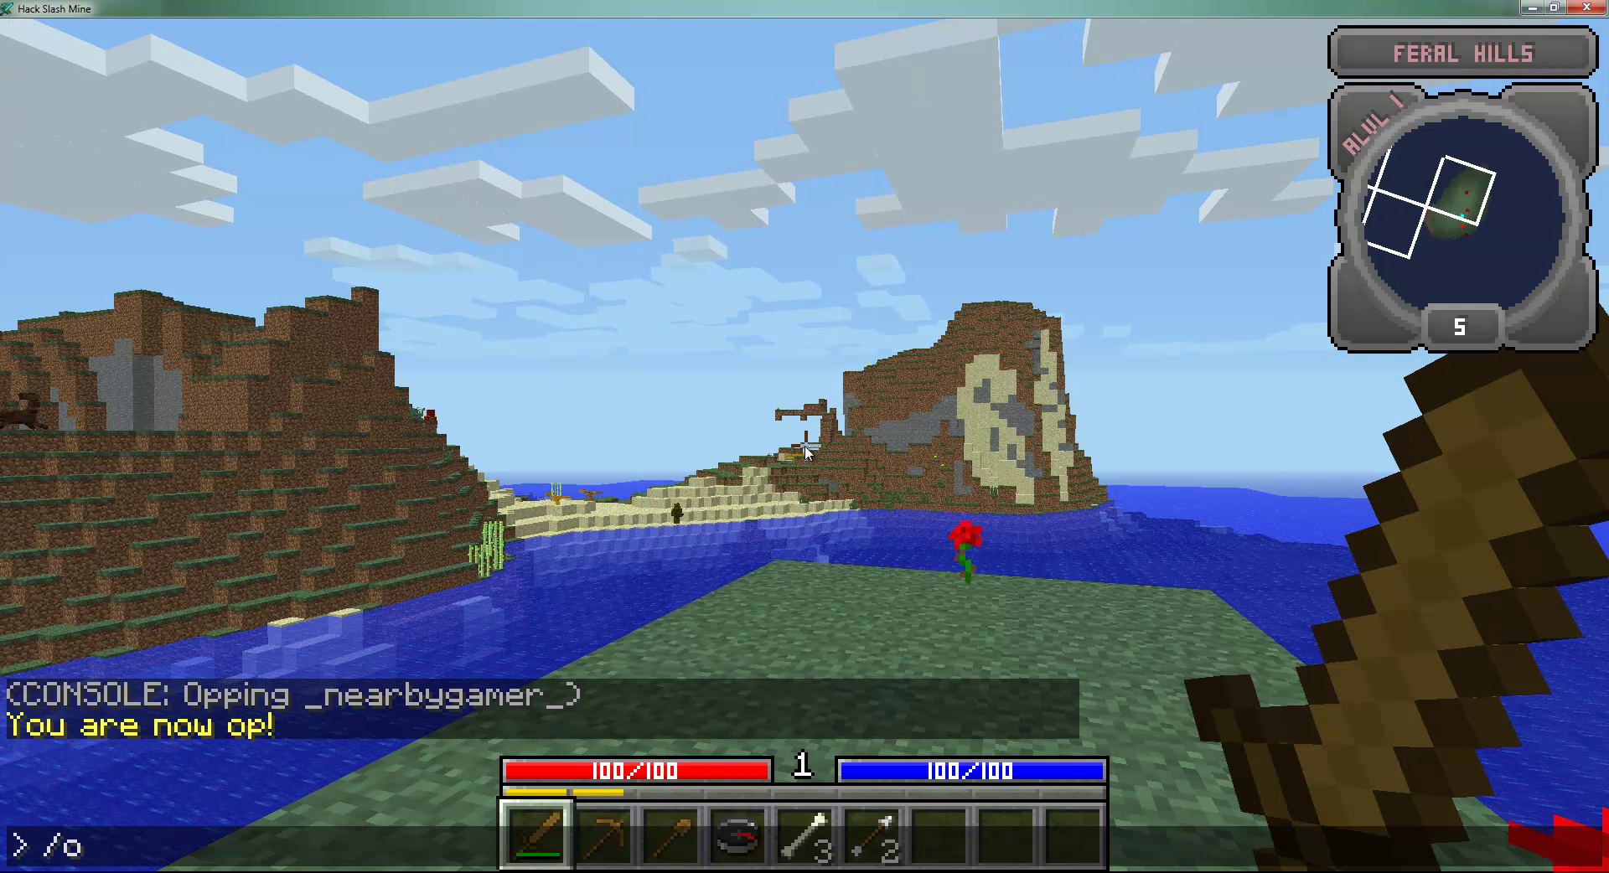
{"action": "type", "text": "gamemod"}
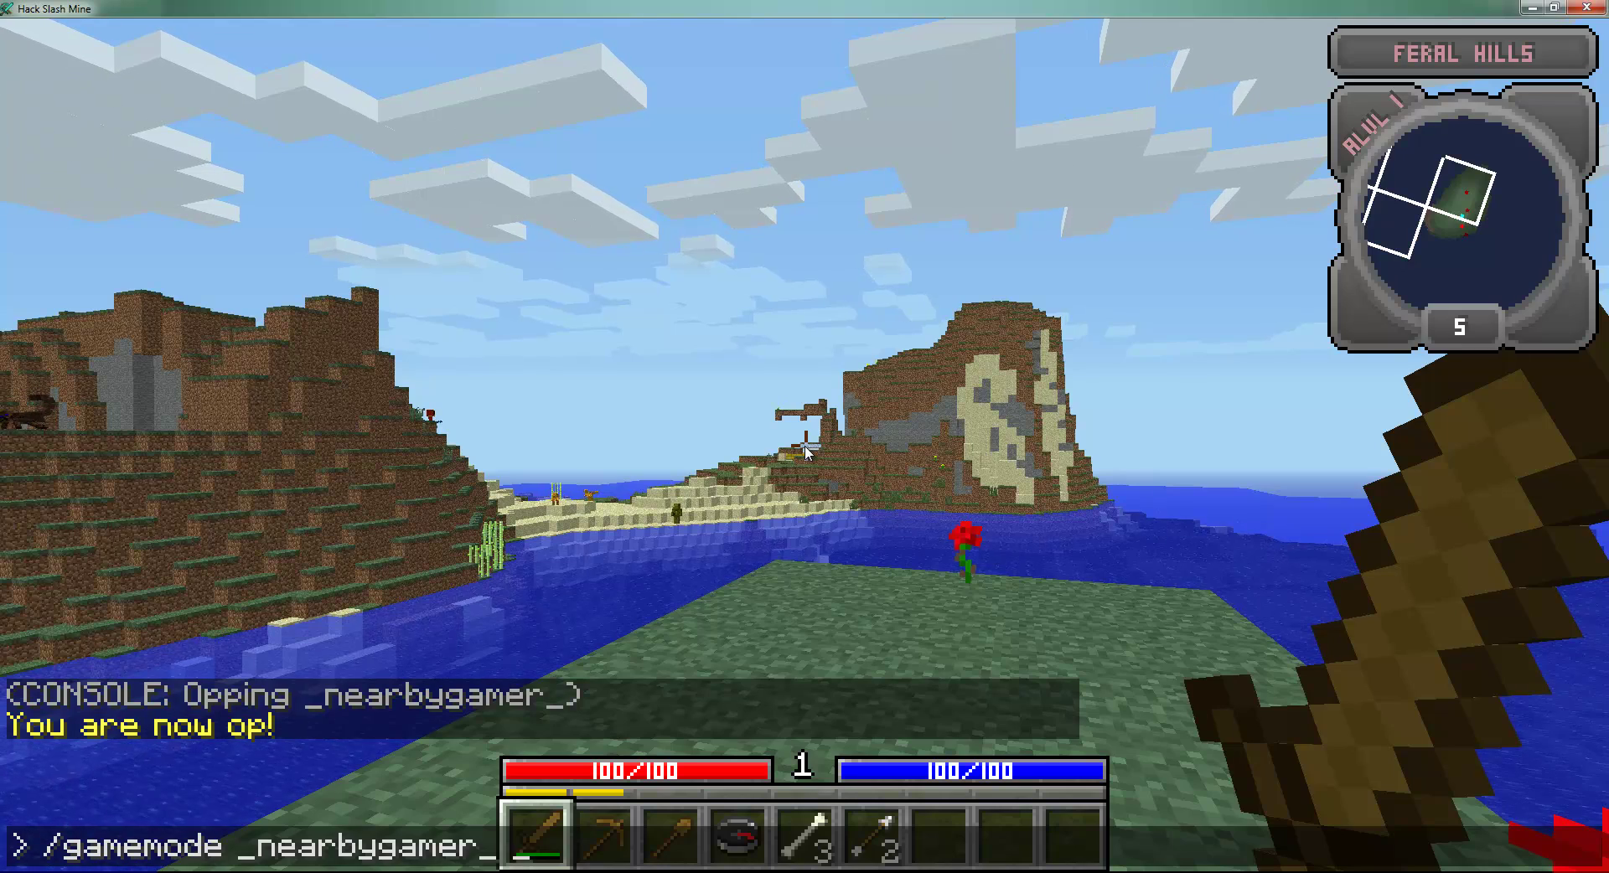
{"action": "type", "text": "e _nearbygamer_"}
{"action": "key", "text": "Return"}
- Take off in flight and travel east across the water to land in the Petrified Steppes
{"action": "key", "text": "space"}
{"action": "key", "text": "space"}
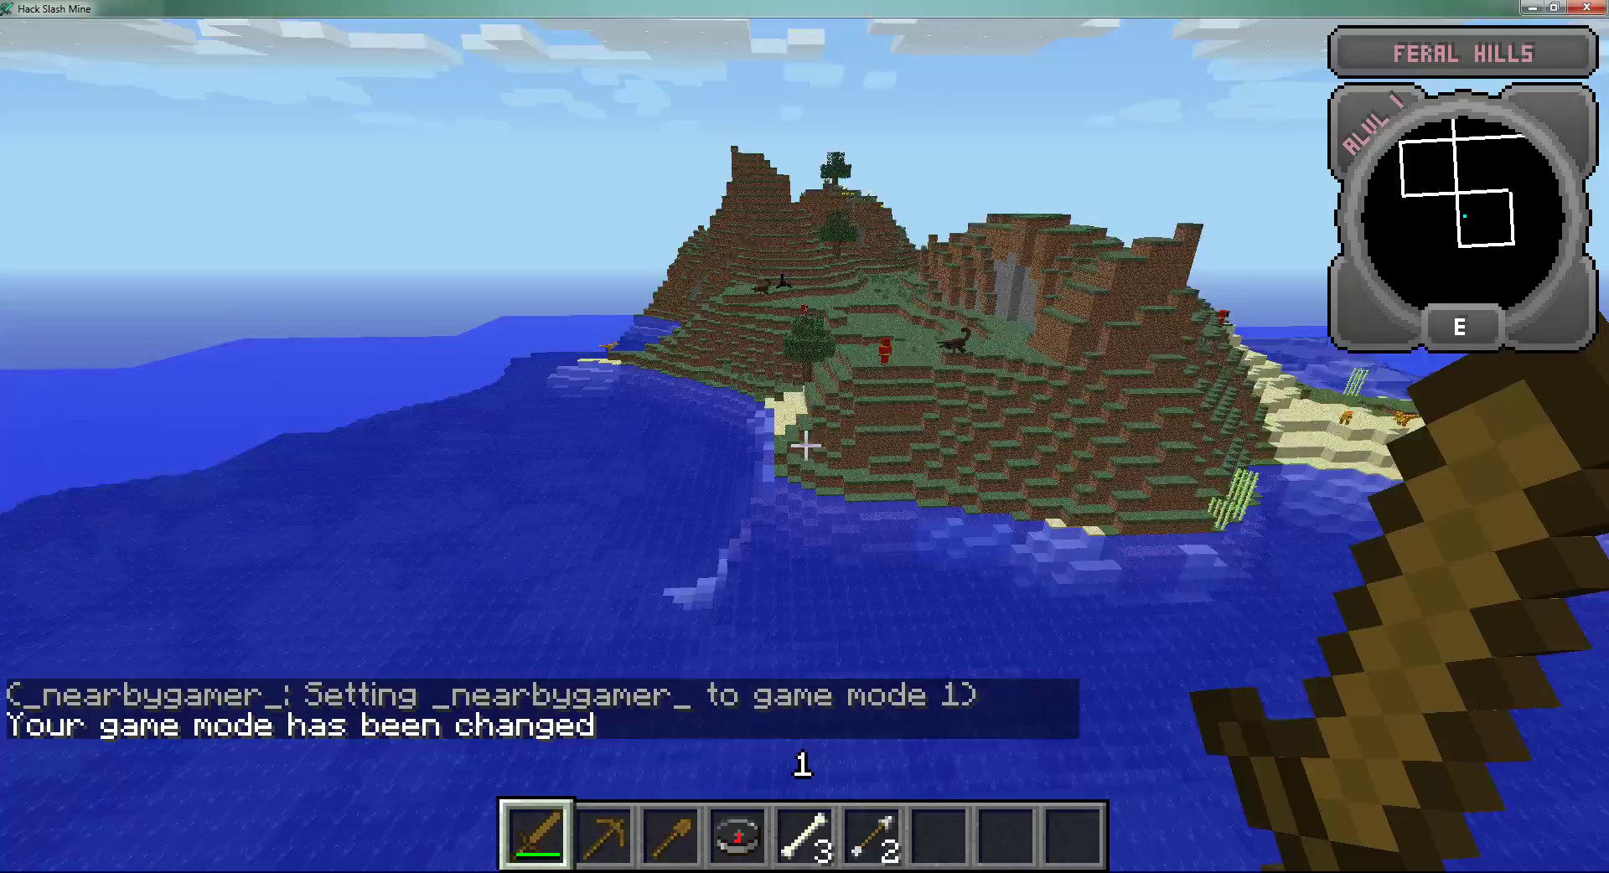
{"action": "key", "text": "w"}
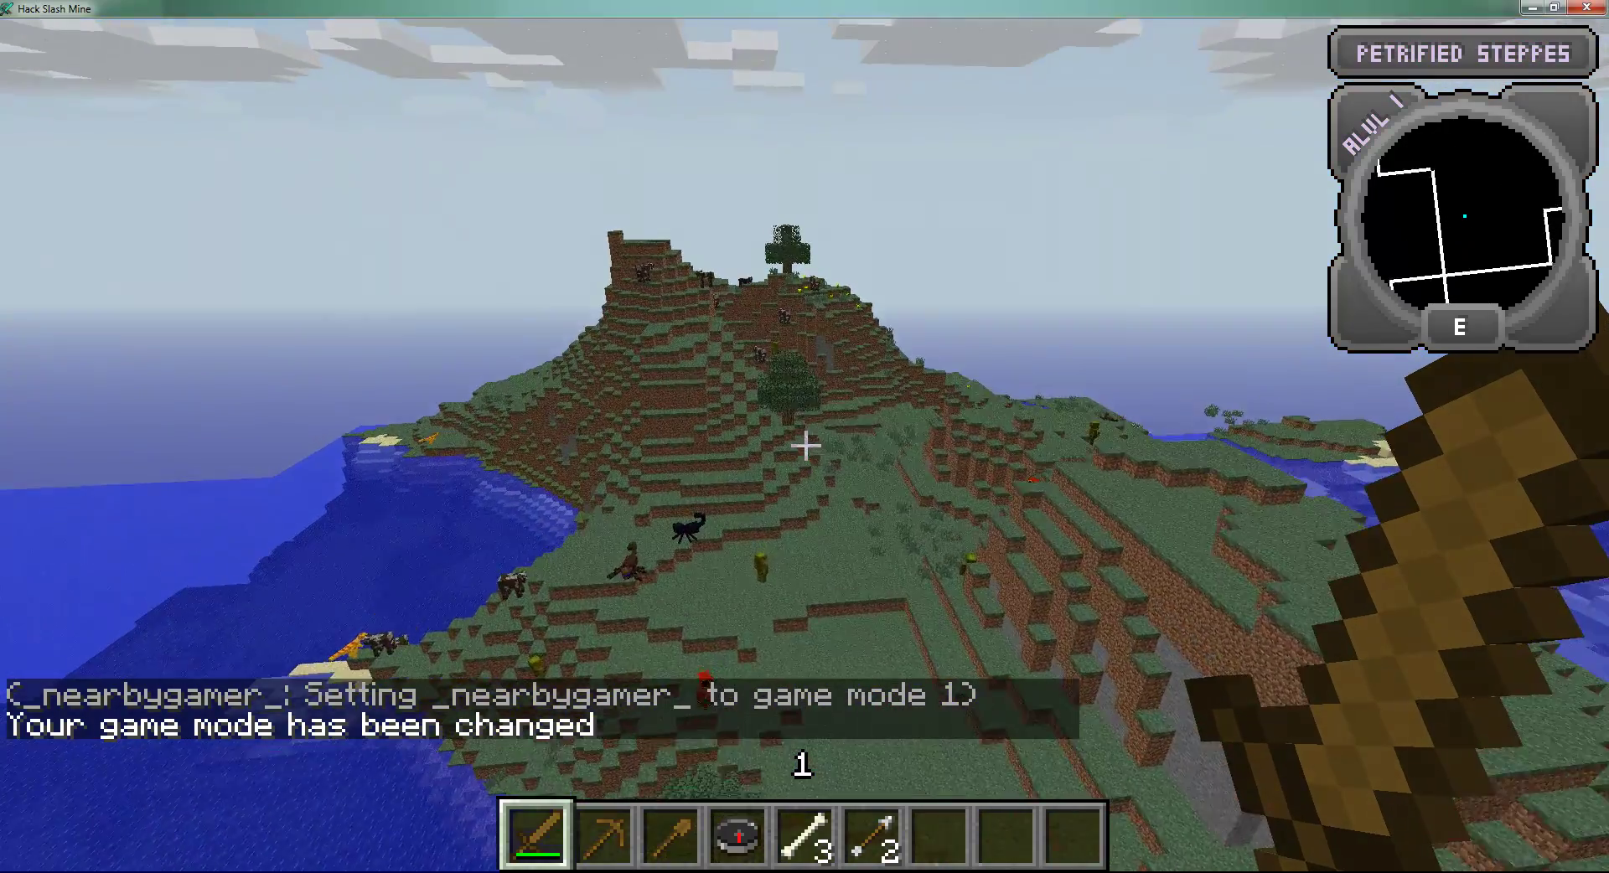
{"action": "key", "text": "w"}
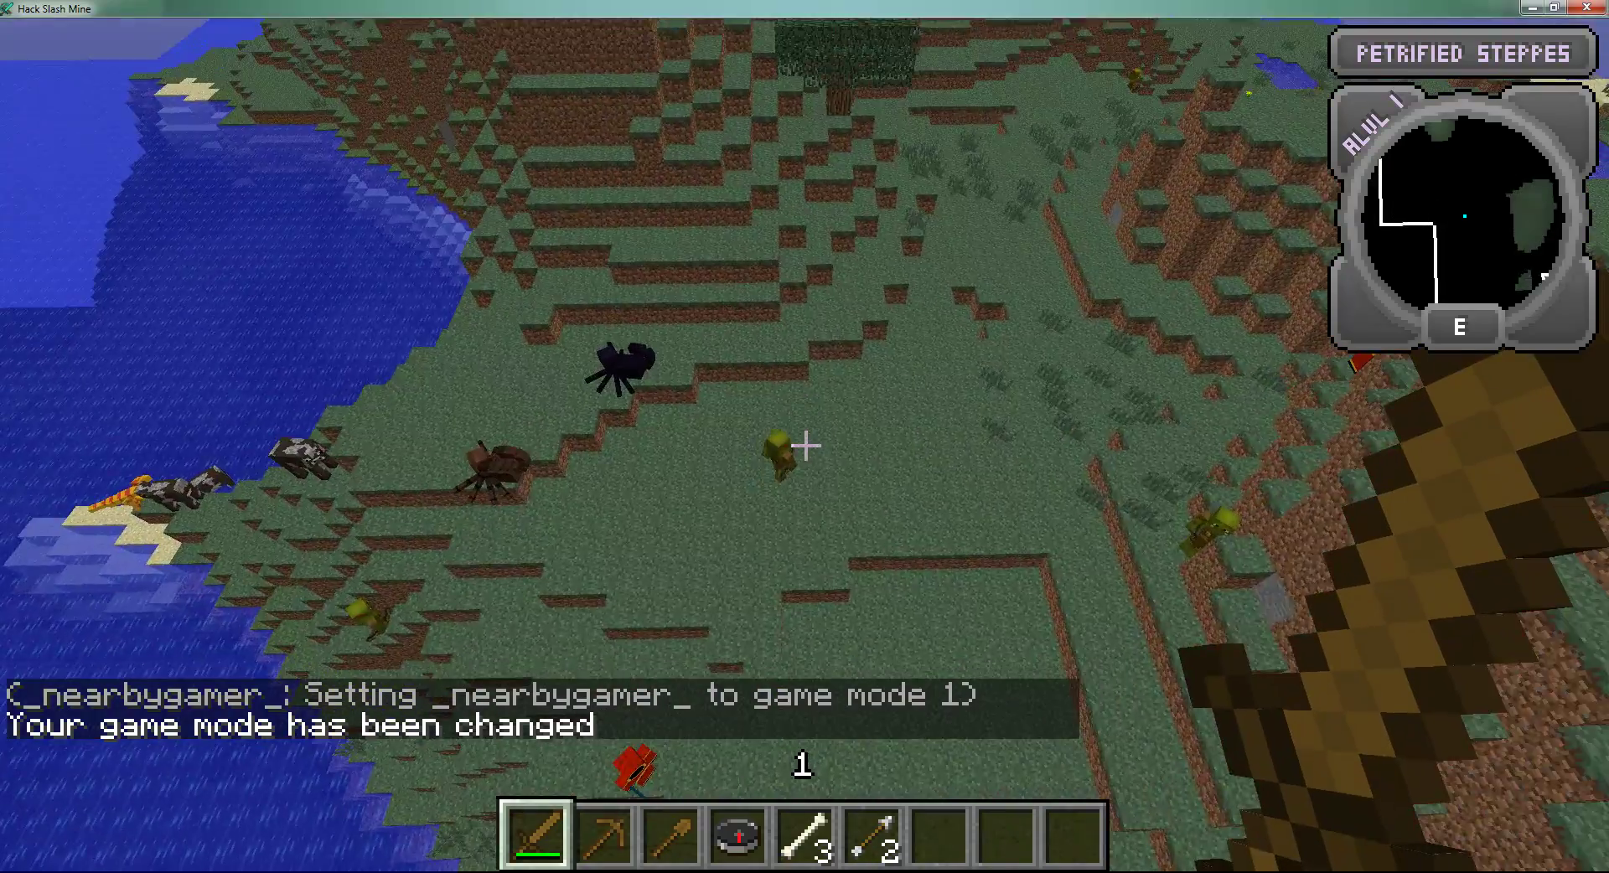
{"action": "key", "text": "w"}
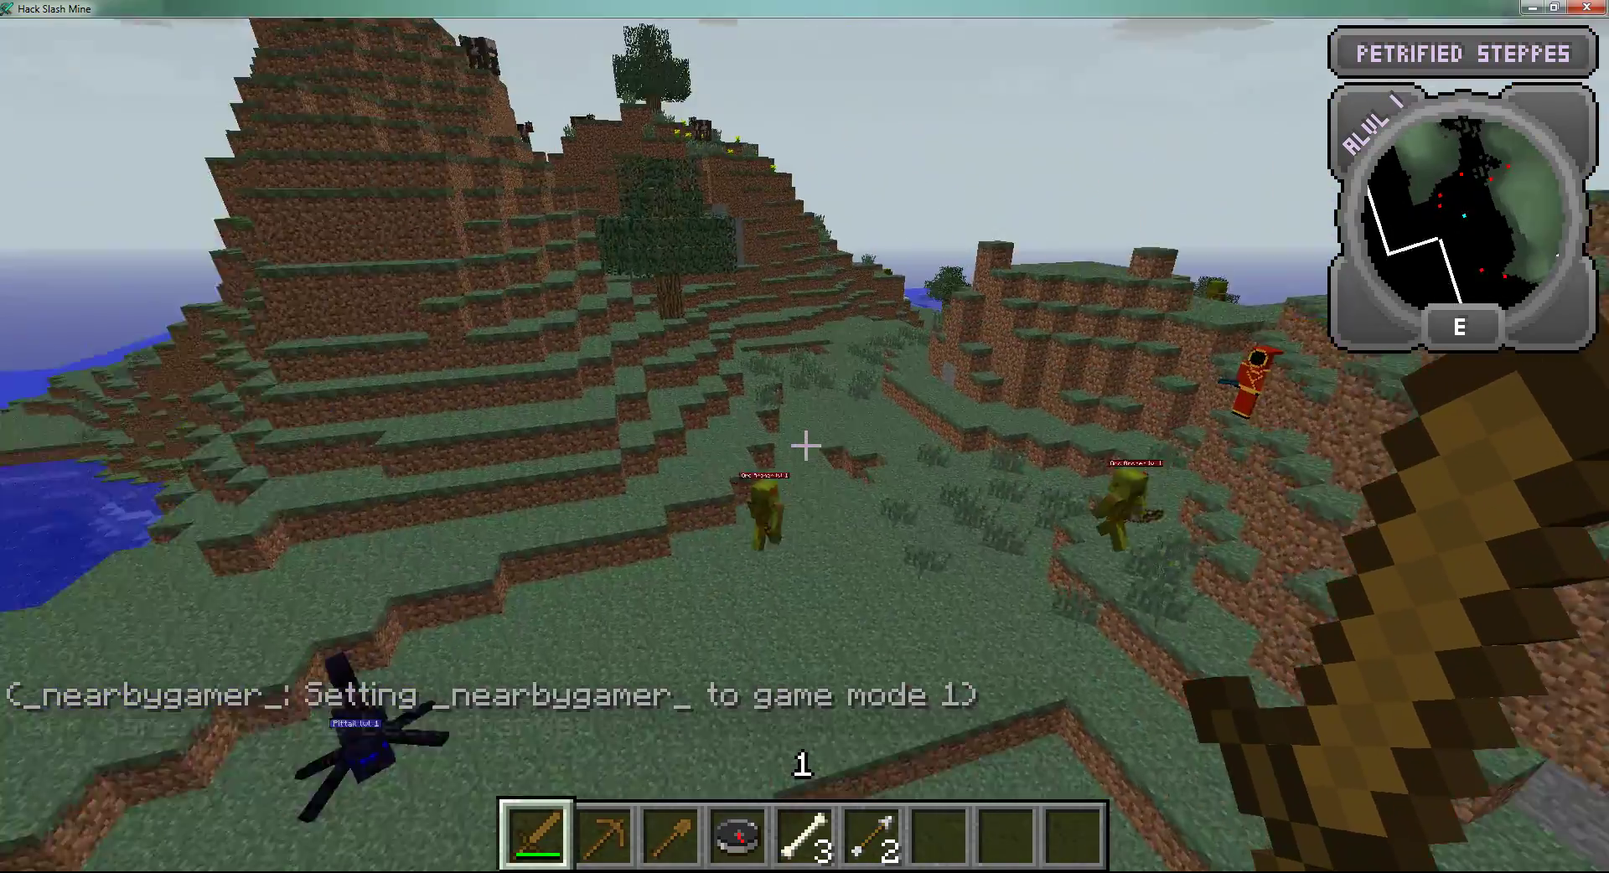
{"action": "key", "text": "w"}
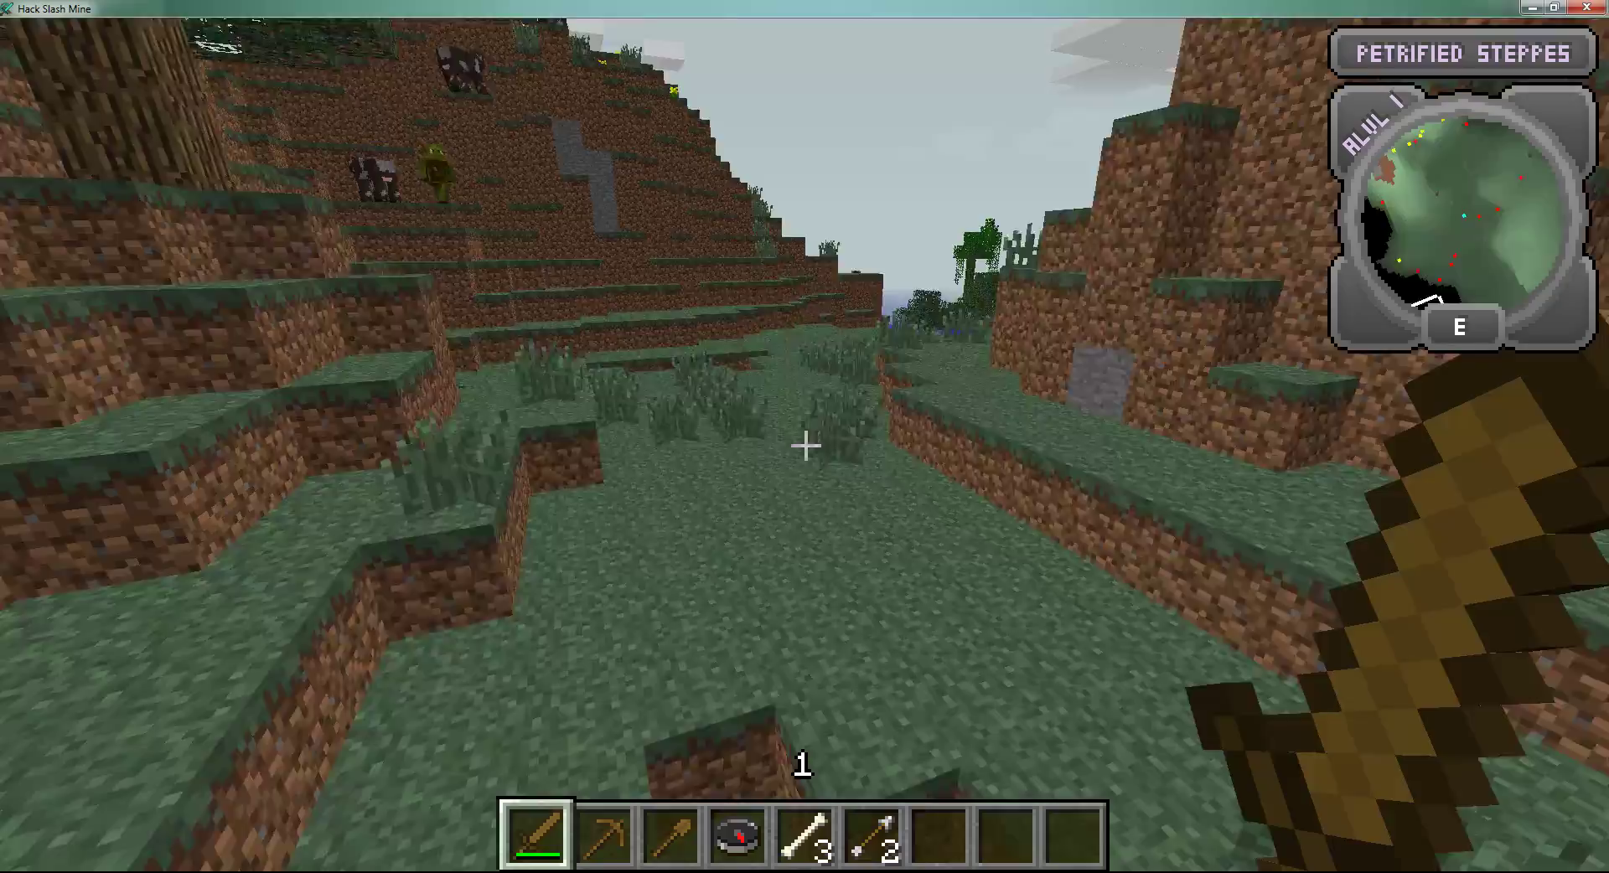
- Fly east over the hills of the Petrified Steppes to the grassland beside the ravine
{"action": "key", "text": "w"}
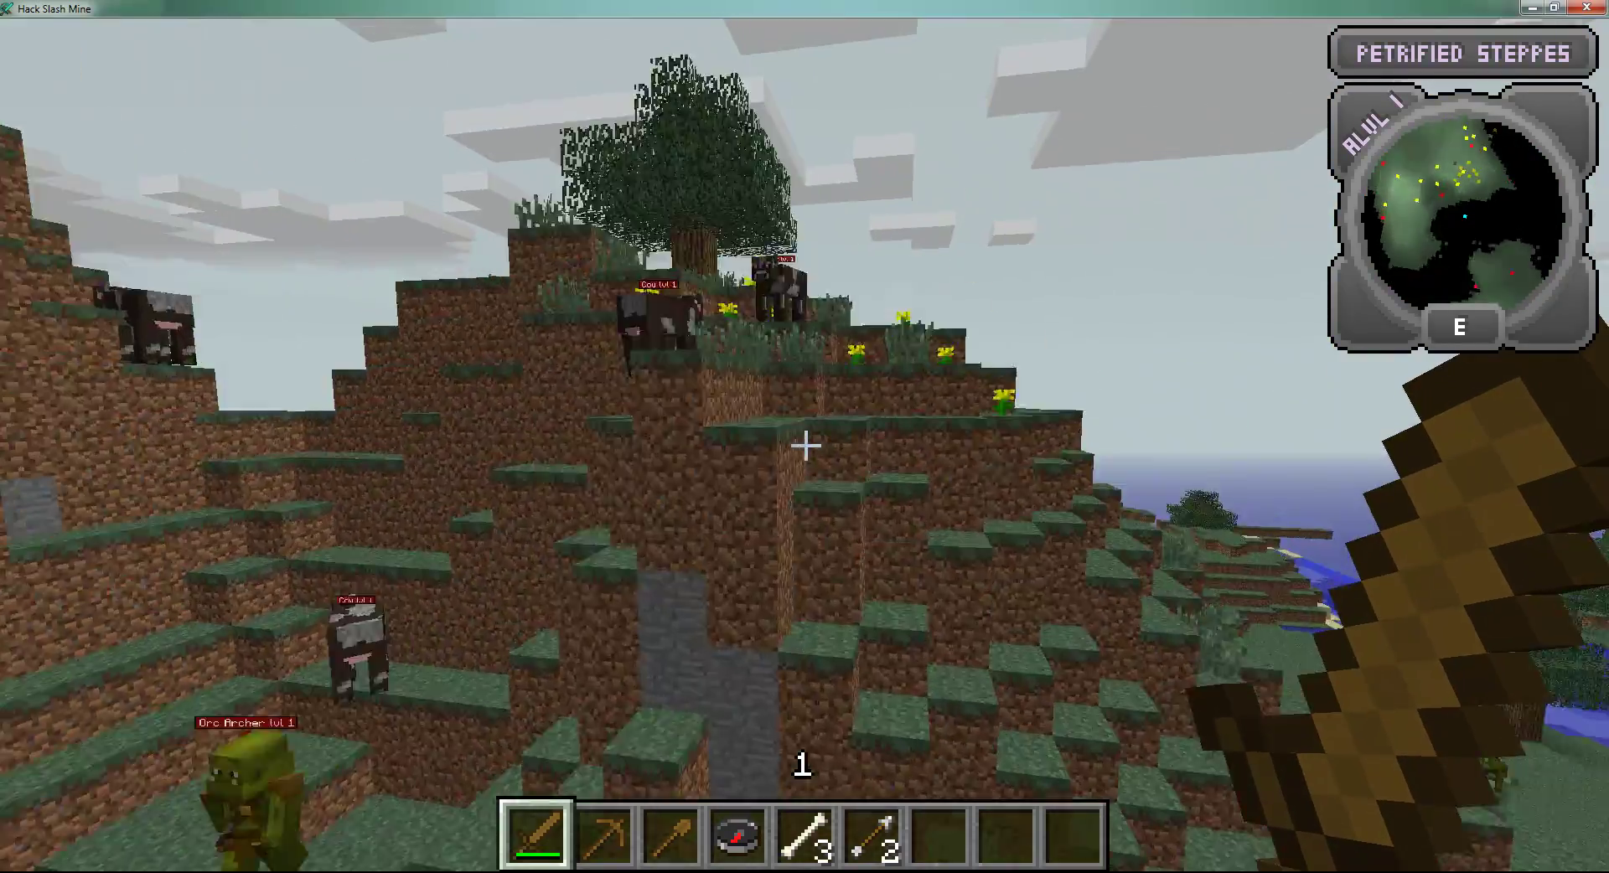
{"action": "key", "text": "w"}
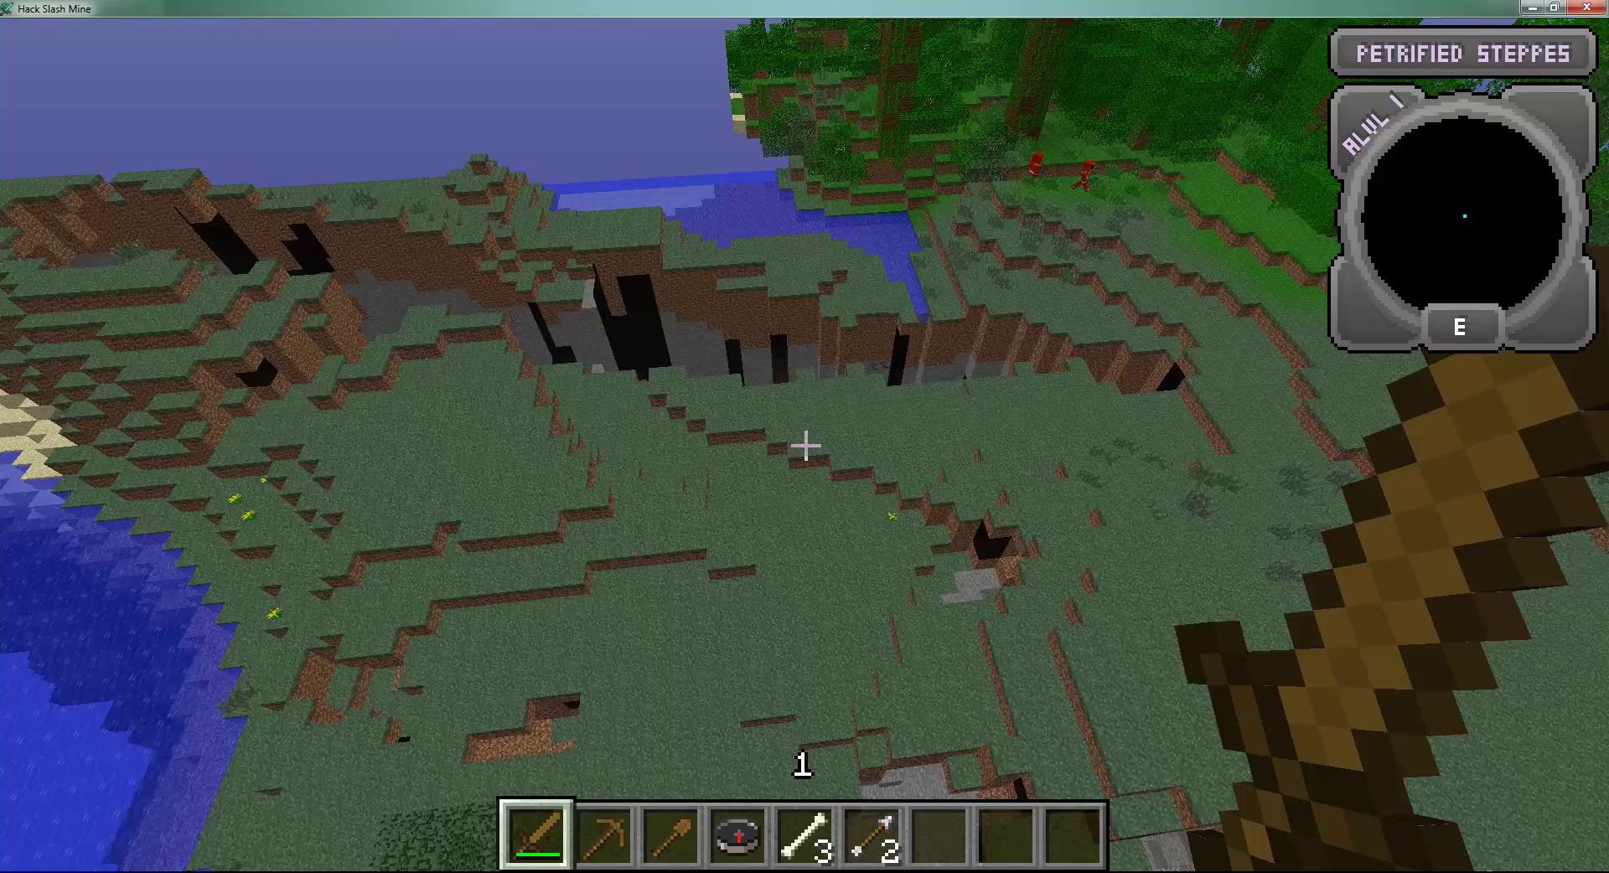
- Pause the game, review the video settings for render distance, smooth lighting and brightness, and return to the game
{"action": "key", "text": "Escape"}
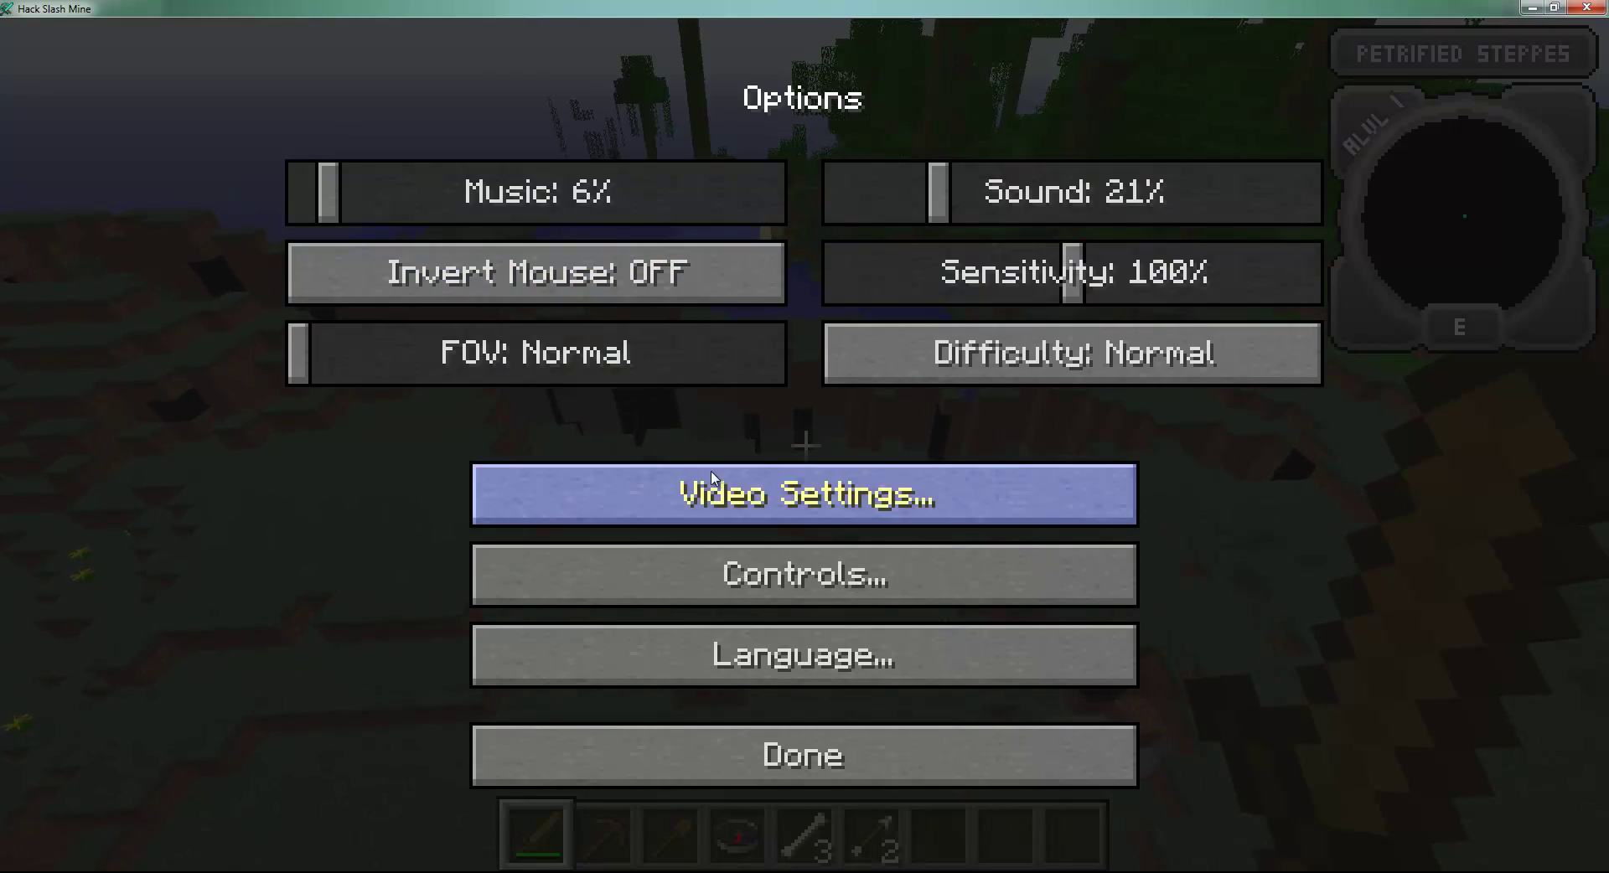
{"action": "left_click", "coordinate": [713, 478]}
{"action": "left_click_drag", "start_coordinate": [304, 233], "coordinate": [1066, 270]}
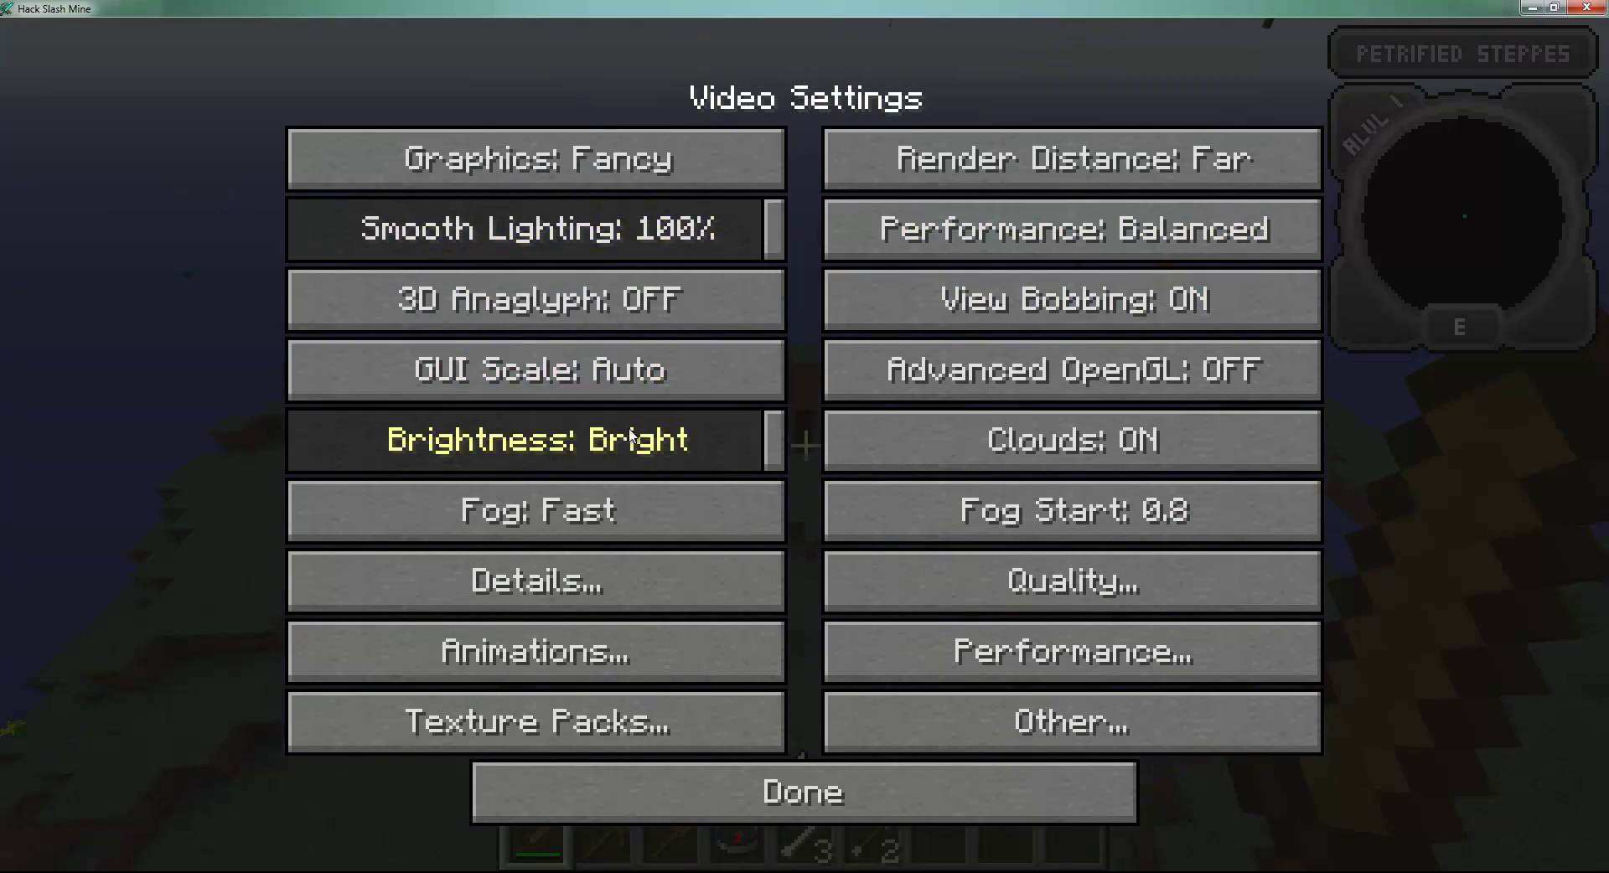
{"action": "key", "text": "Escape"}
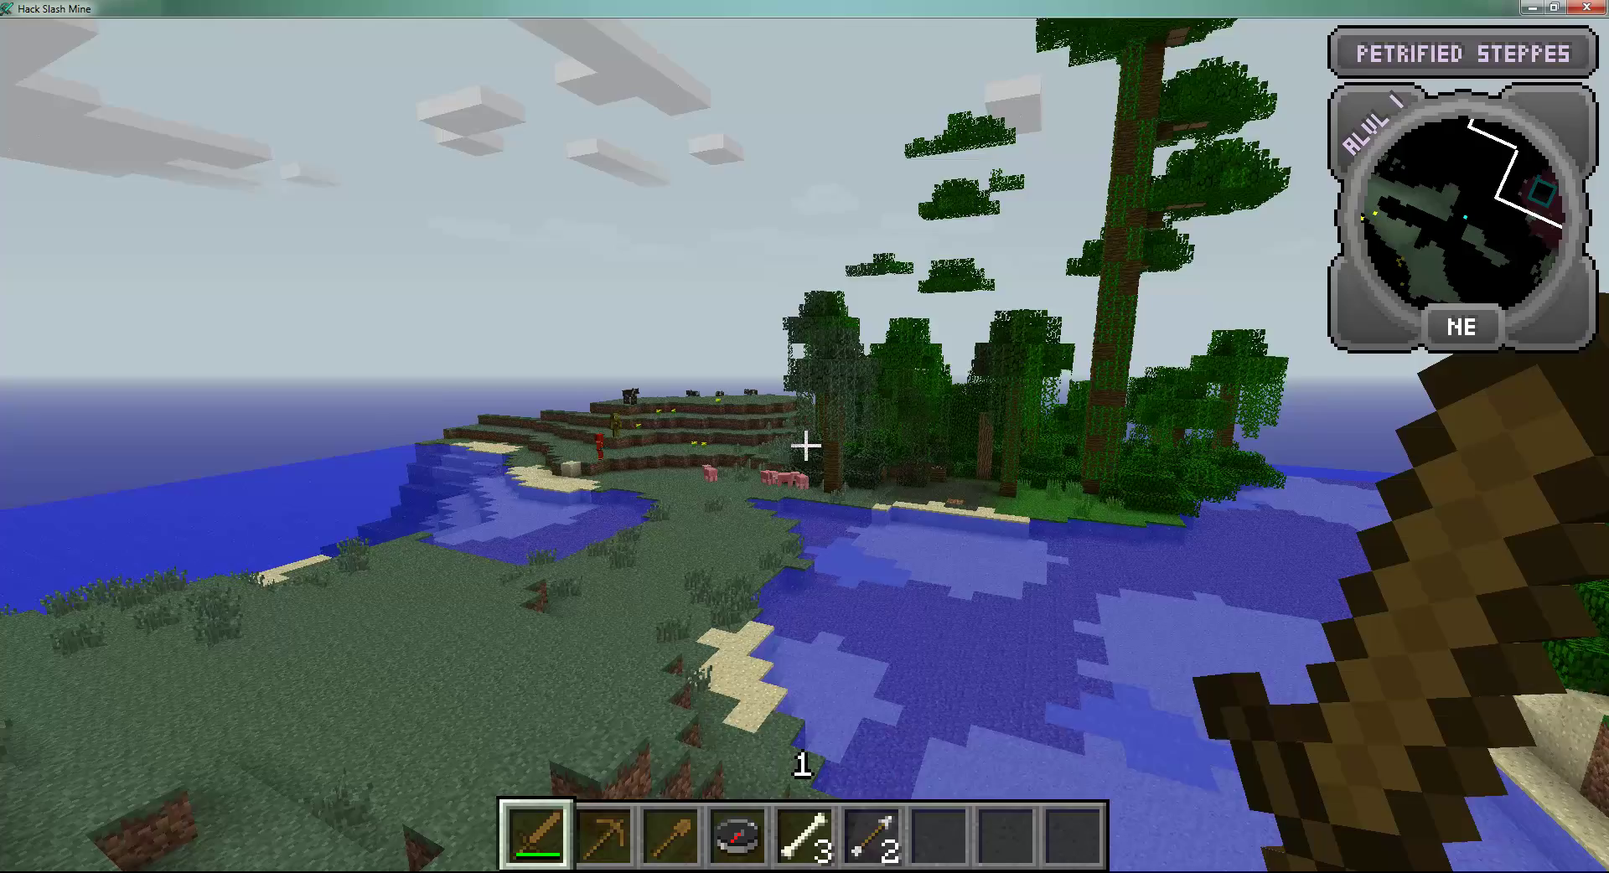
- Fly northeast along the shore and descend to the grass facing the pigs and jungle trees
{"action": "key", "text": "w"}
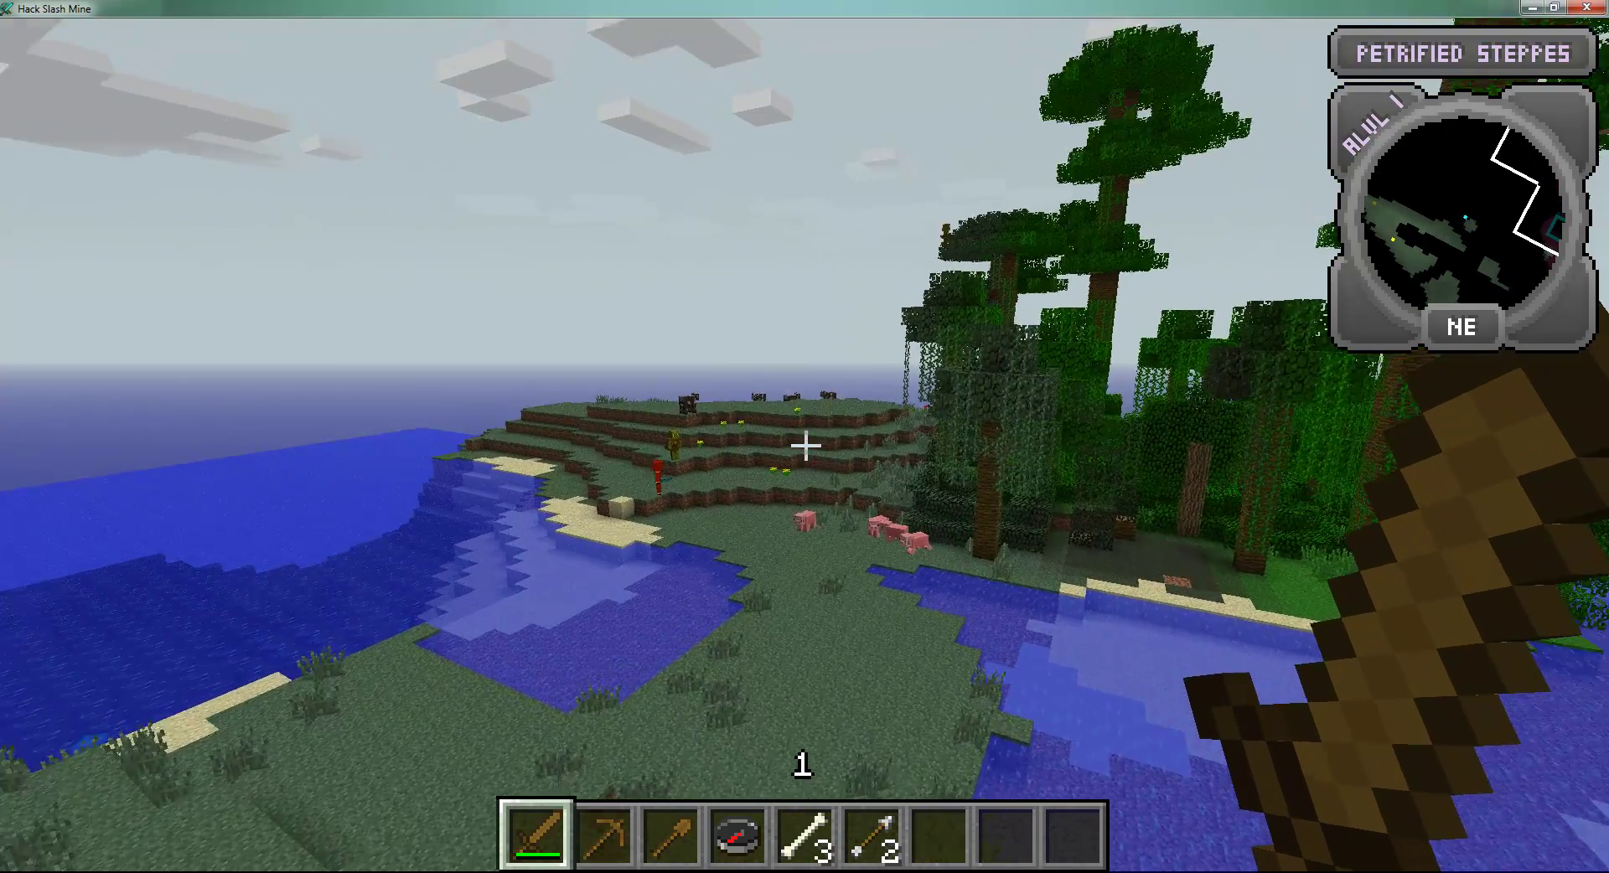
{"action": "key", "text": "w"}
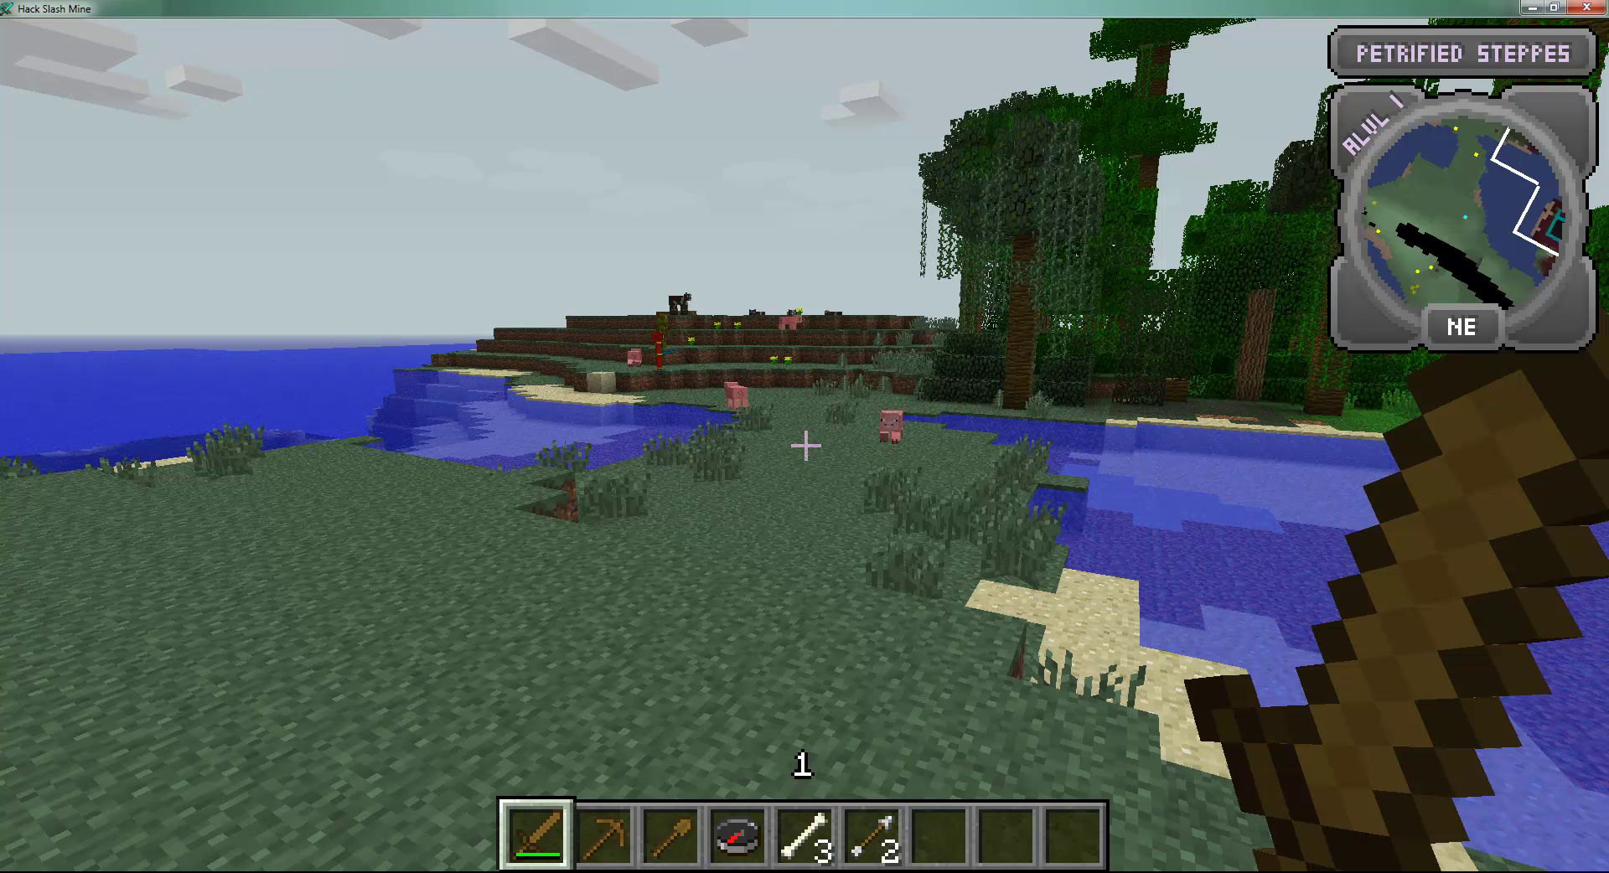
{"action": "key", "text": "w"}
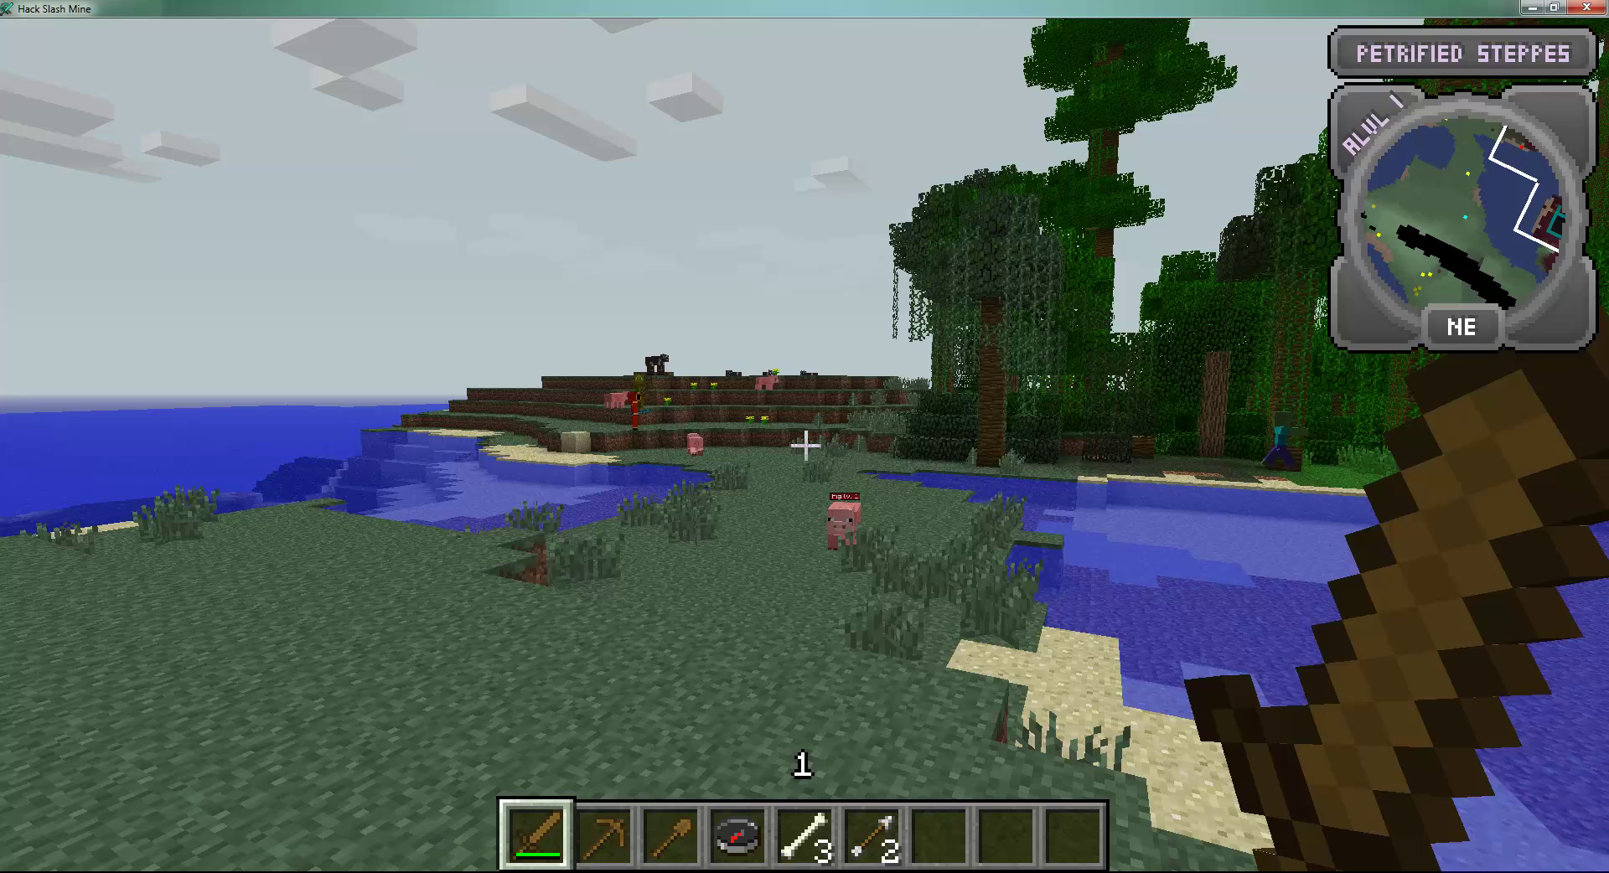